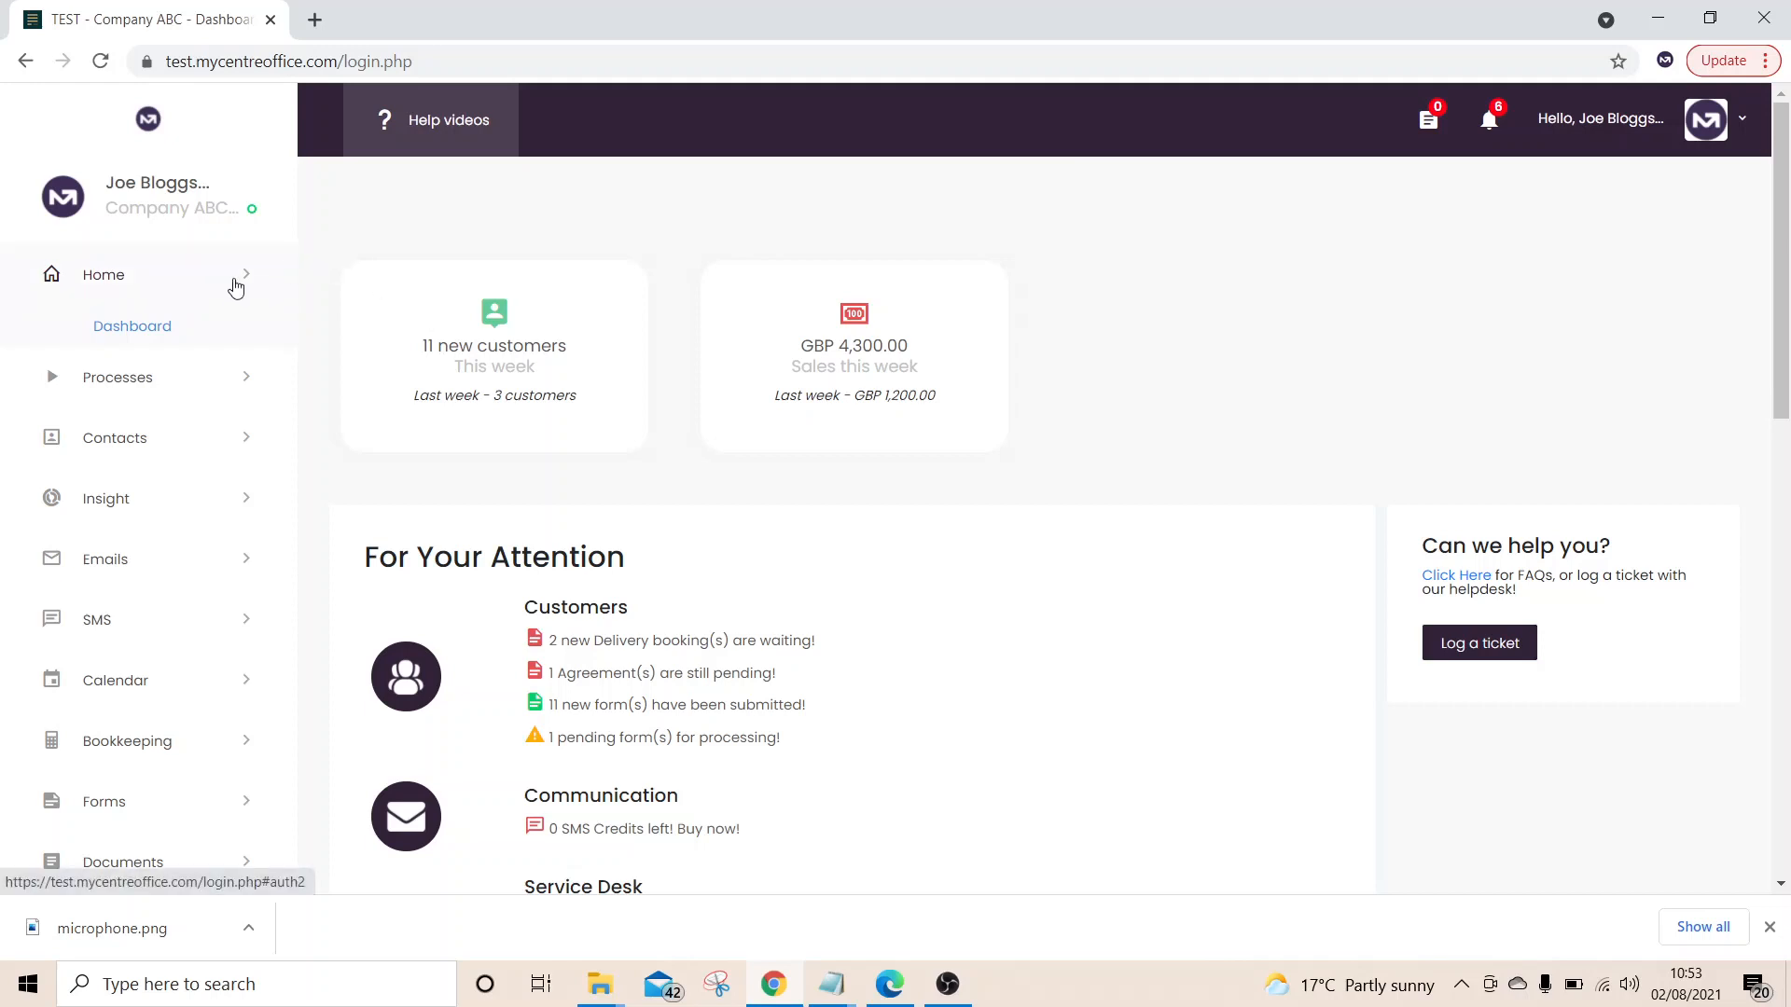
Reload the dashboard overview and scroll through it
click(236, 285)
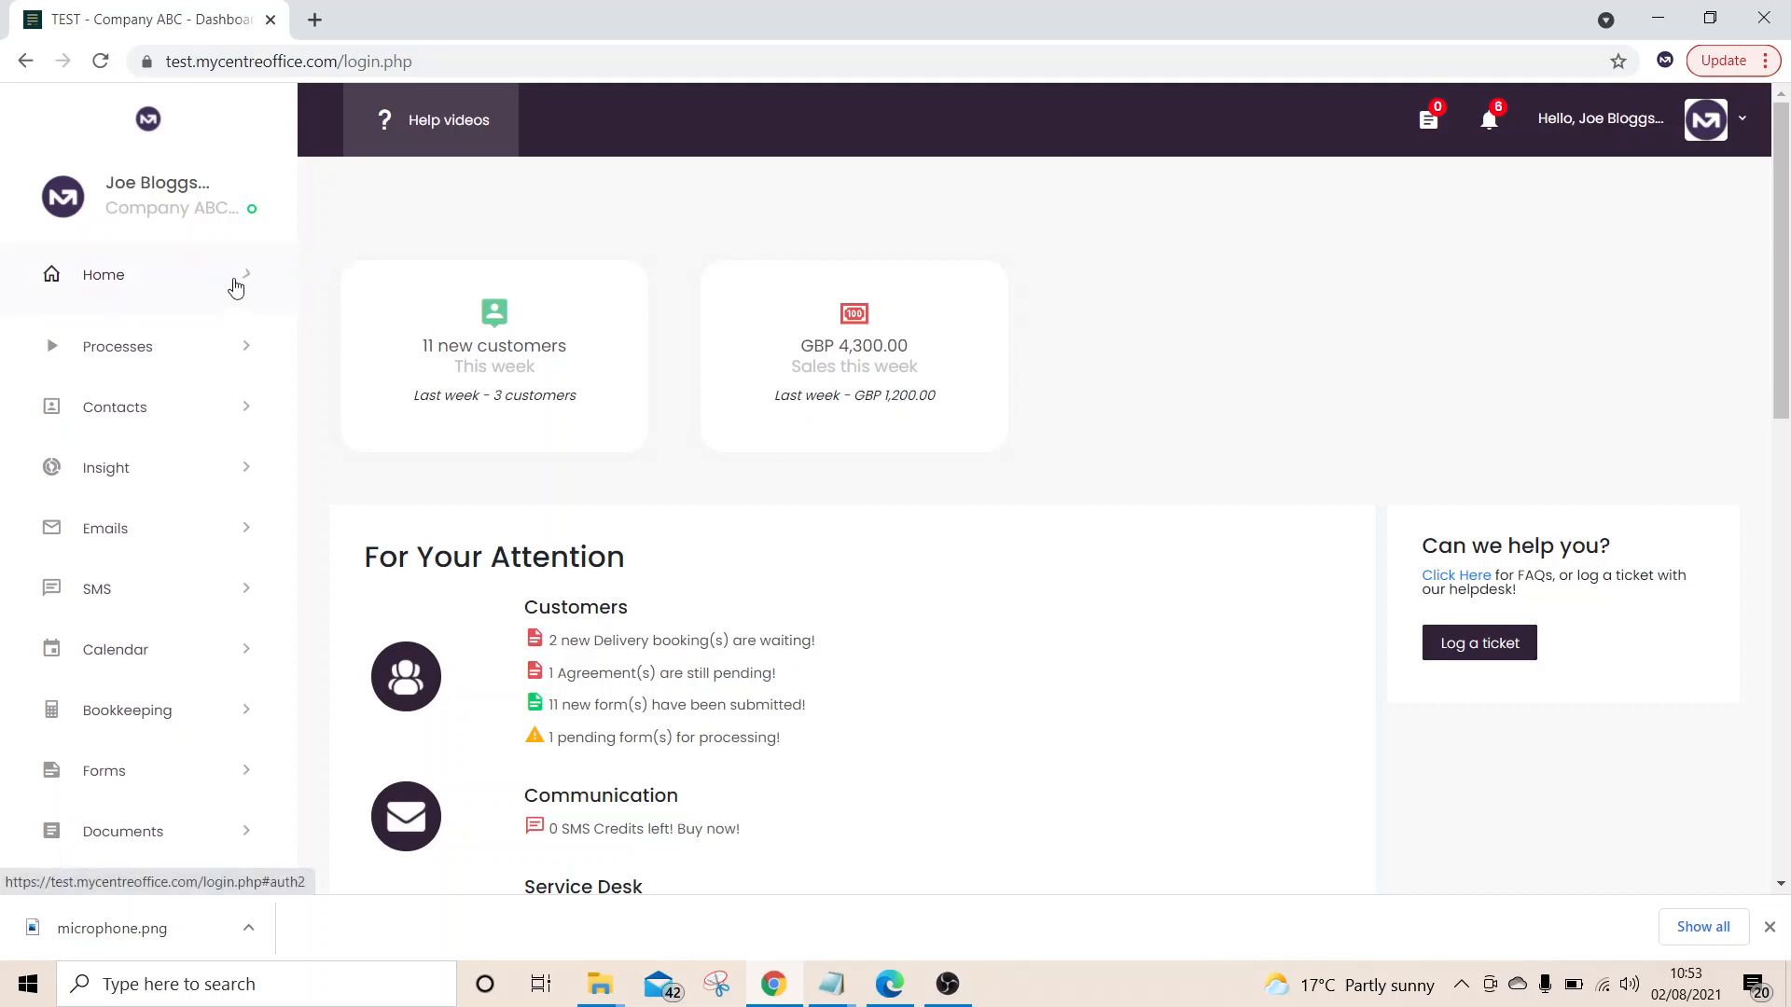
click(235, 286)
click(151, 324)
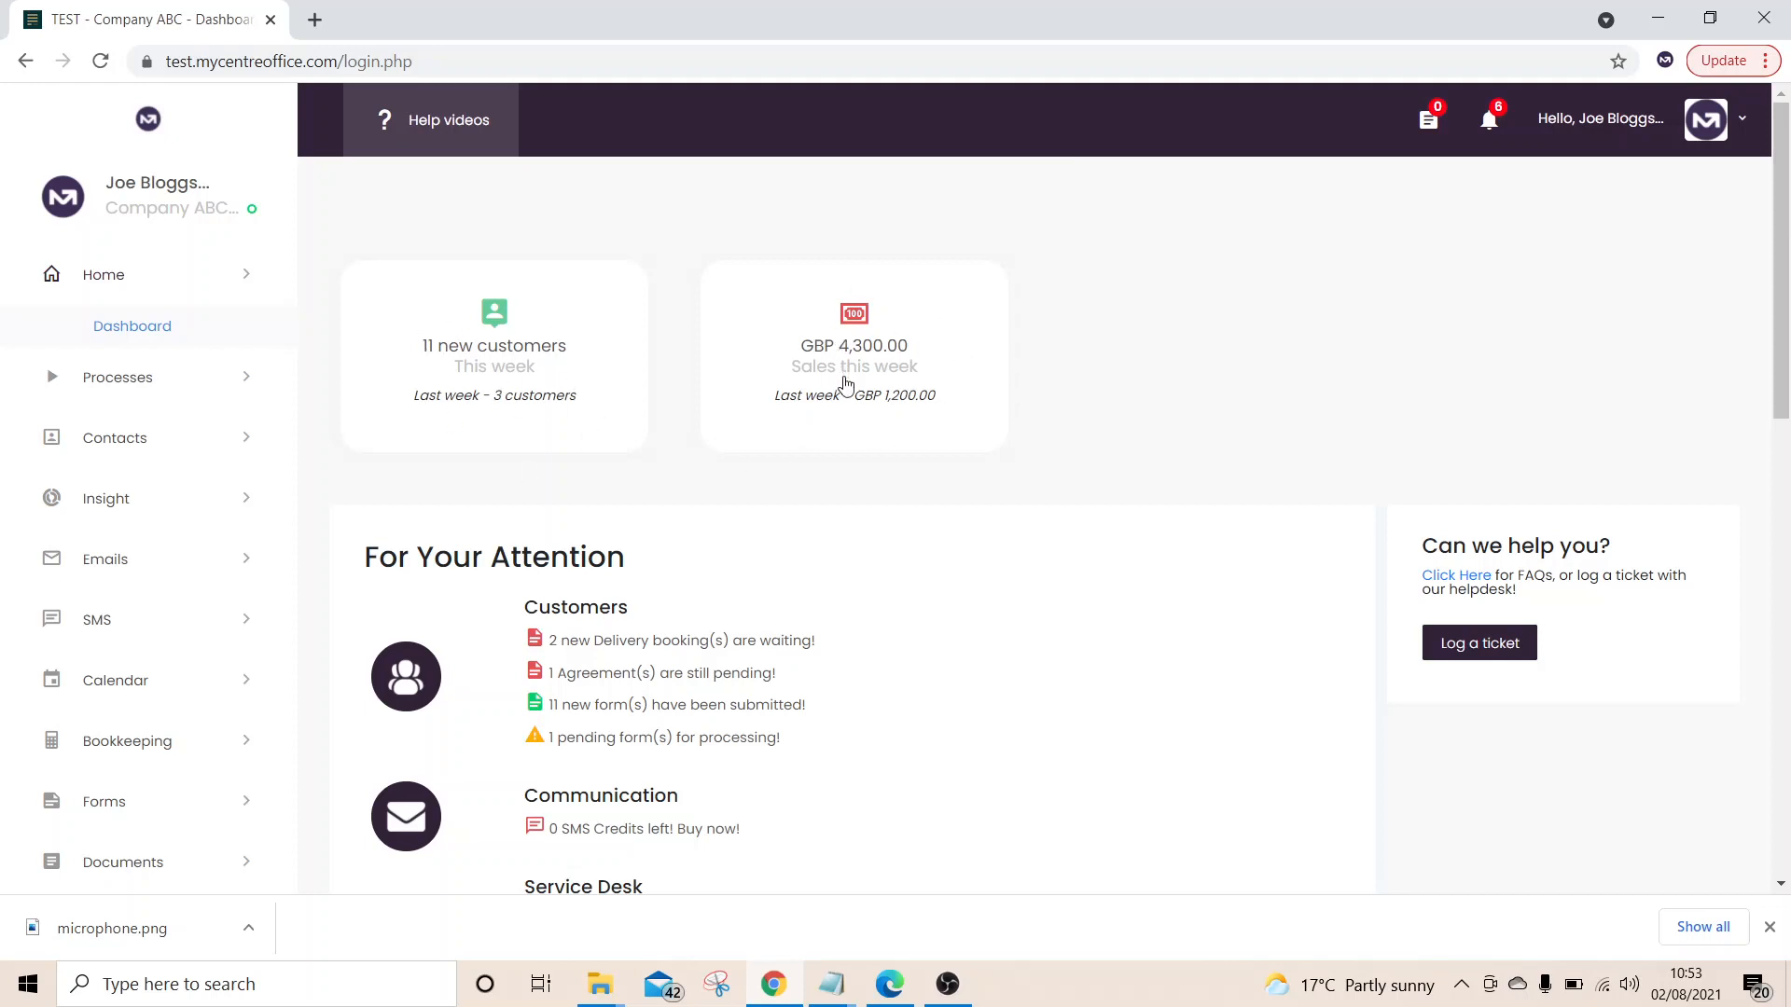
scroll(849, 740, down, 3)
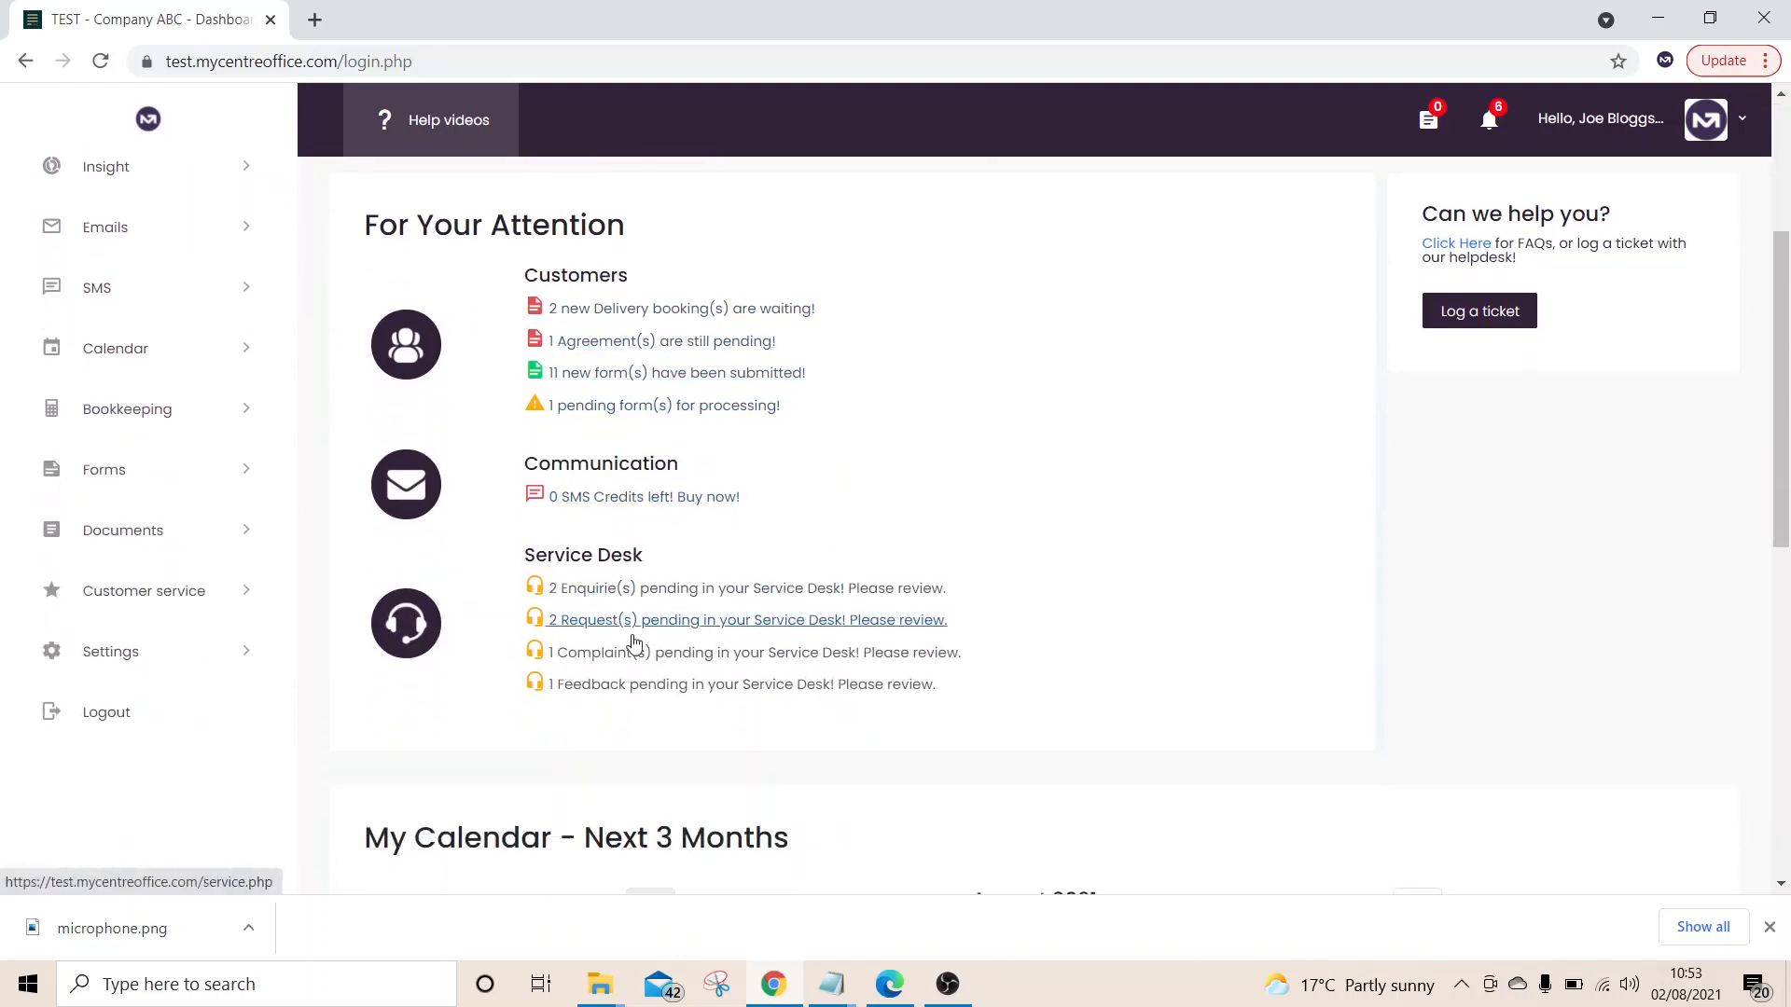
scroll(652, 652, down, 5)
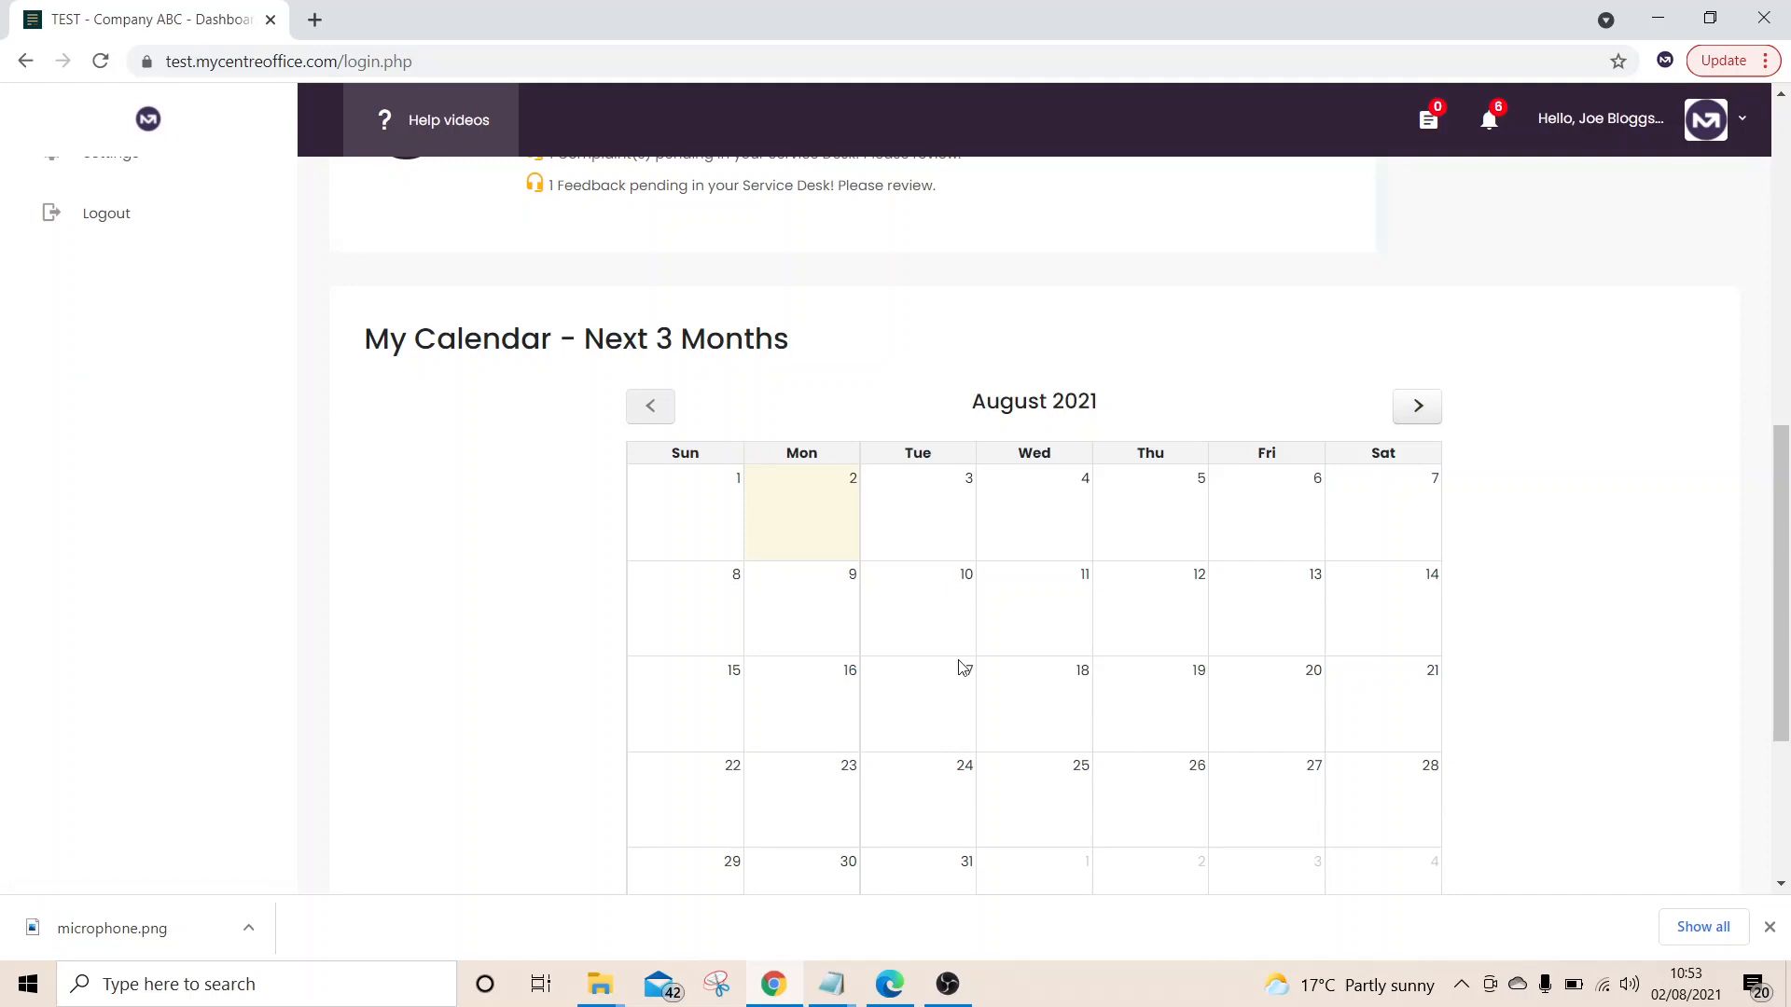
scroll(961, 668, down, 3)
scroll(960, 667, up, 10)
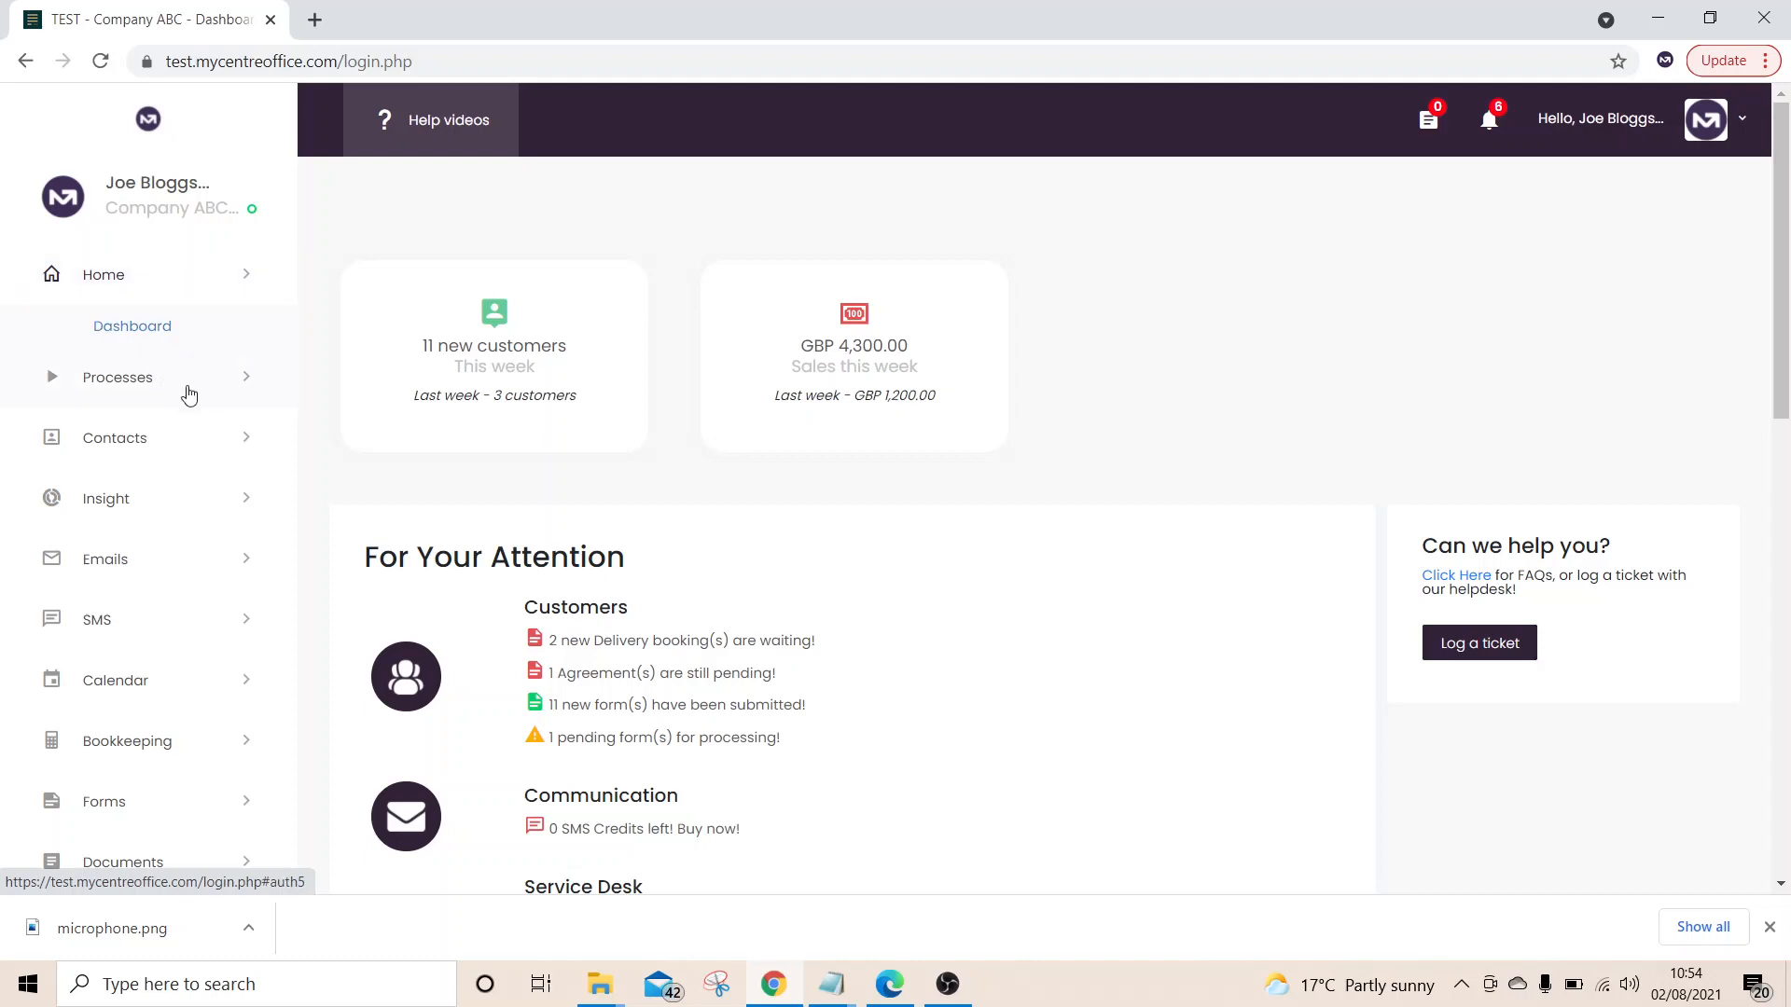
Open the second customer's record from Contacts > Customers and scroll through the form
click(191, 444)
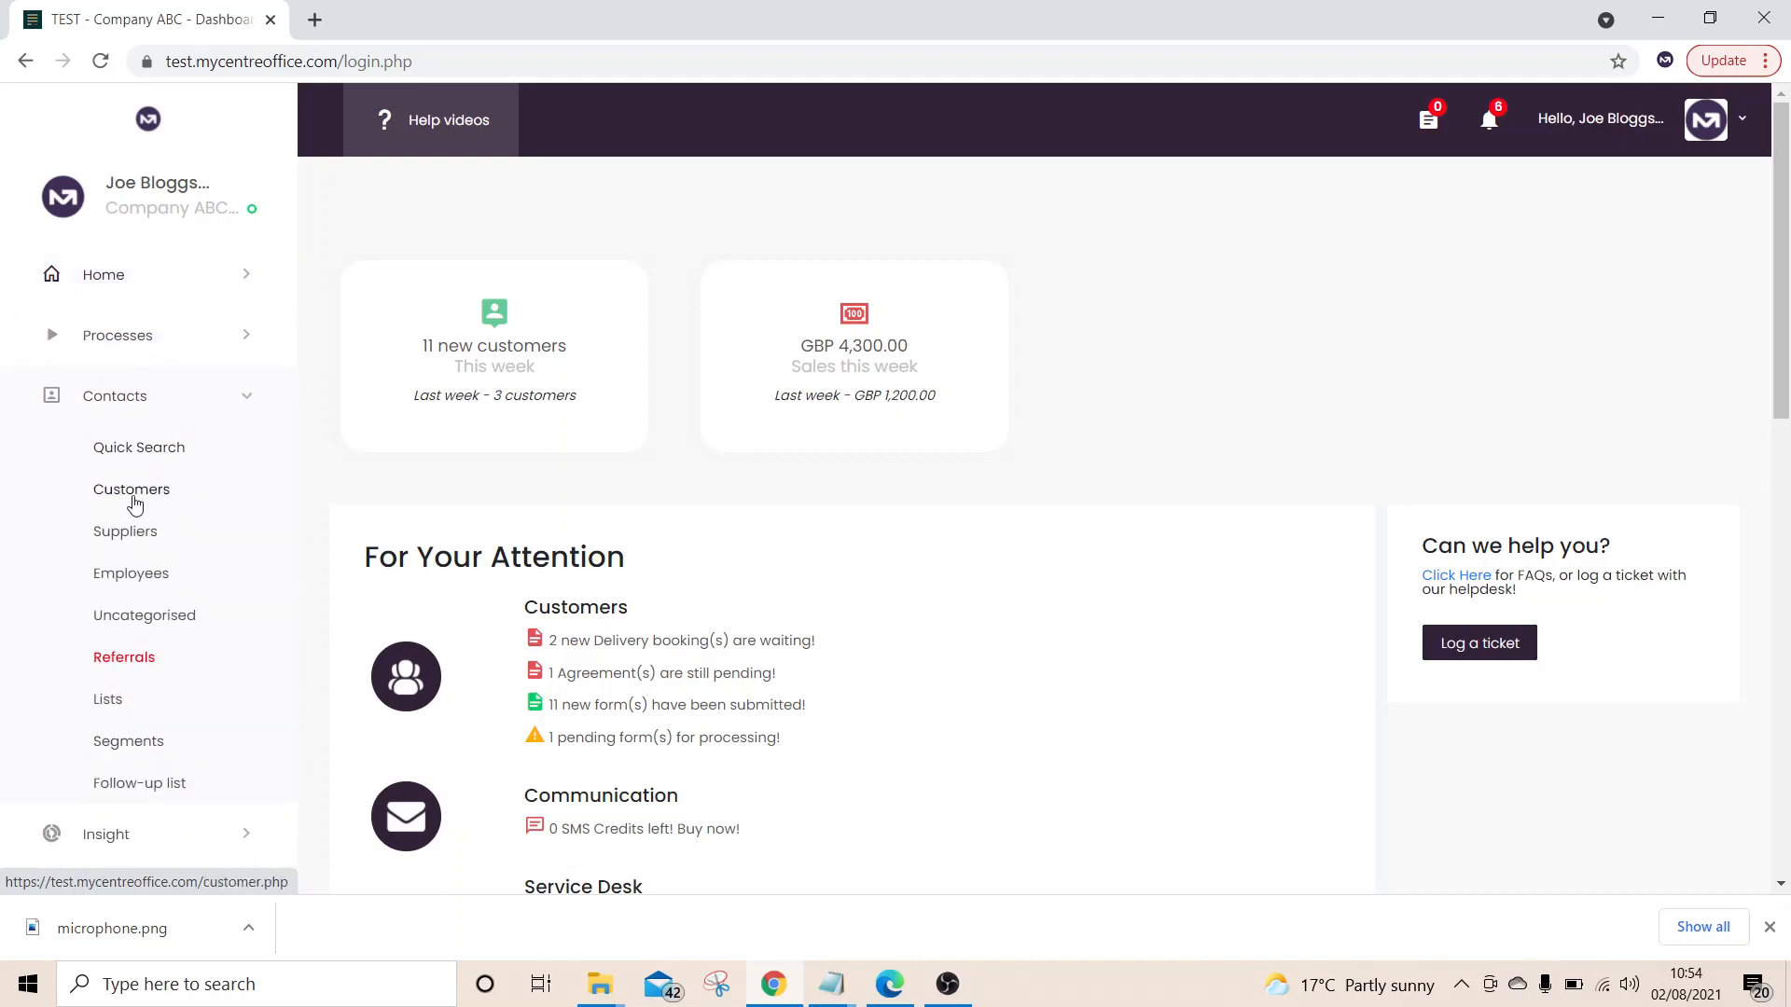
click(161, 491)
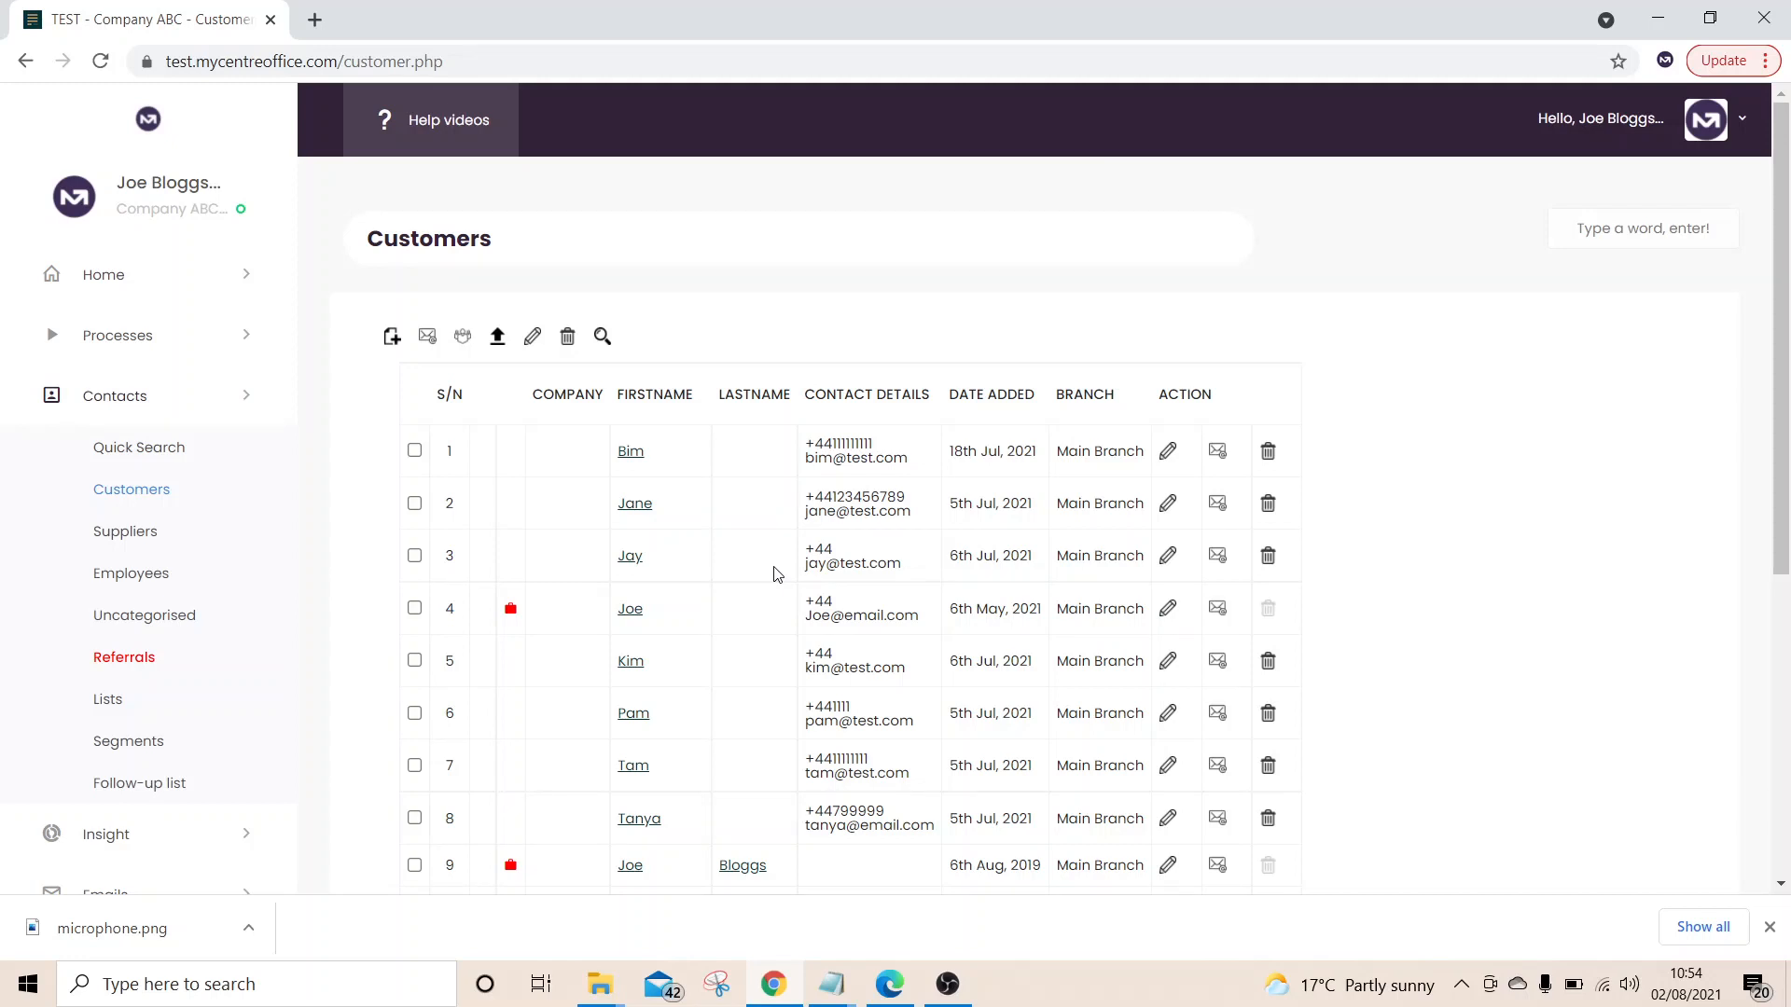
click(1168, 506)
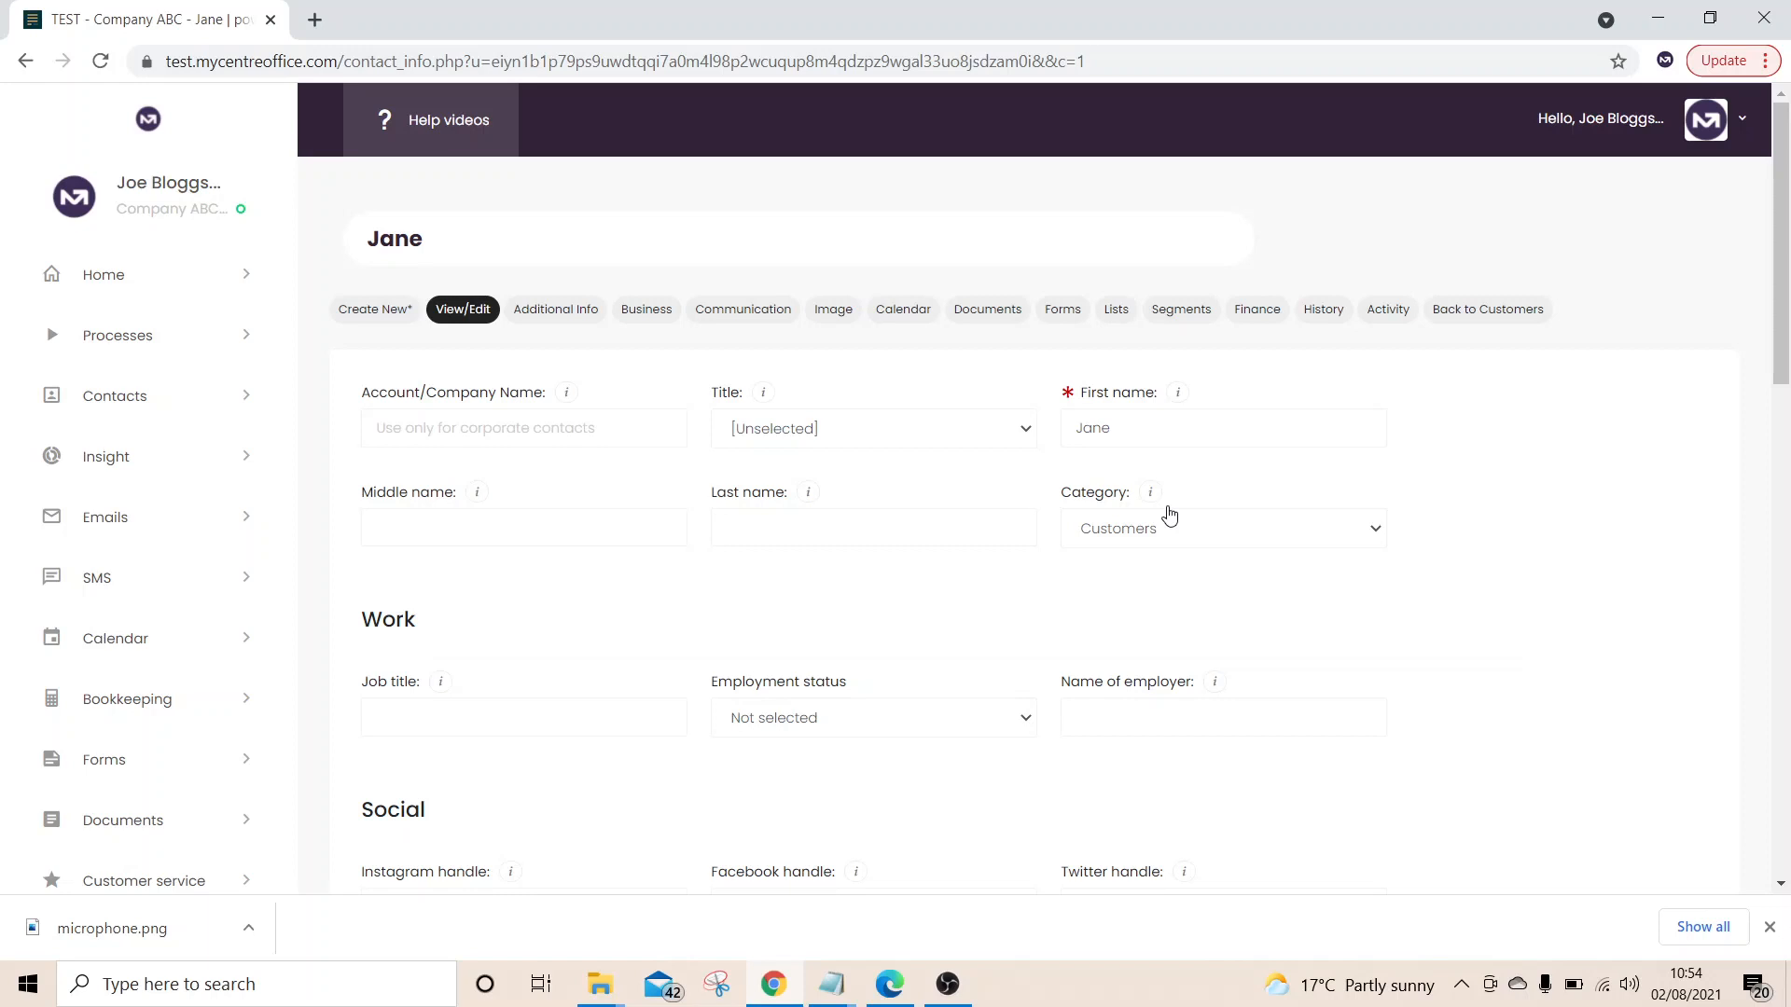
scroll(1169, 515, down, 5)
scroll(1169, 515, down, 10)
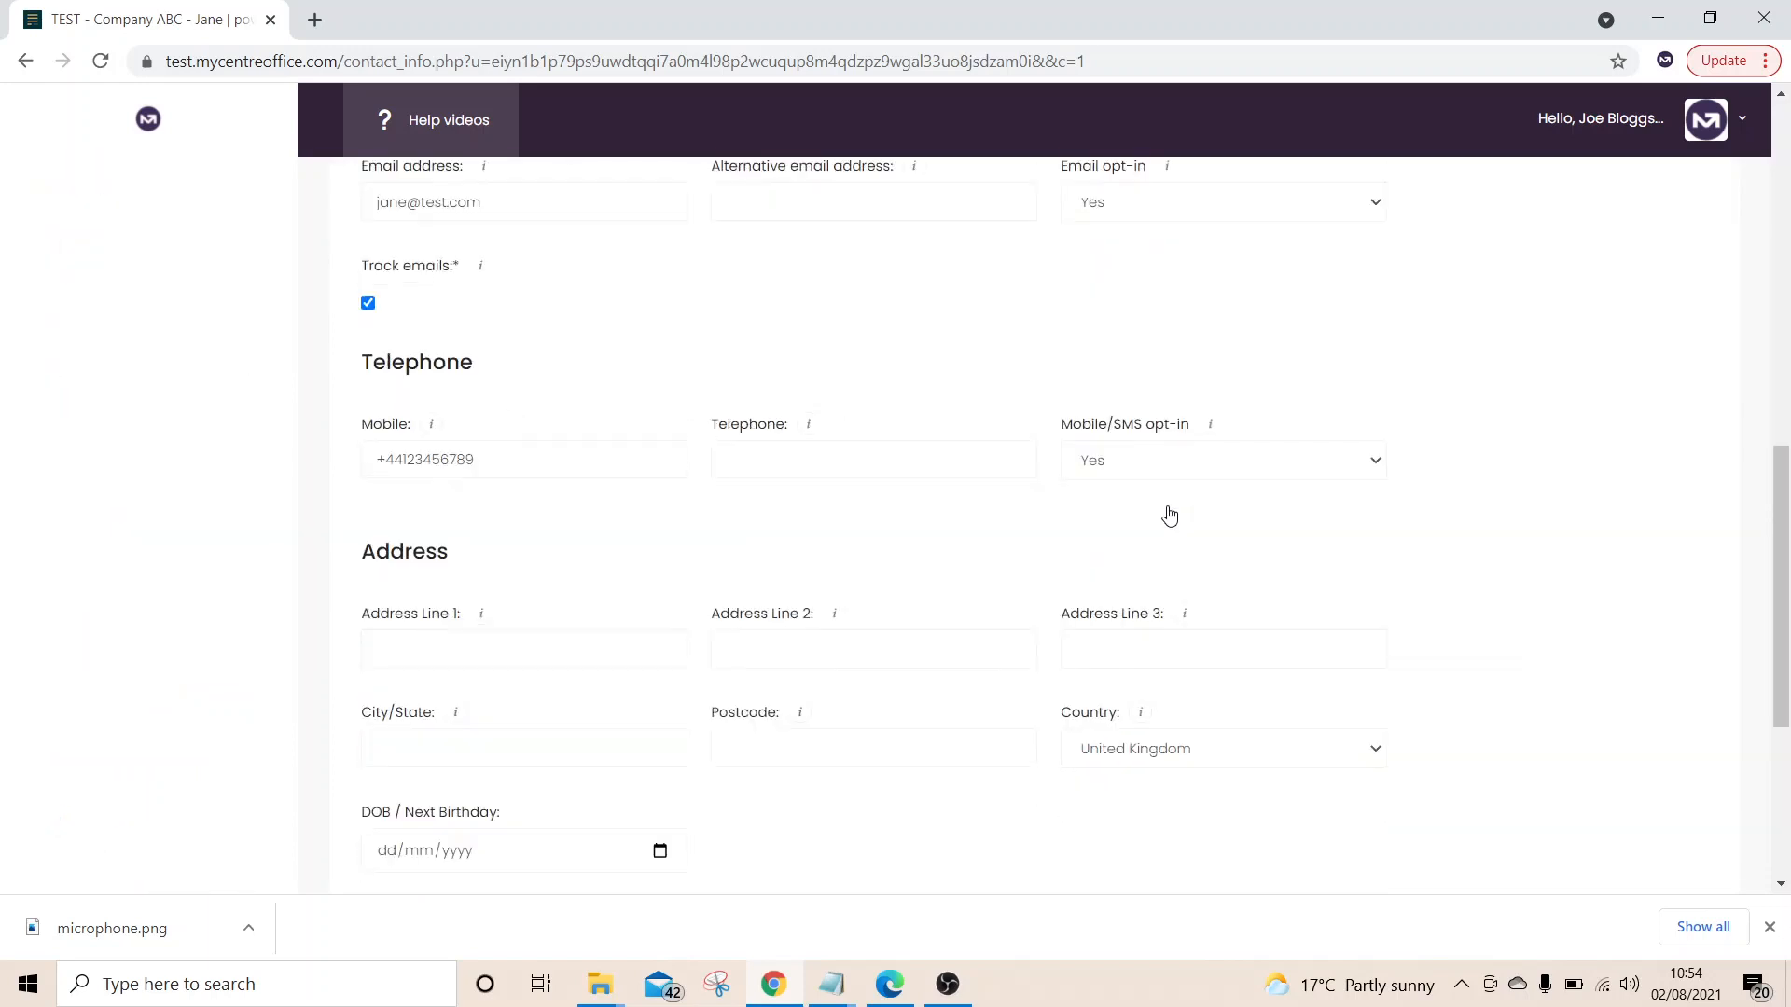
scroll(1168, 515, up, 15)
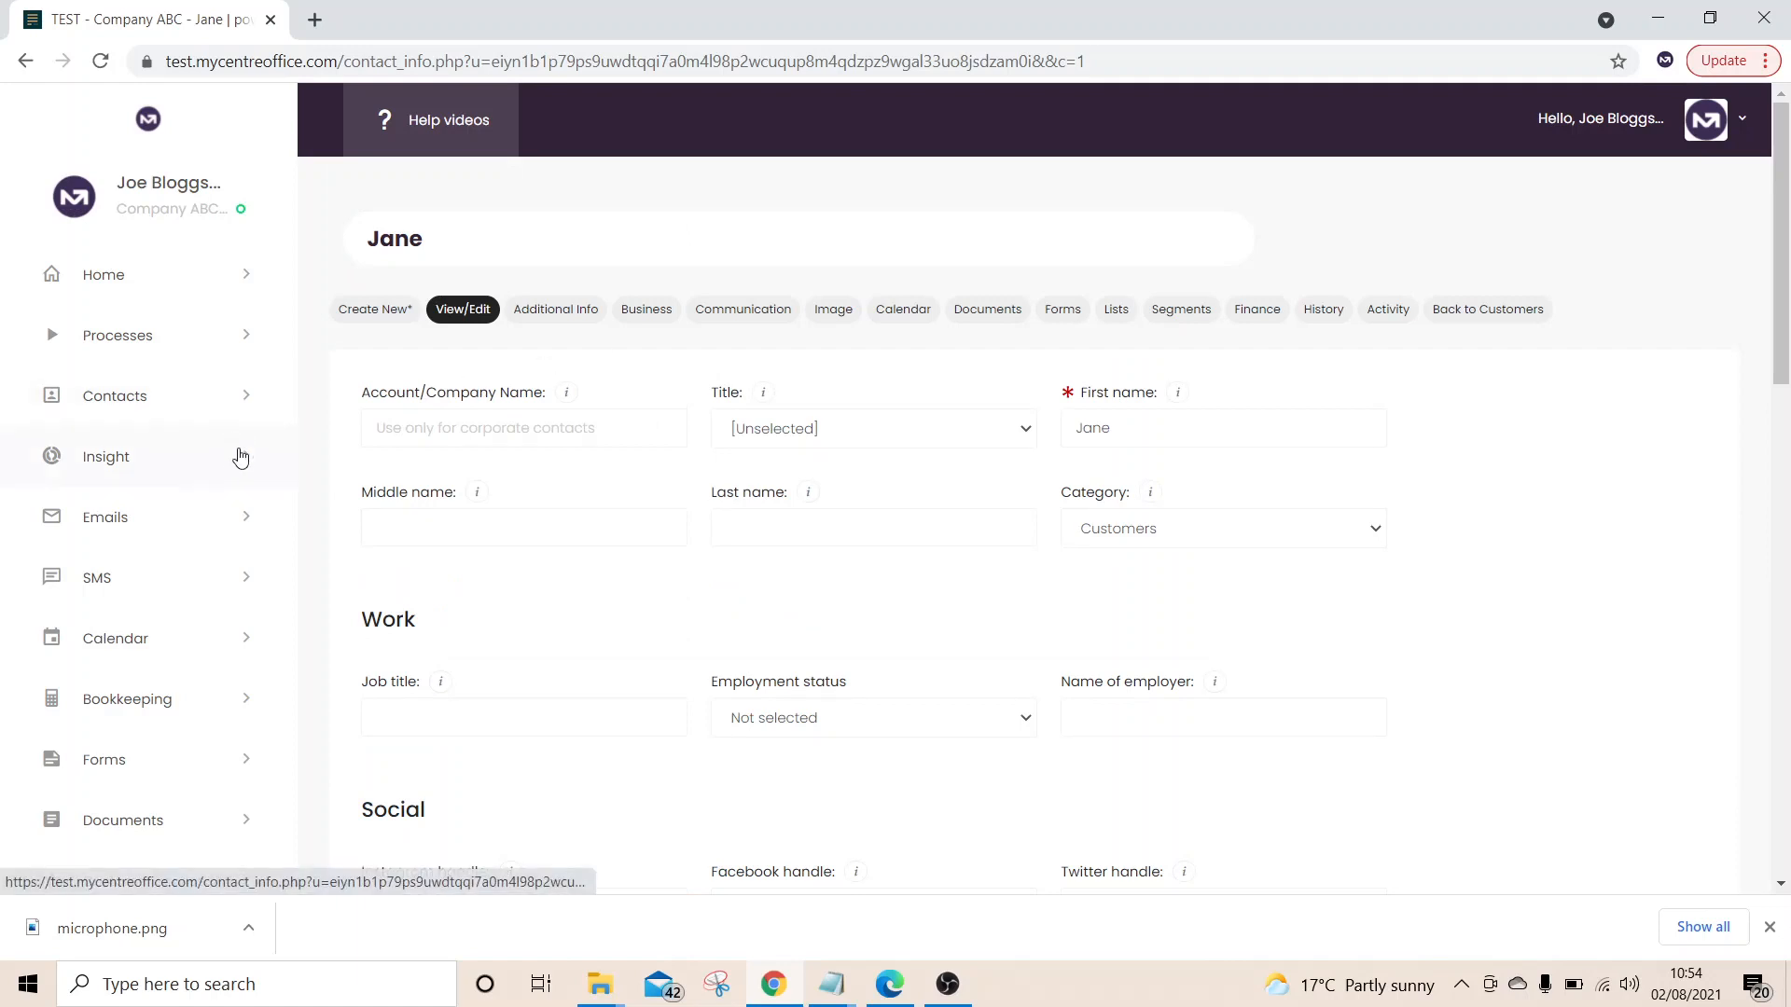
Start a new group email from the Compose email page
click(217, 528)
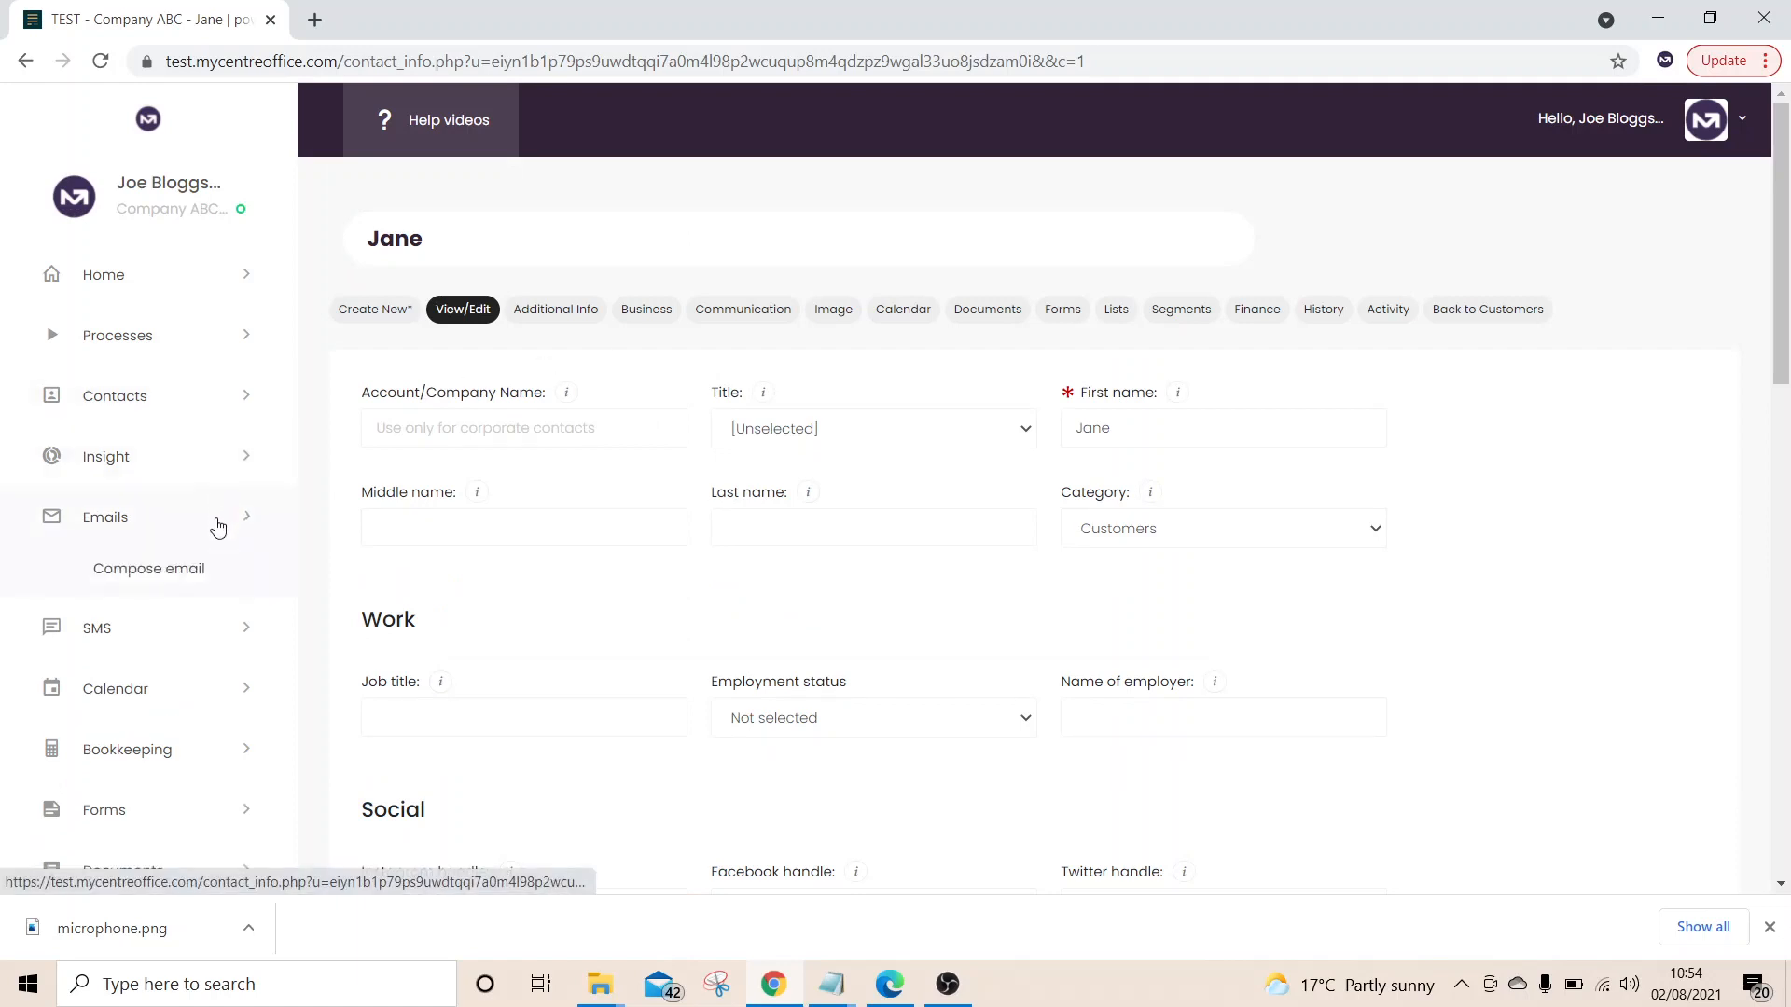
click(175, 576)
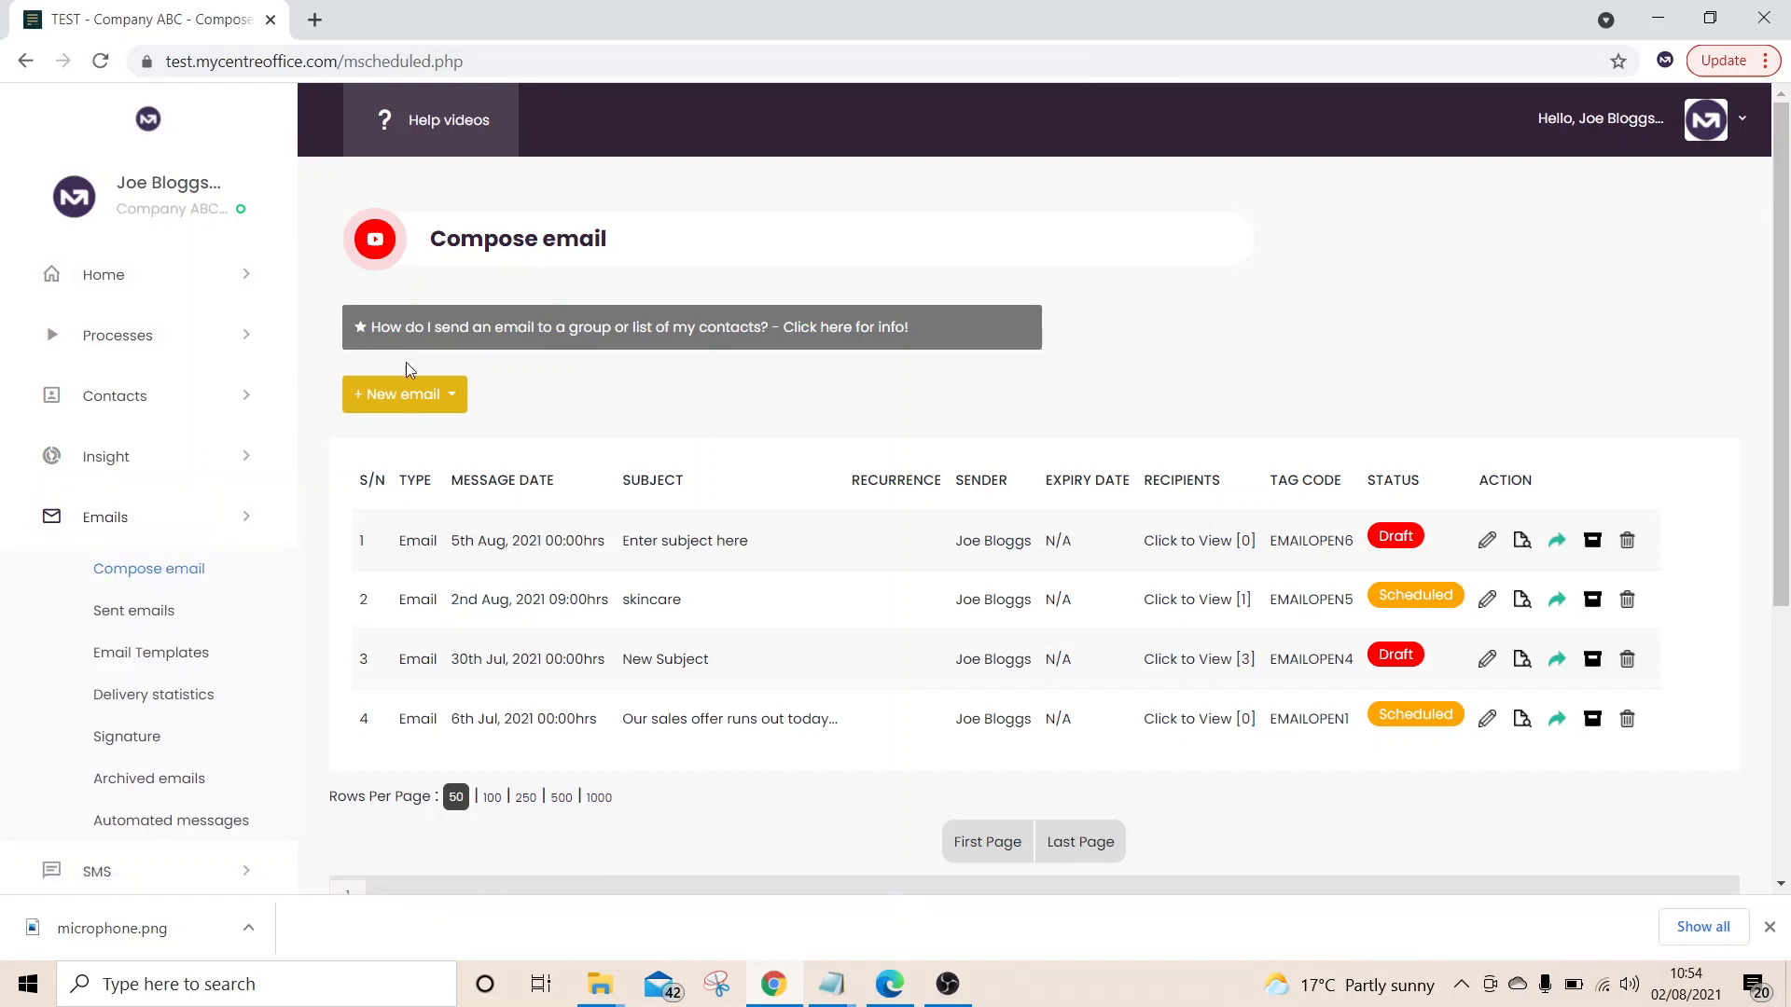
click(452, 399)
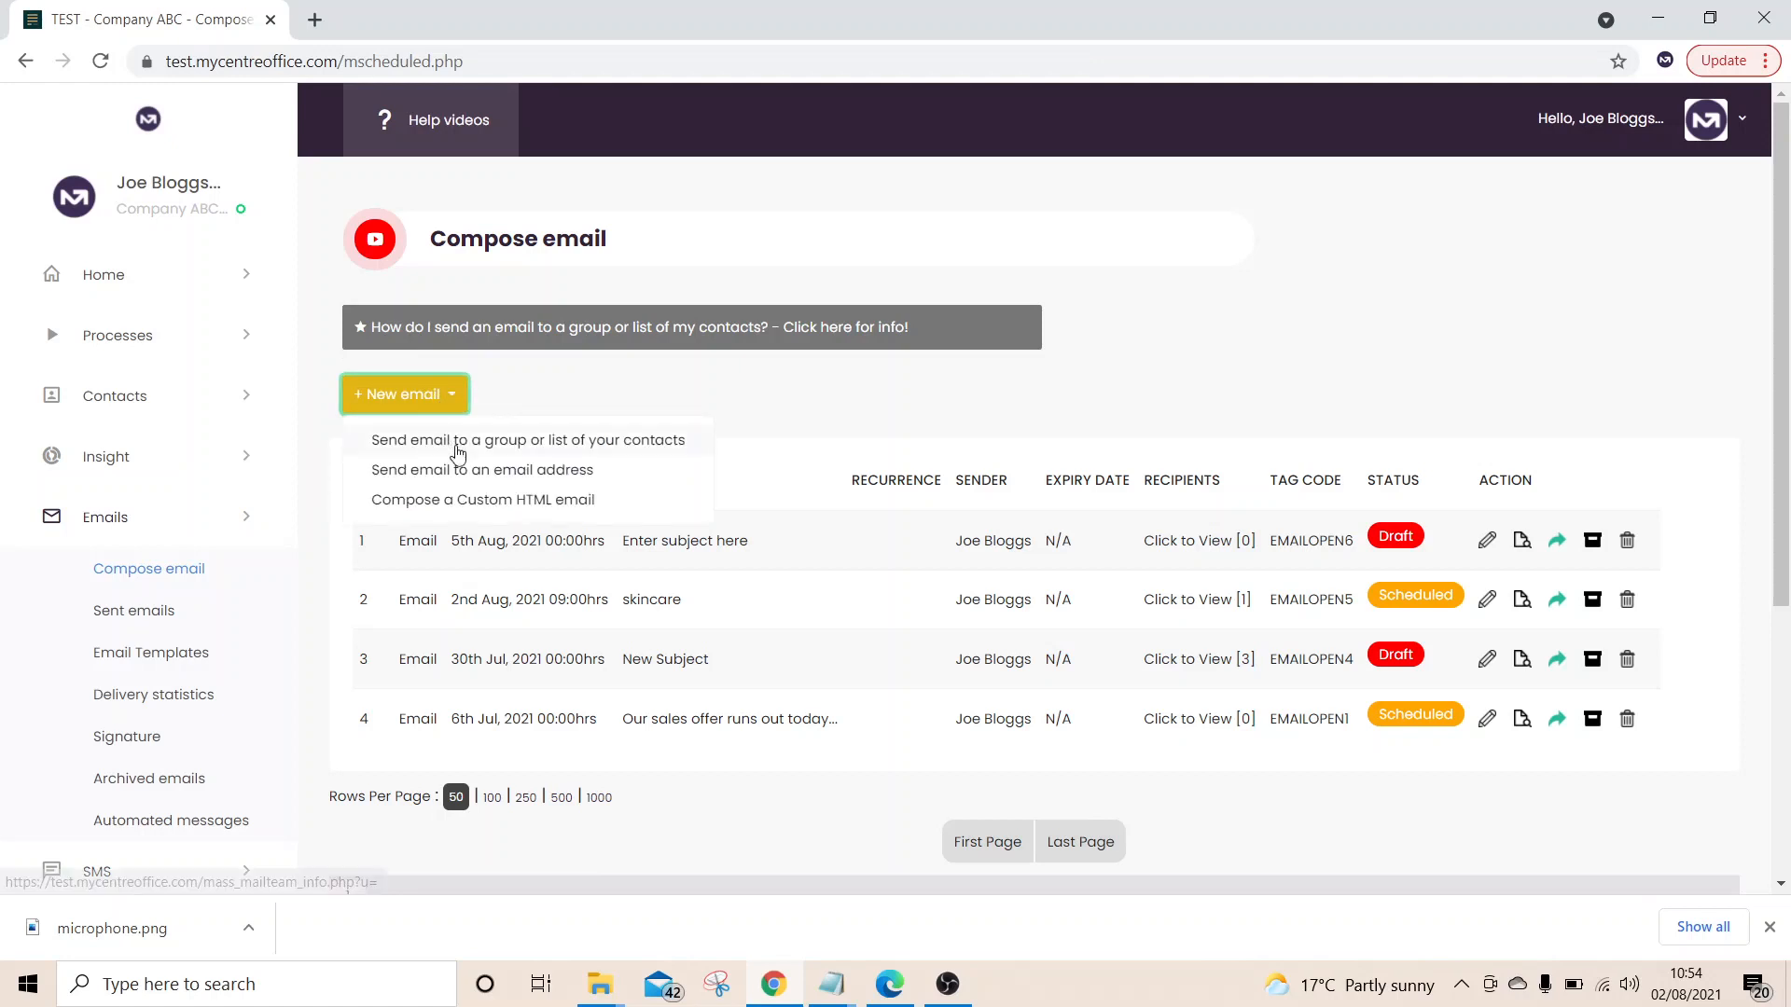
click(457, 446)
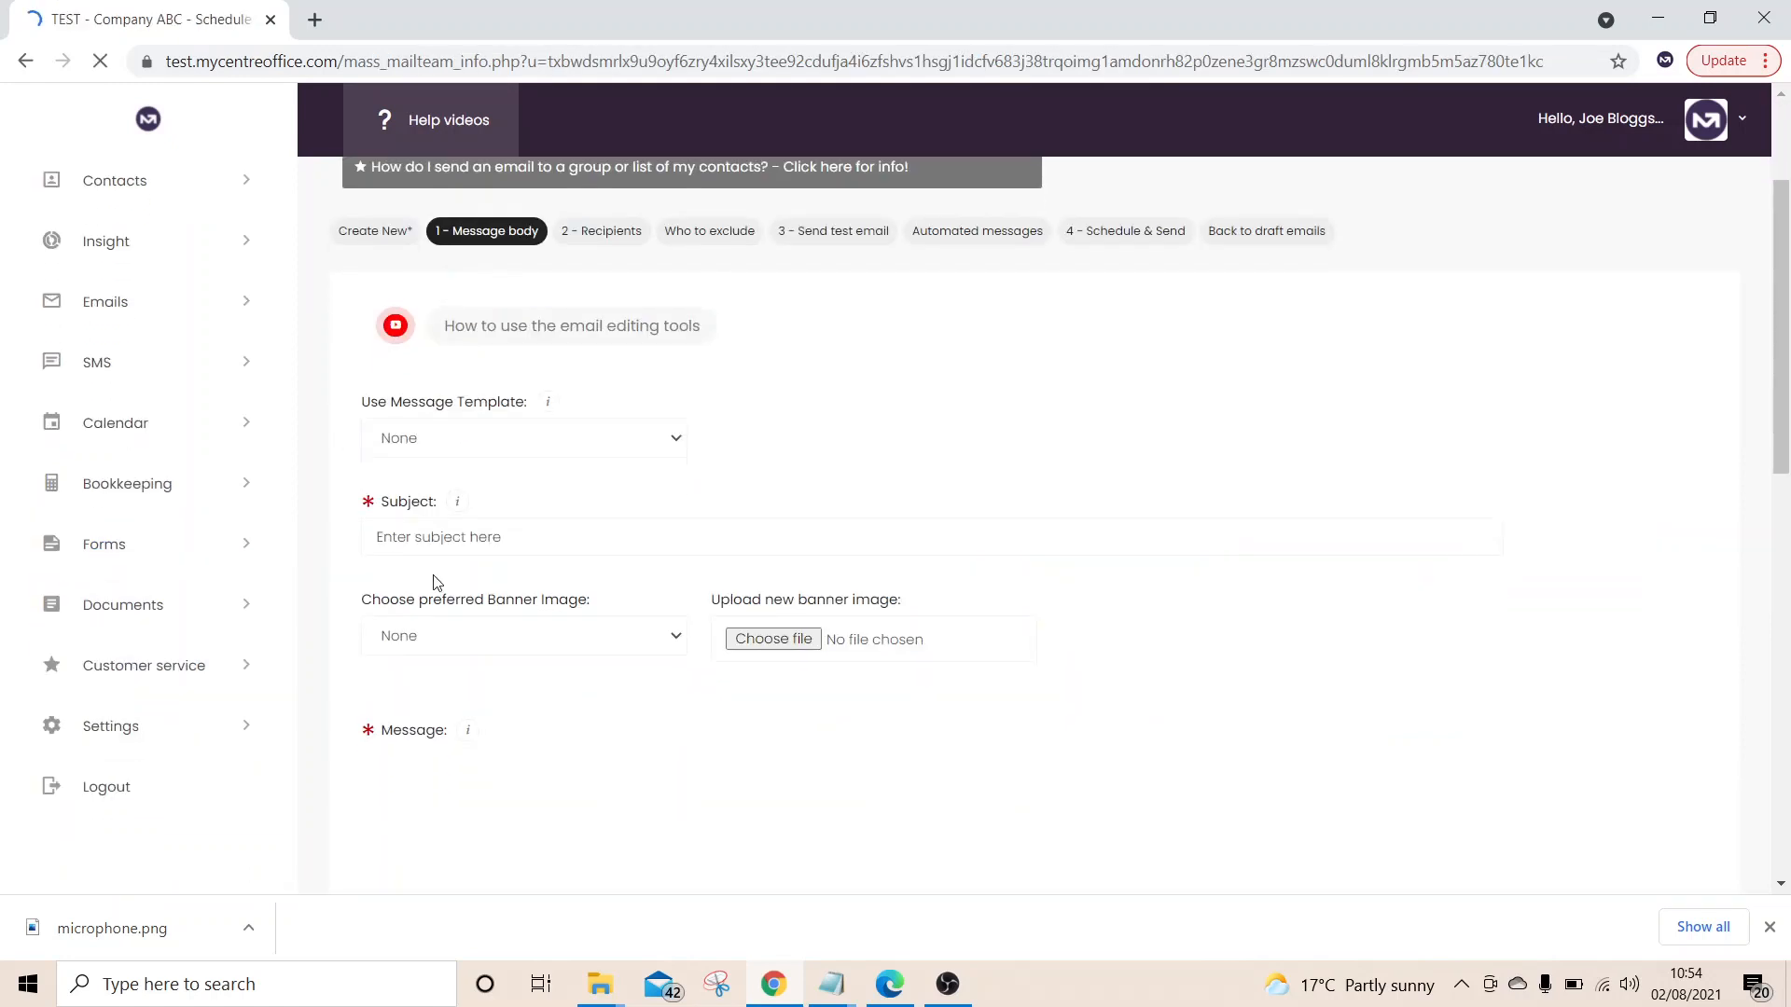
Enter subject 'New service' and message 'Type the email right here', then save as draft
text(New se)
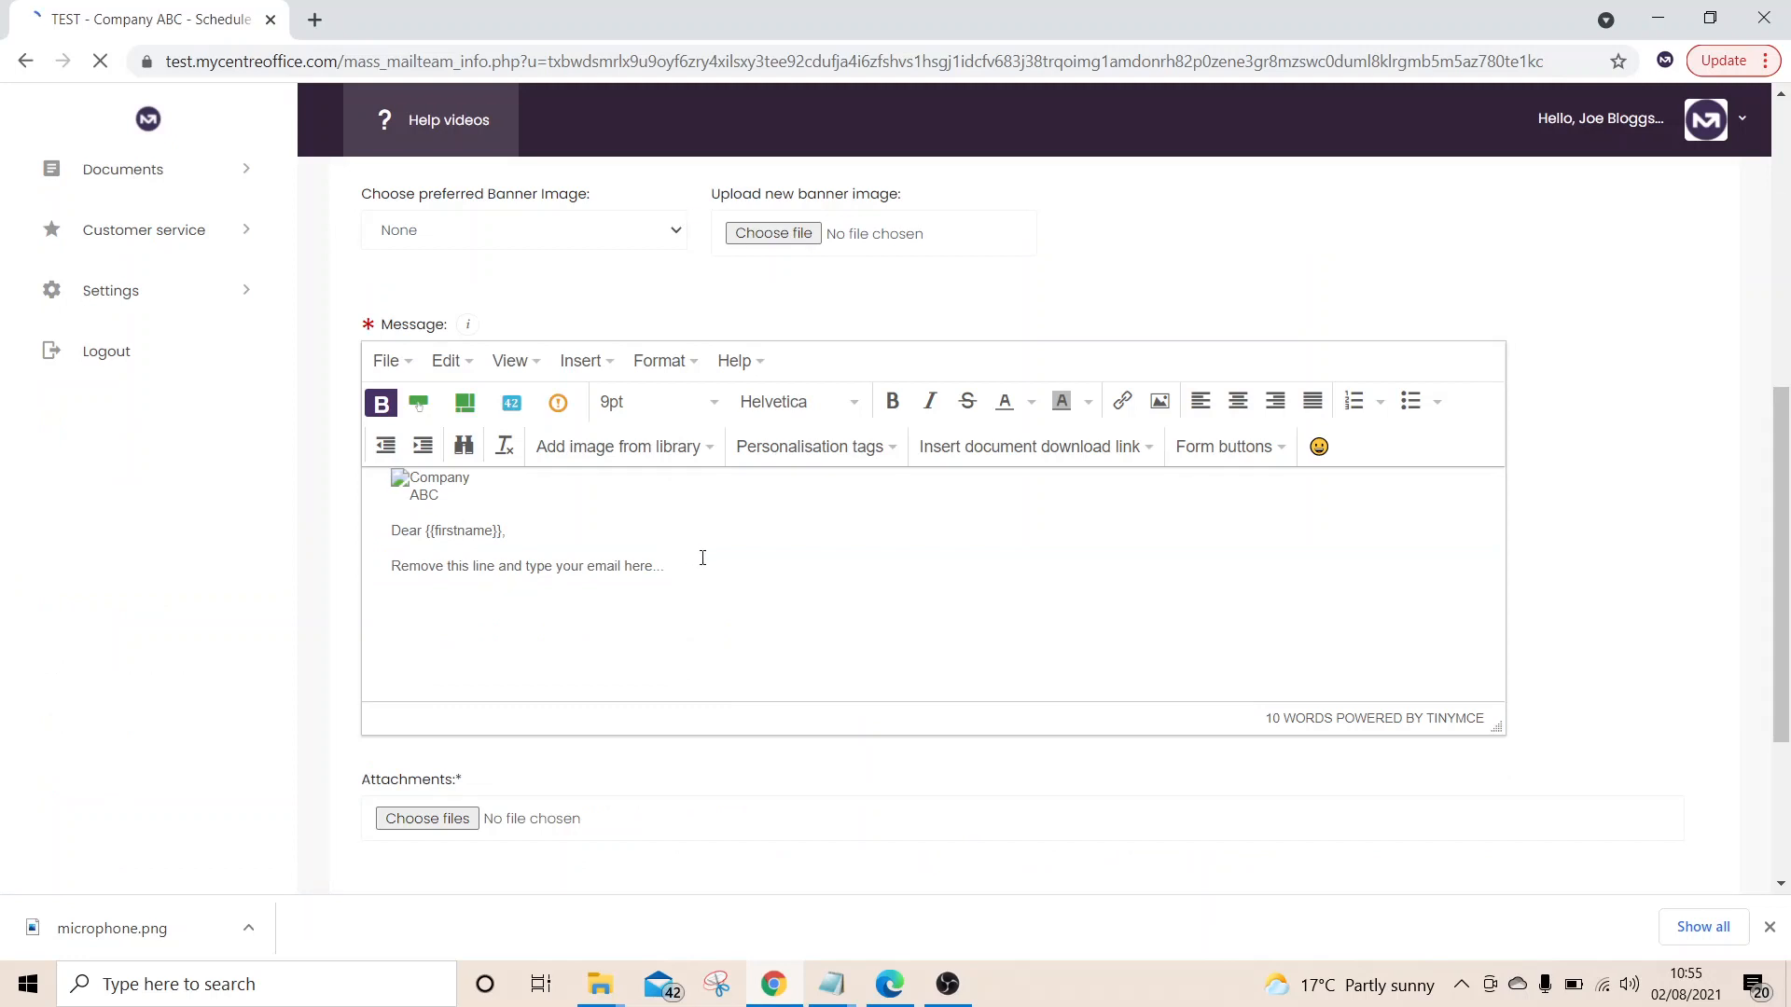
key(ctrl+a)
text(Type the email r)
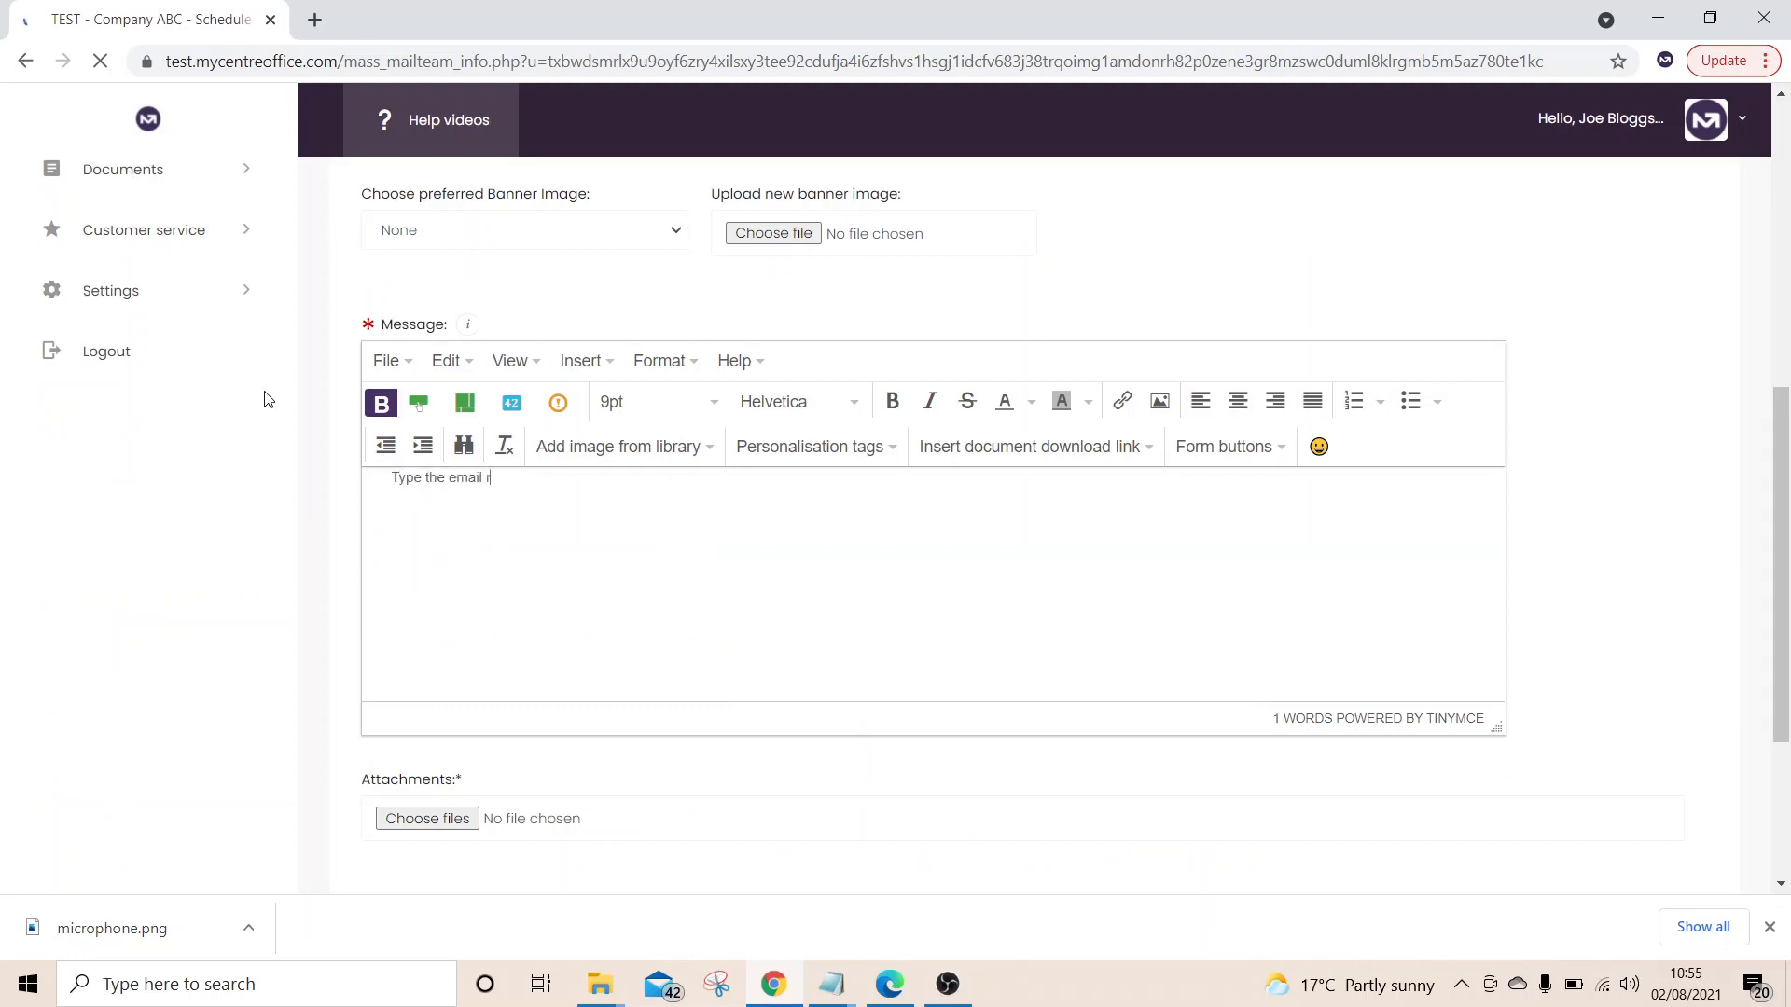
text(ight here)
scroll(268, 399, down, 3)
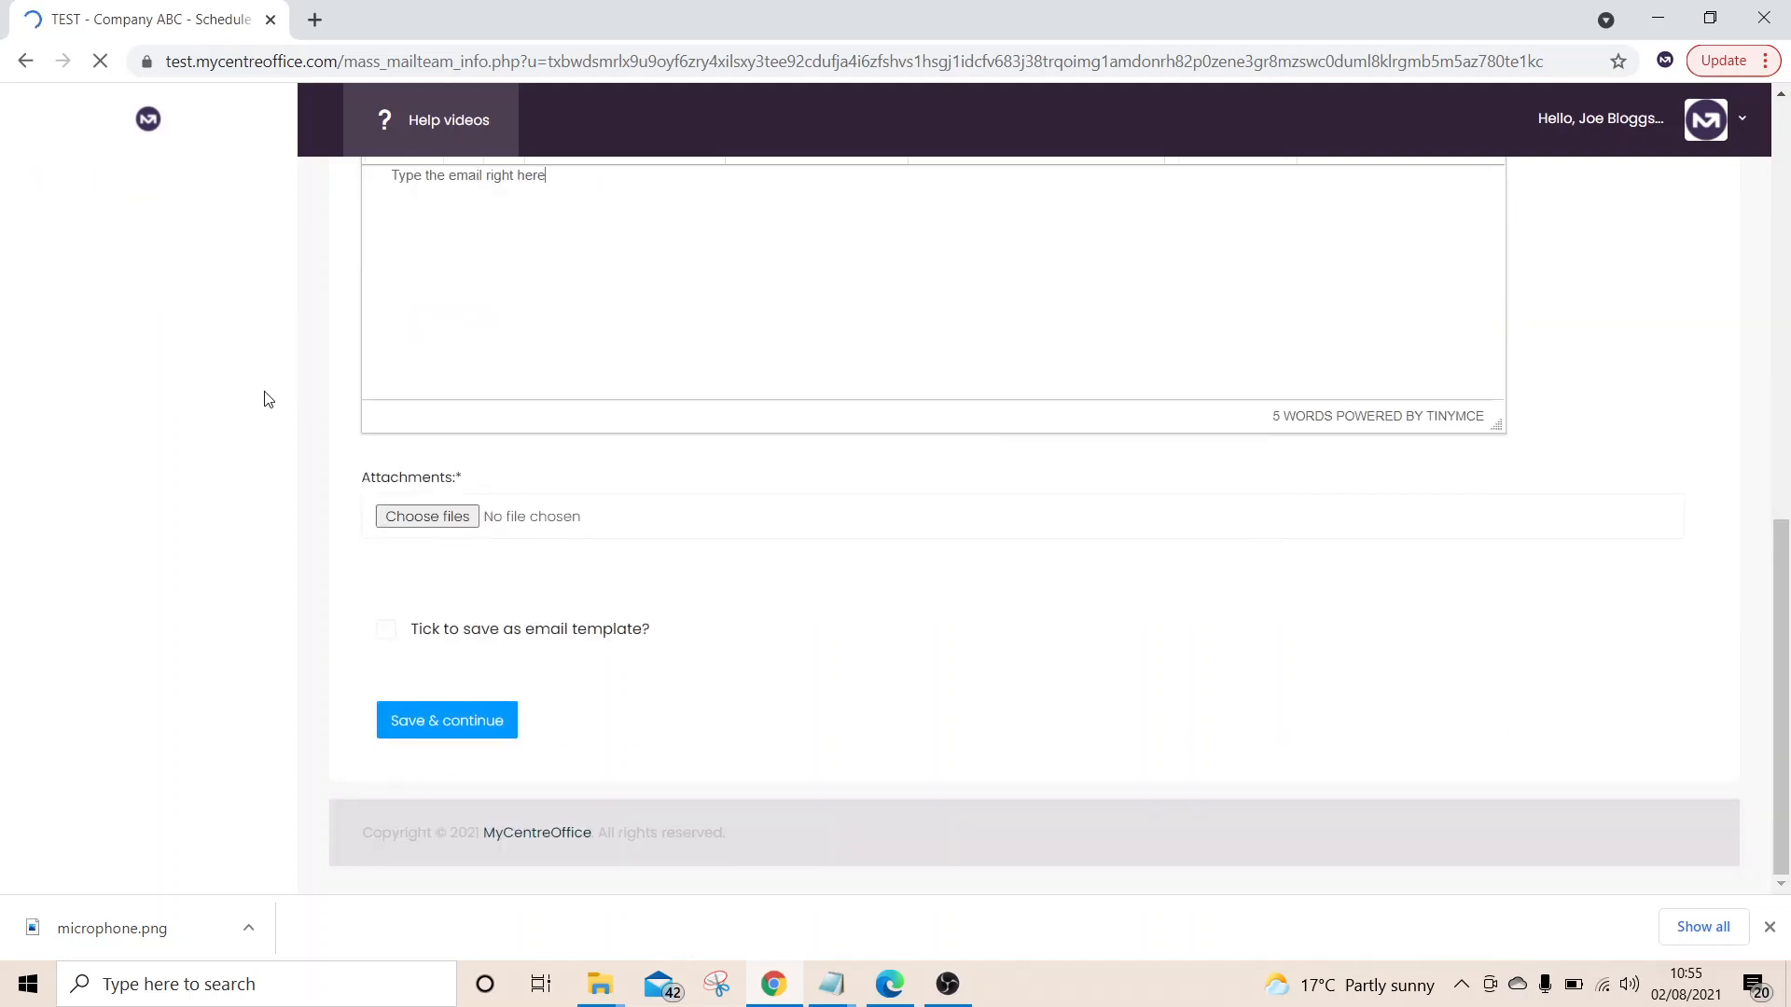
click(436, 723)
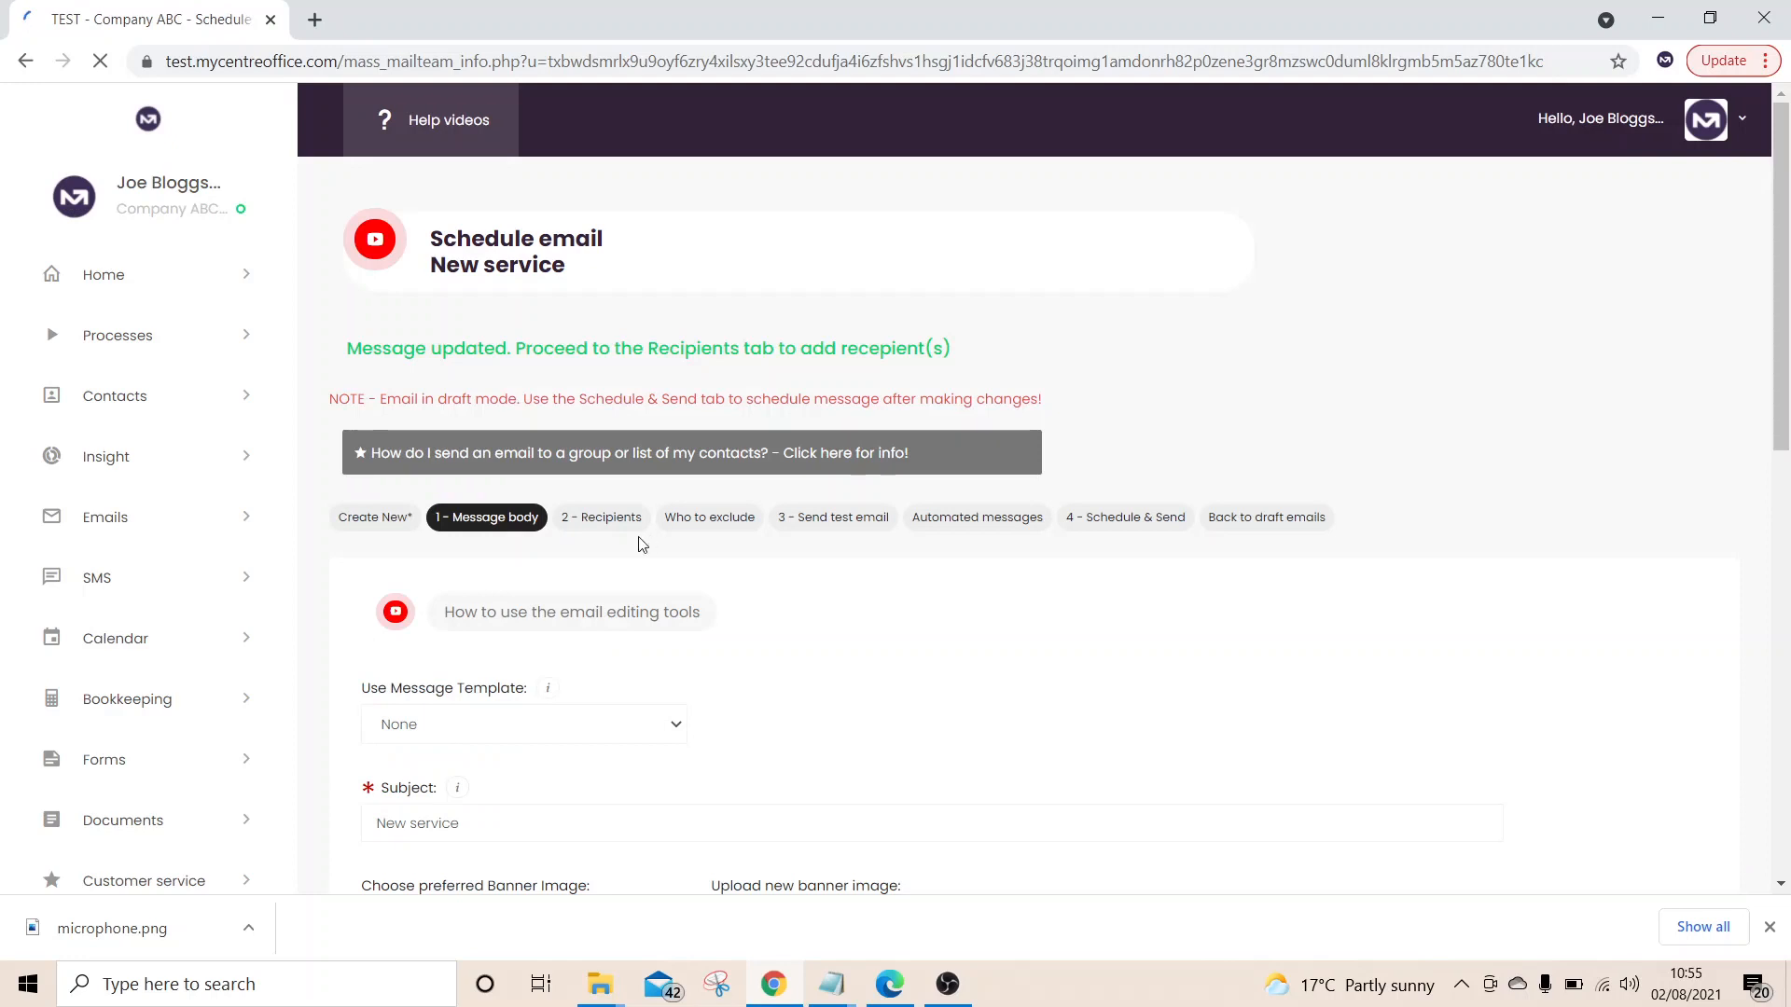
Add Customers [Contacts] as the email's recipients
click(609, 518)
scroll(630, 619, down, 2)
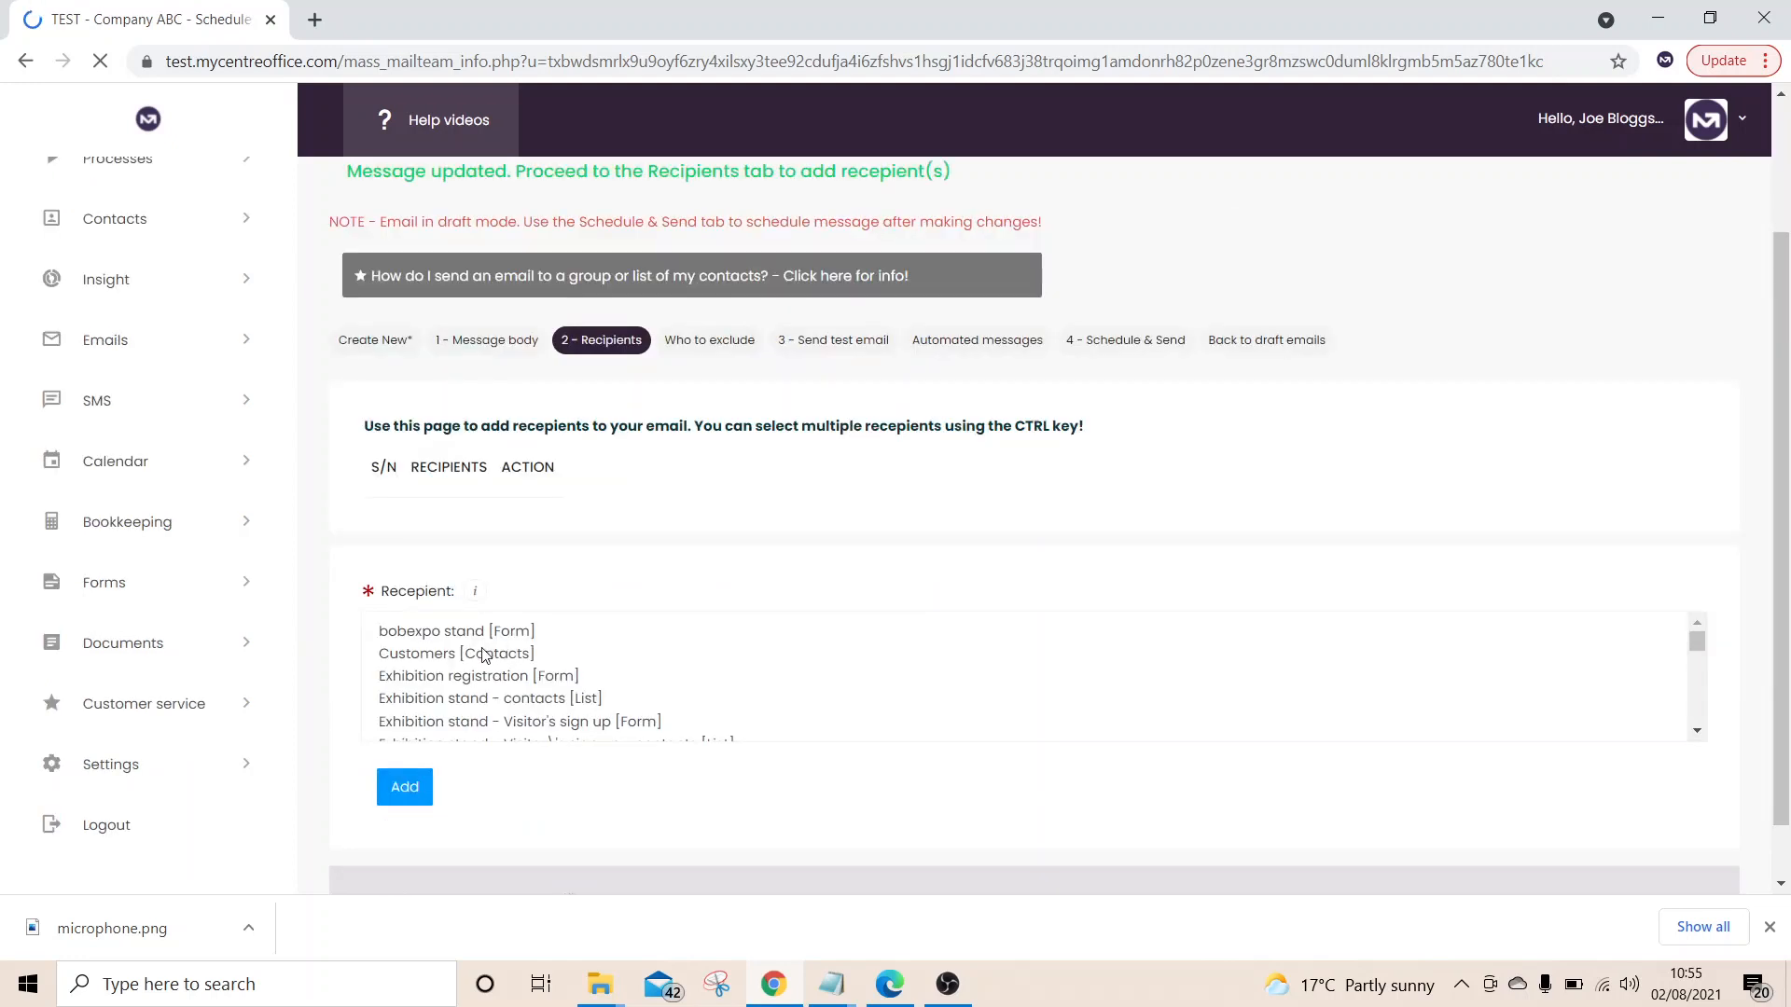
click(484, 655)
click(401, 790)
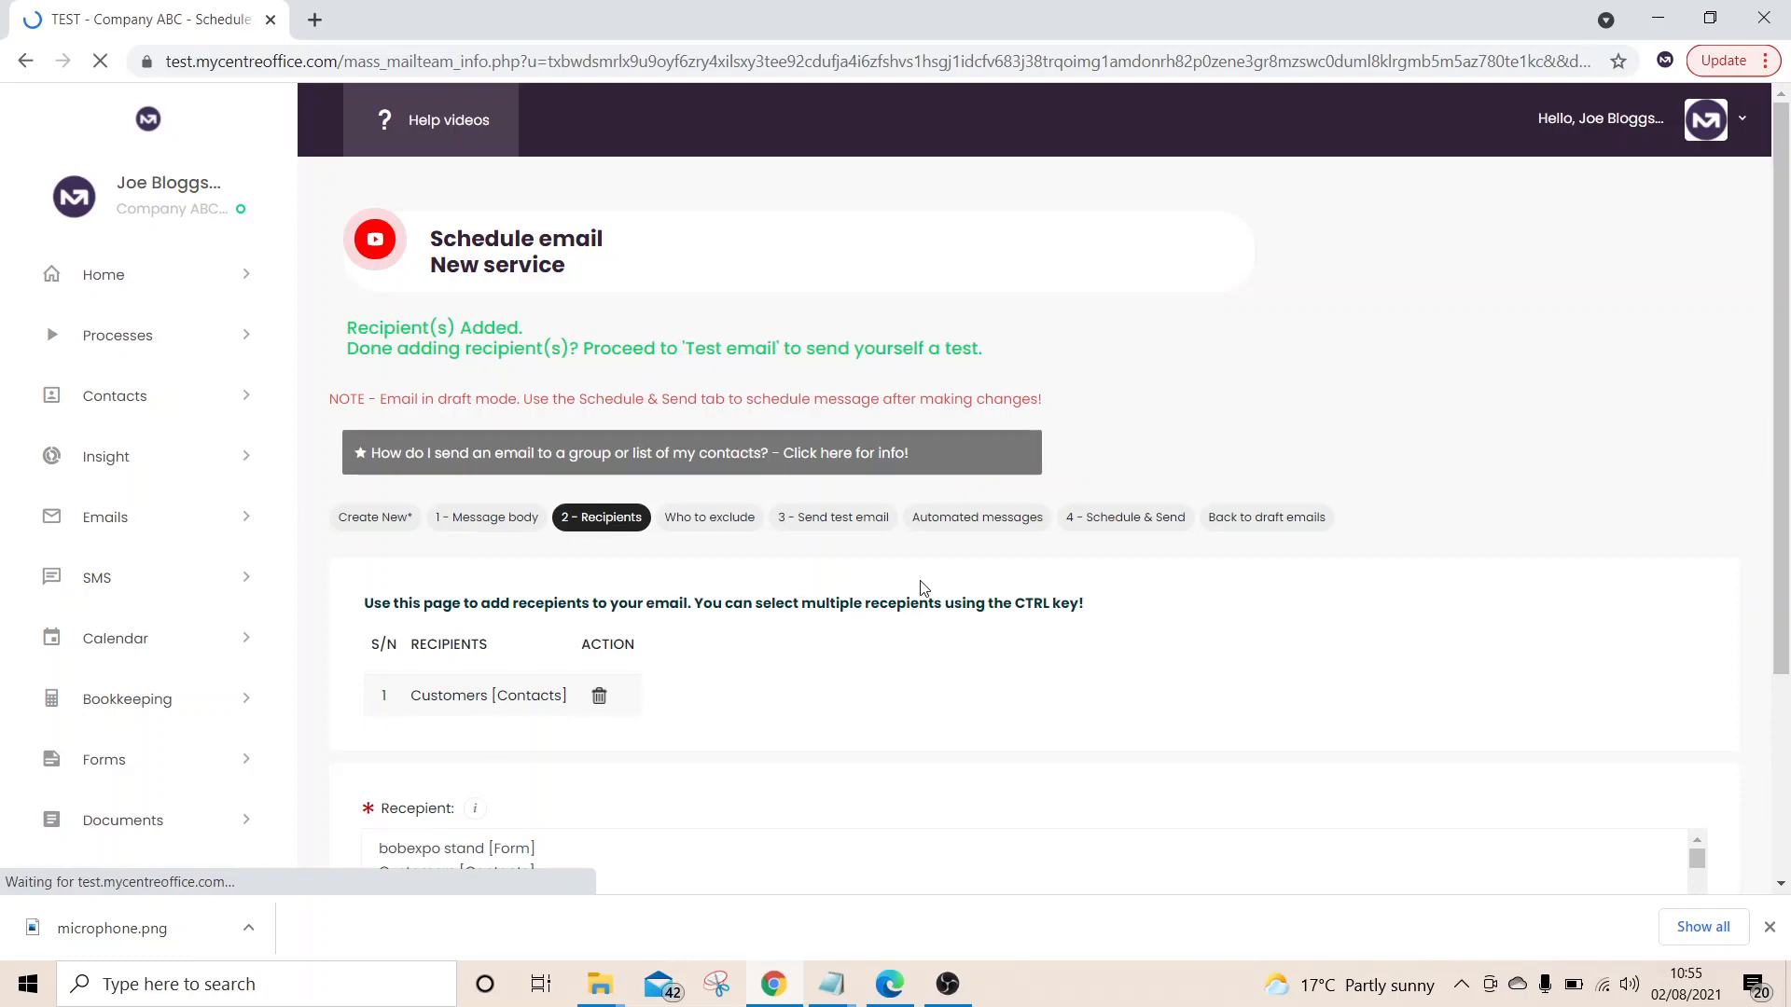
Schedule the email for 03/08/2021 at 06:05
click(1142, 520)
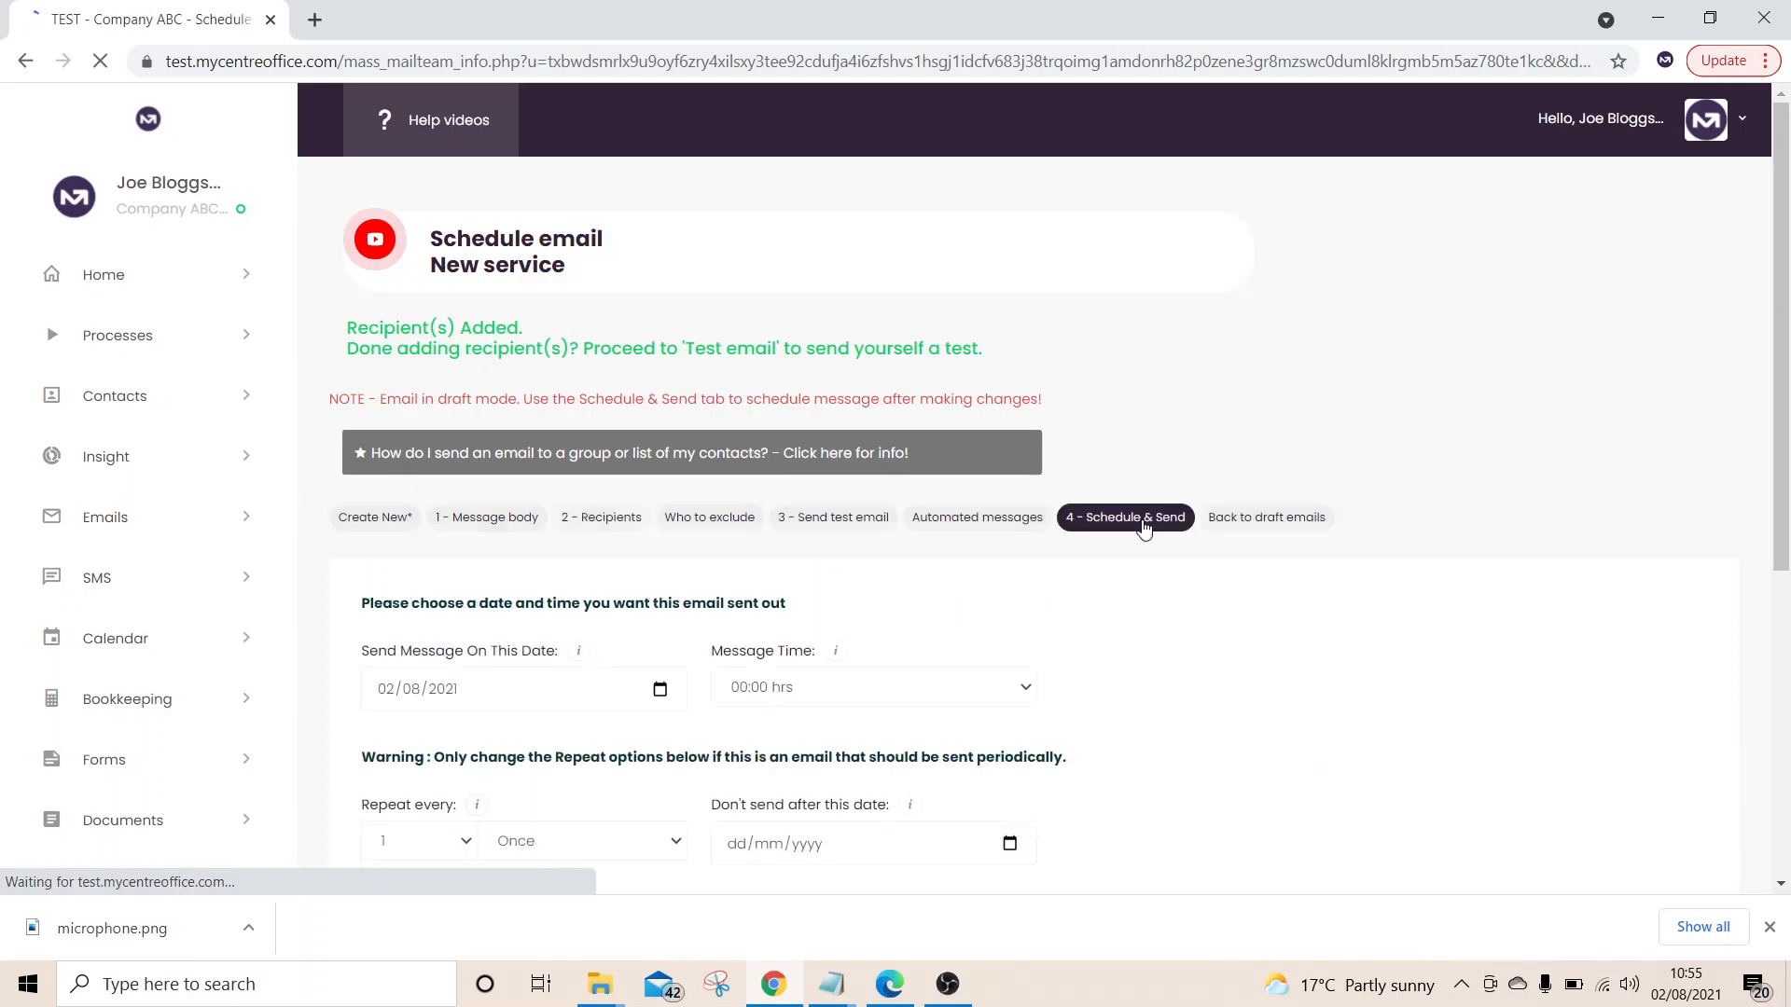
scroll(659, 367, down, 3)
click(660, 364)
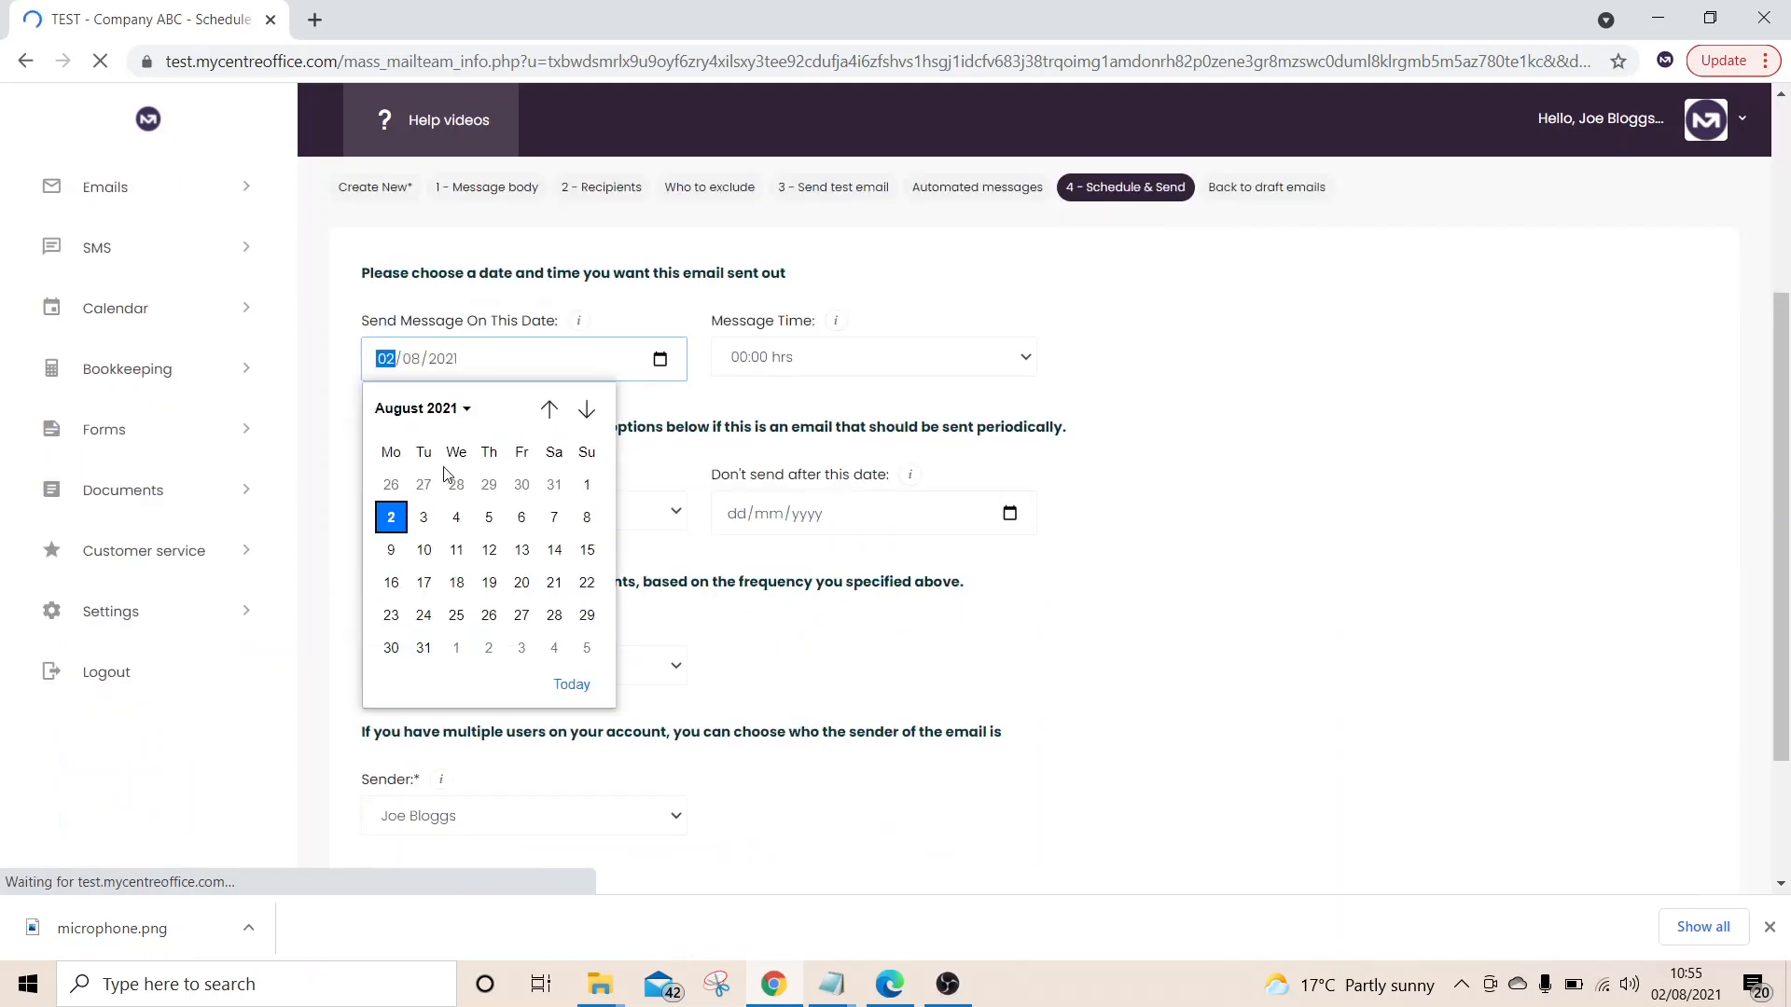
click(422, 515)
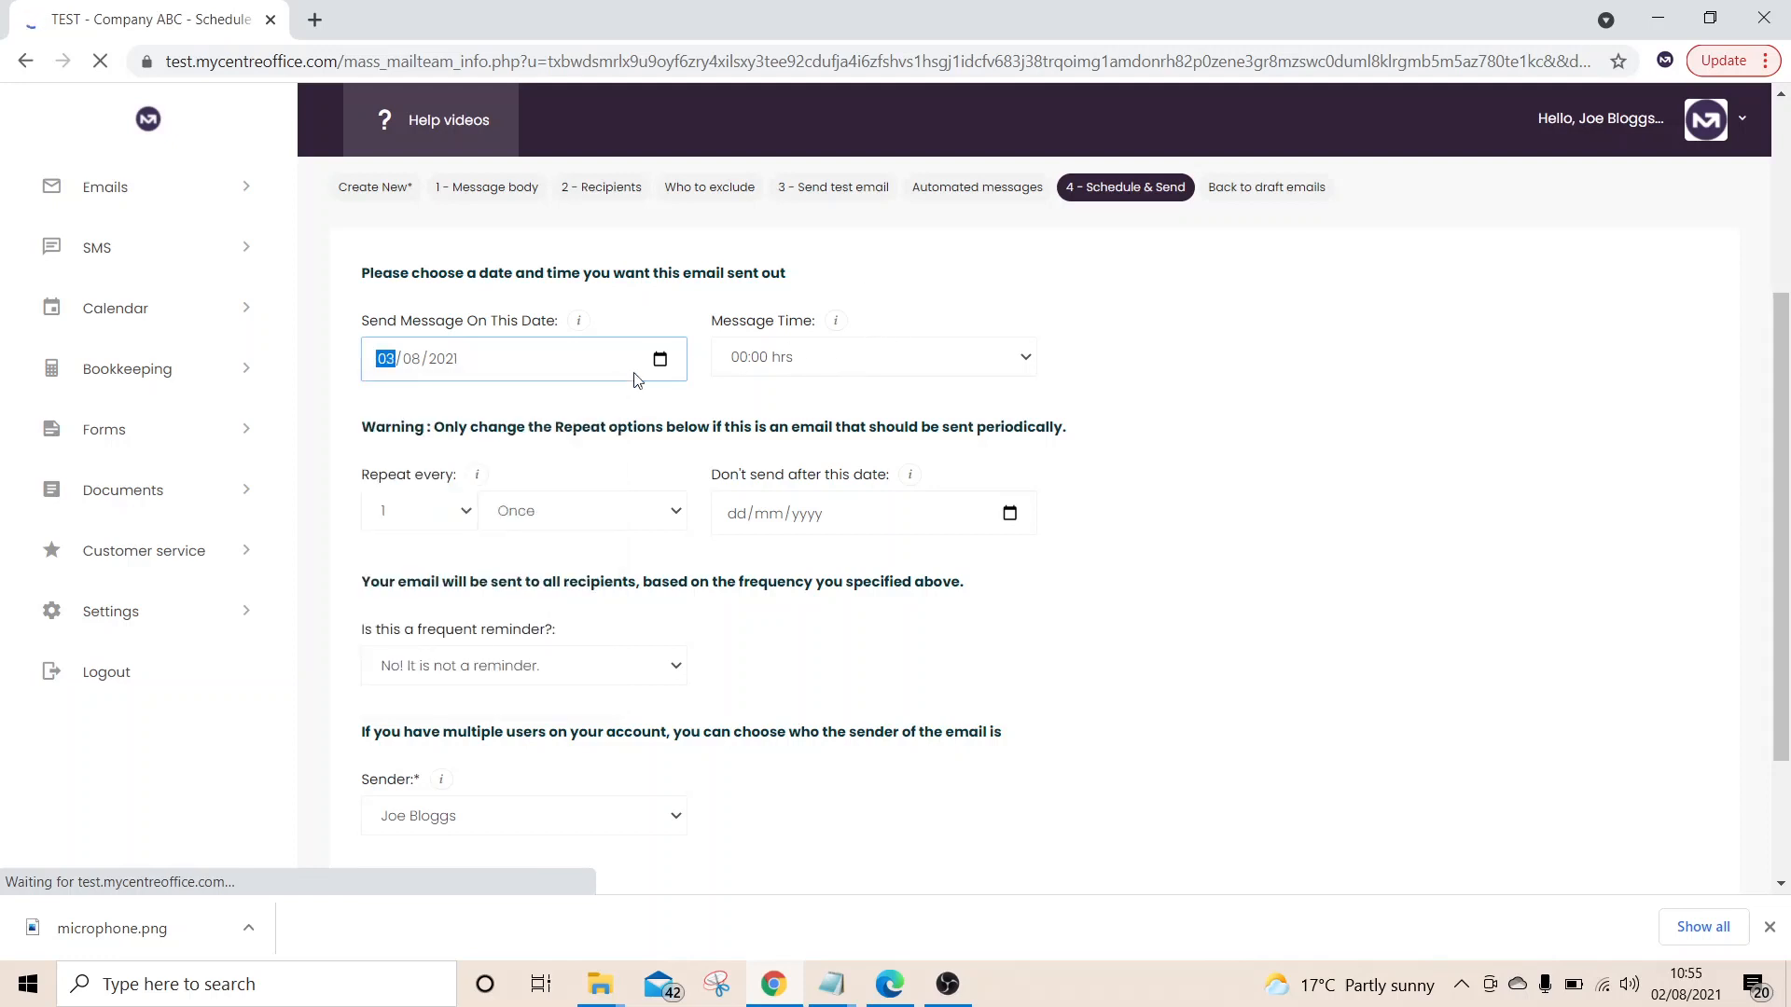
click(815, 373)
scroll(843, 472, down, 5)
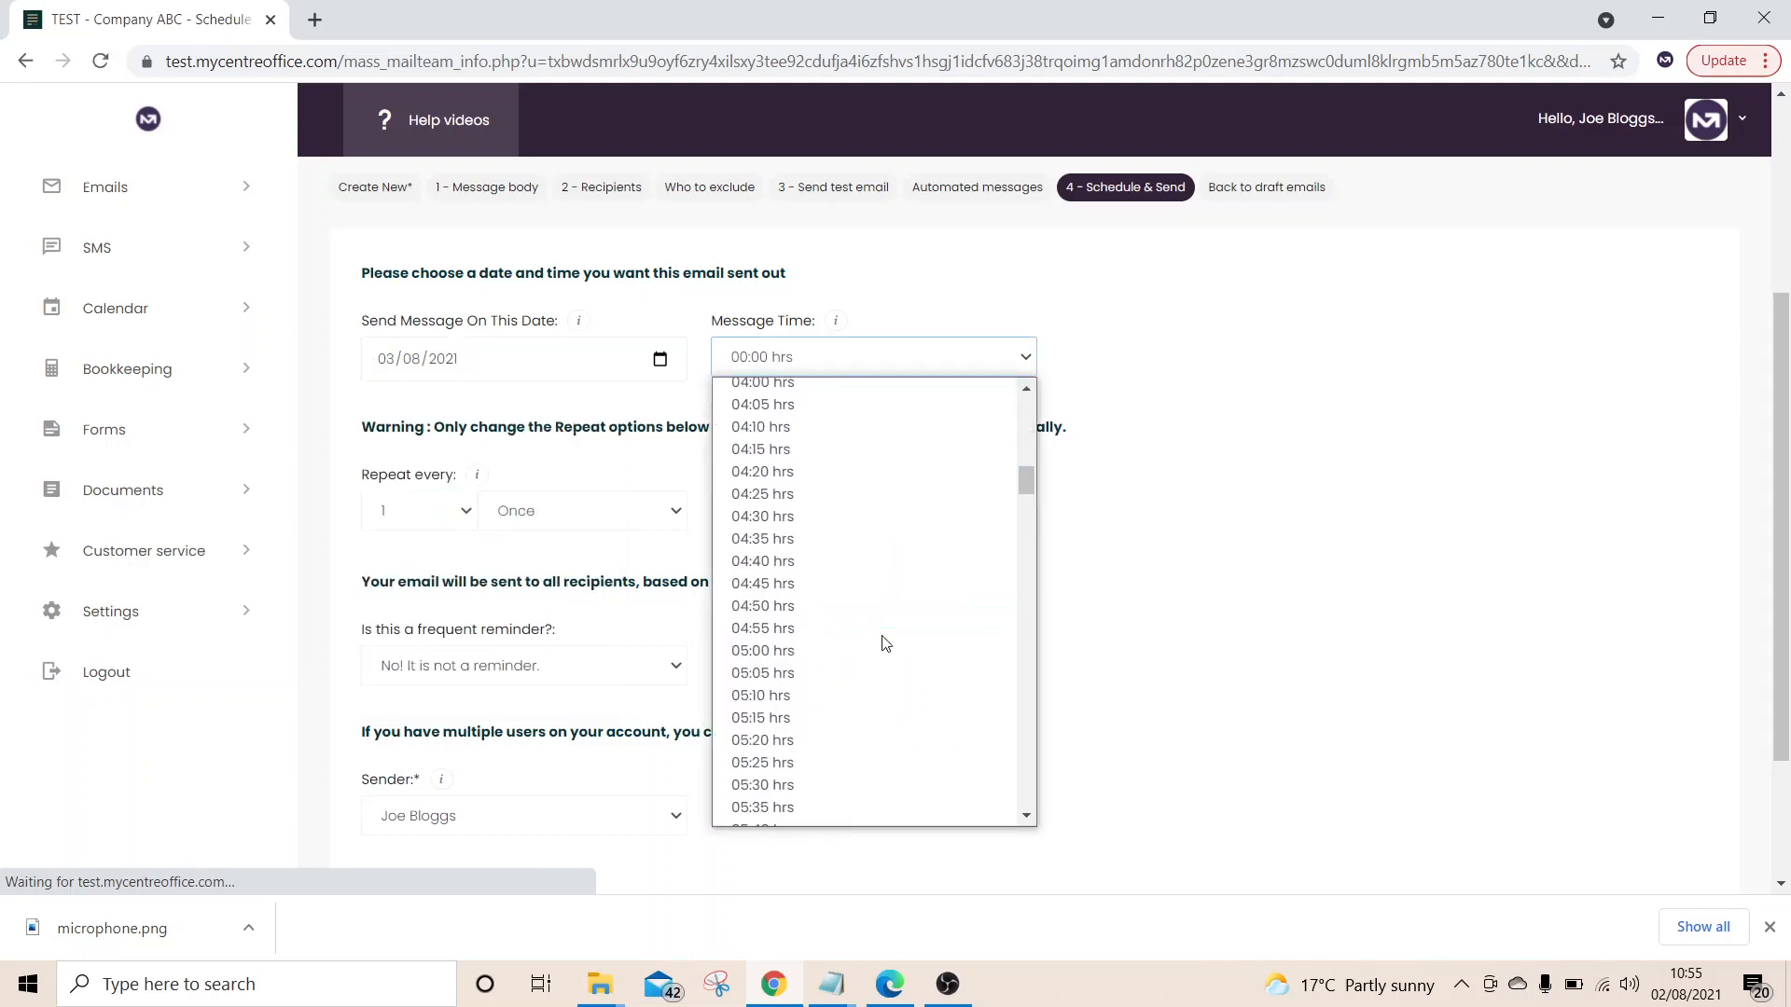
scroll(819, 698, down, 3)
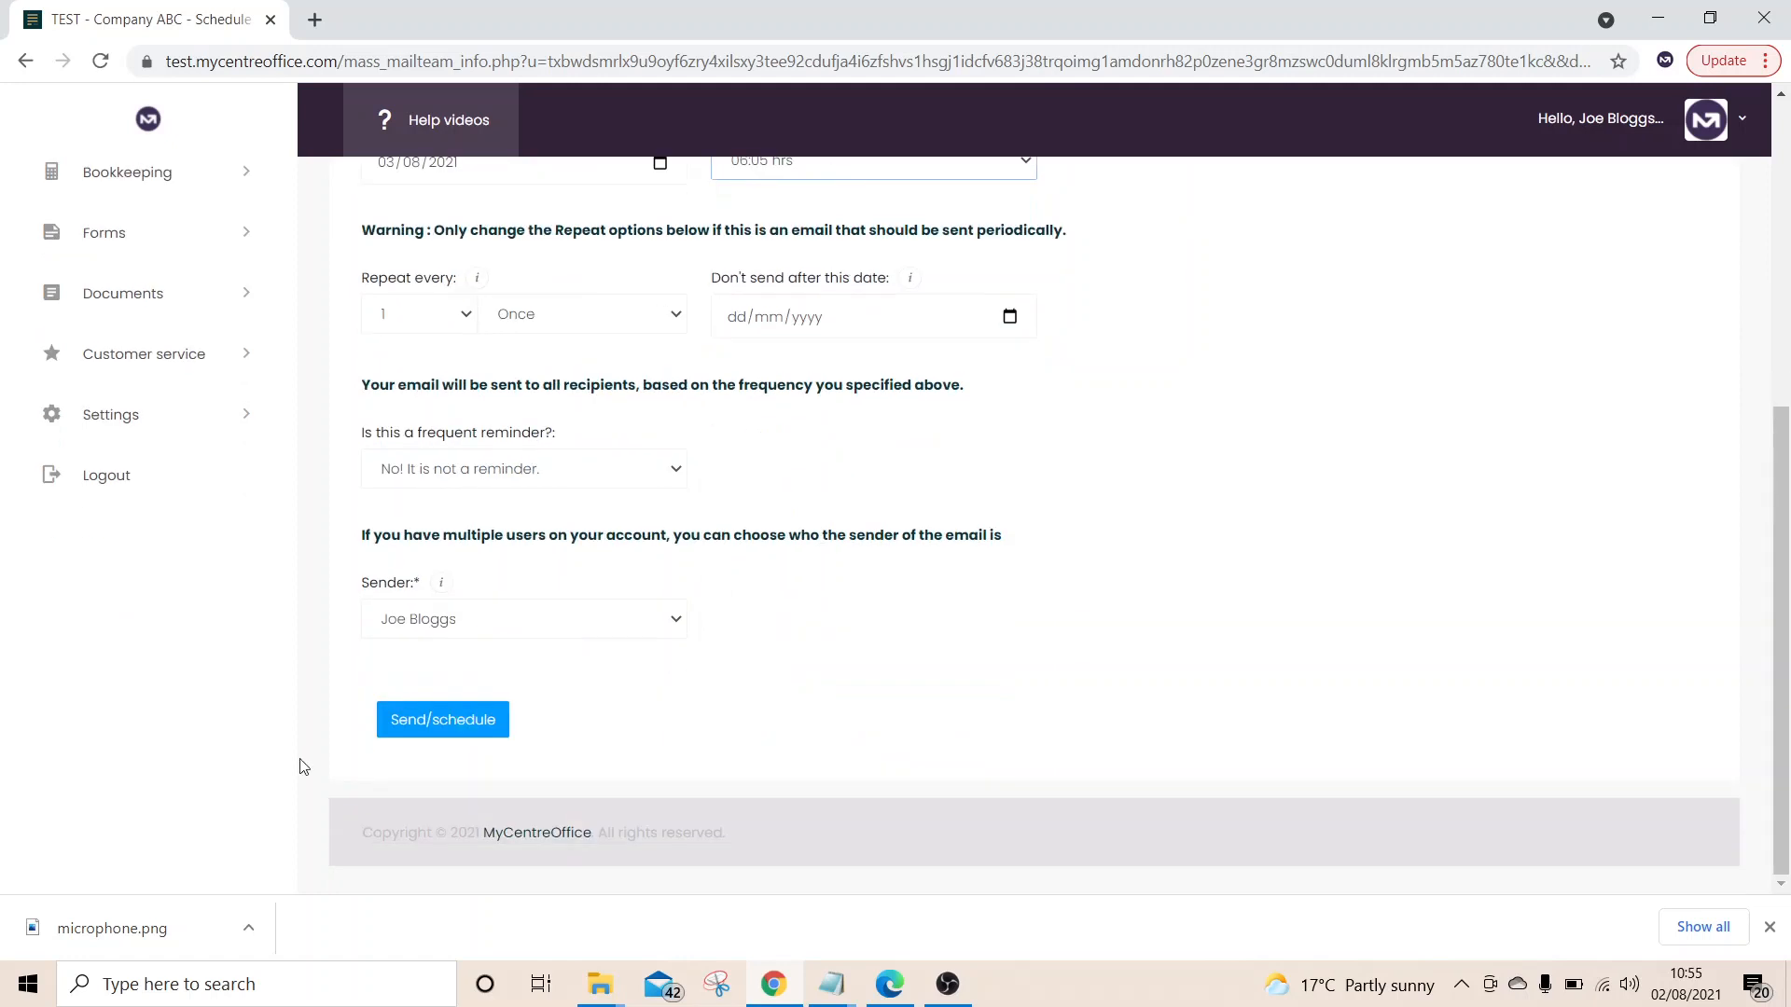
click(457, 720)
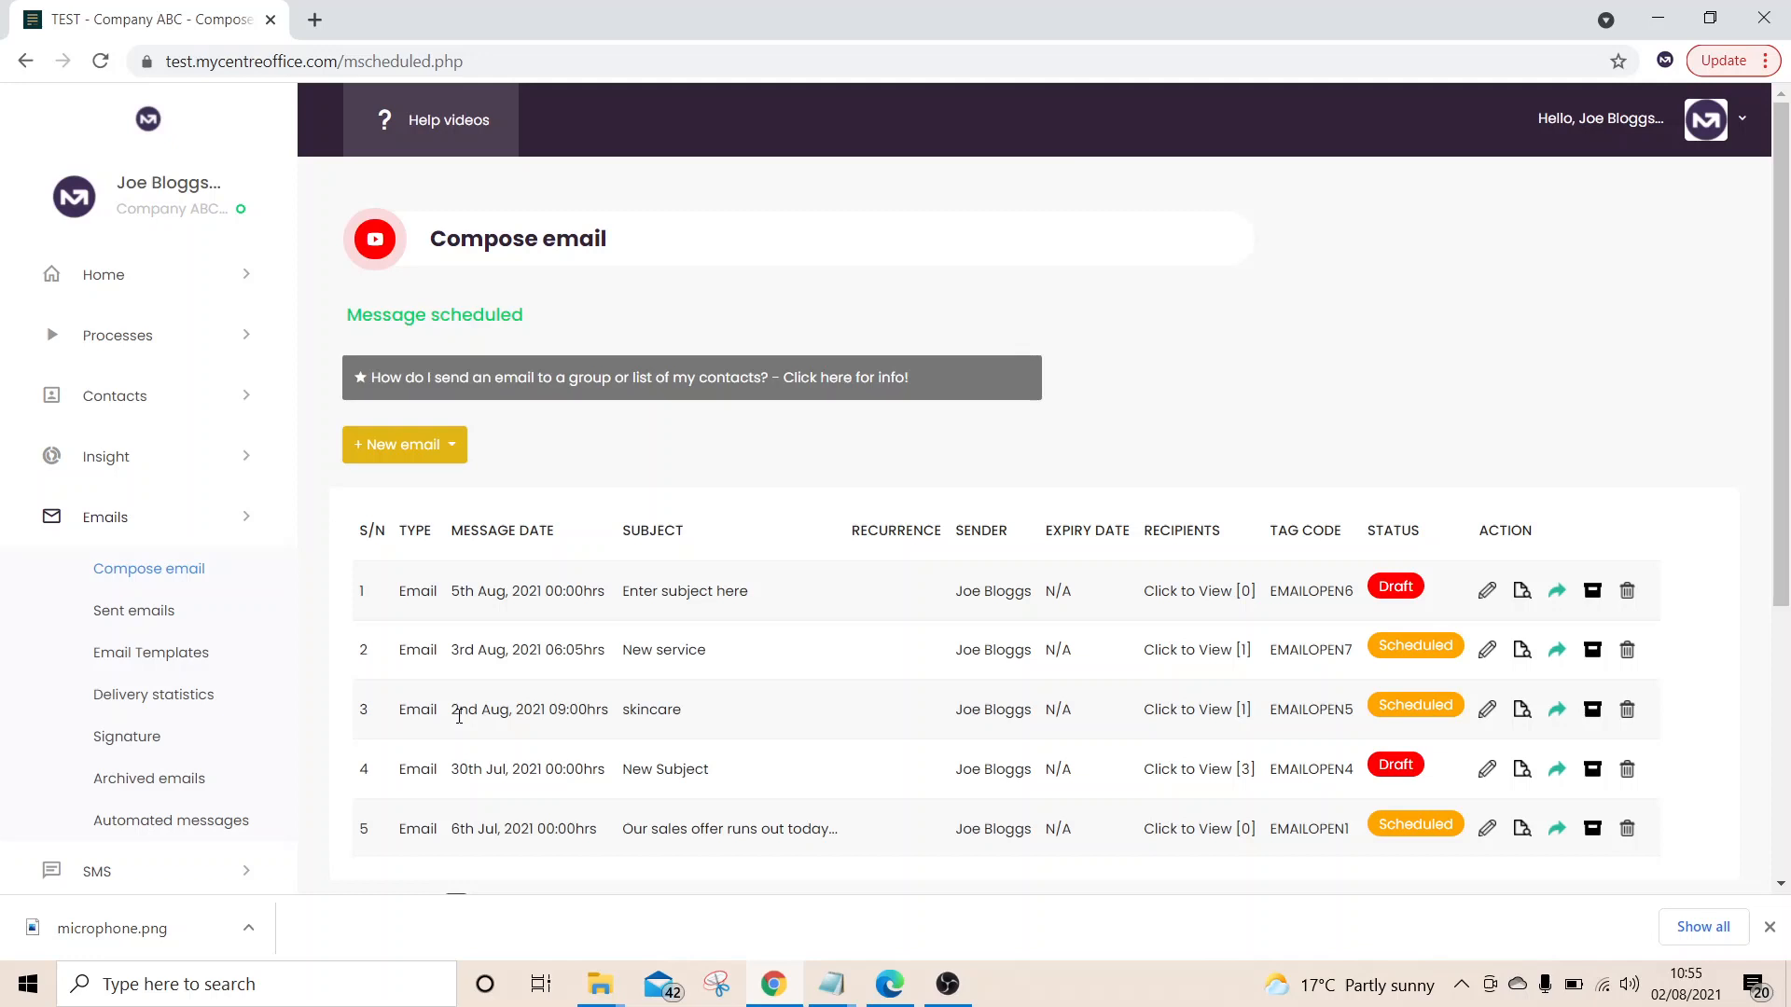
scroll(459, 716, down, 3)
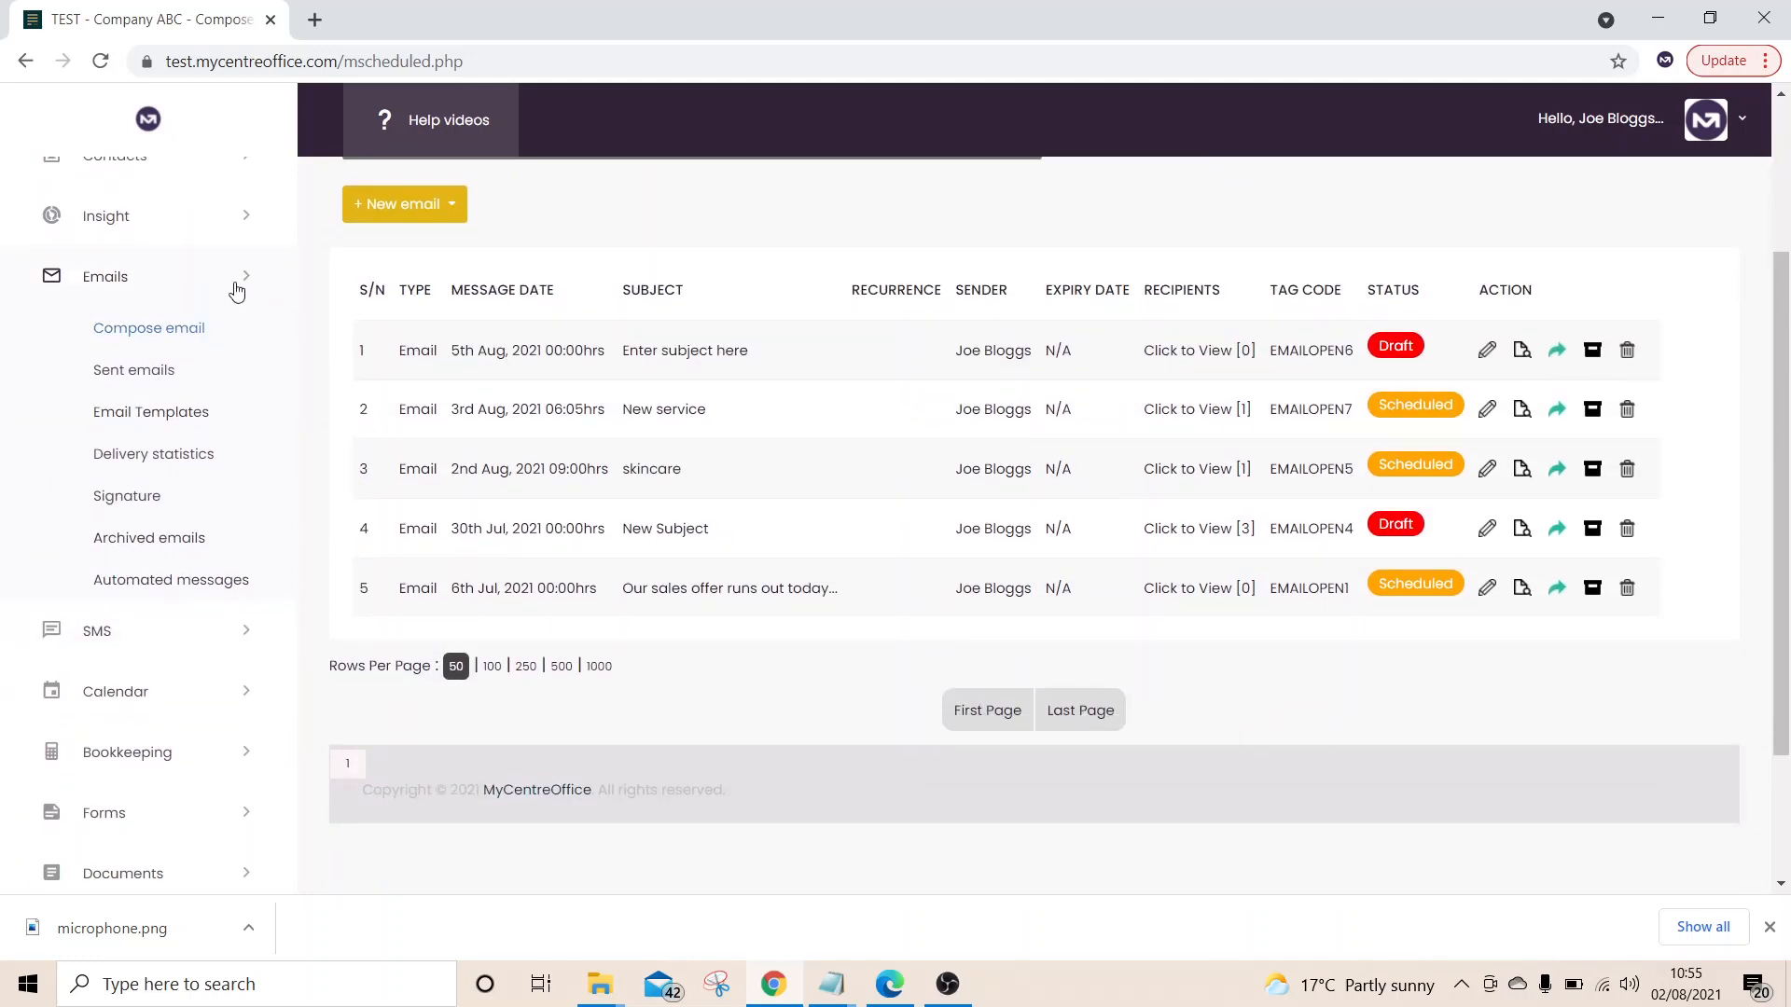
click(230, 284)
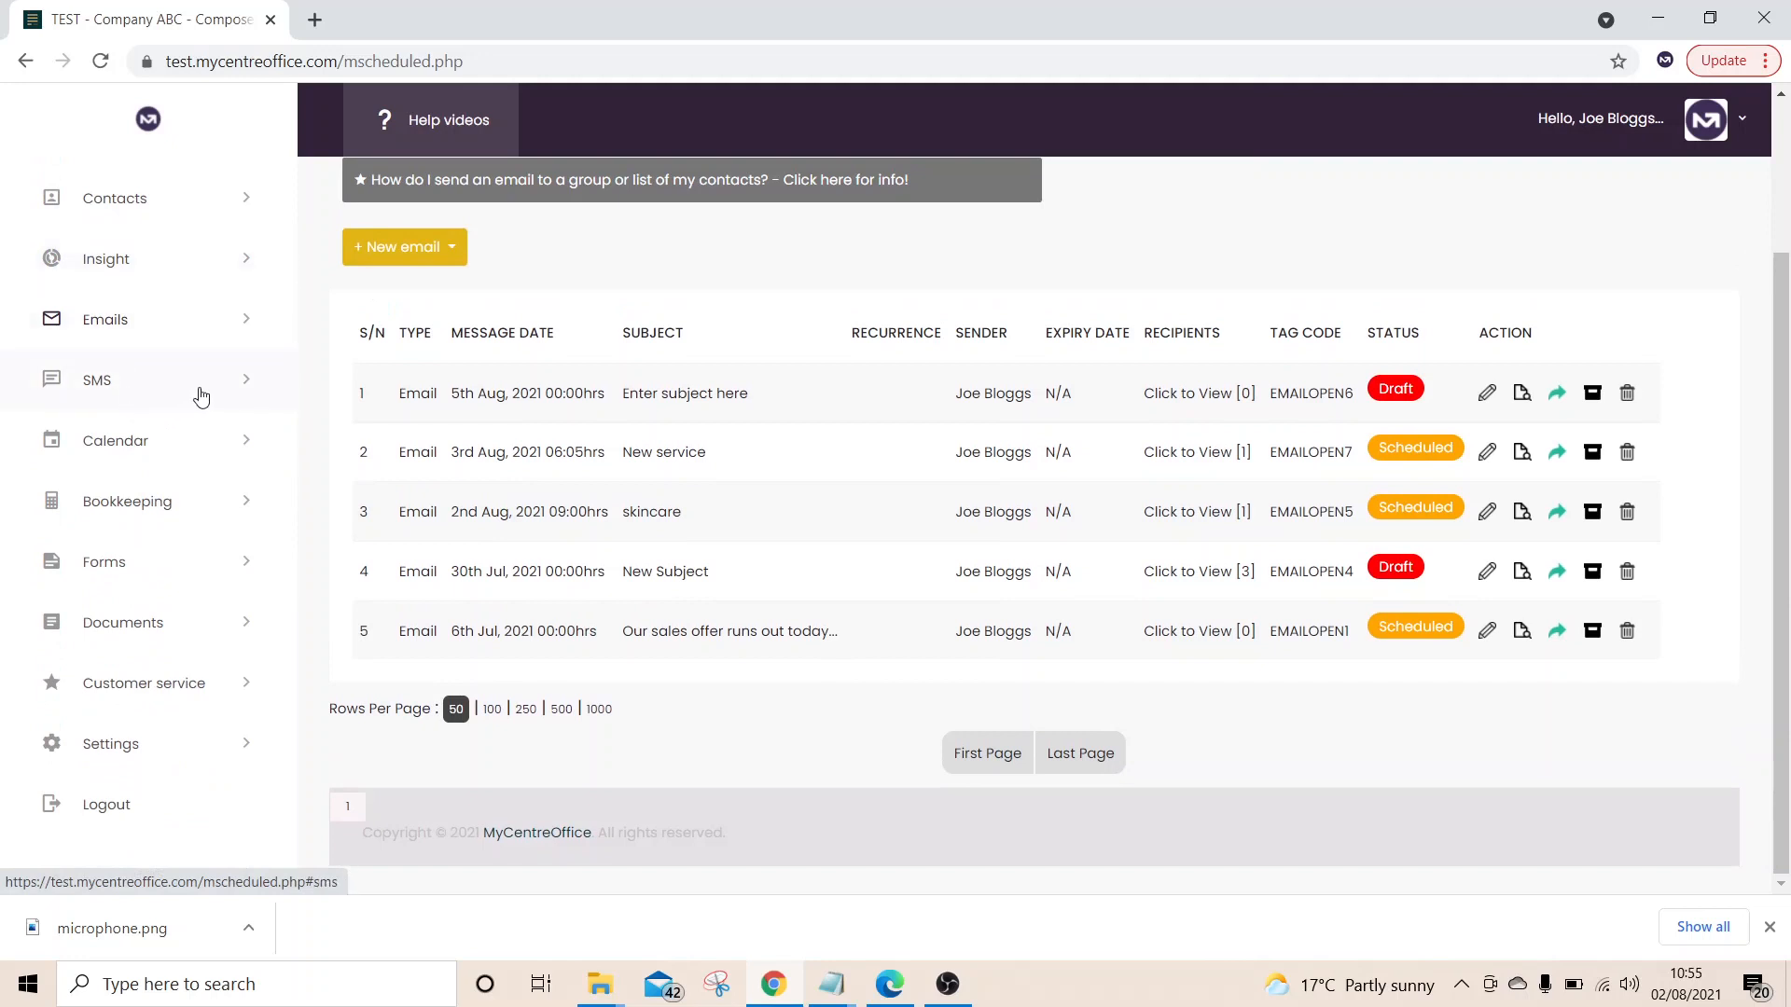
Start a new bulk SMS addressed to the Customers contact group
click(201, 396)
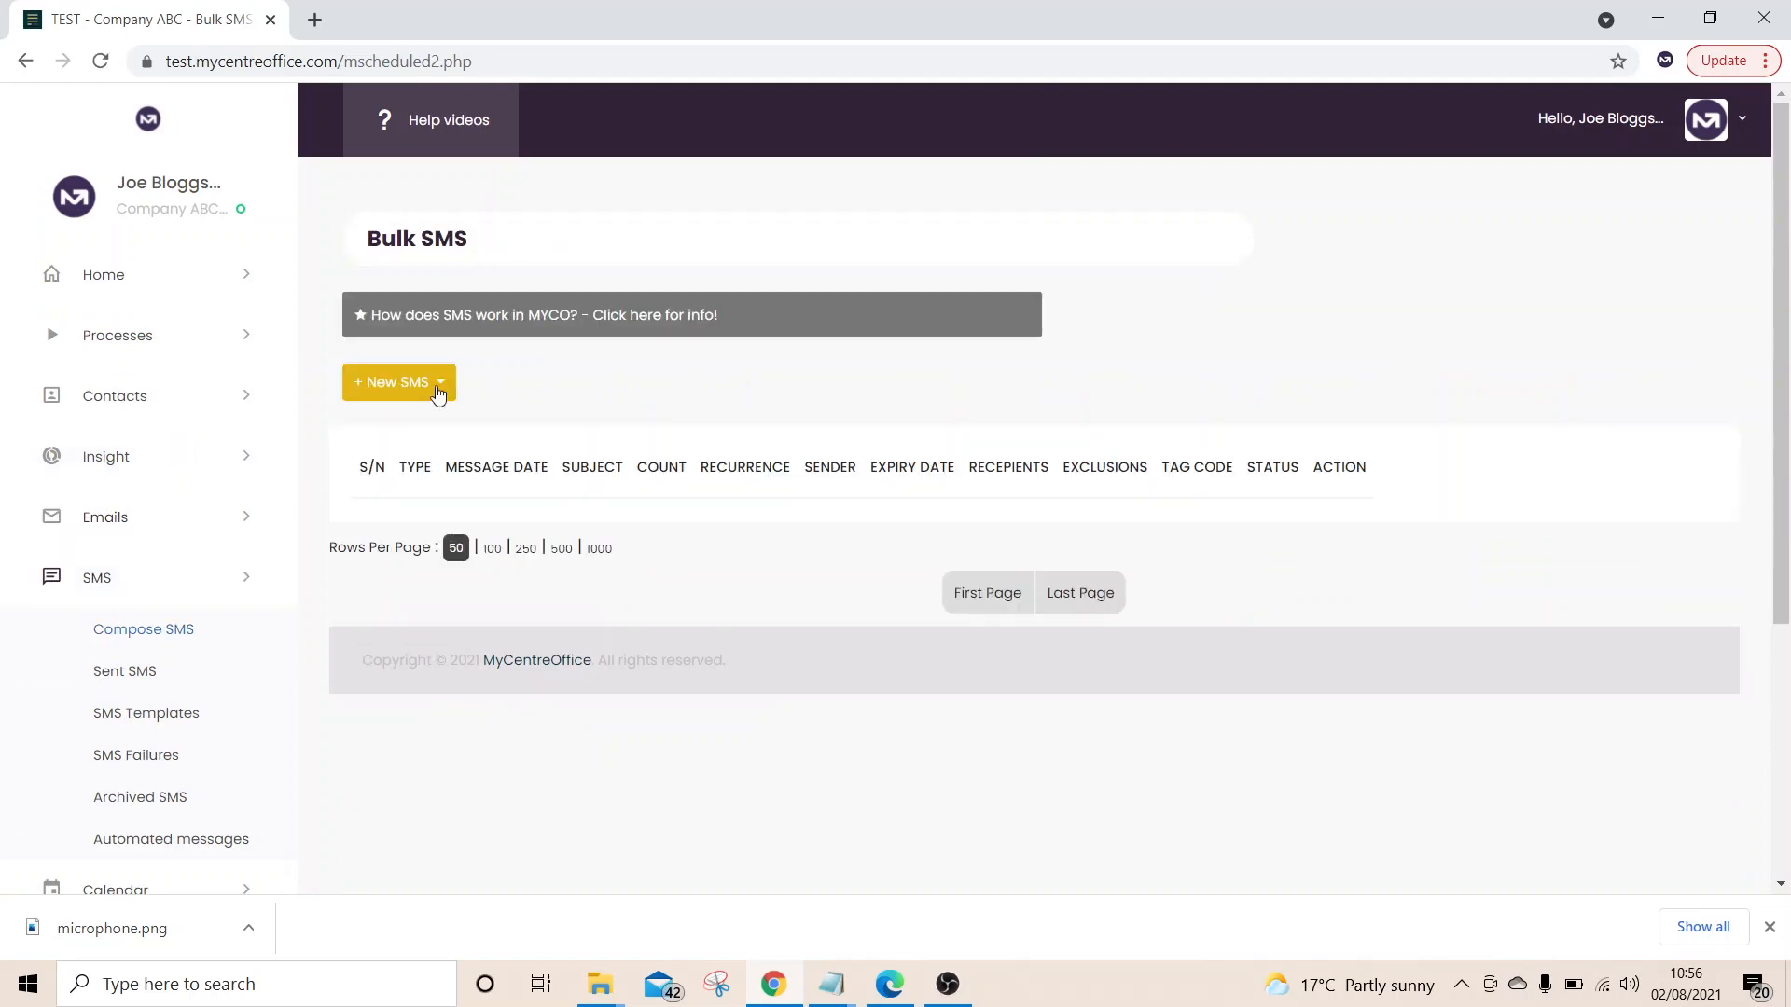
click(437, 390)
click(470, 443)
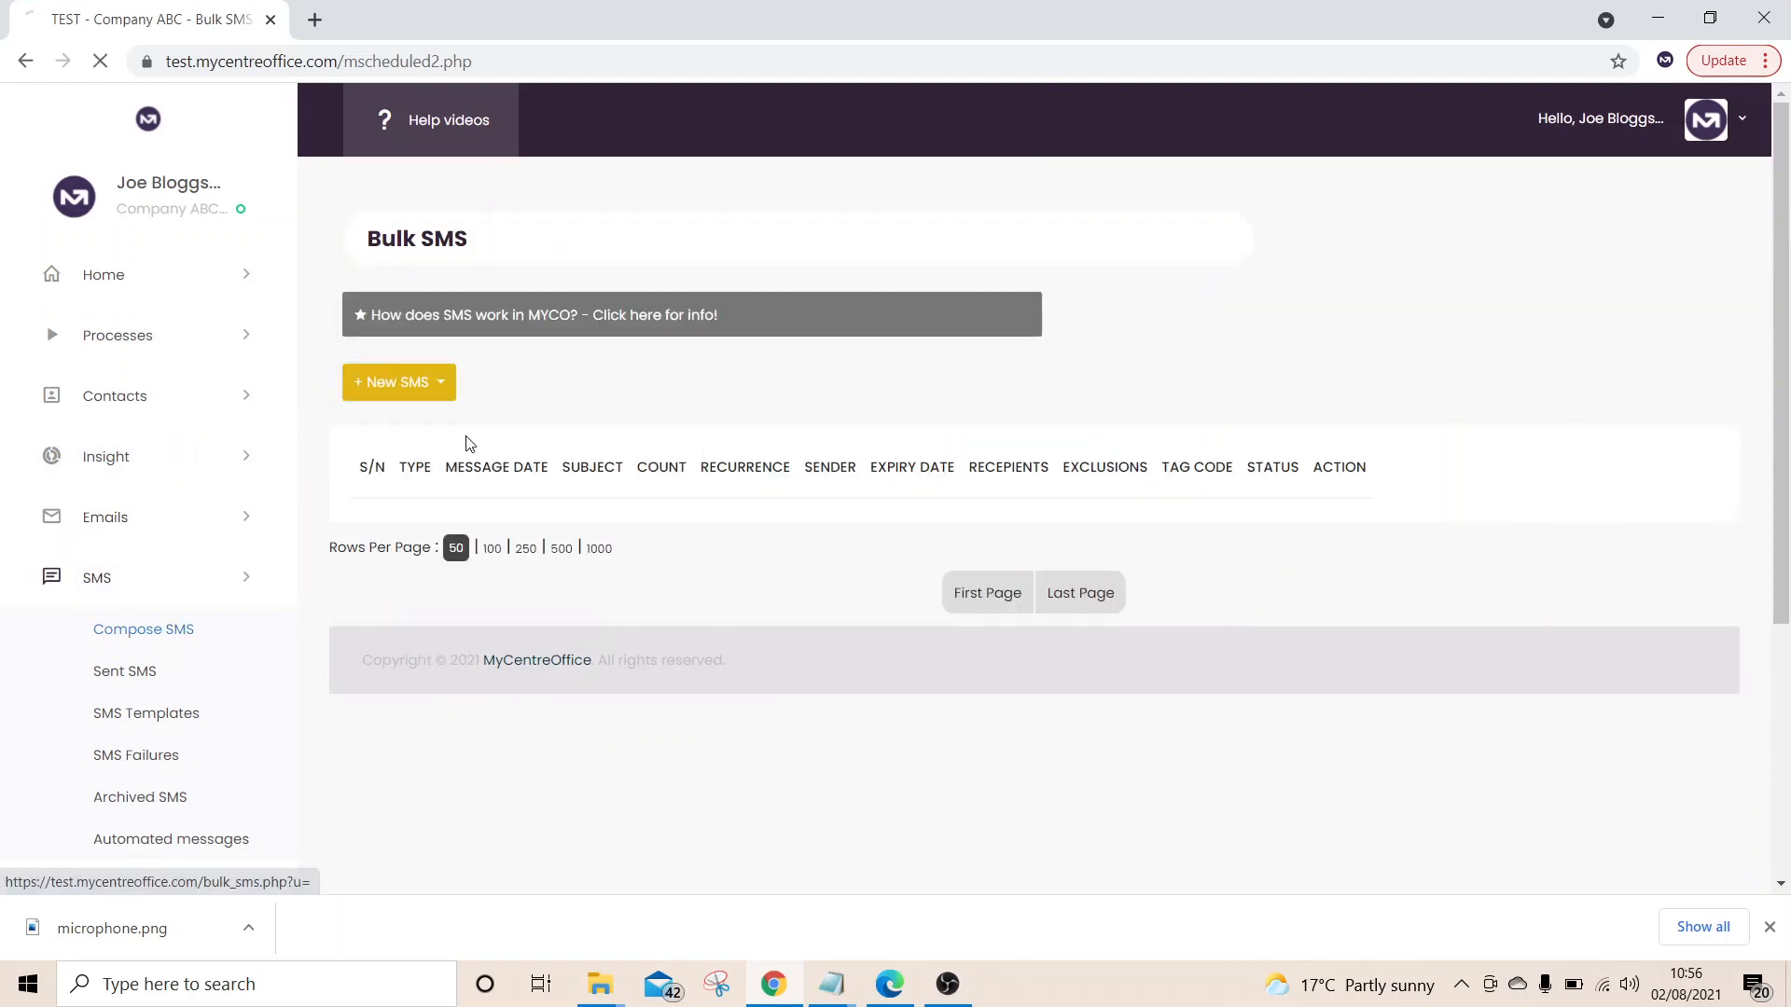
click(473, 493)
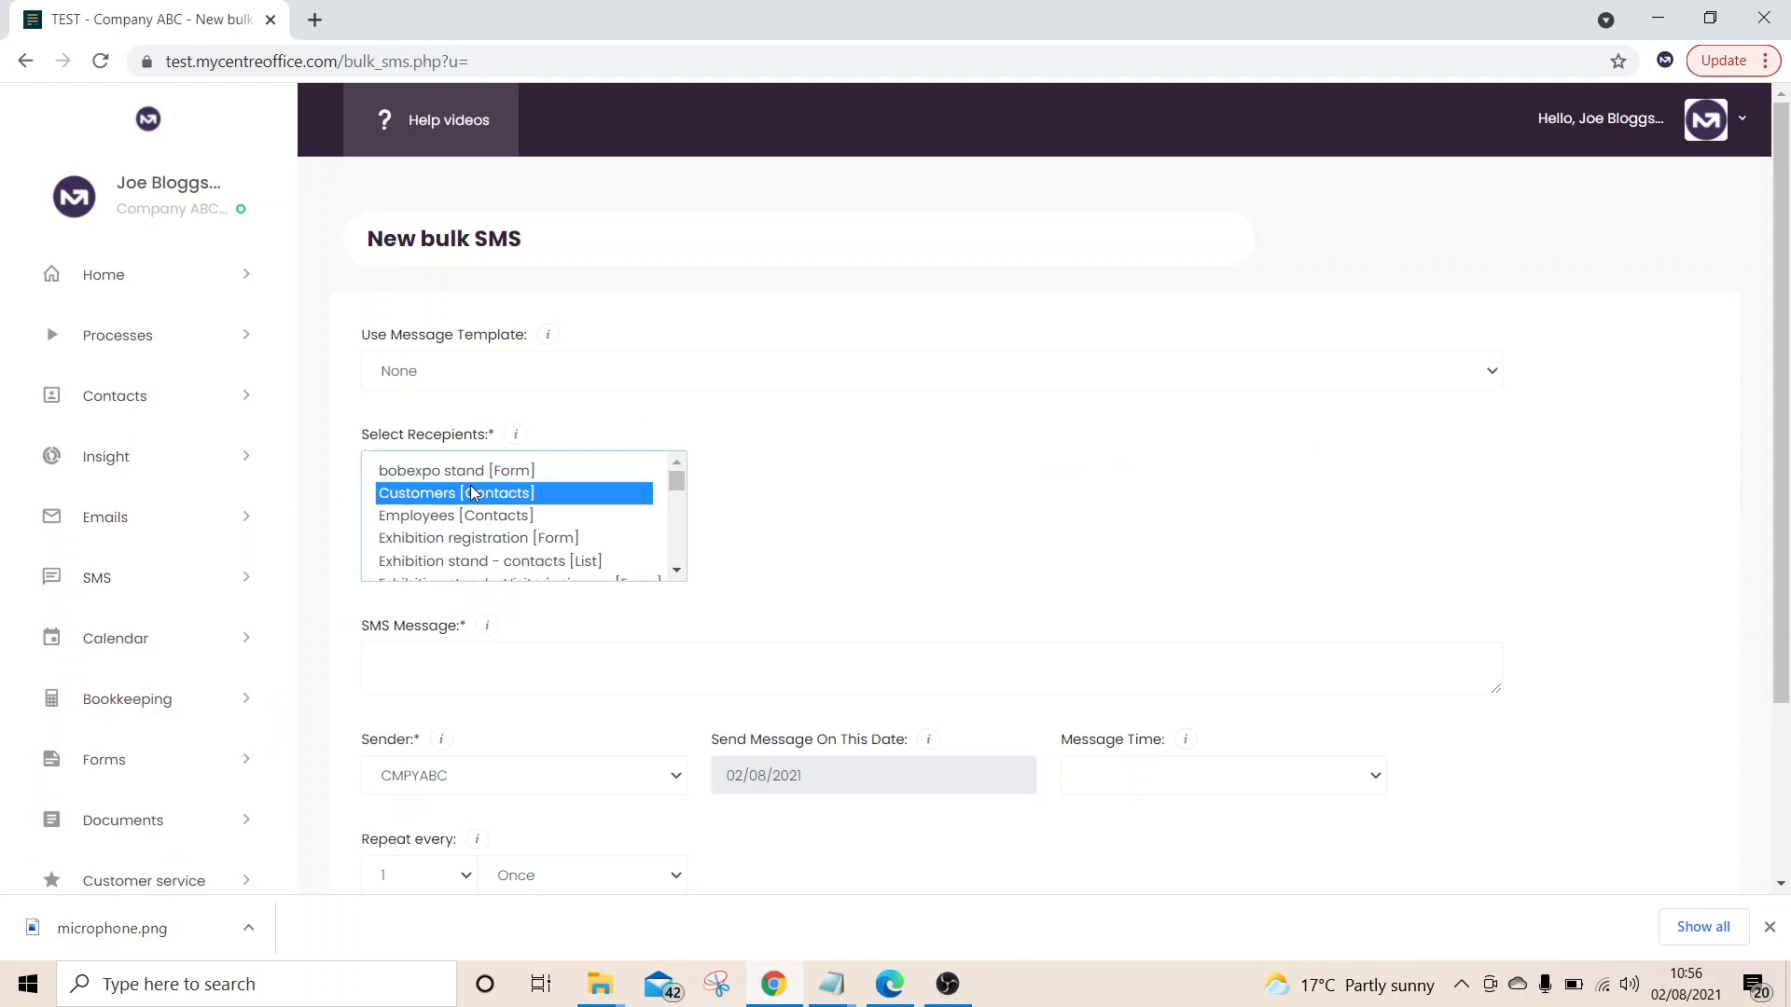
scroll(950, 478, down, 2)
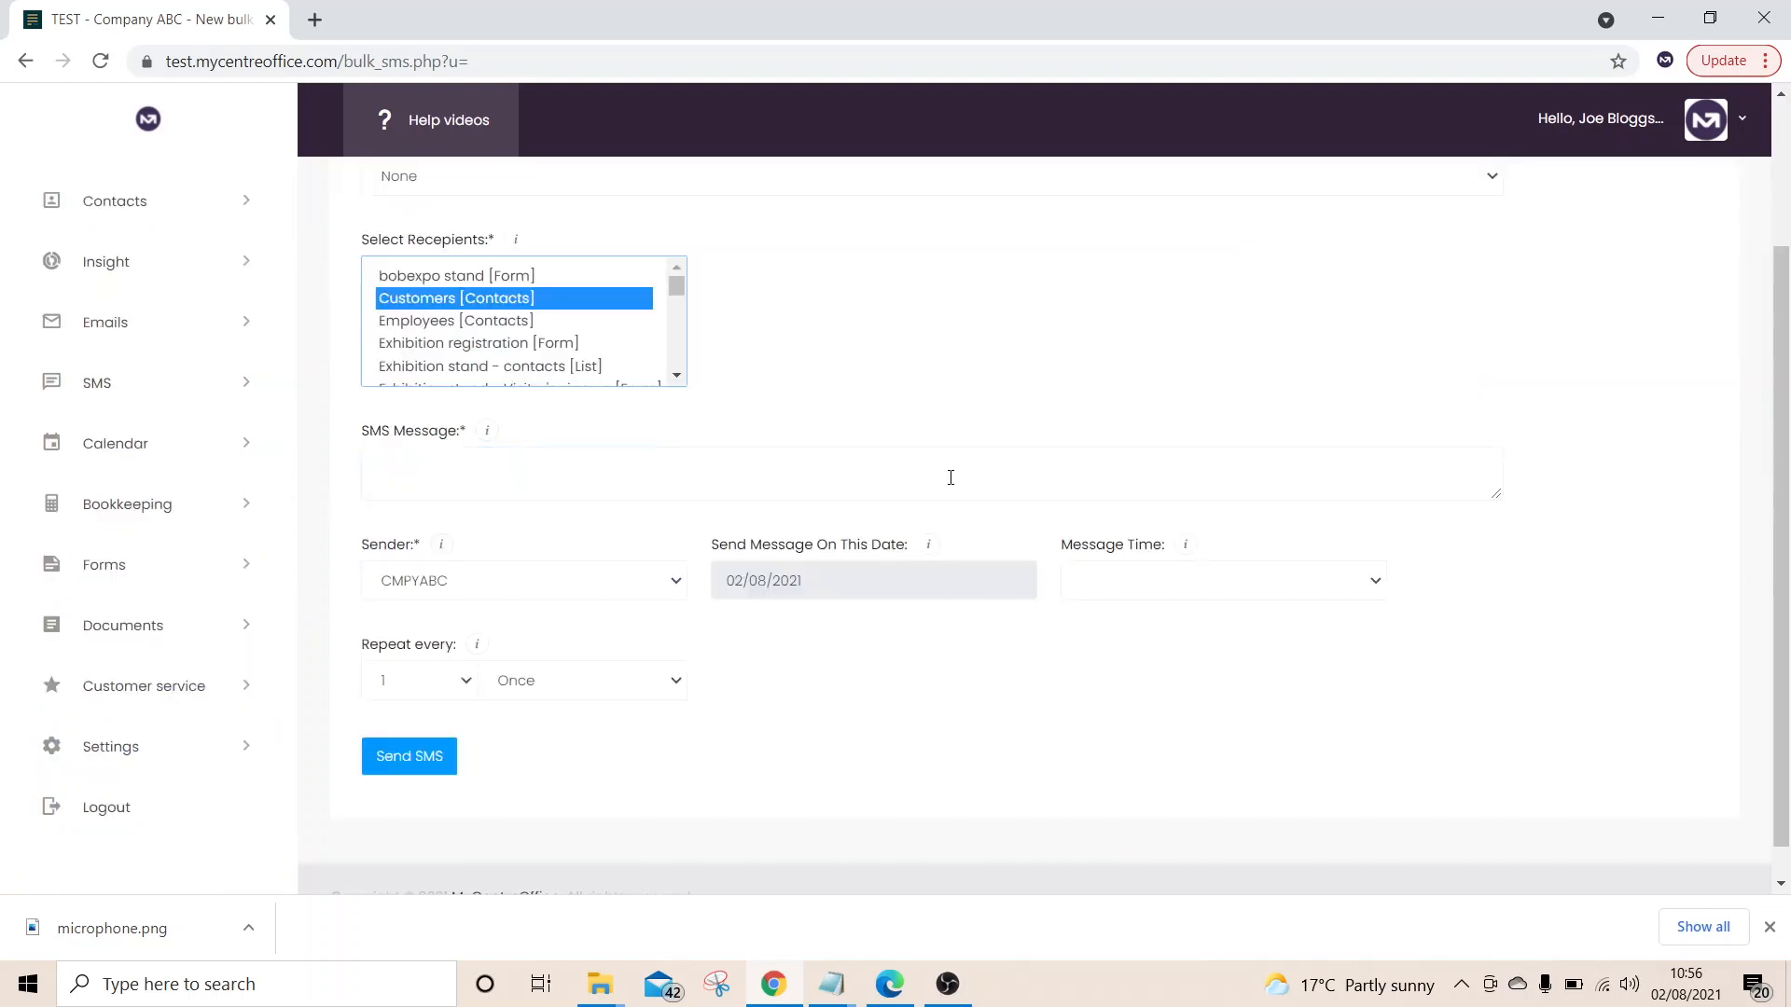
Write the message 'Type the sms message here' and send the SMS
click(921, 477)
text(Thank)
key(BackSpace)
key(BackSpace)
key(BackSpace)
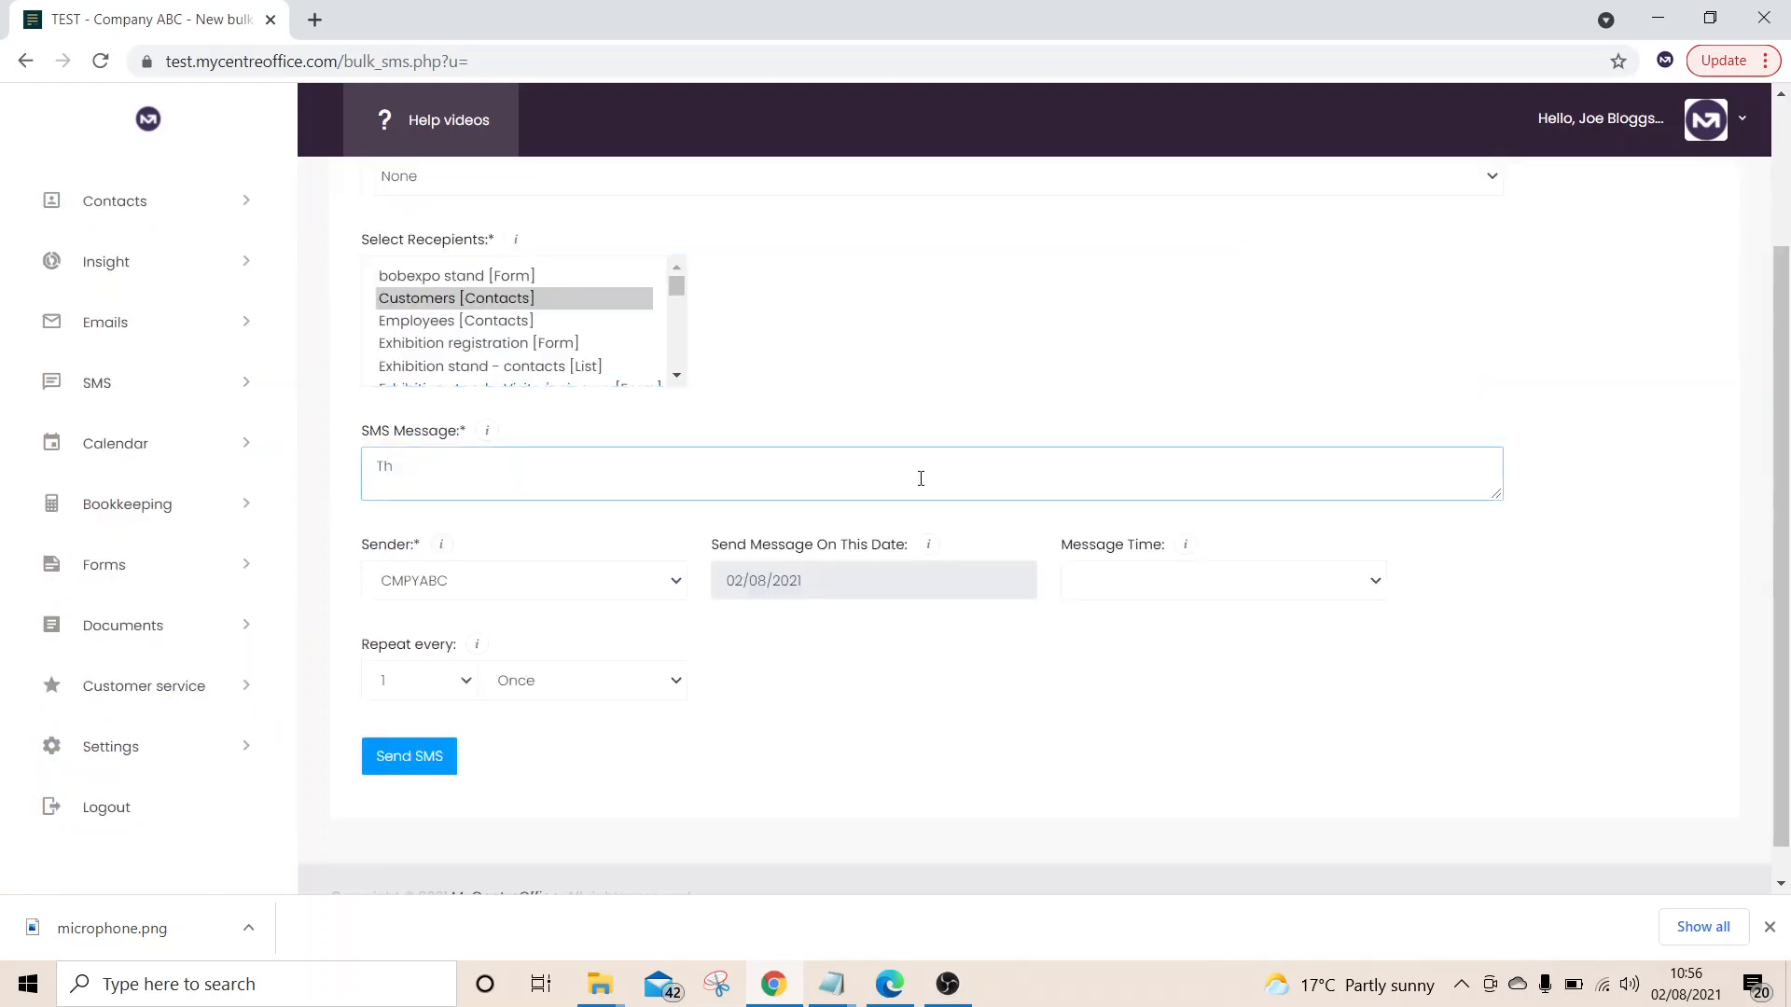
key(BackSpace)
text(ype the sms message here)
click(452, 755)
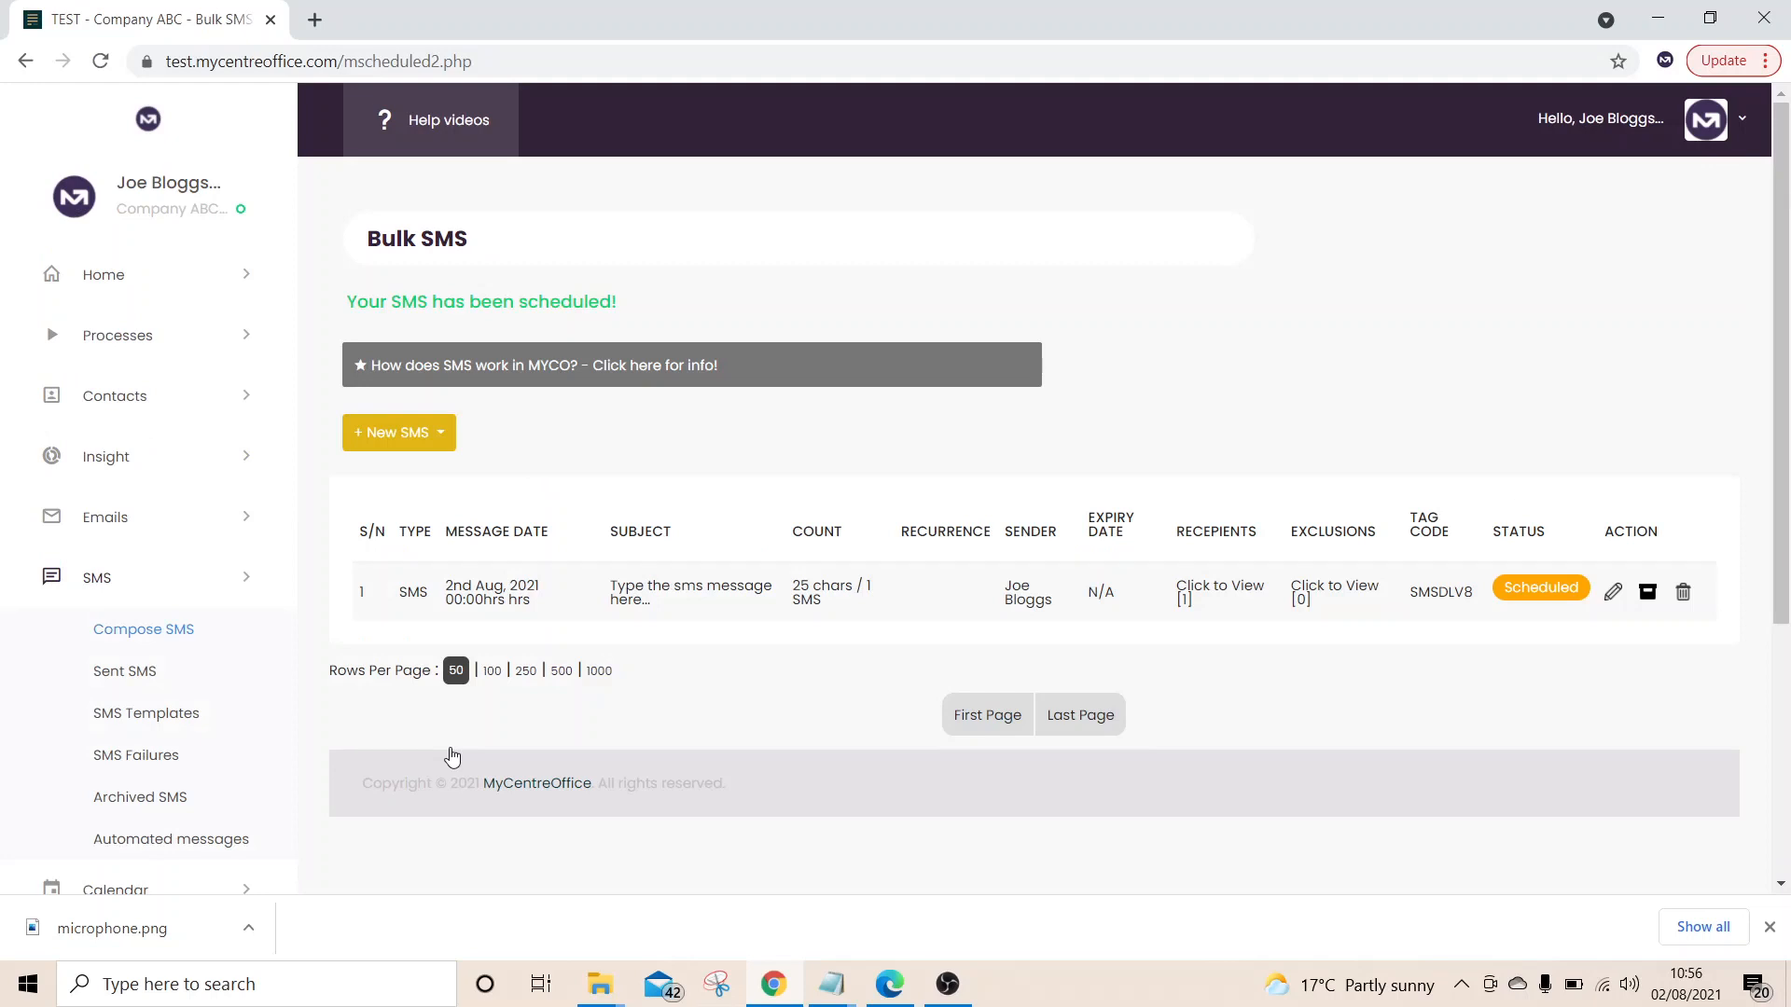
click(230, 585)
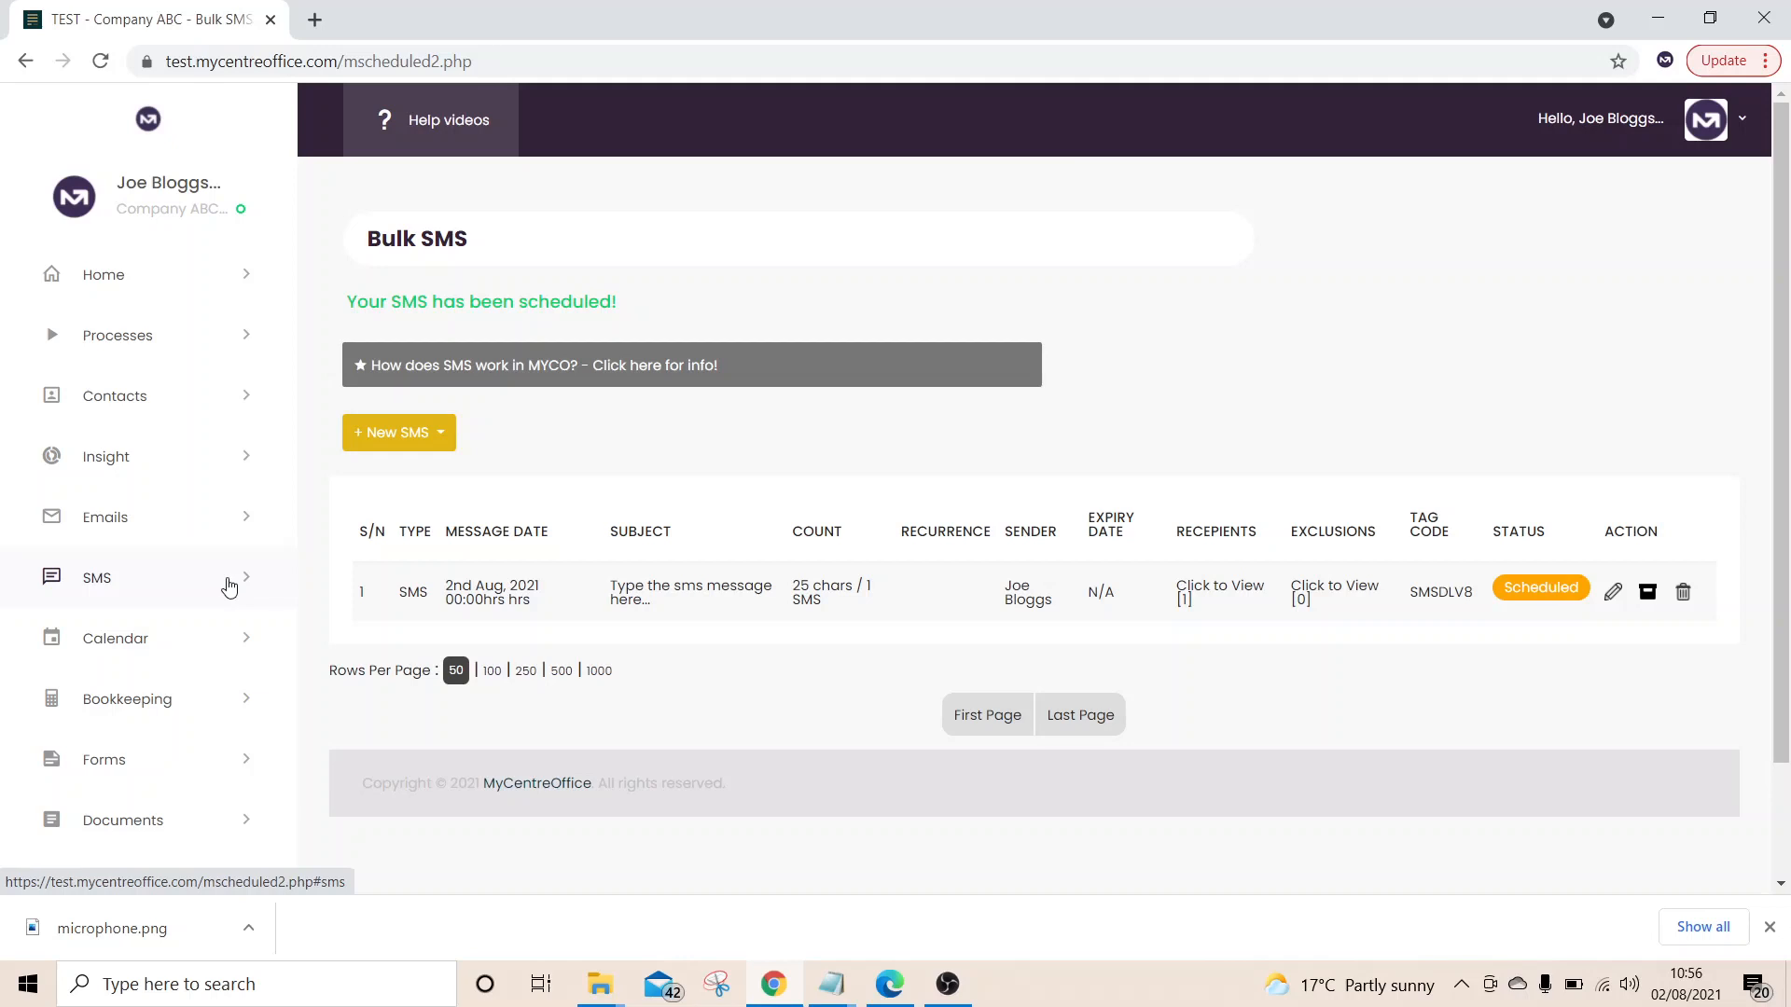
Open the Invoices list under Bookkeeping
click(229, 585)
scroll(229, 585, down, 3)
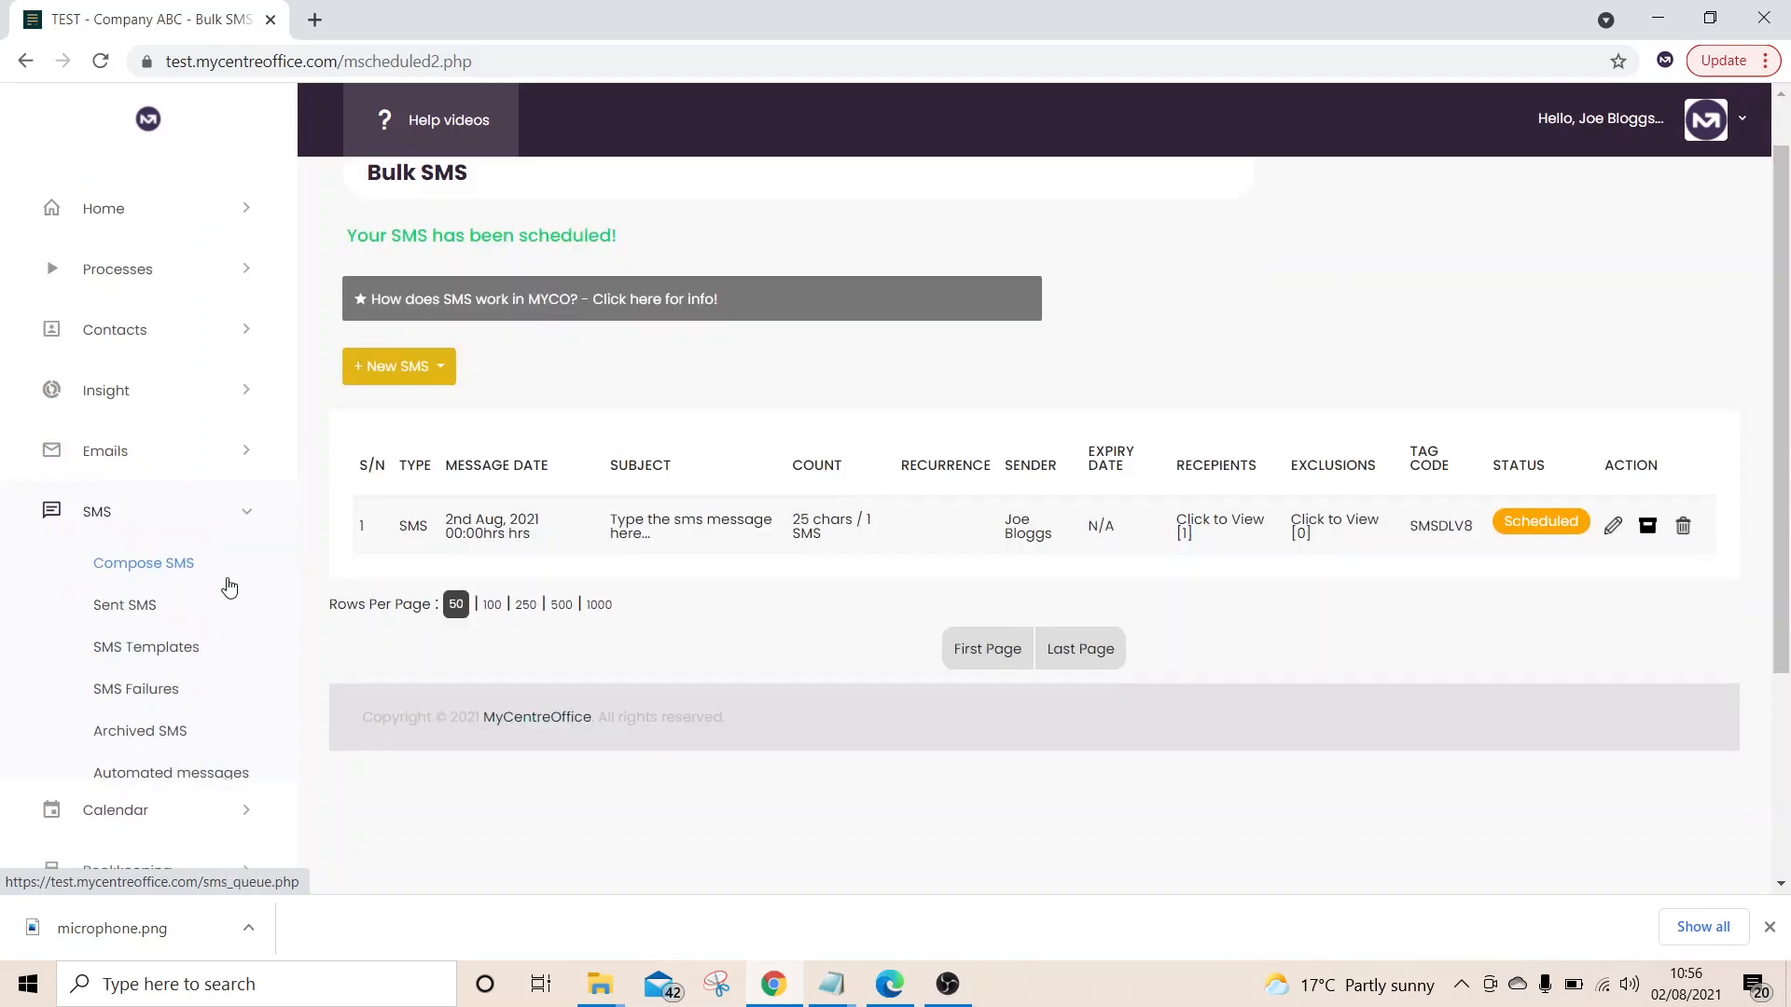
click(245, 283)
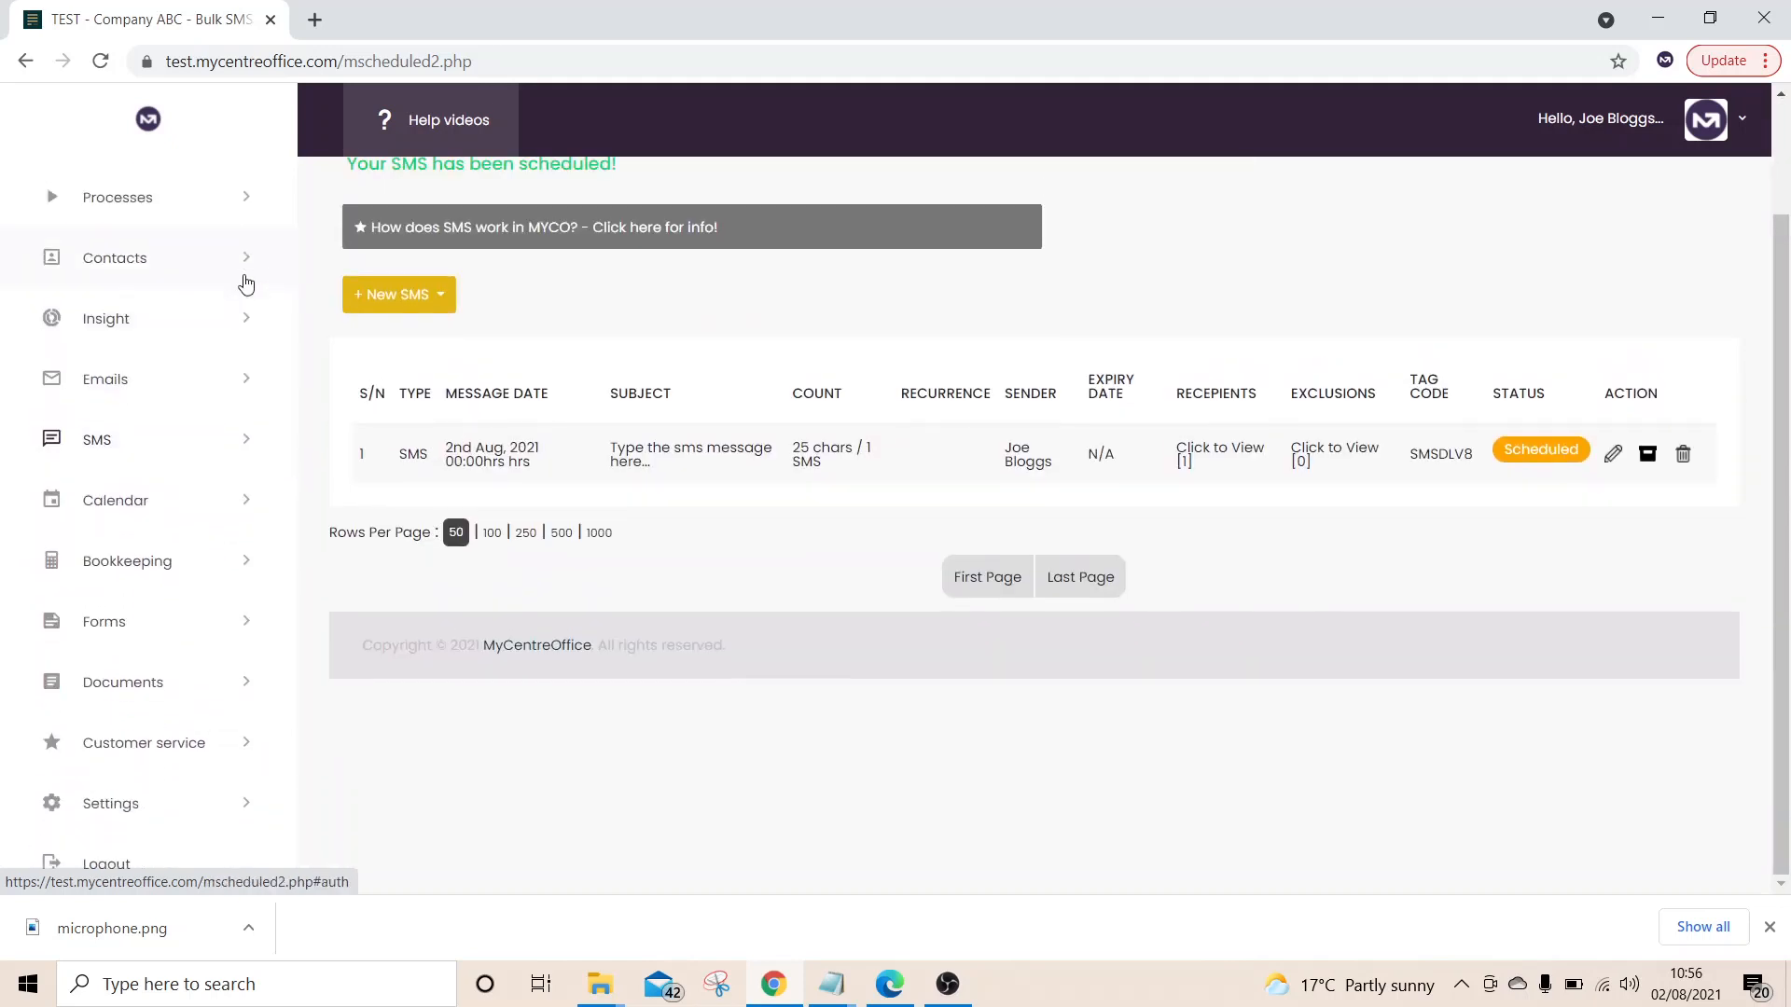
click(233, 510)
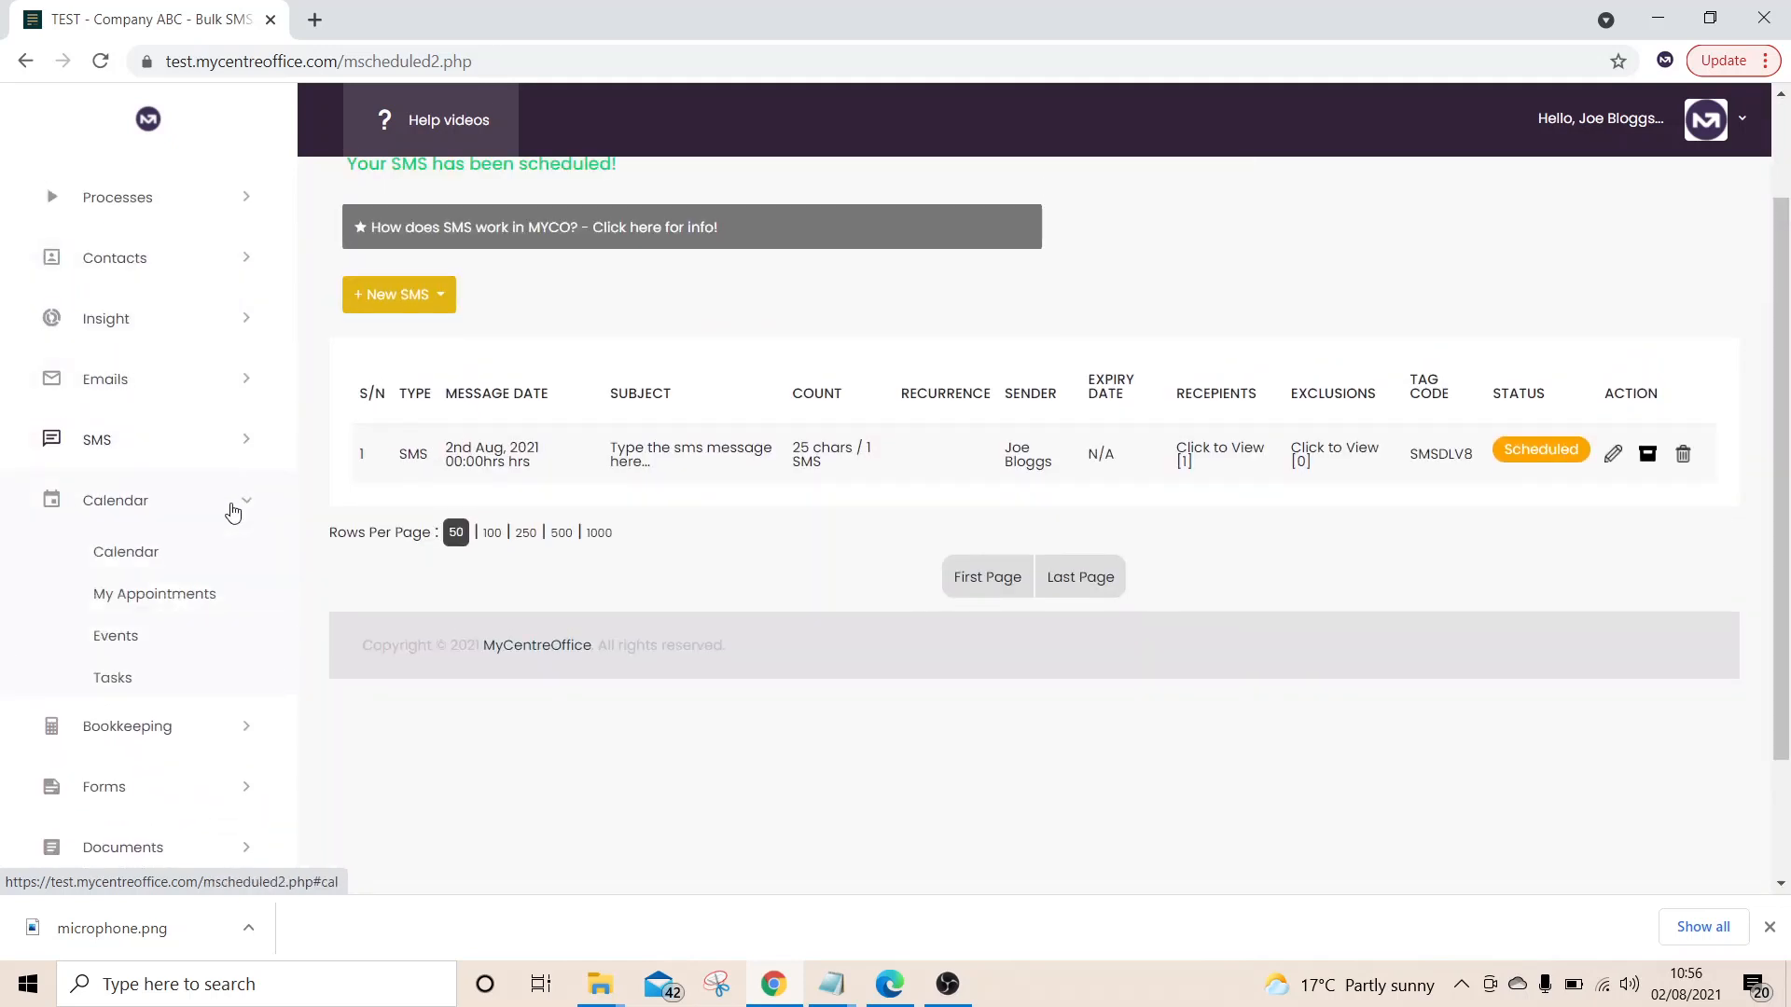
click(228, 736)
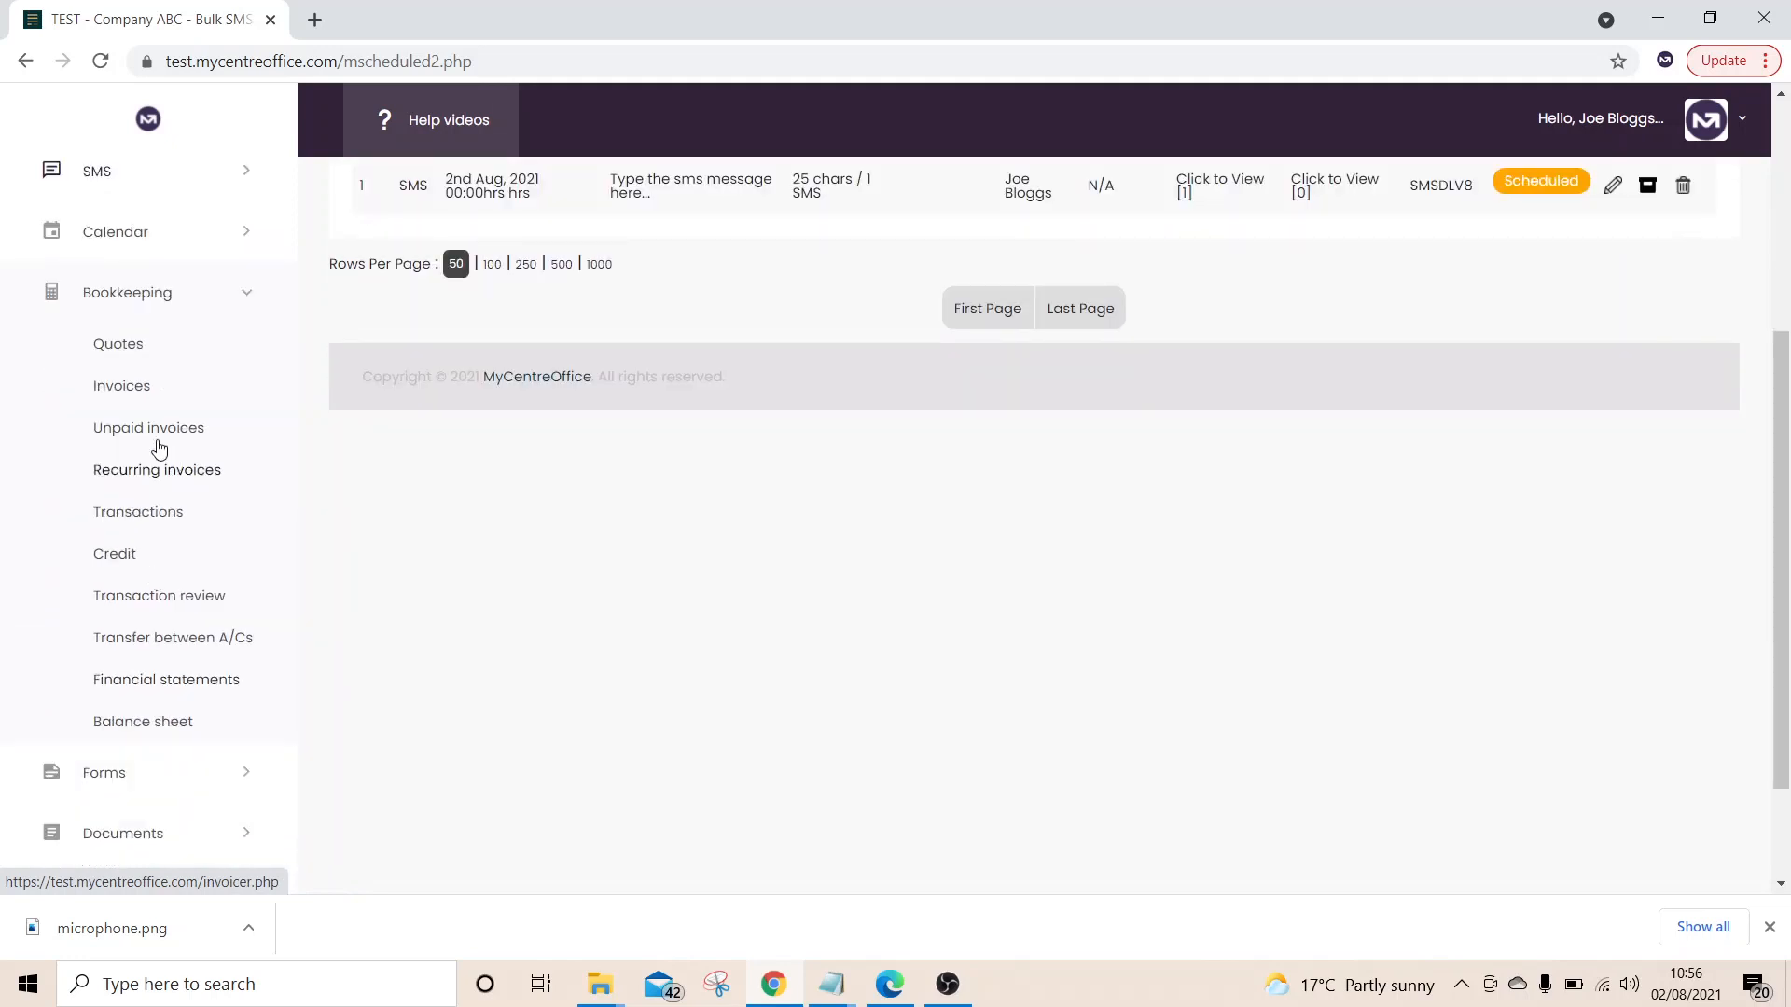
click(132, 390)
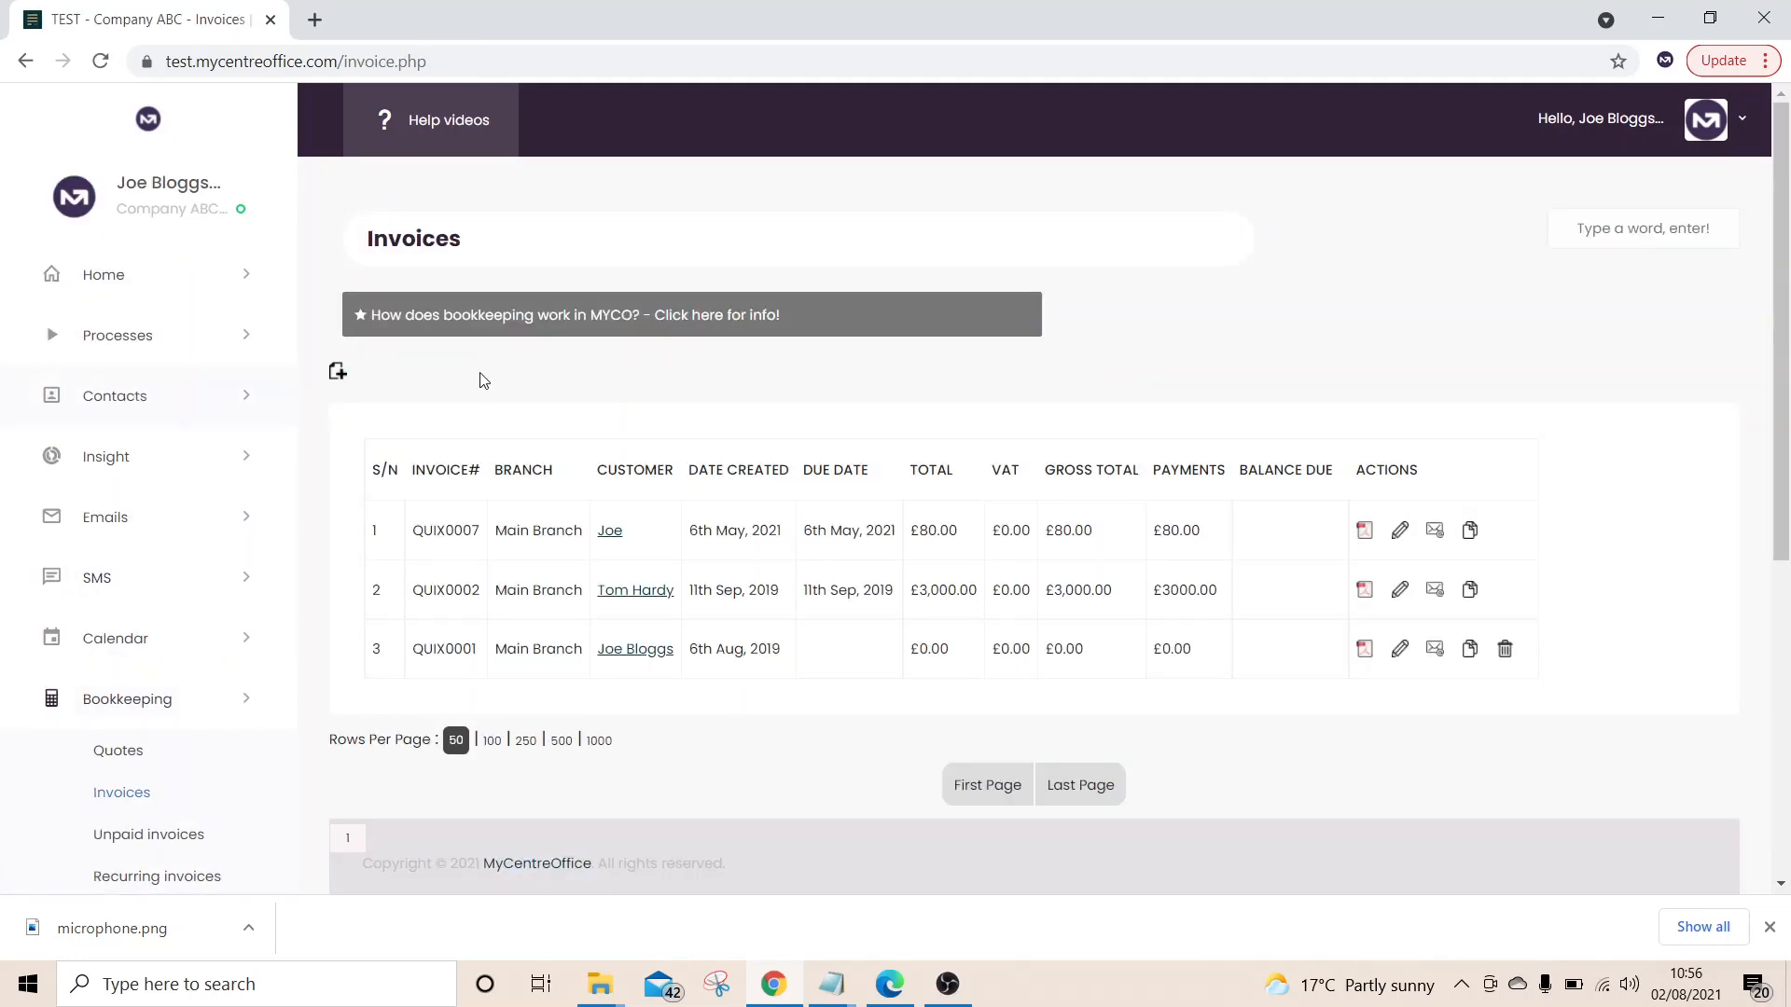
View invoice QUIX0002 as a PDF, then return to the invoice list
click(1366, 591)
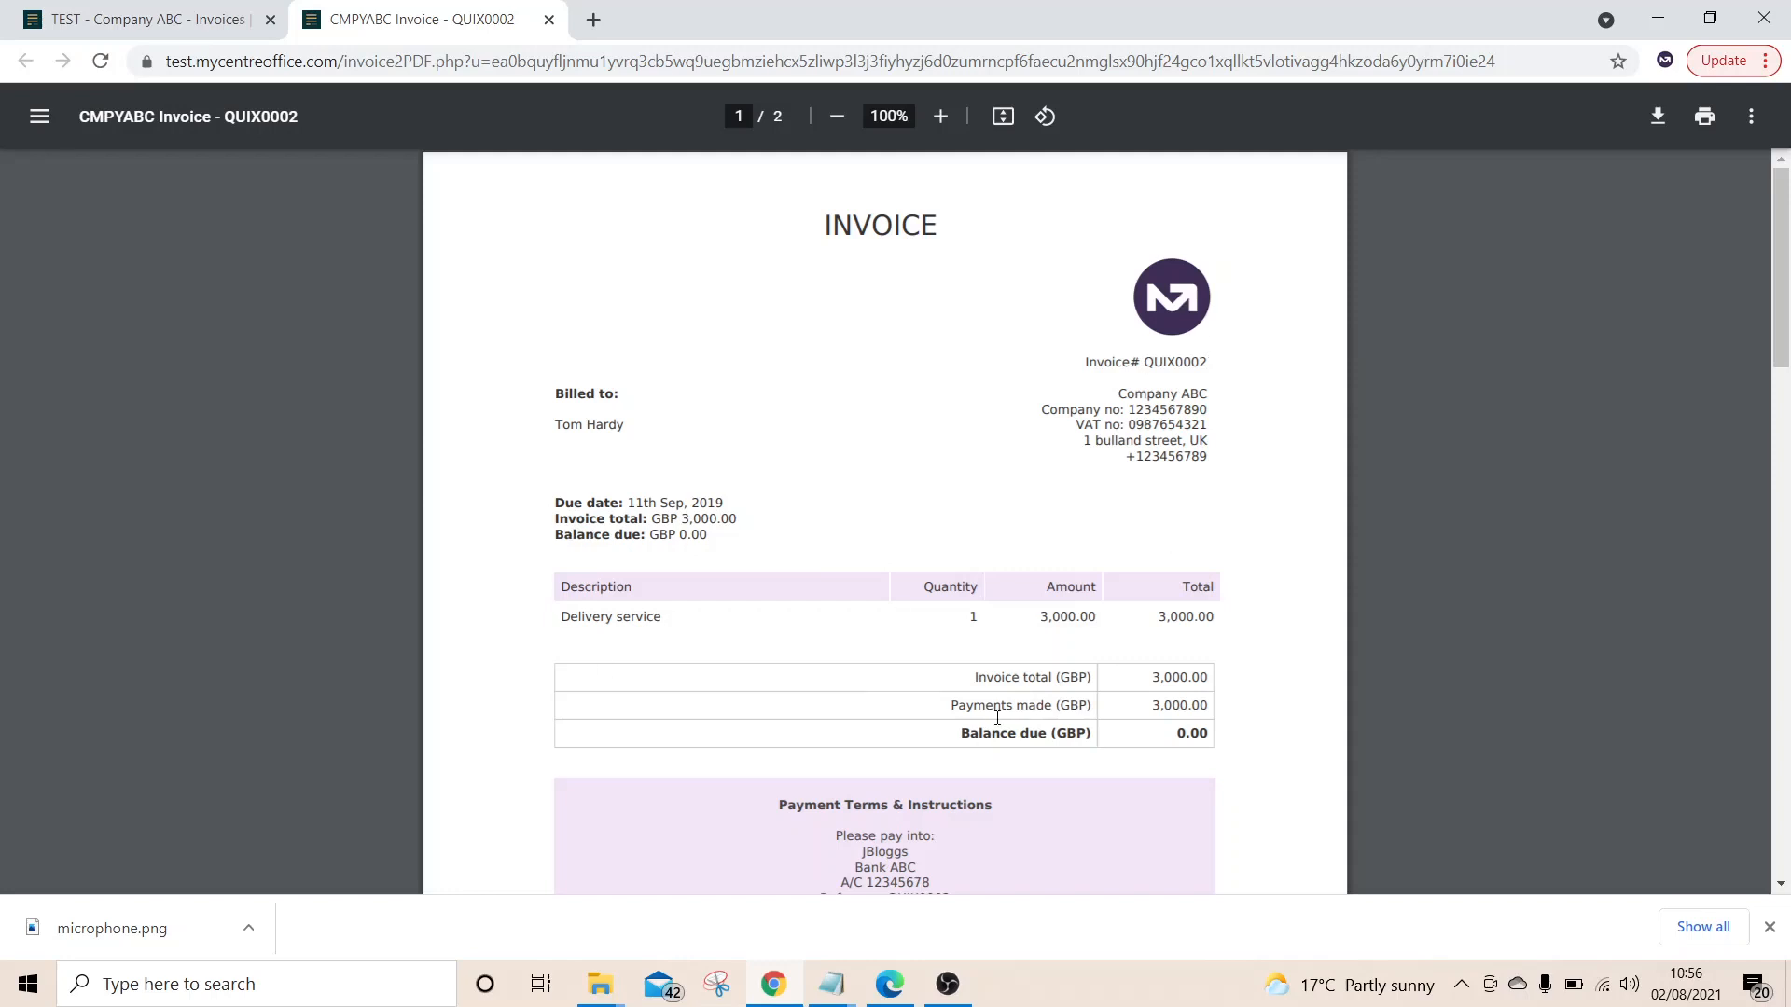
scroll(997, 718, down, 3)
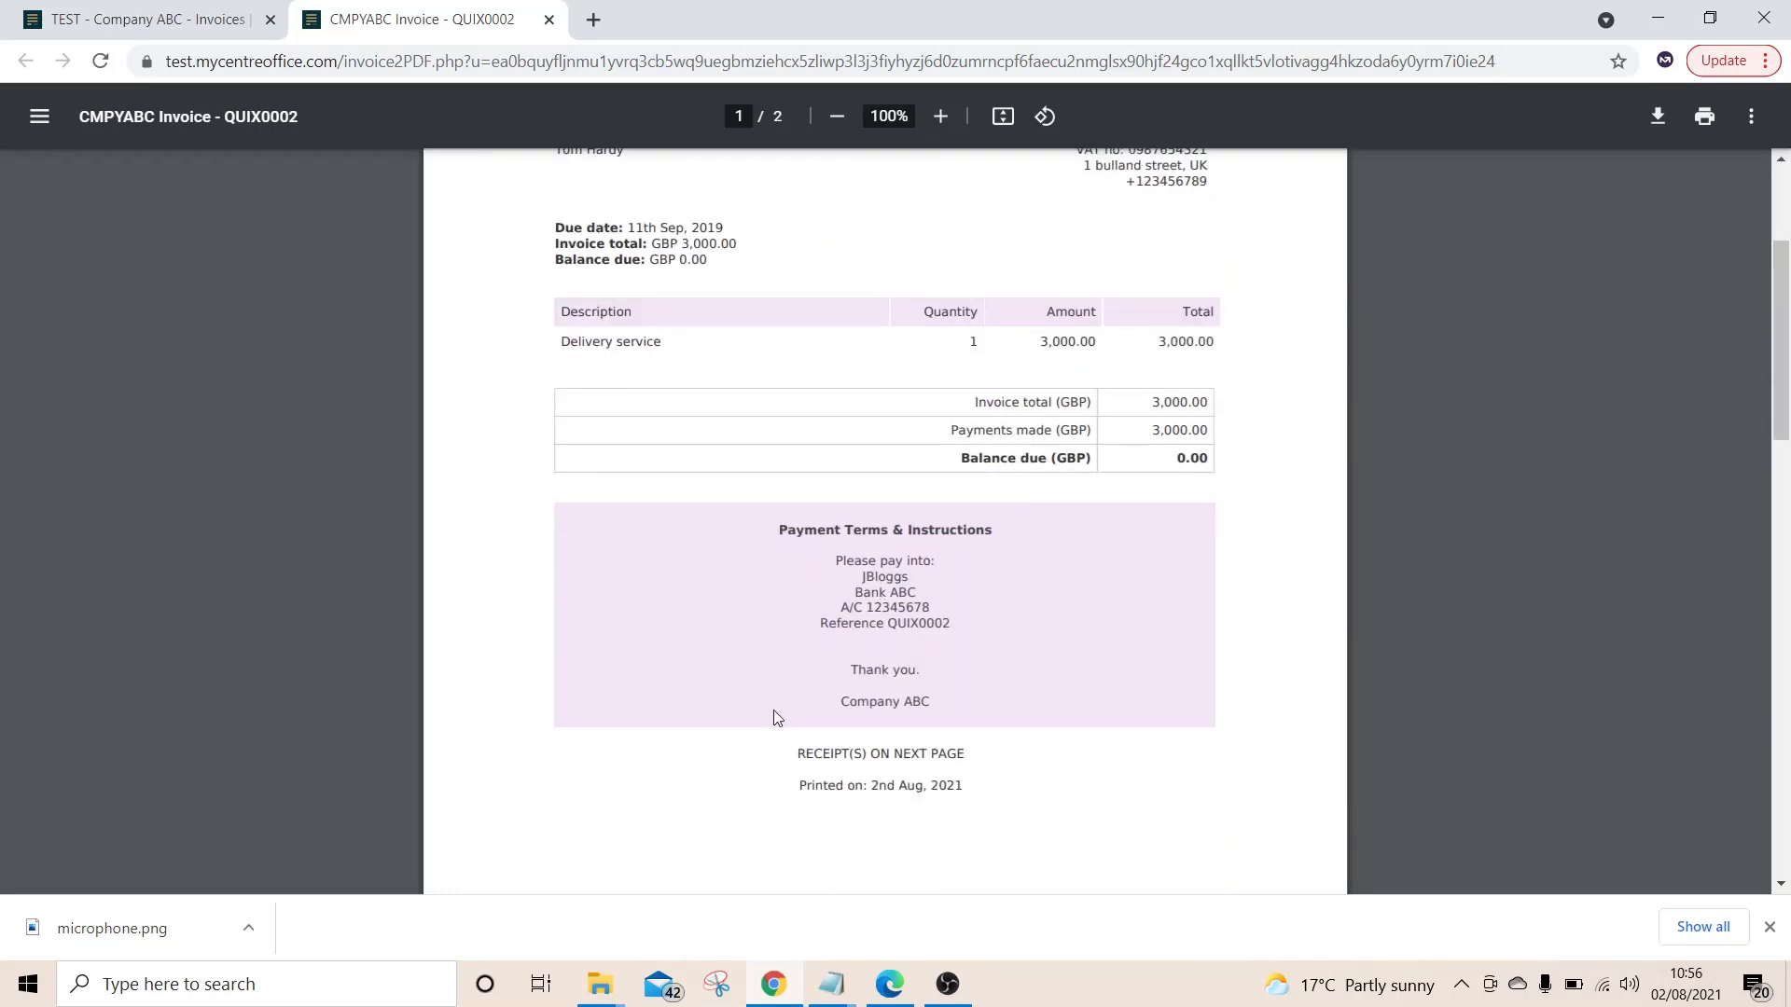
scroll(784, 688, down, 4)
scroll(848, 696, up, 1)
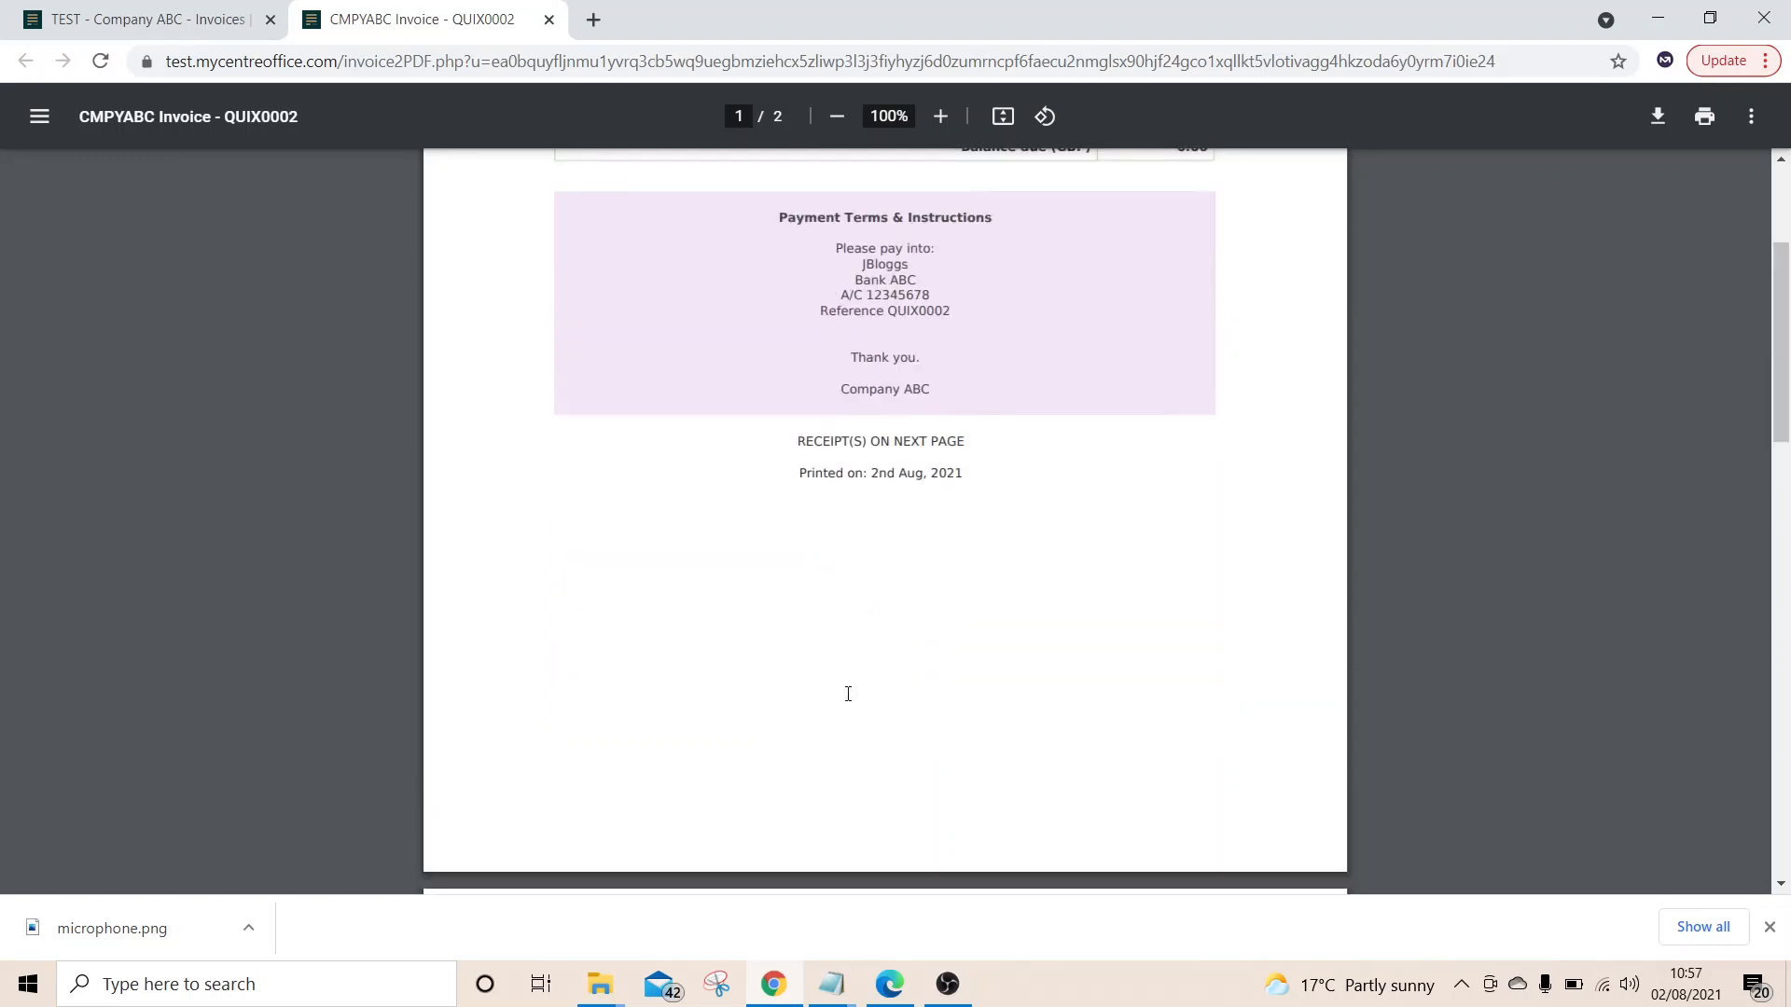
scroll(848, 694, up, 5)
click(154, 17)
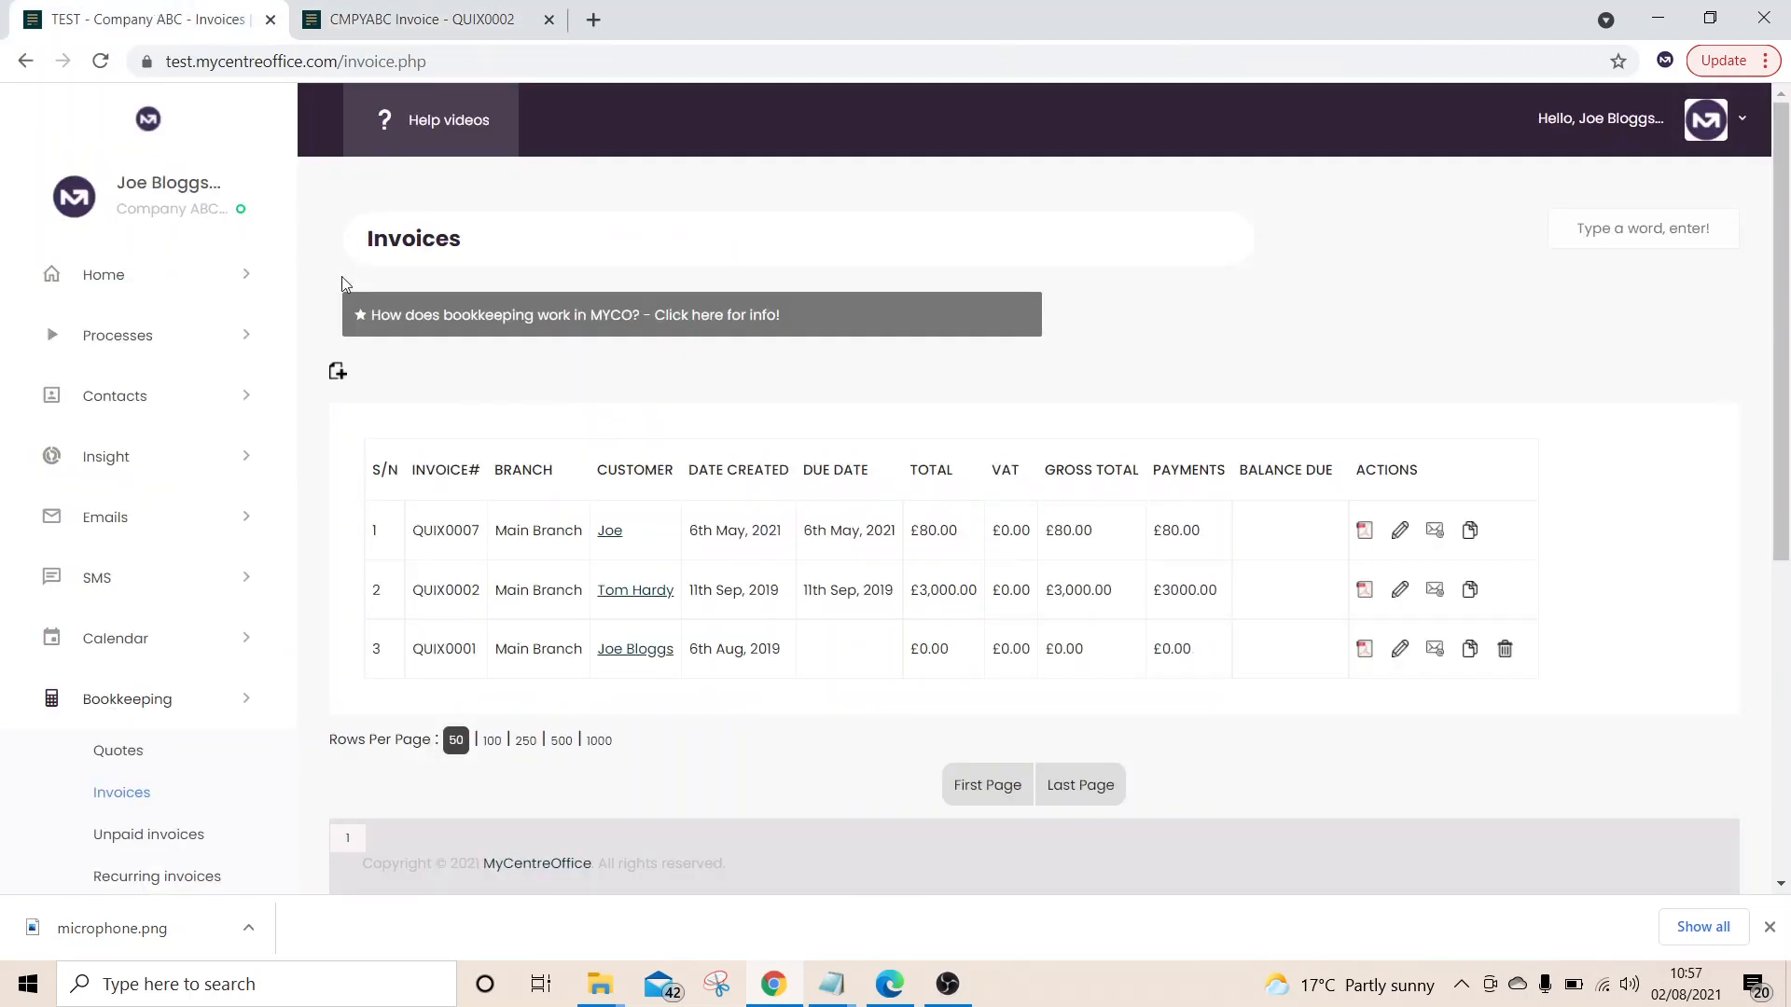
Create invoice QUIX0008 for the customer found by name search in the Customers group
click(337, 373)
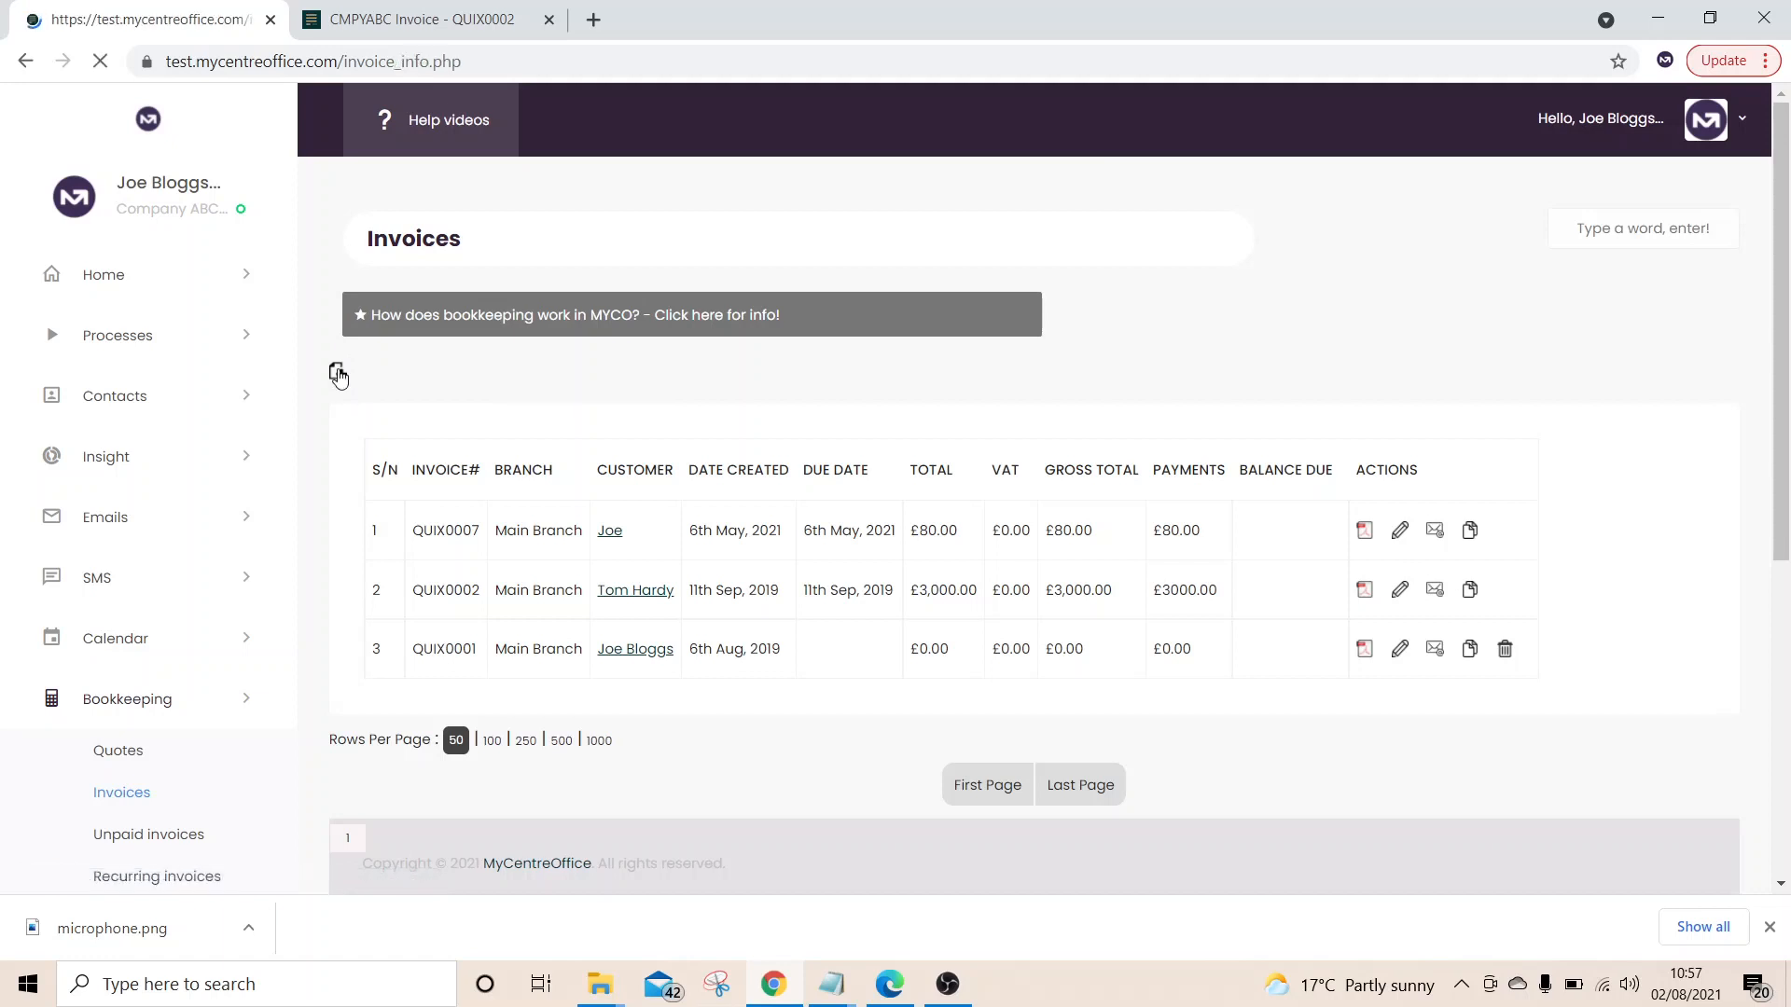
click(539, 426)
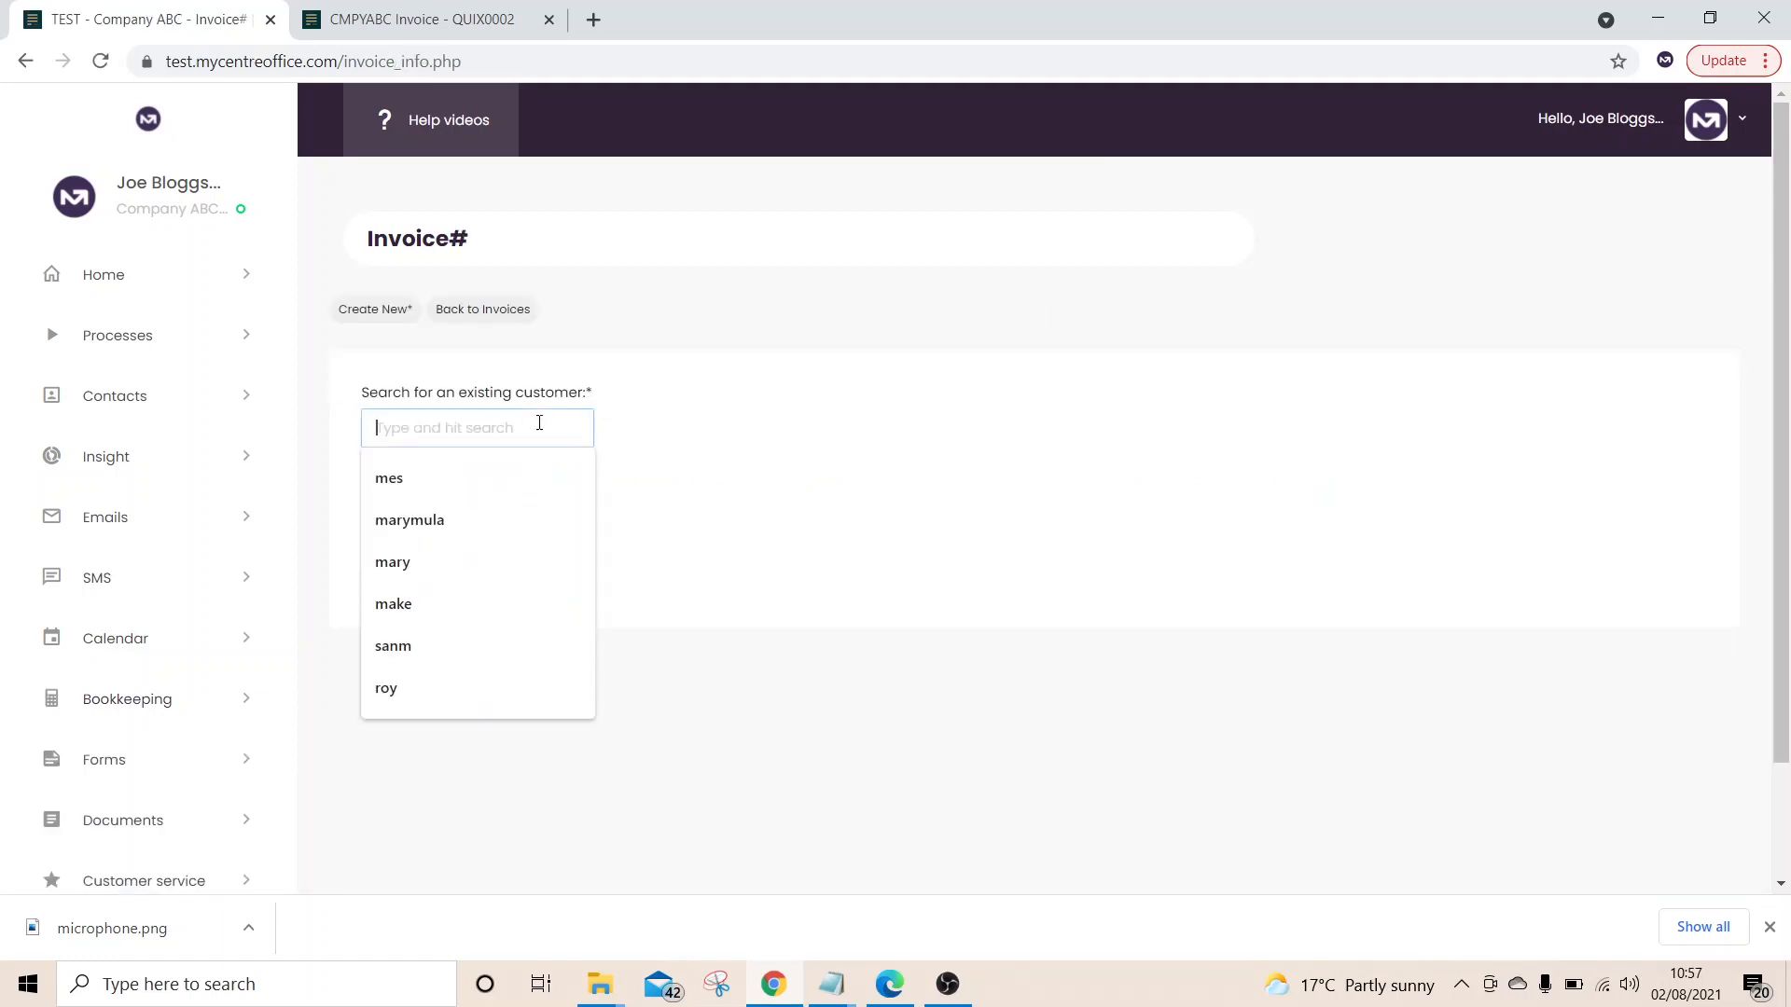
text(joe)
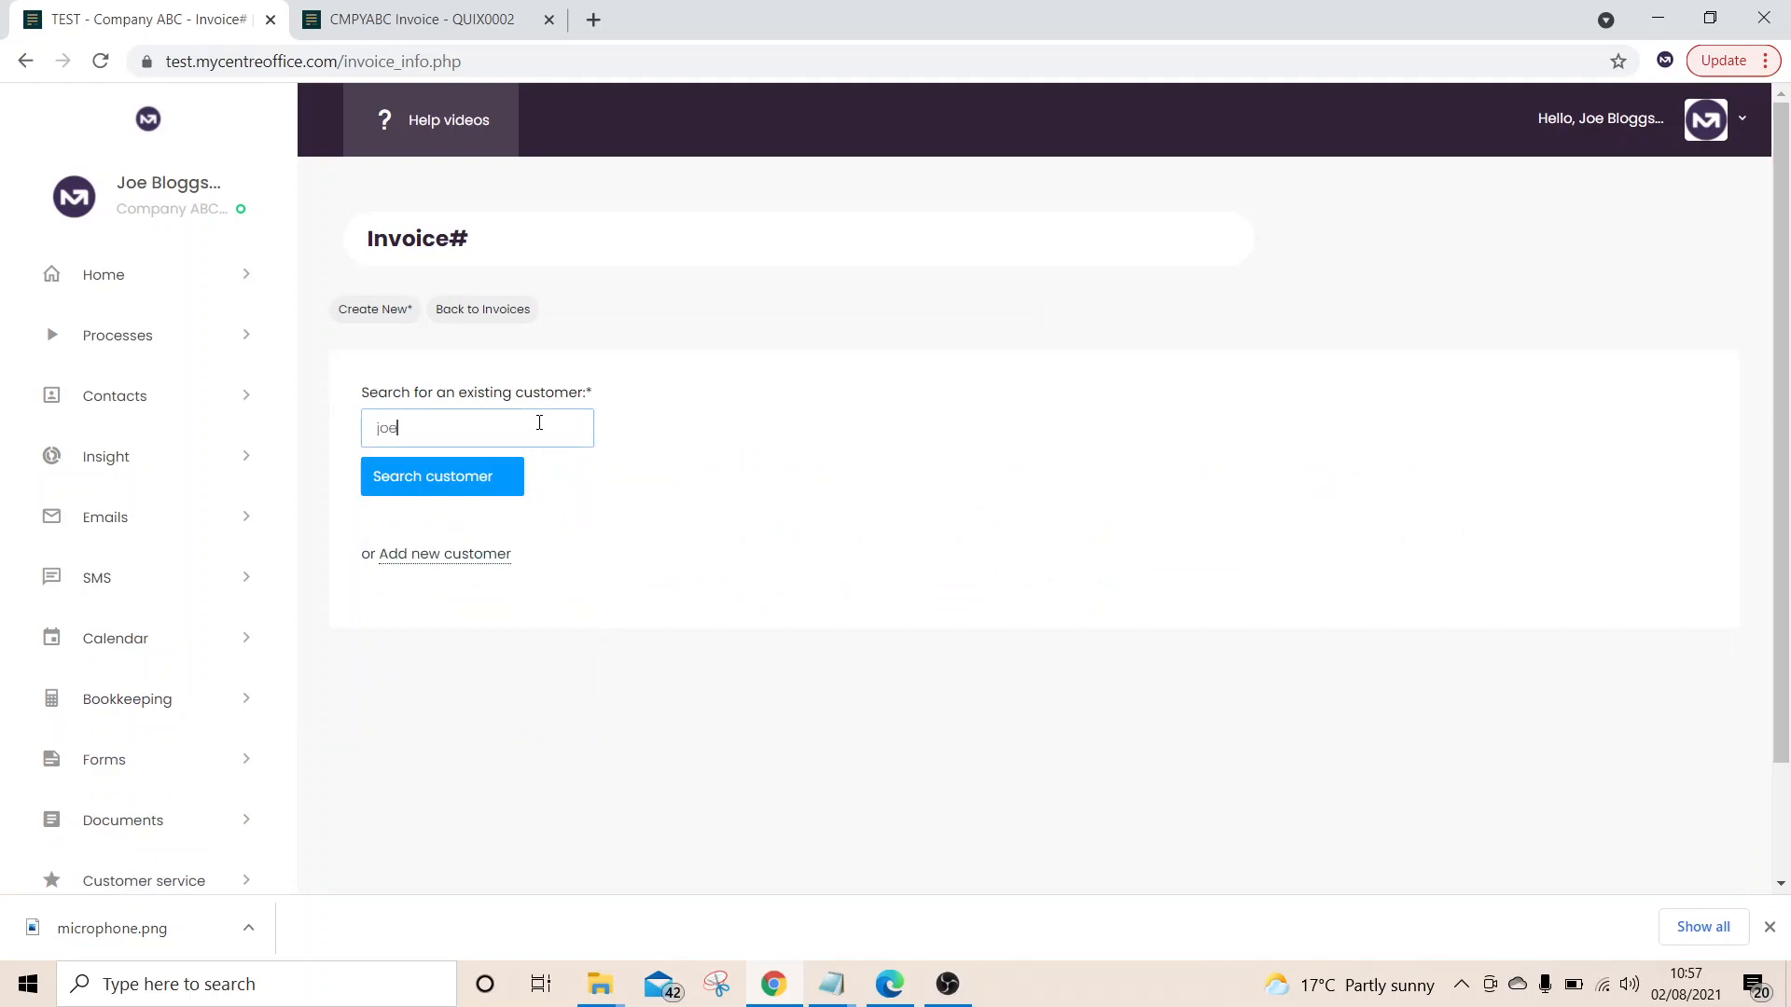
click(469, 486)
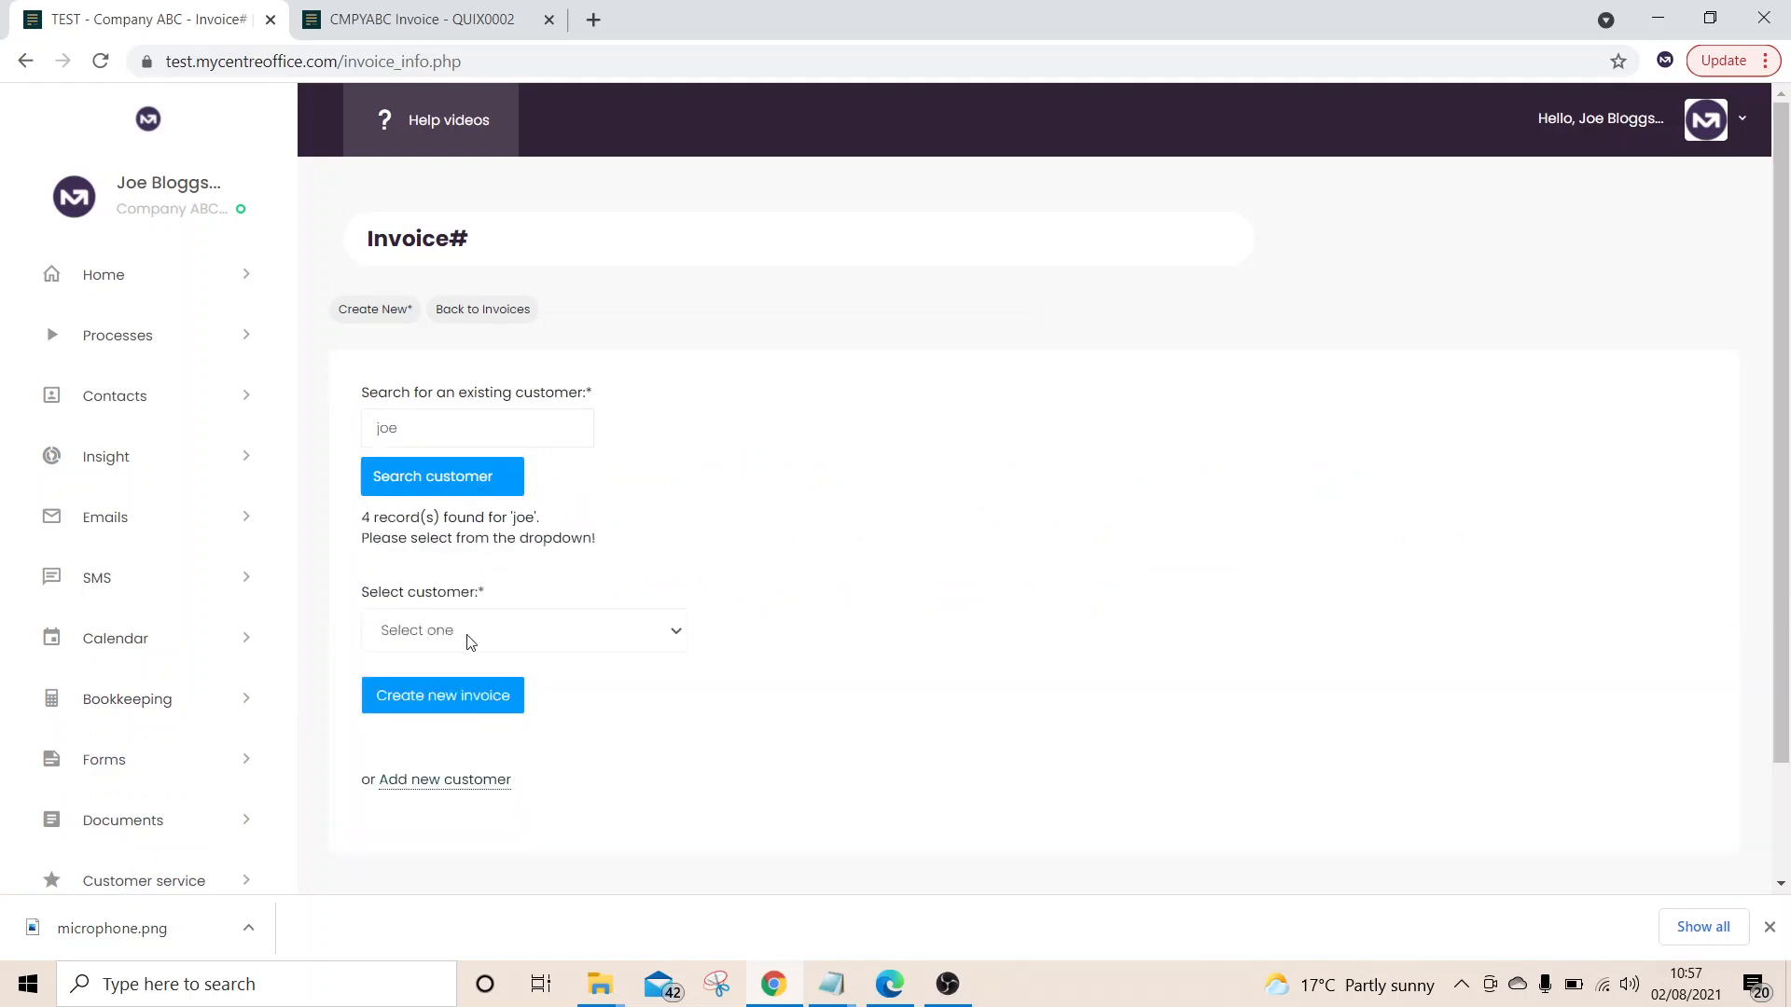
click(471, 640)
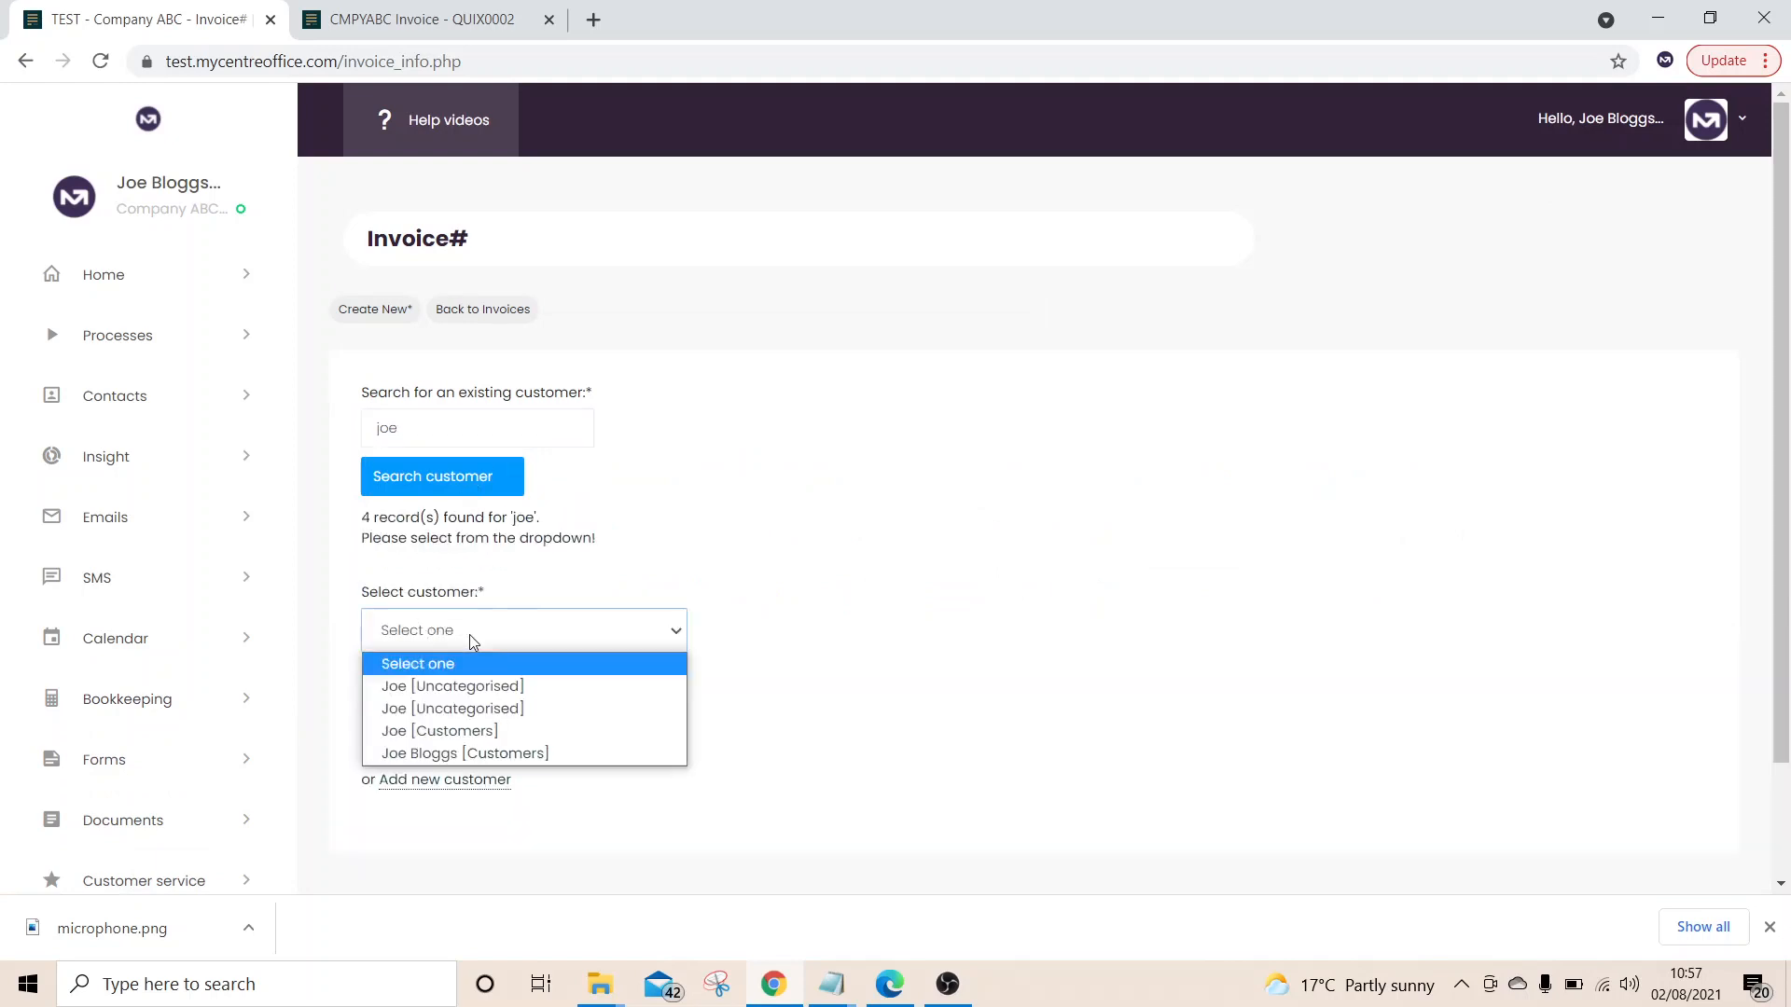
click(470, 737)
click(471, 709)
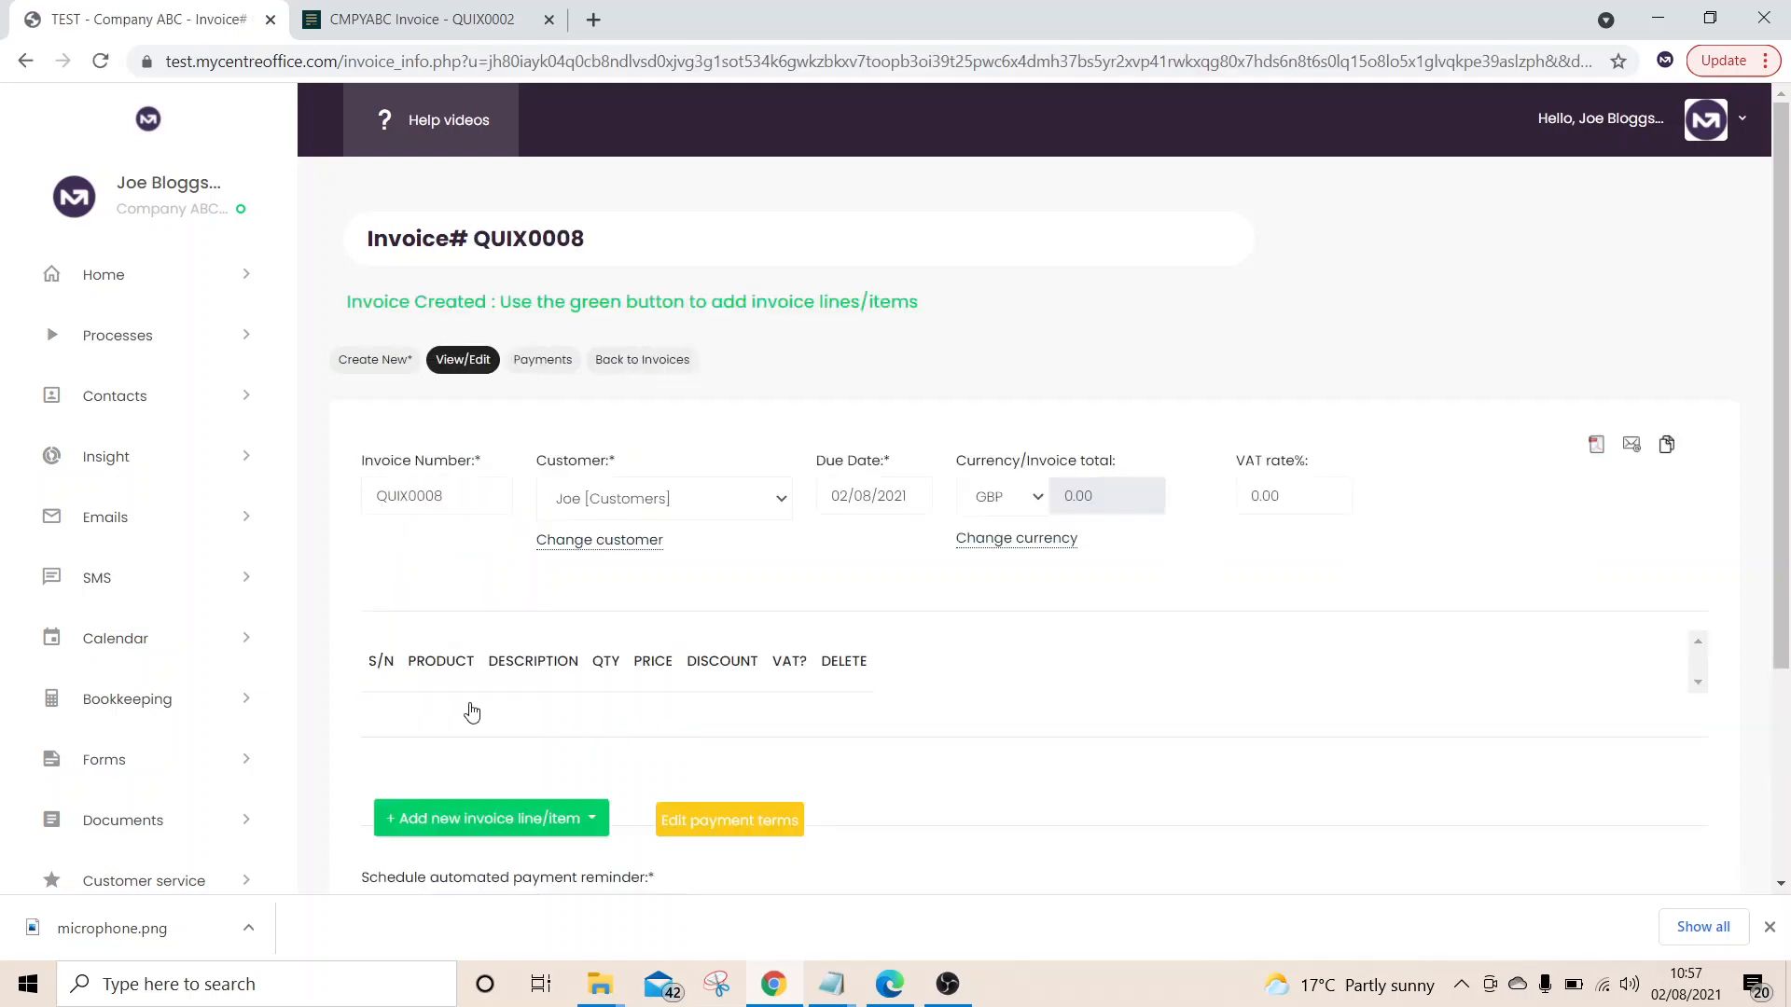
Add a 'services' line with quantity 1 and price 500 to the invoice
click(544, 824)
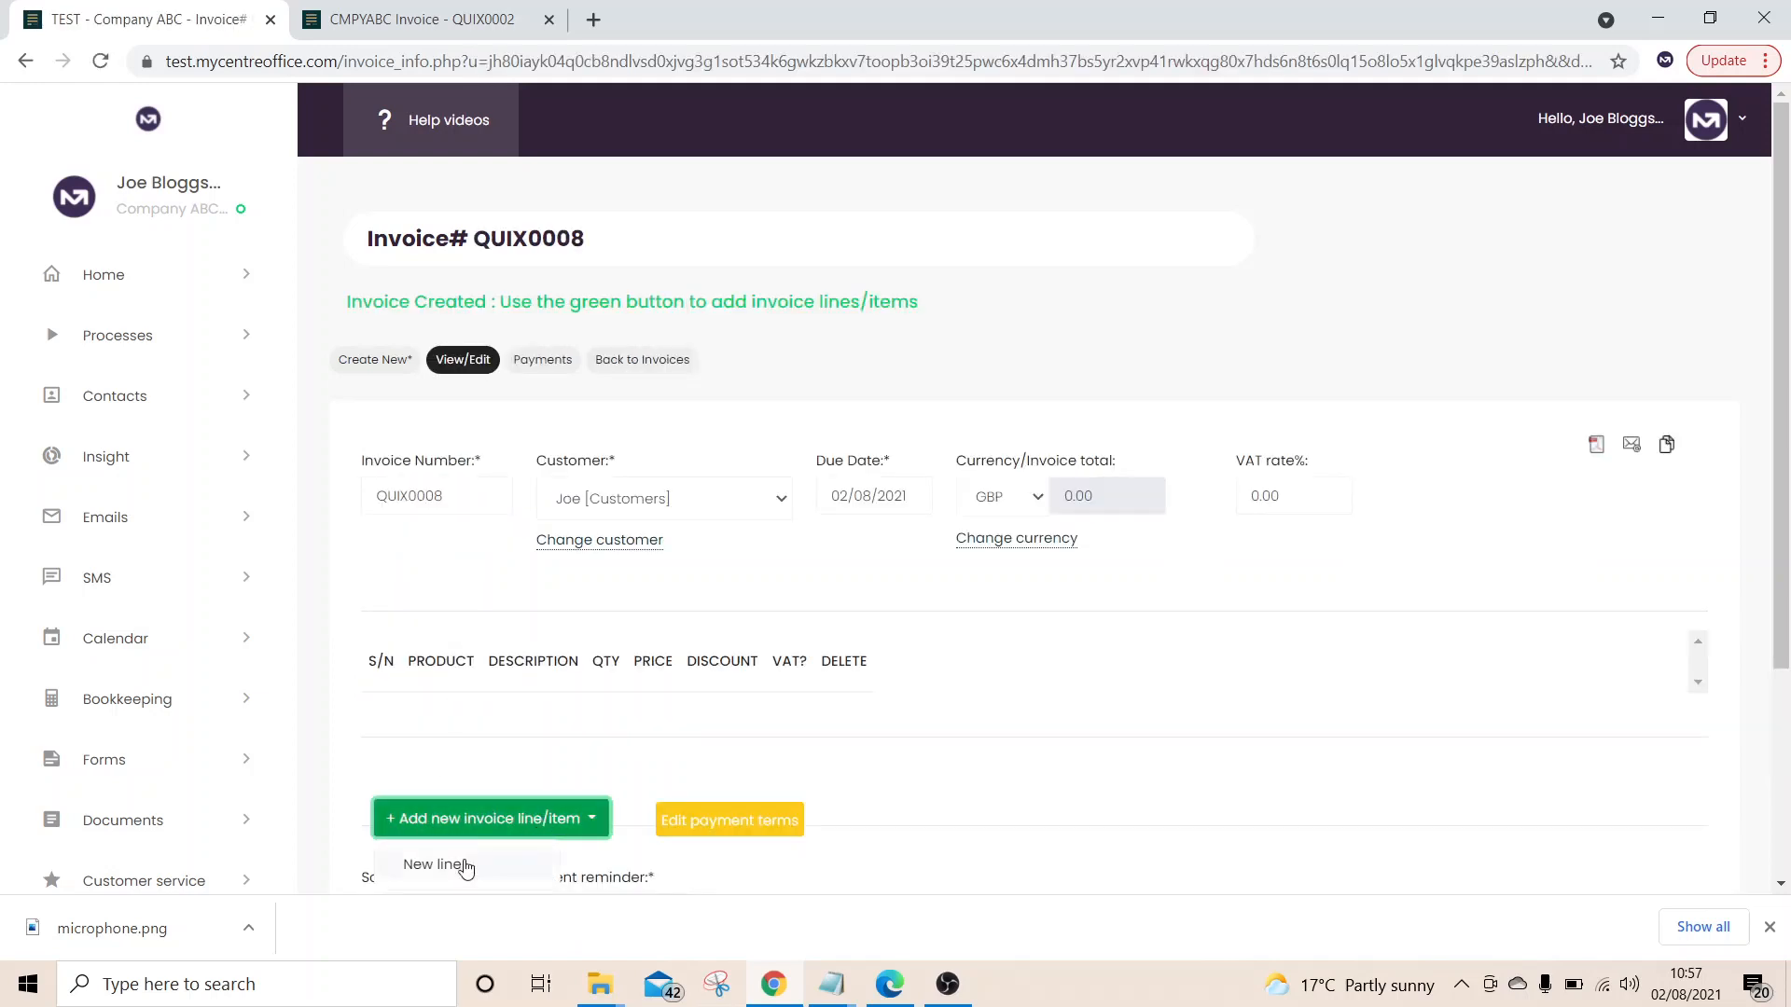
click(466, 866)
click(671, 737)
text(services)
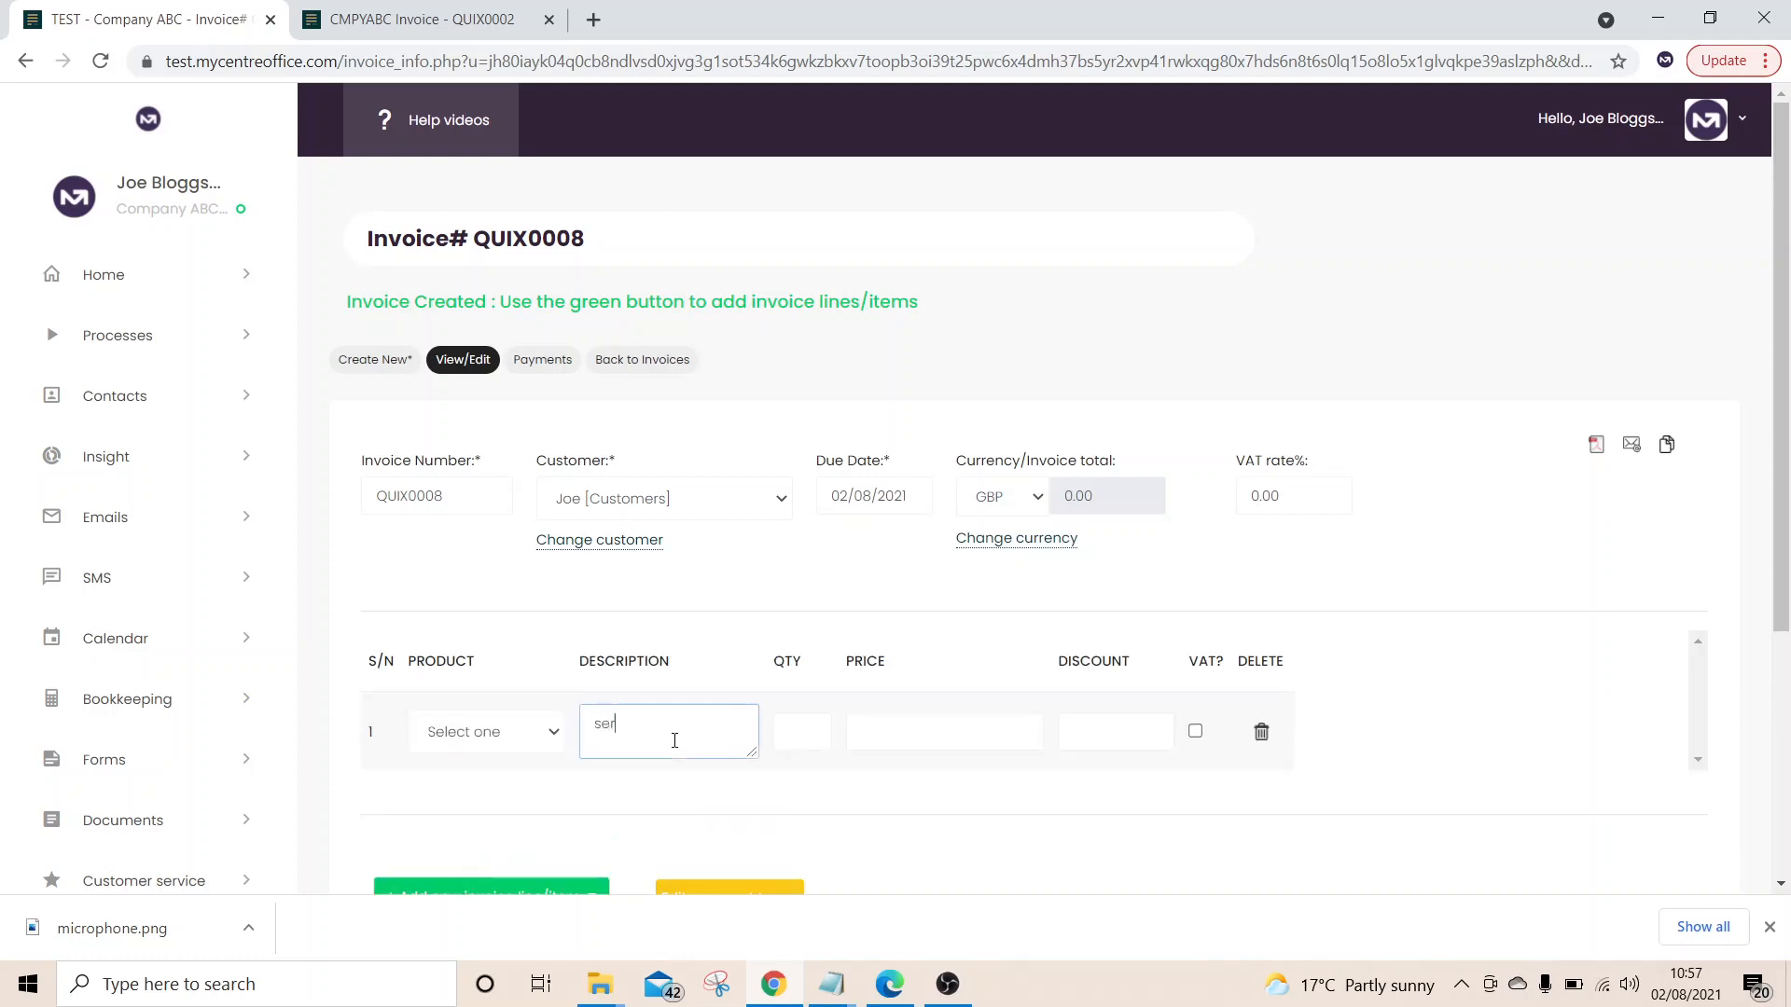
click(806, 734)
text(1)
key(Tab)
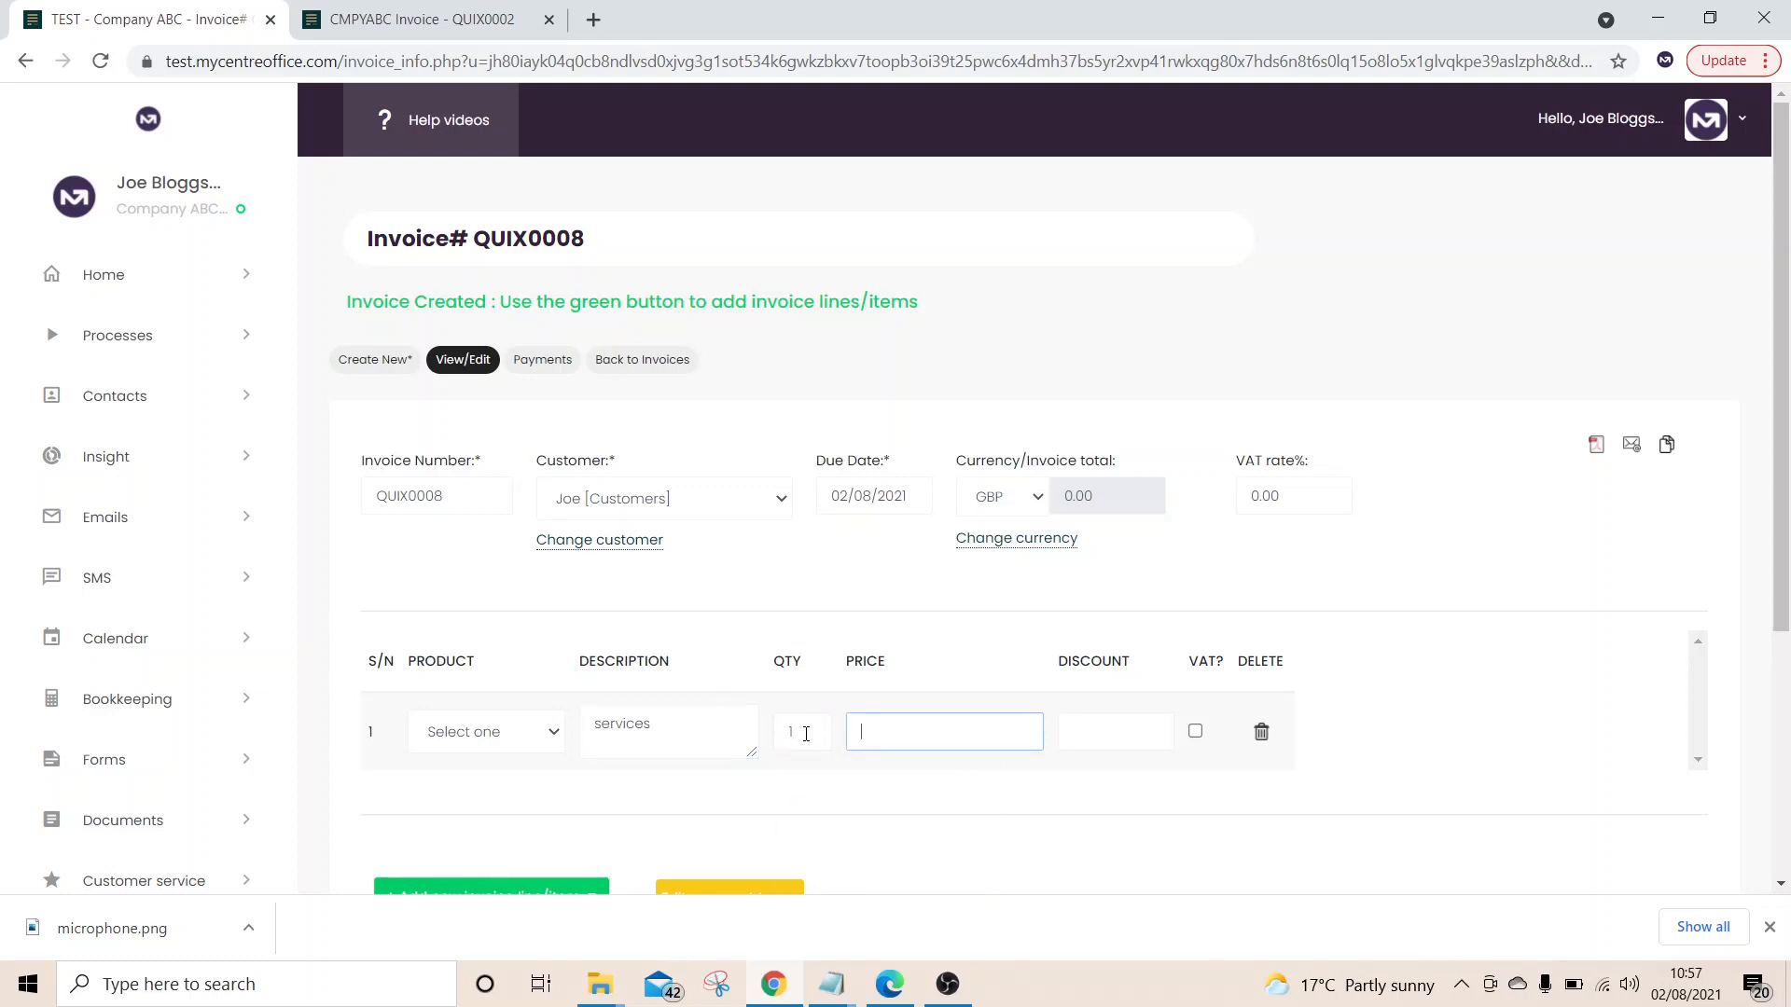
text(500)
Save invoice QUIX0008 and open its PDF
click(1618, 681)
scroll(1618, 680, down, 4)
click(415, 735)
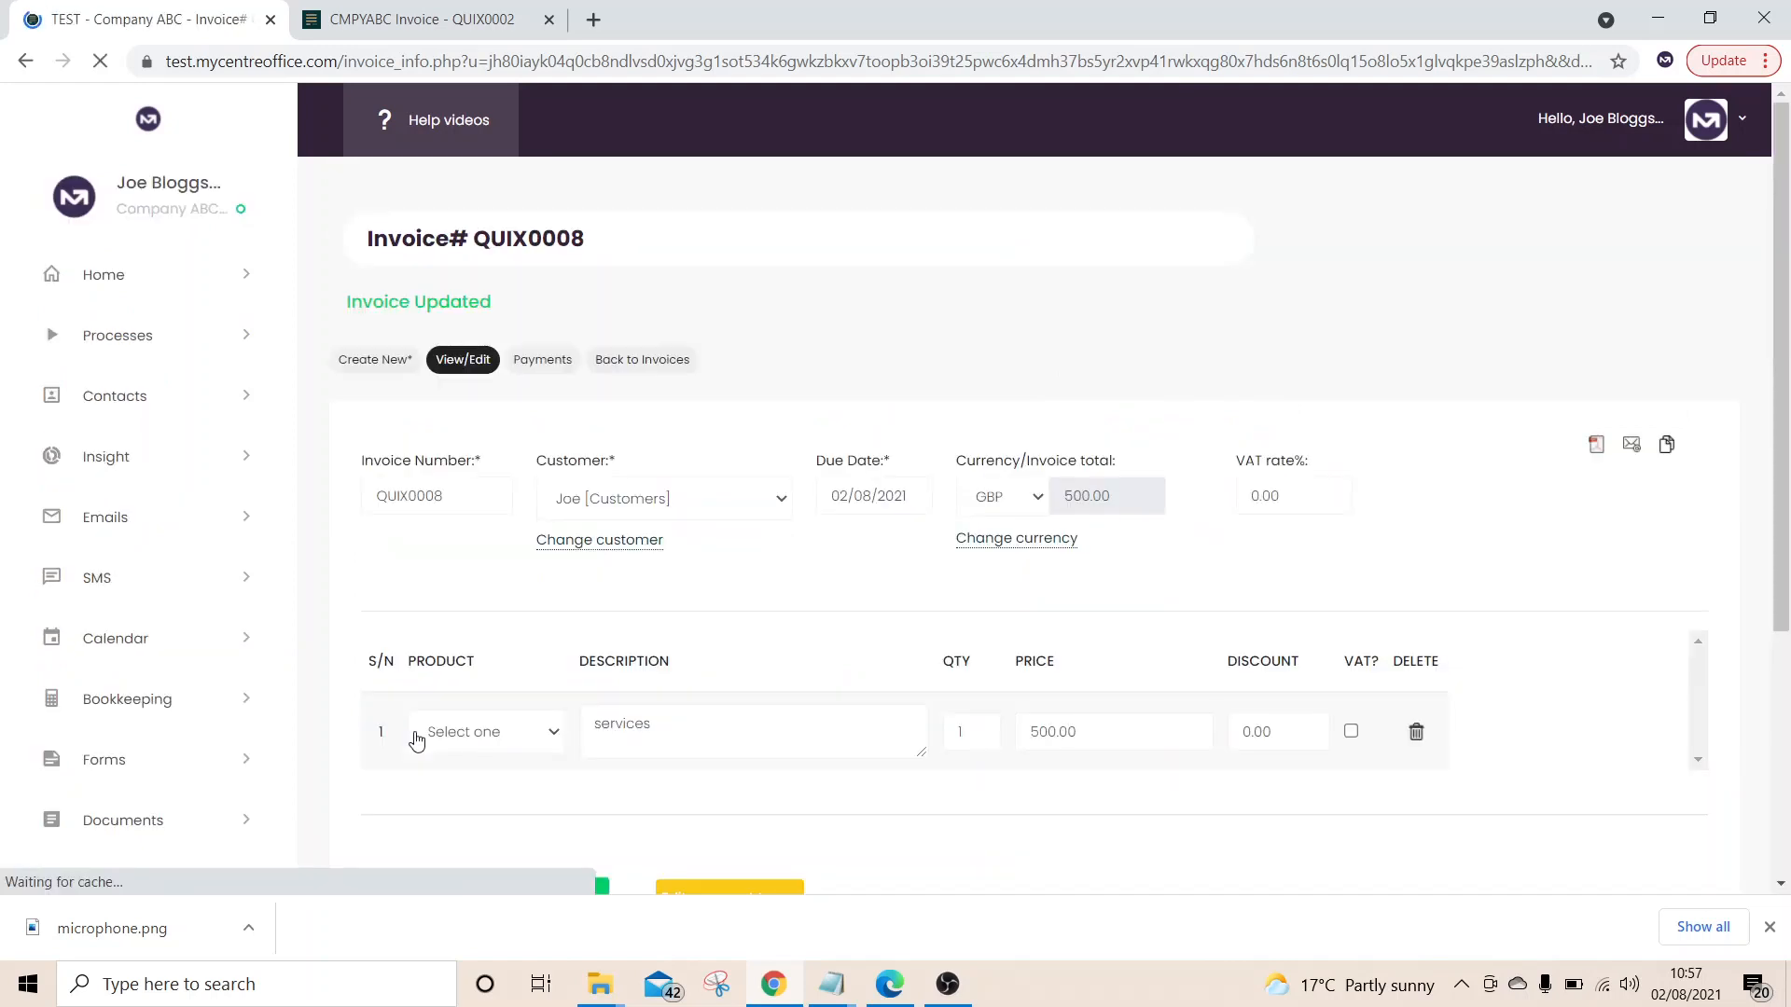
click(1595, 452)
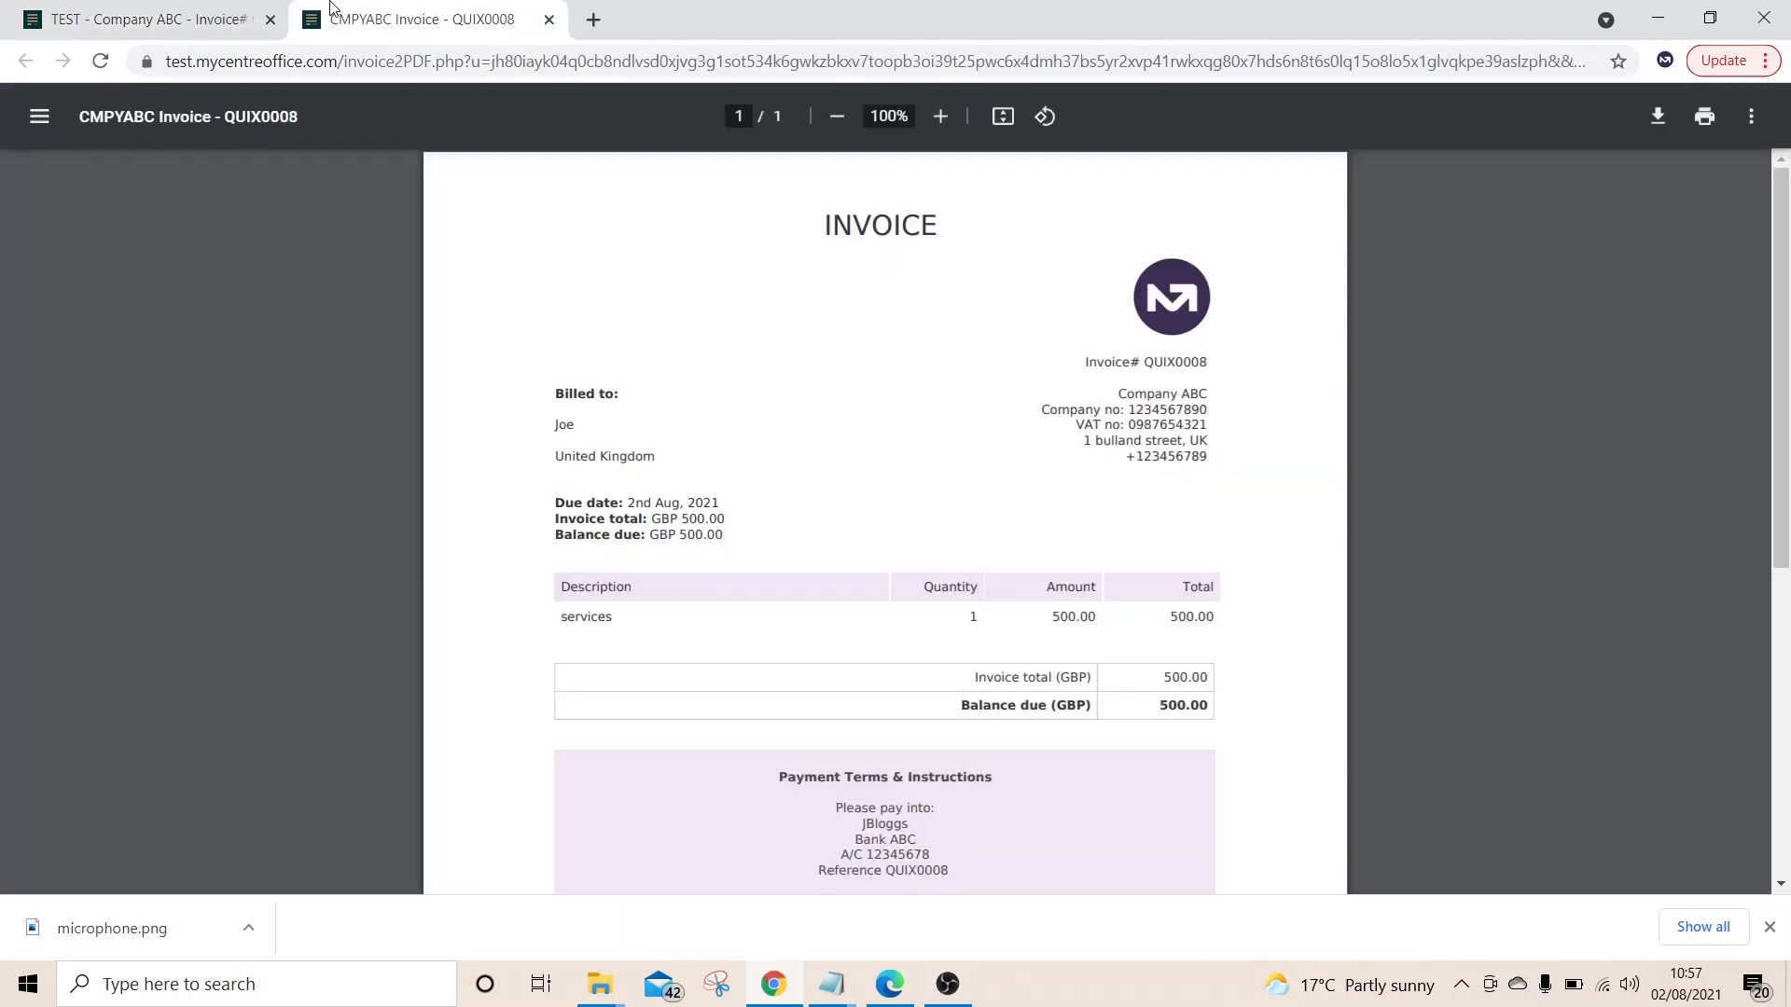
Email invoice QUIX0008 to the customer and confirm the queued message
click(189, 12)
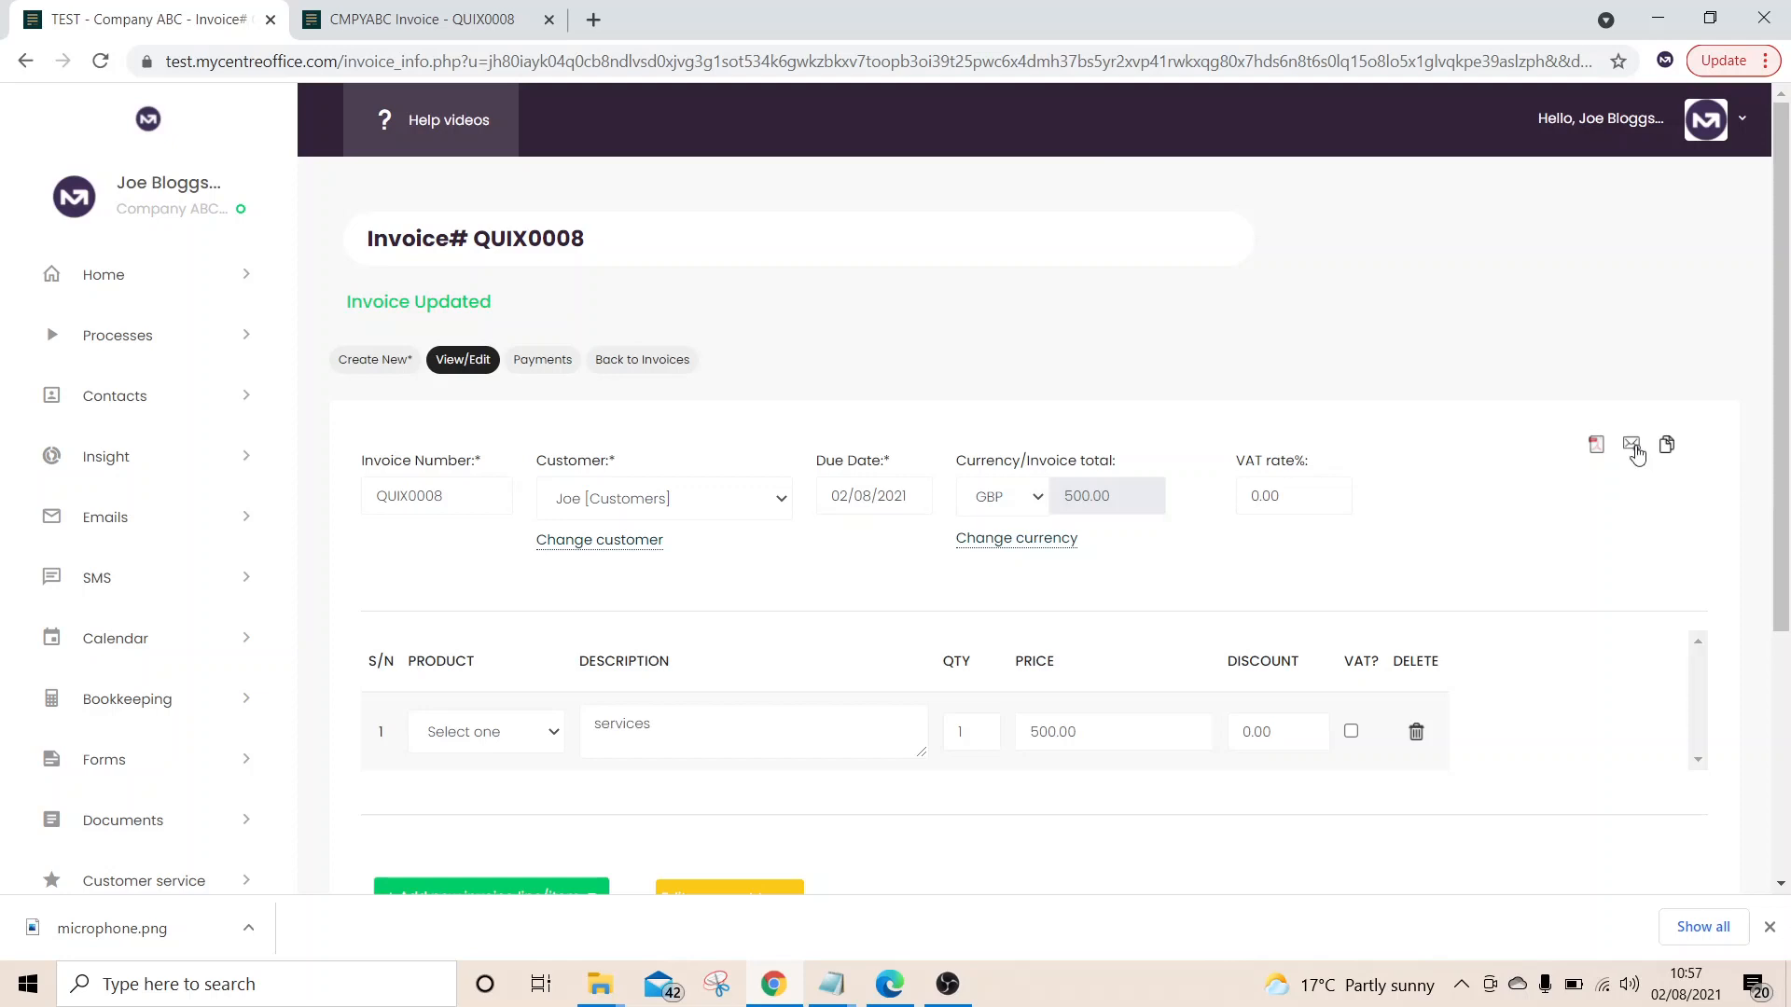
click(1636, 454)
click(1014, 198)
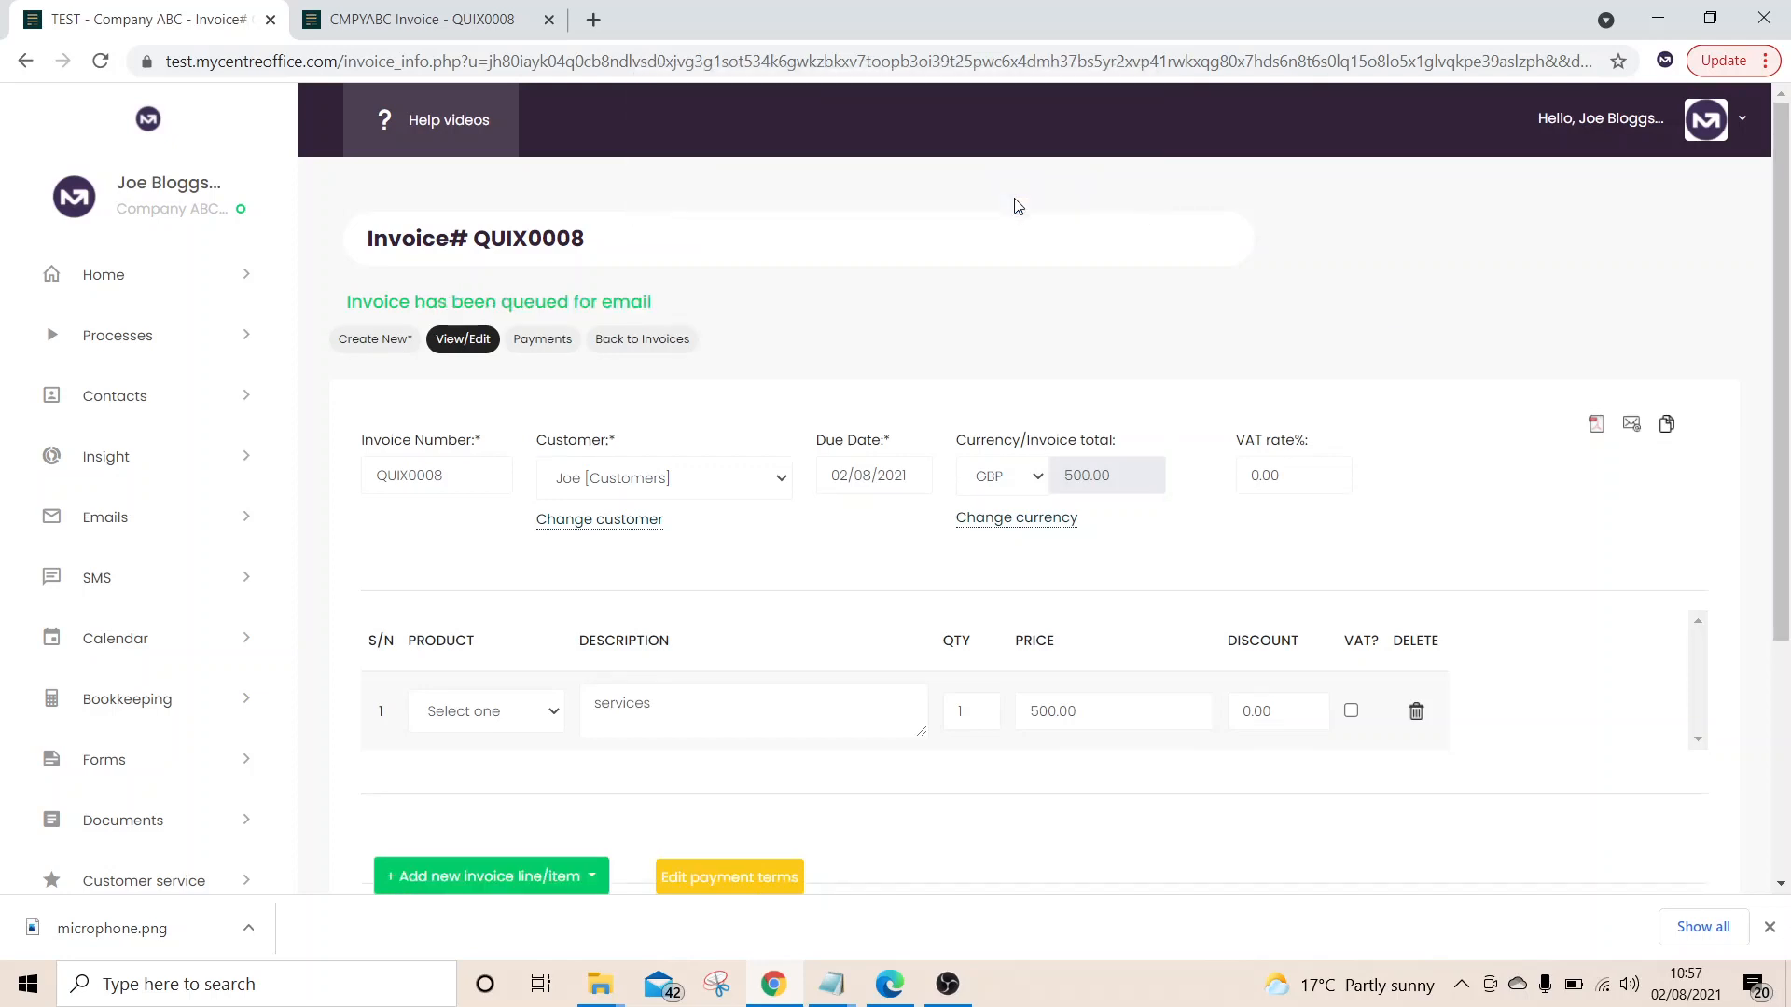
drag(674, 304, 346, 305)
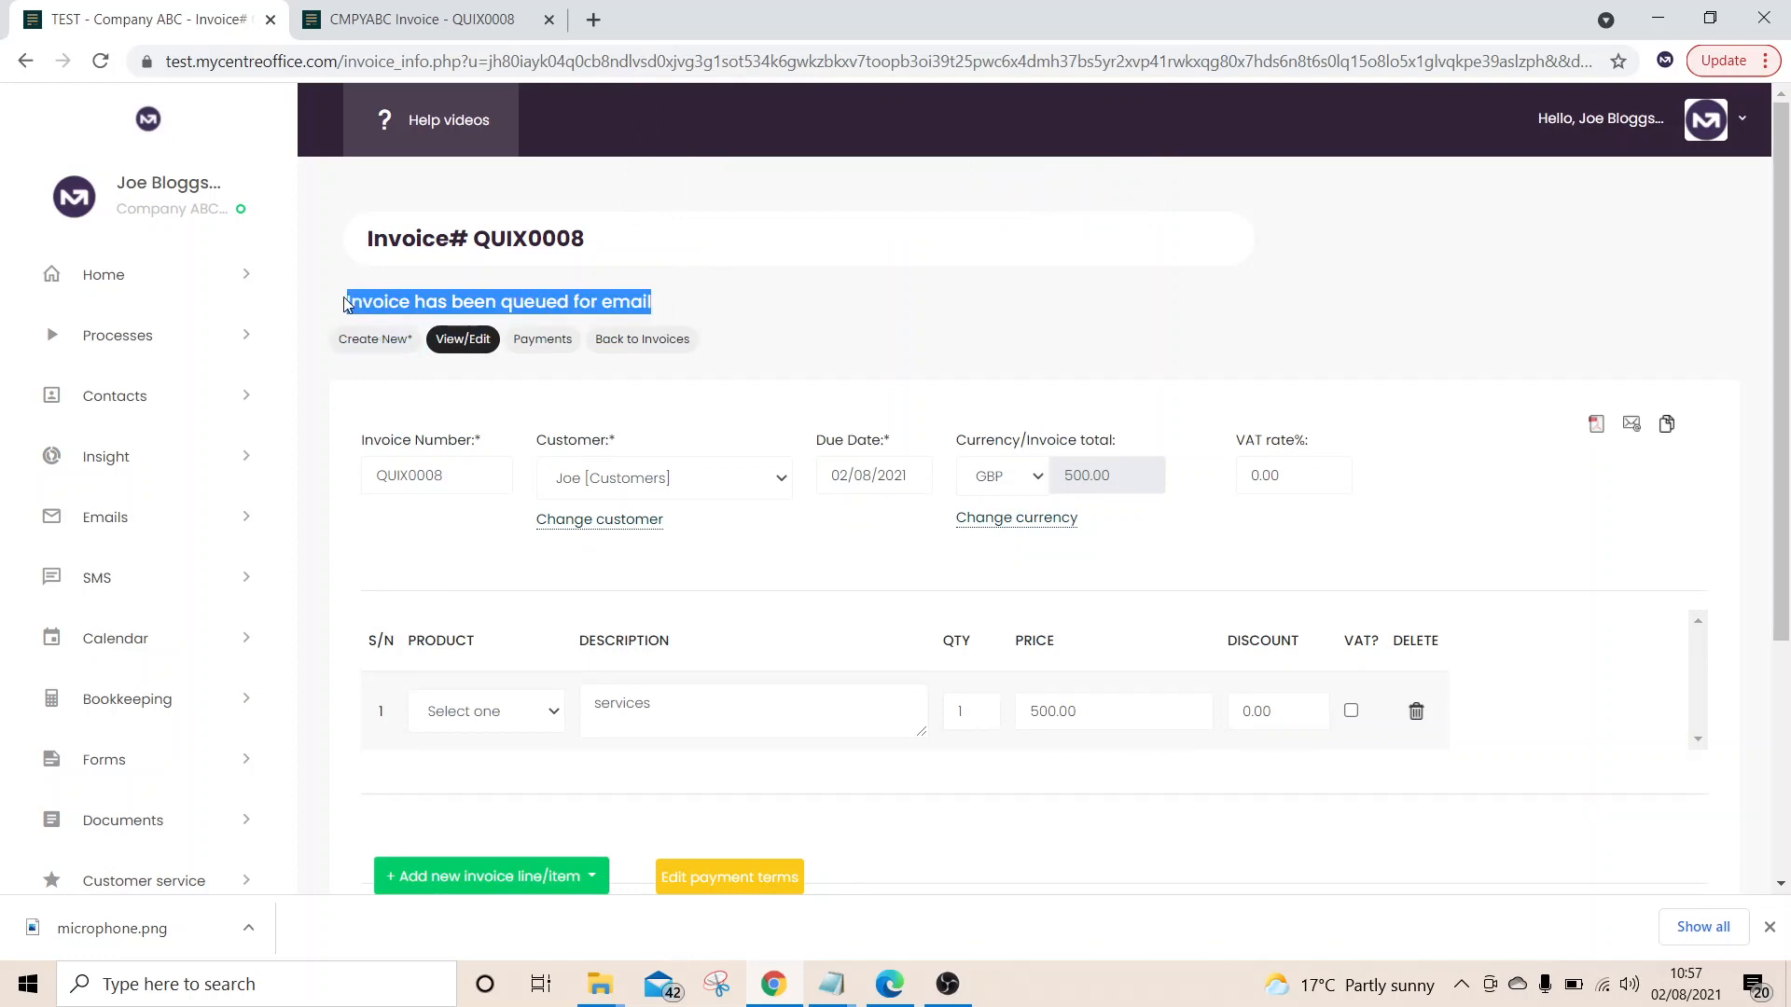
Edit the Service contract template from Documents > Agreement templates
scroll(182, 579, down, 2)
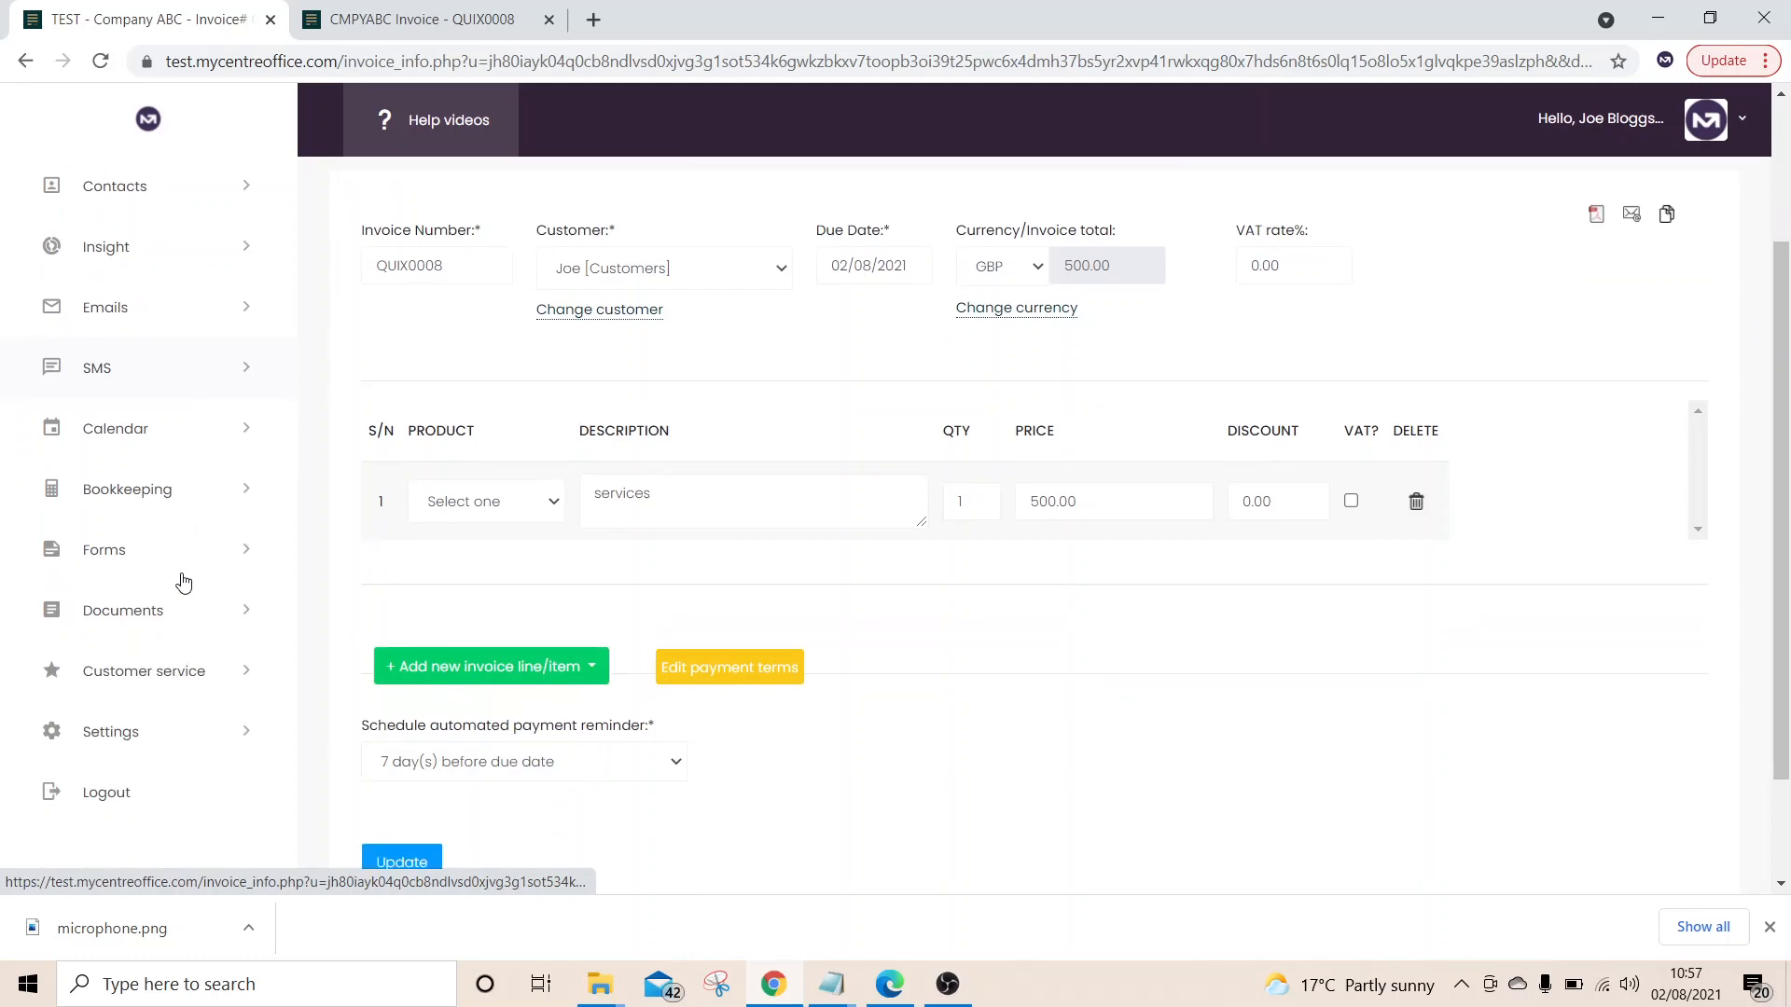
scroll(183, 583, down, 1)
click(209, 522)
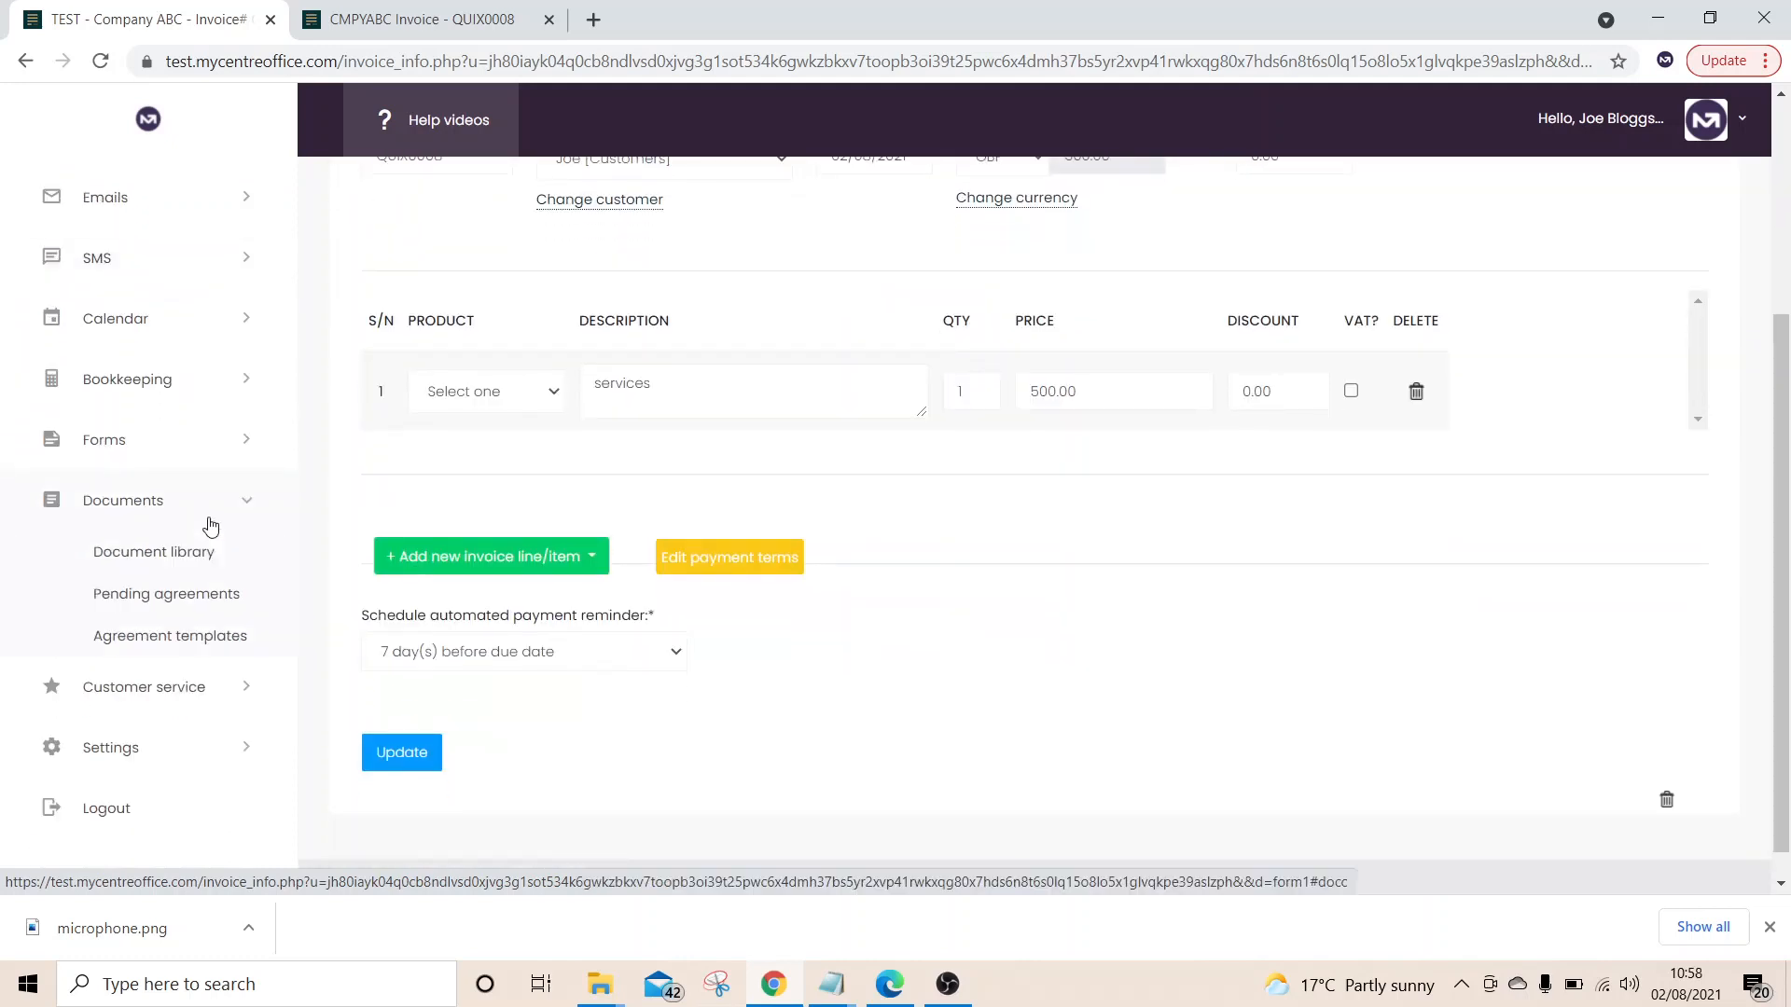
click(212, 638)
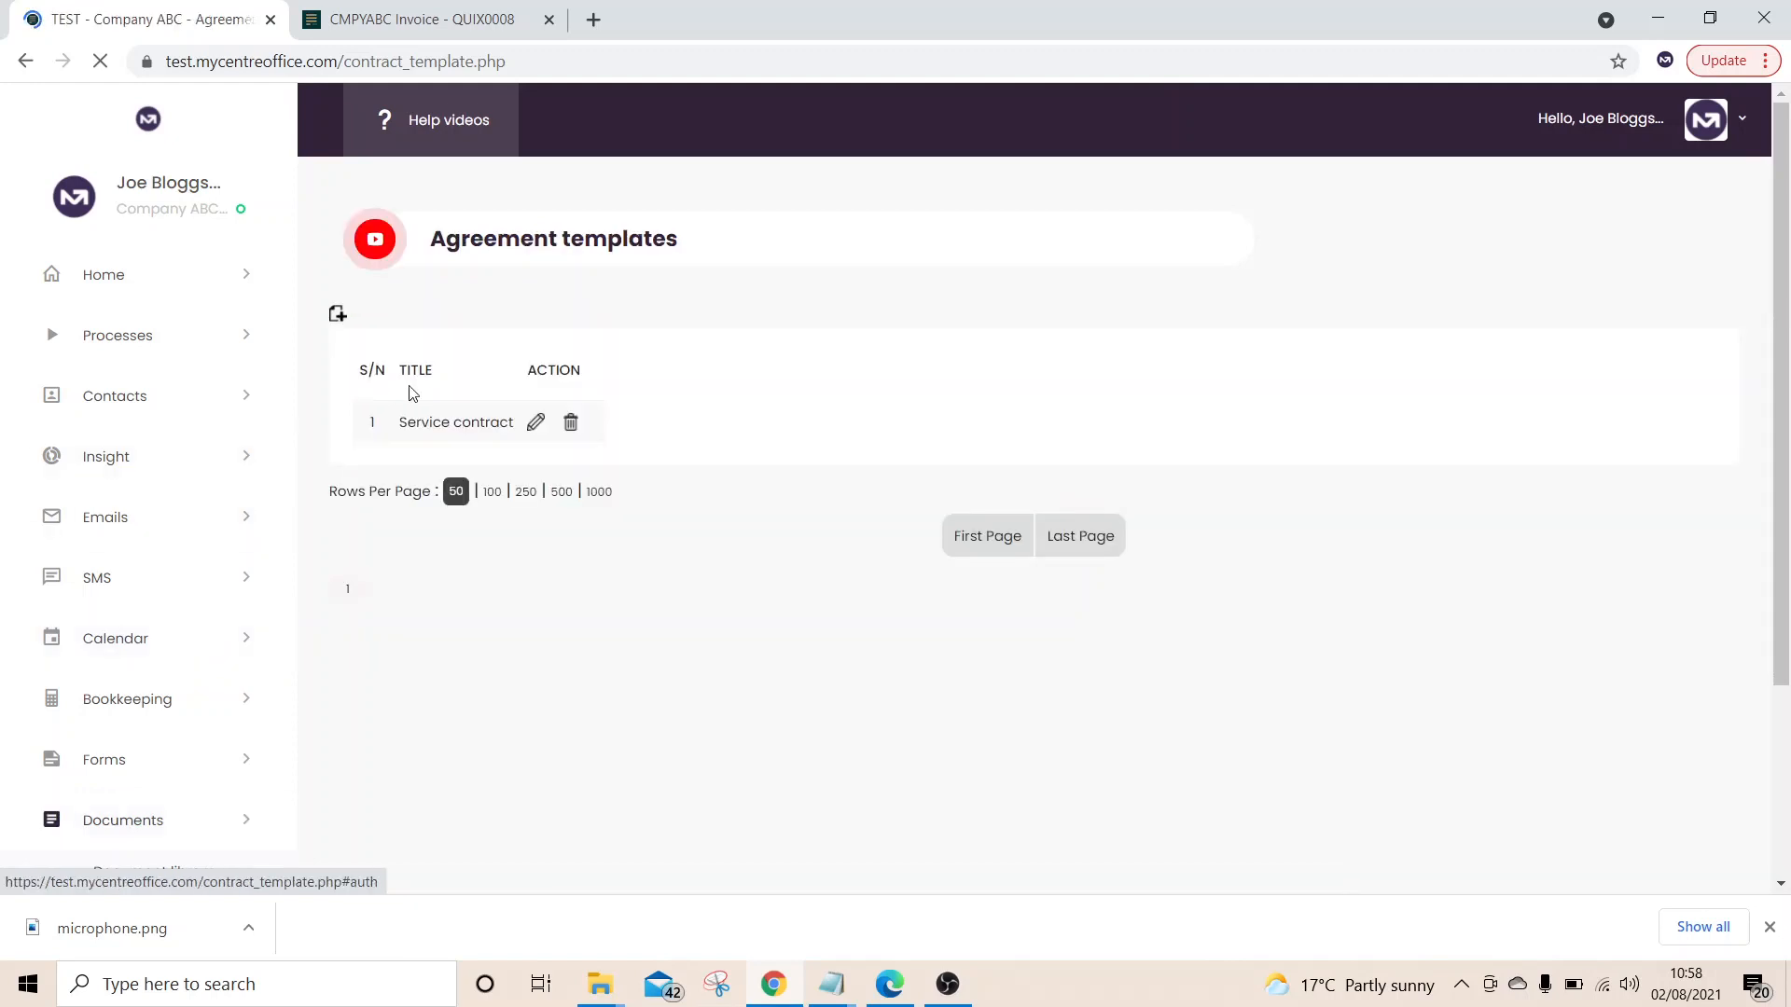
click(536, 421)
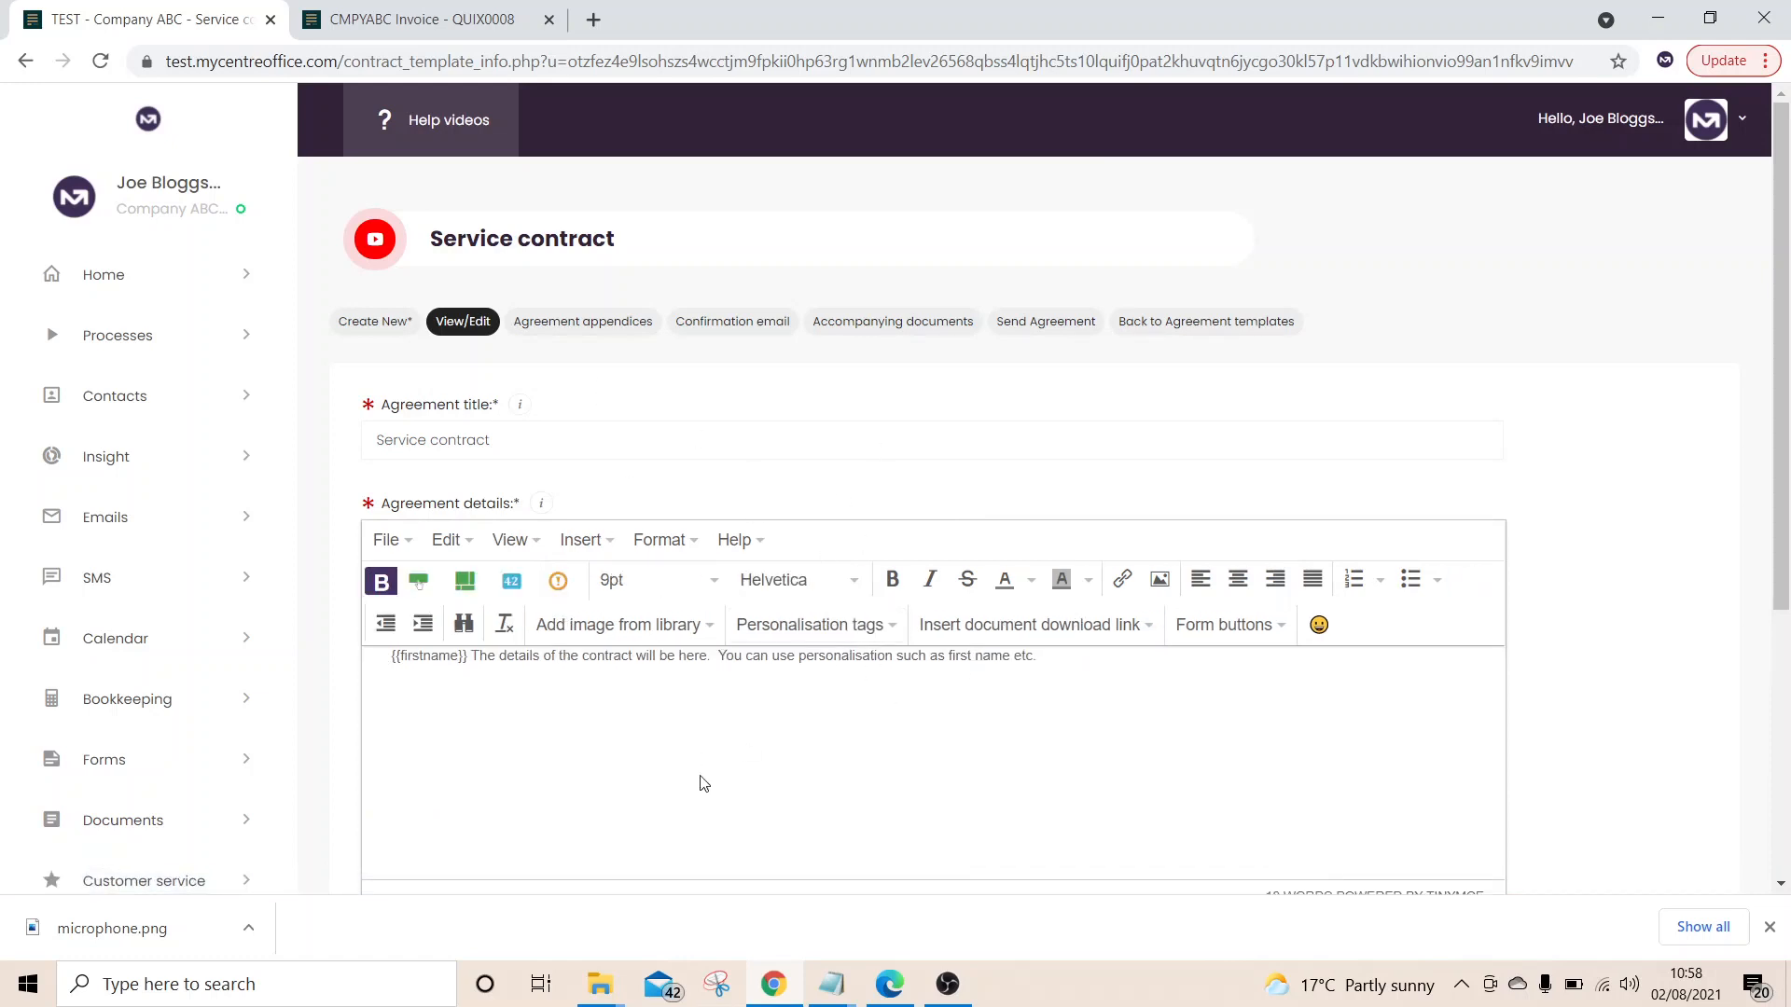
scroll(701, 781, down, 4)
scroll(701, 781, up, 4)
Send the Service contract to the customer chosen in the Send Agreement tab and confirm
click(1035, 328)
click(593, 445)
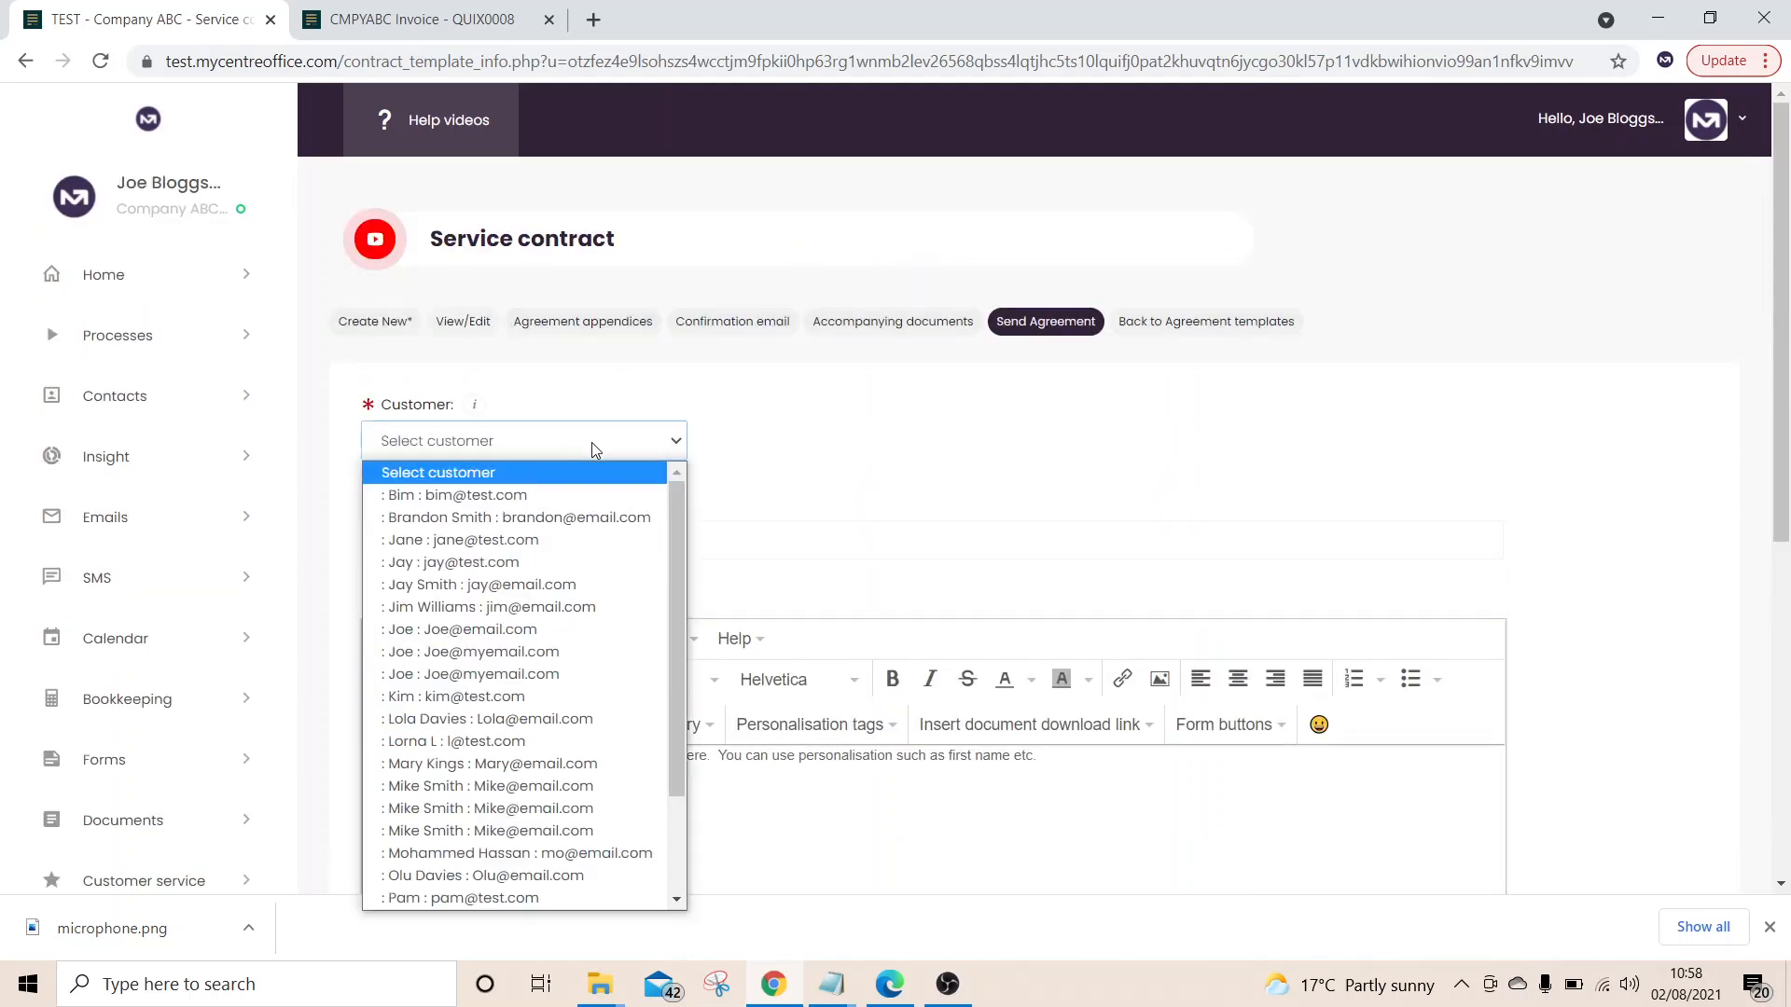
click(523, 541)
scroll(523, 550, down, 7)
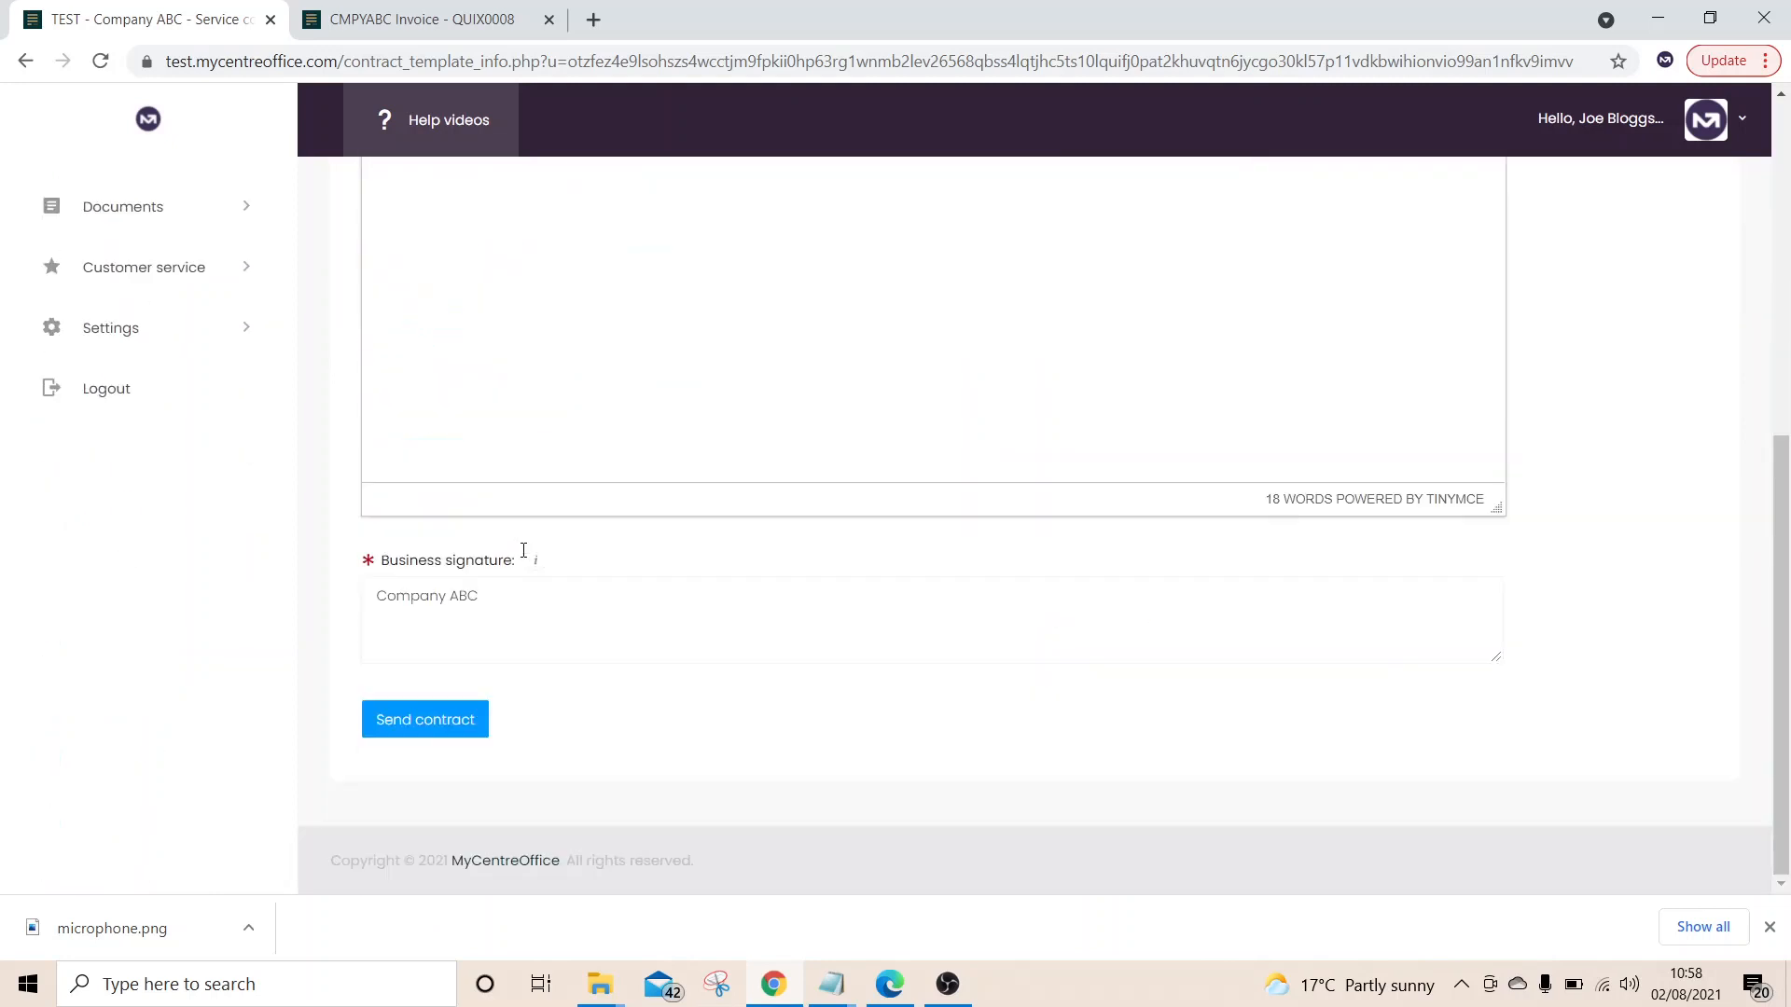
click(432, 736)
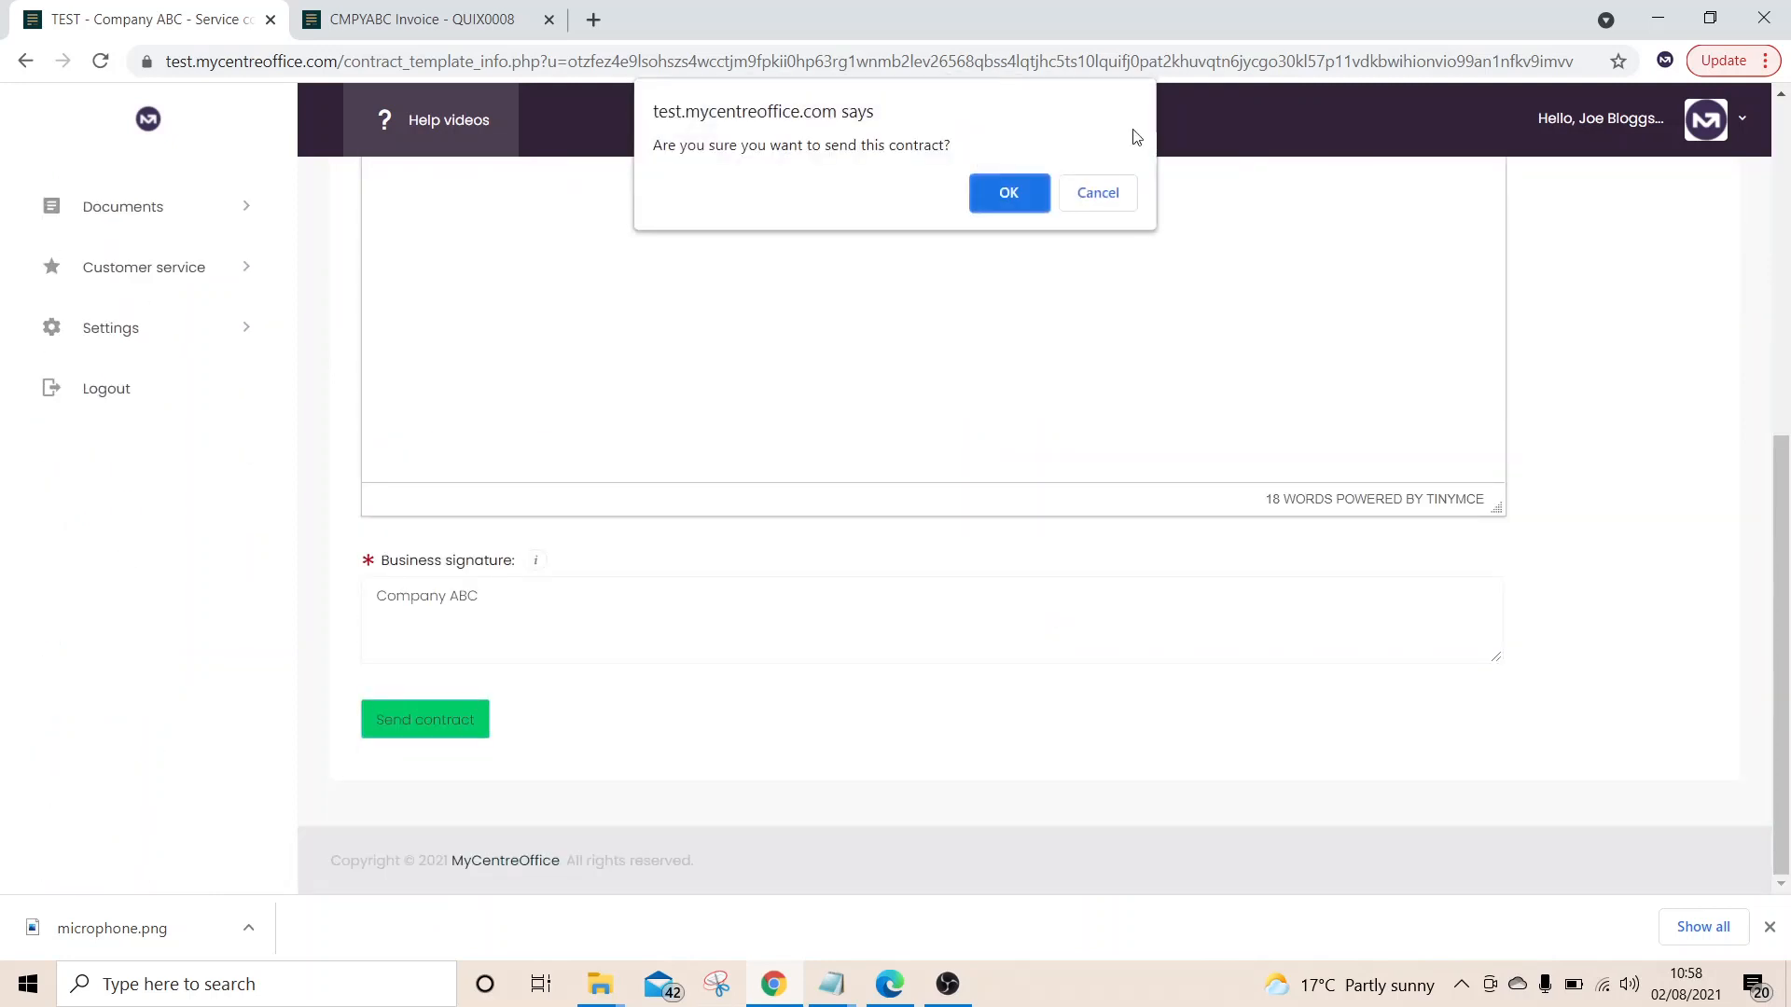
click(1026, 196)
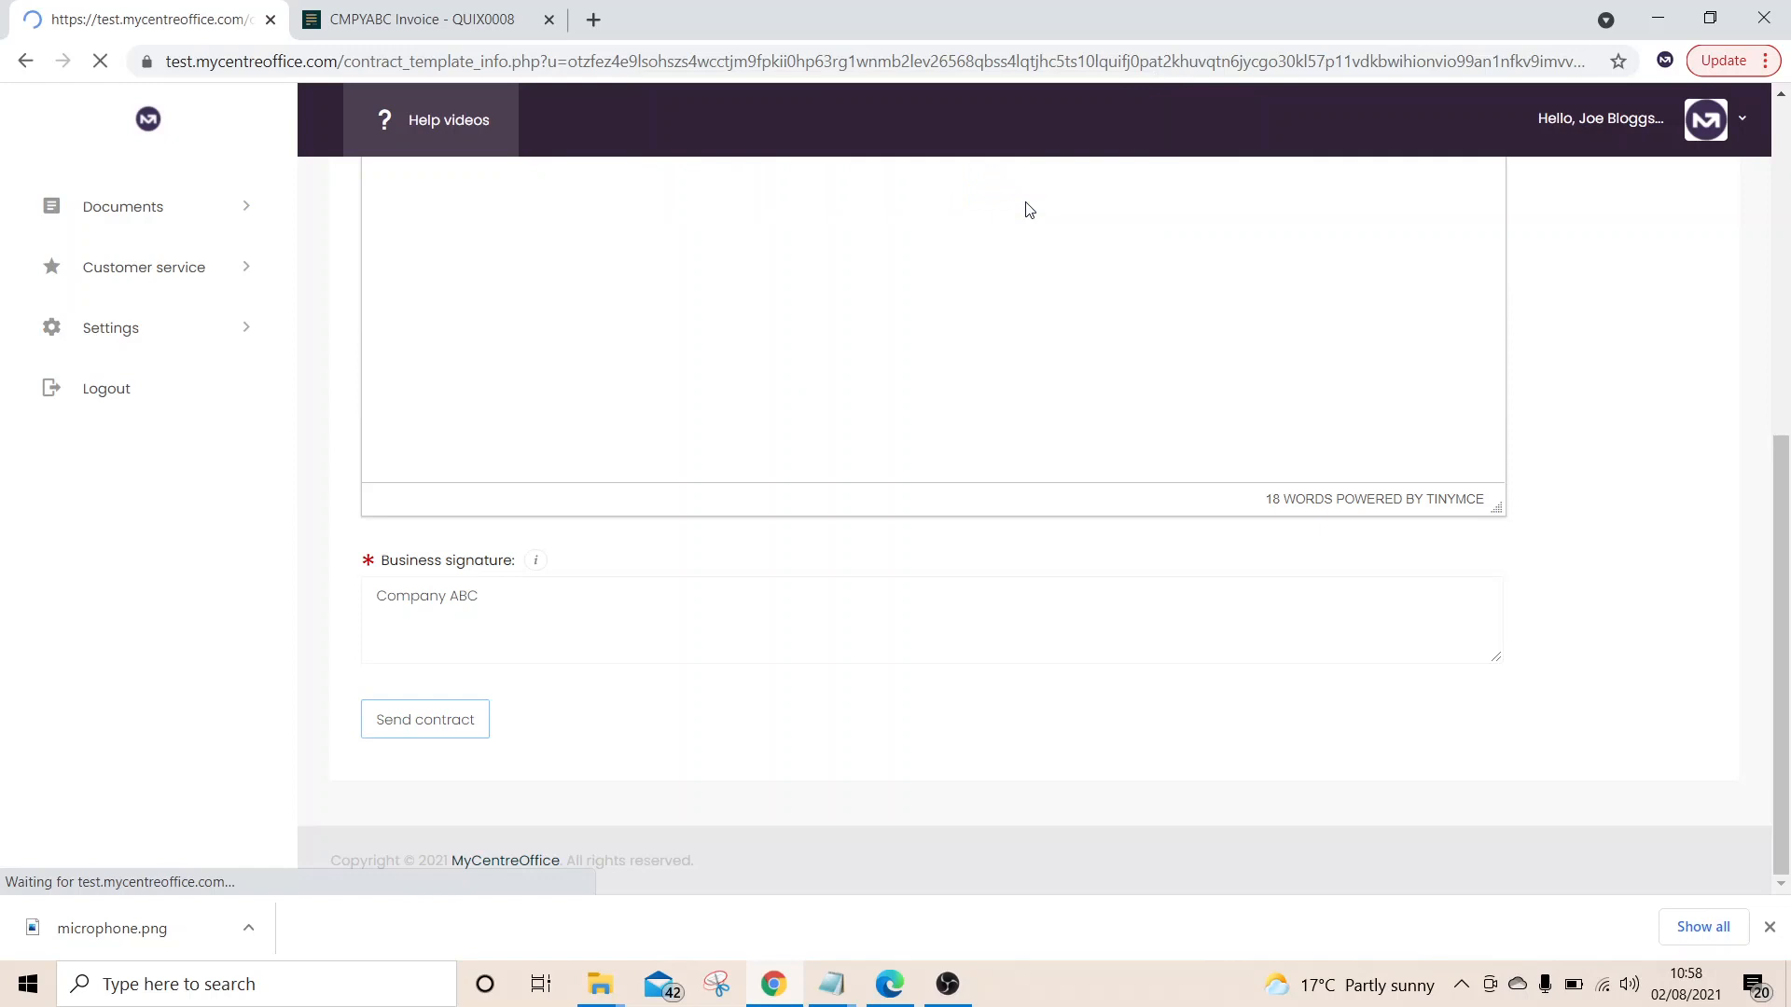
drag(562, 317, 347, 320)
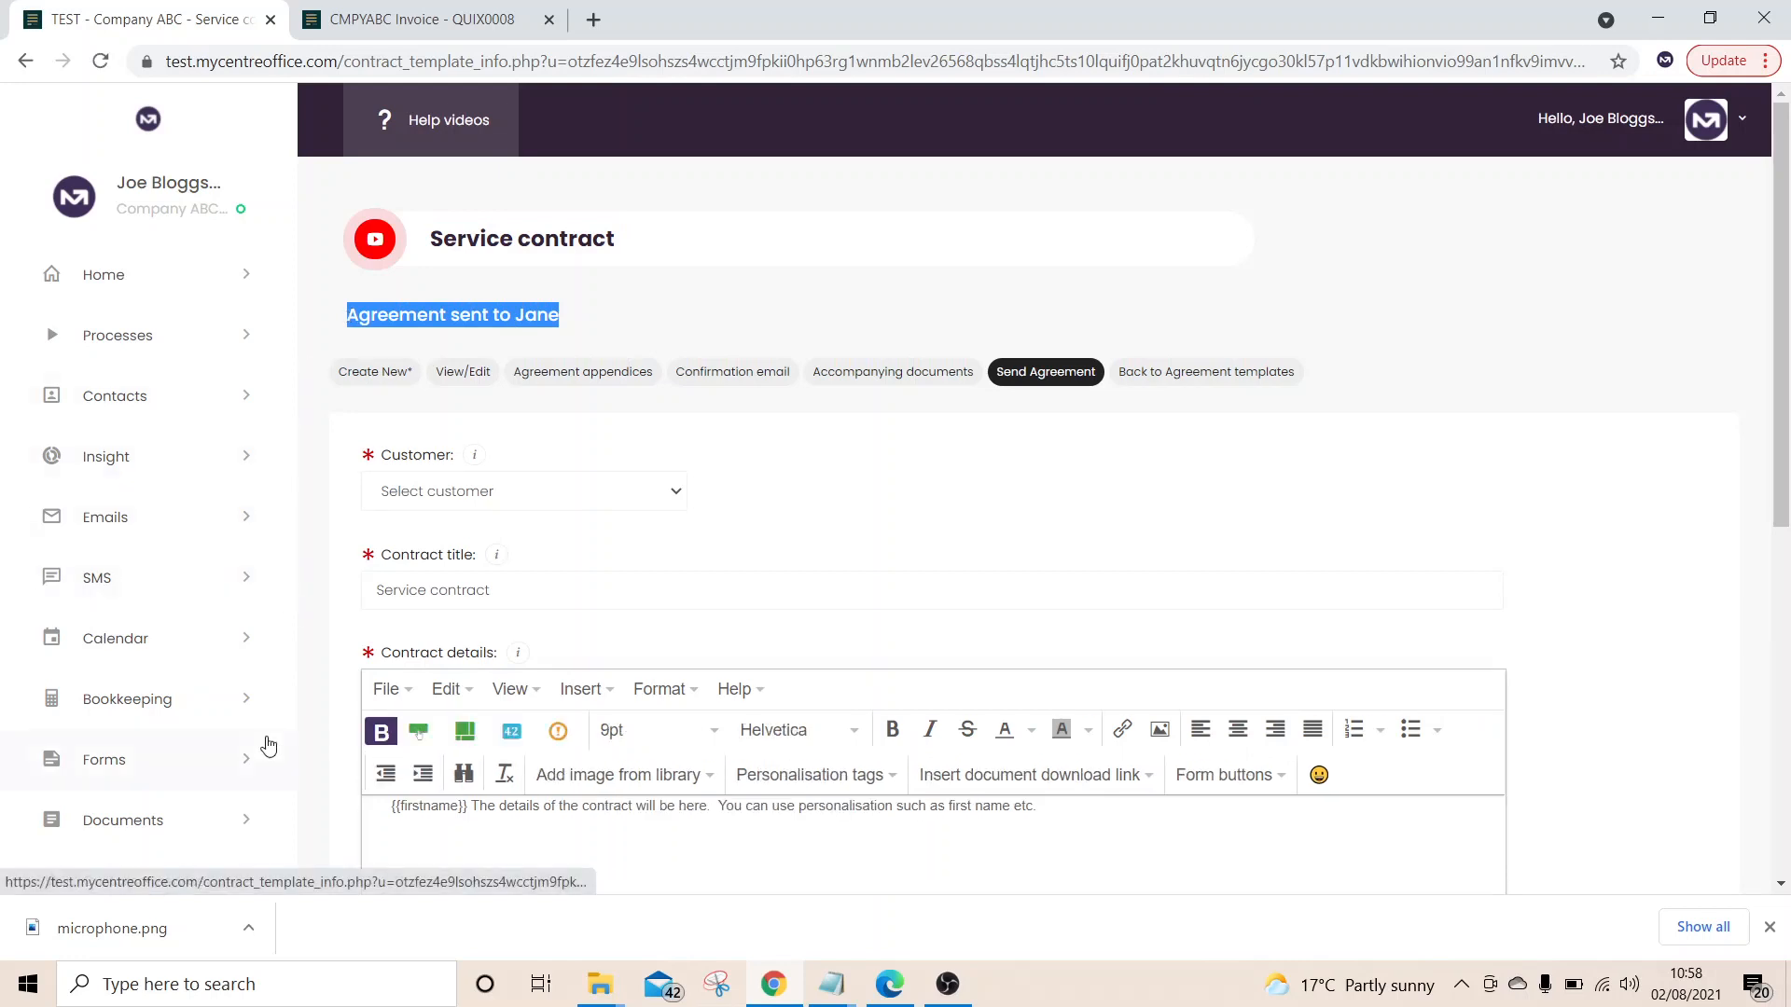
scroll(264, 741, down, 4)
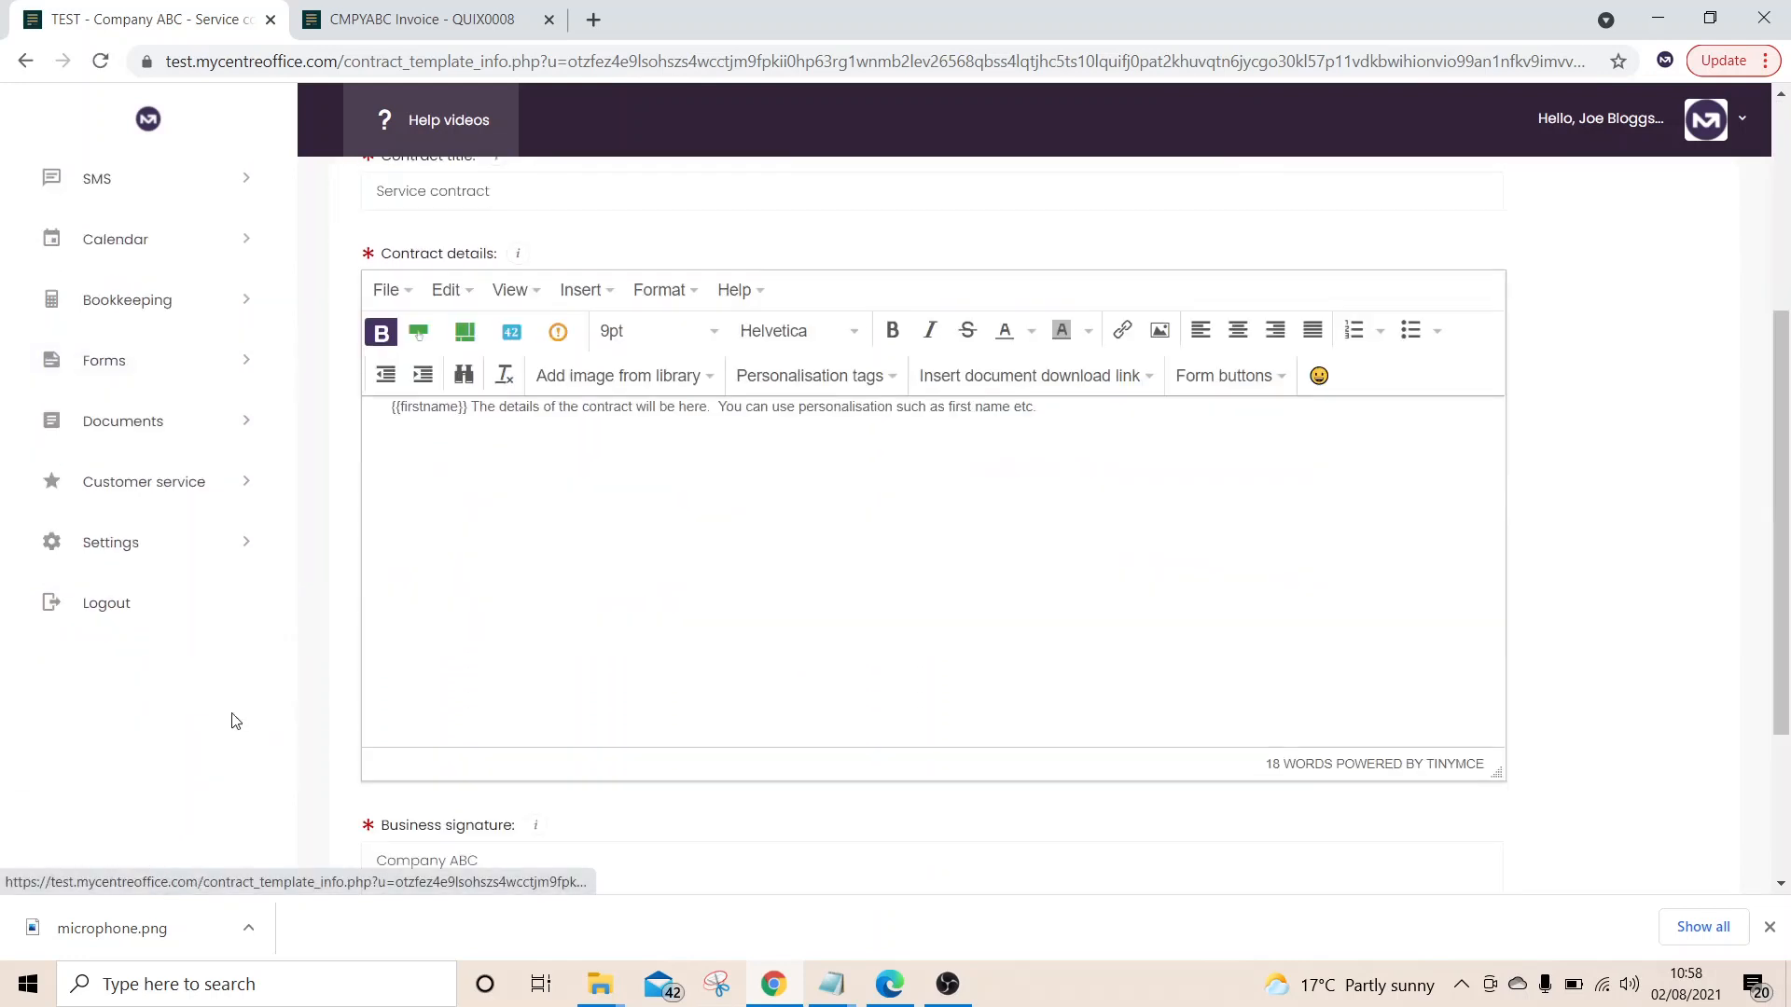
Open the Service Centre ticket list and launch its bit.ly share link in a new tab
click(250, 481)
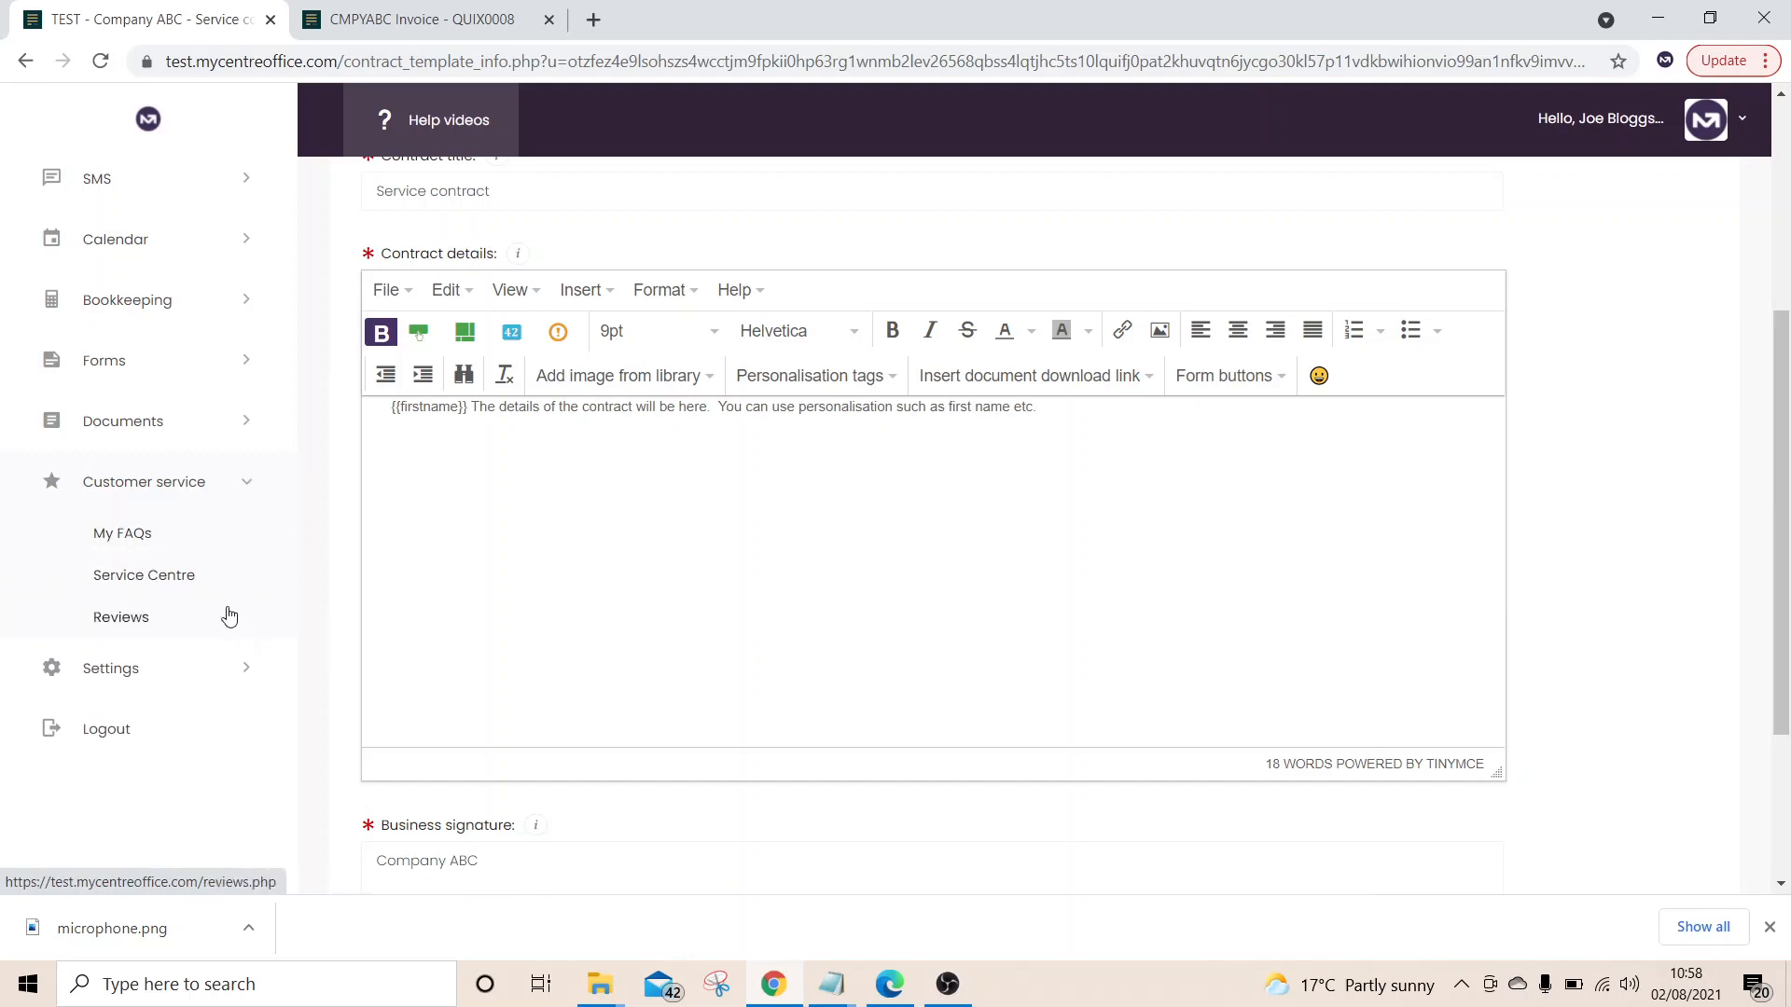
click(169, 580)
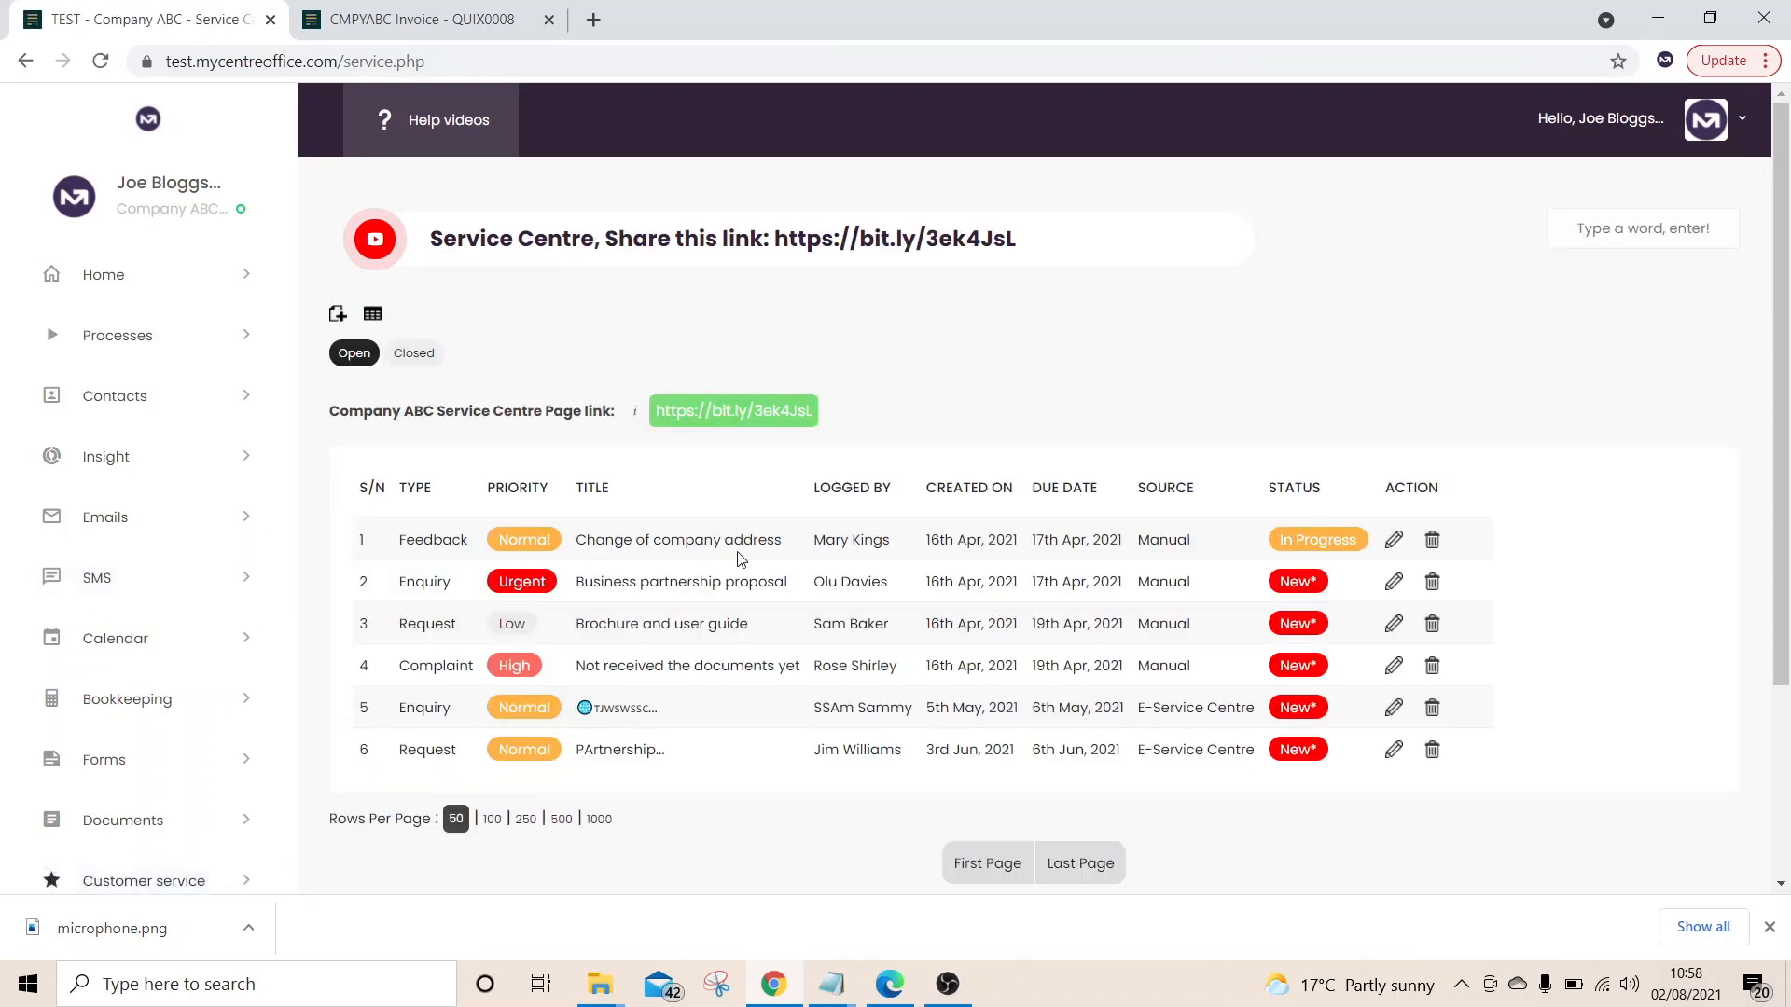
right_click(723, 415)
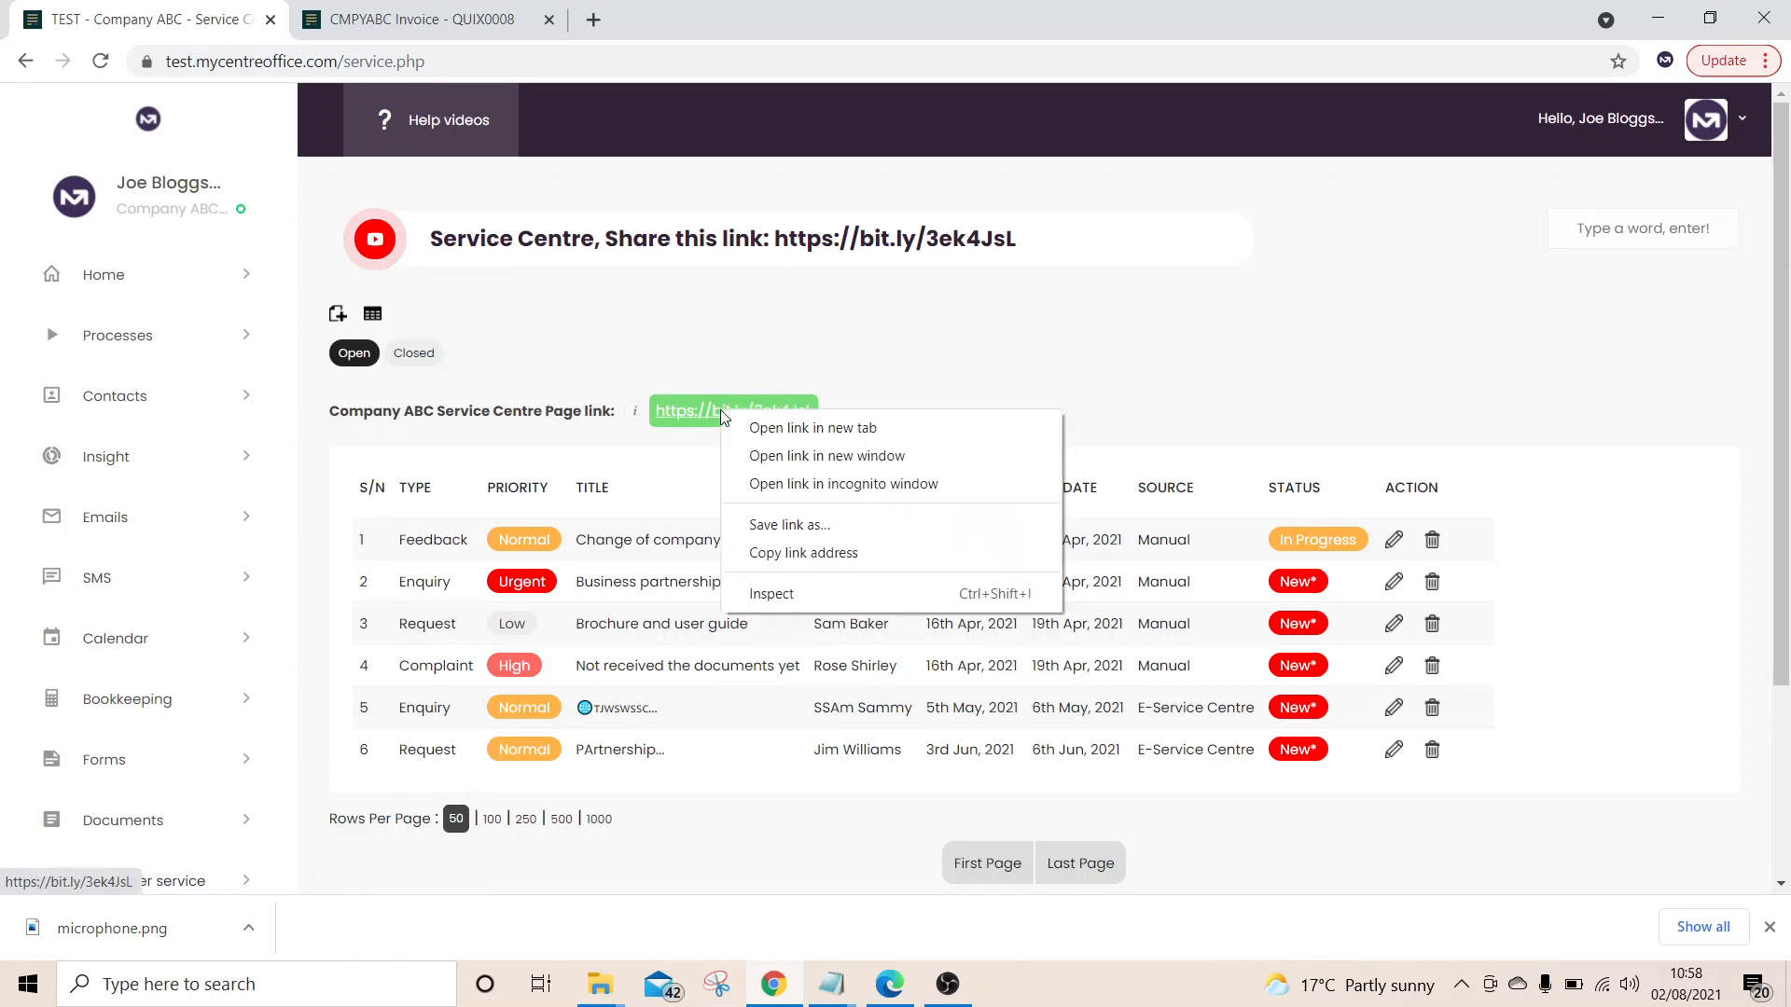
click(771, 431)
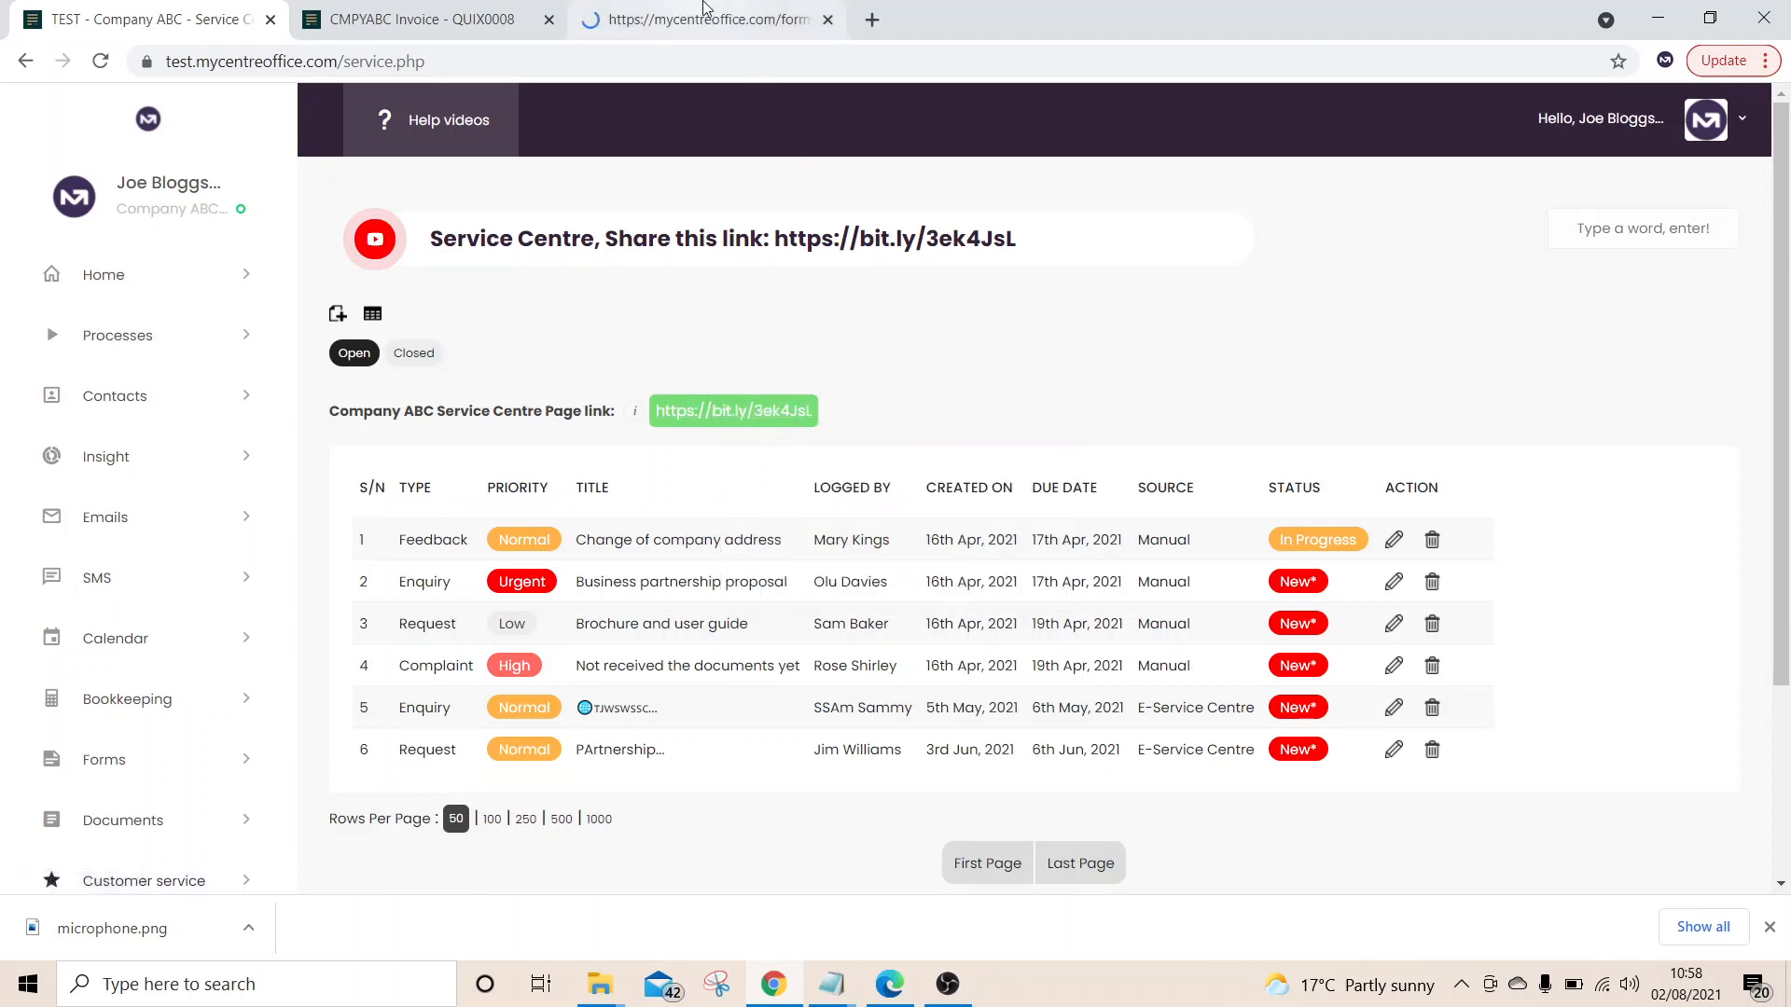
On the public Service Centre form, submit a test request with name, email, mobile number and message 'test'
click(704, 11)
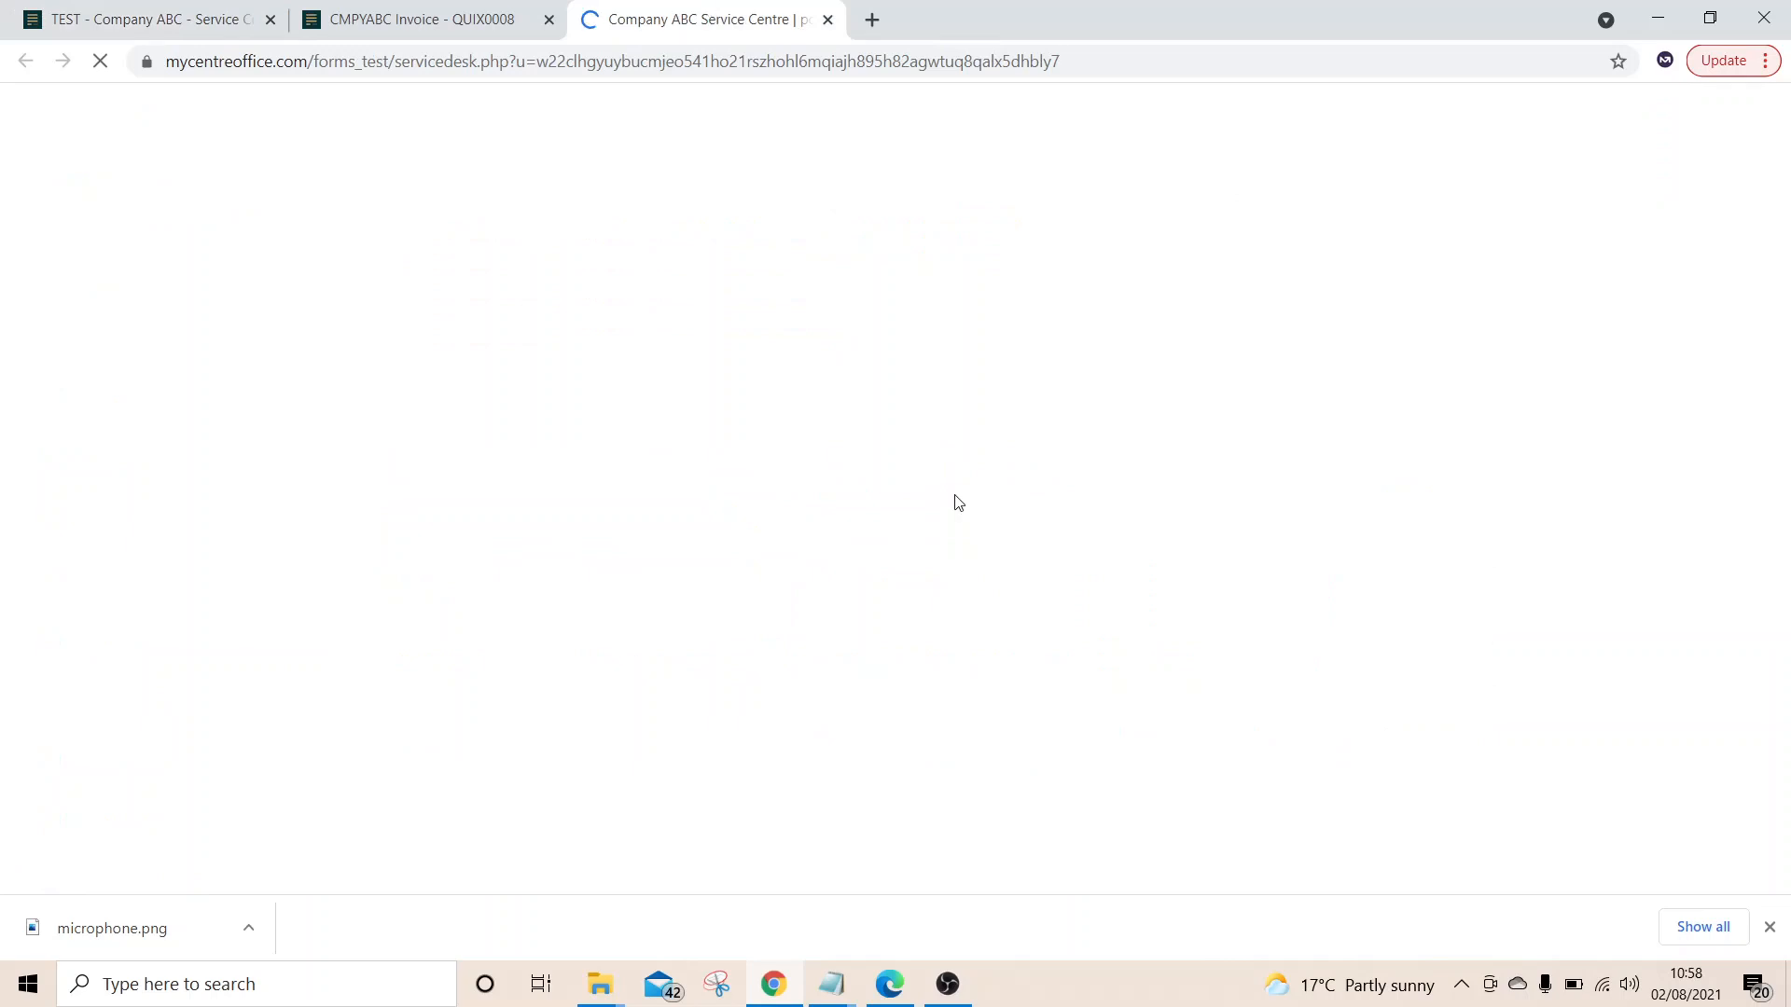
click(561, 484)
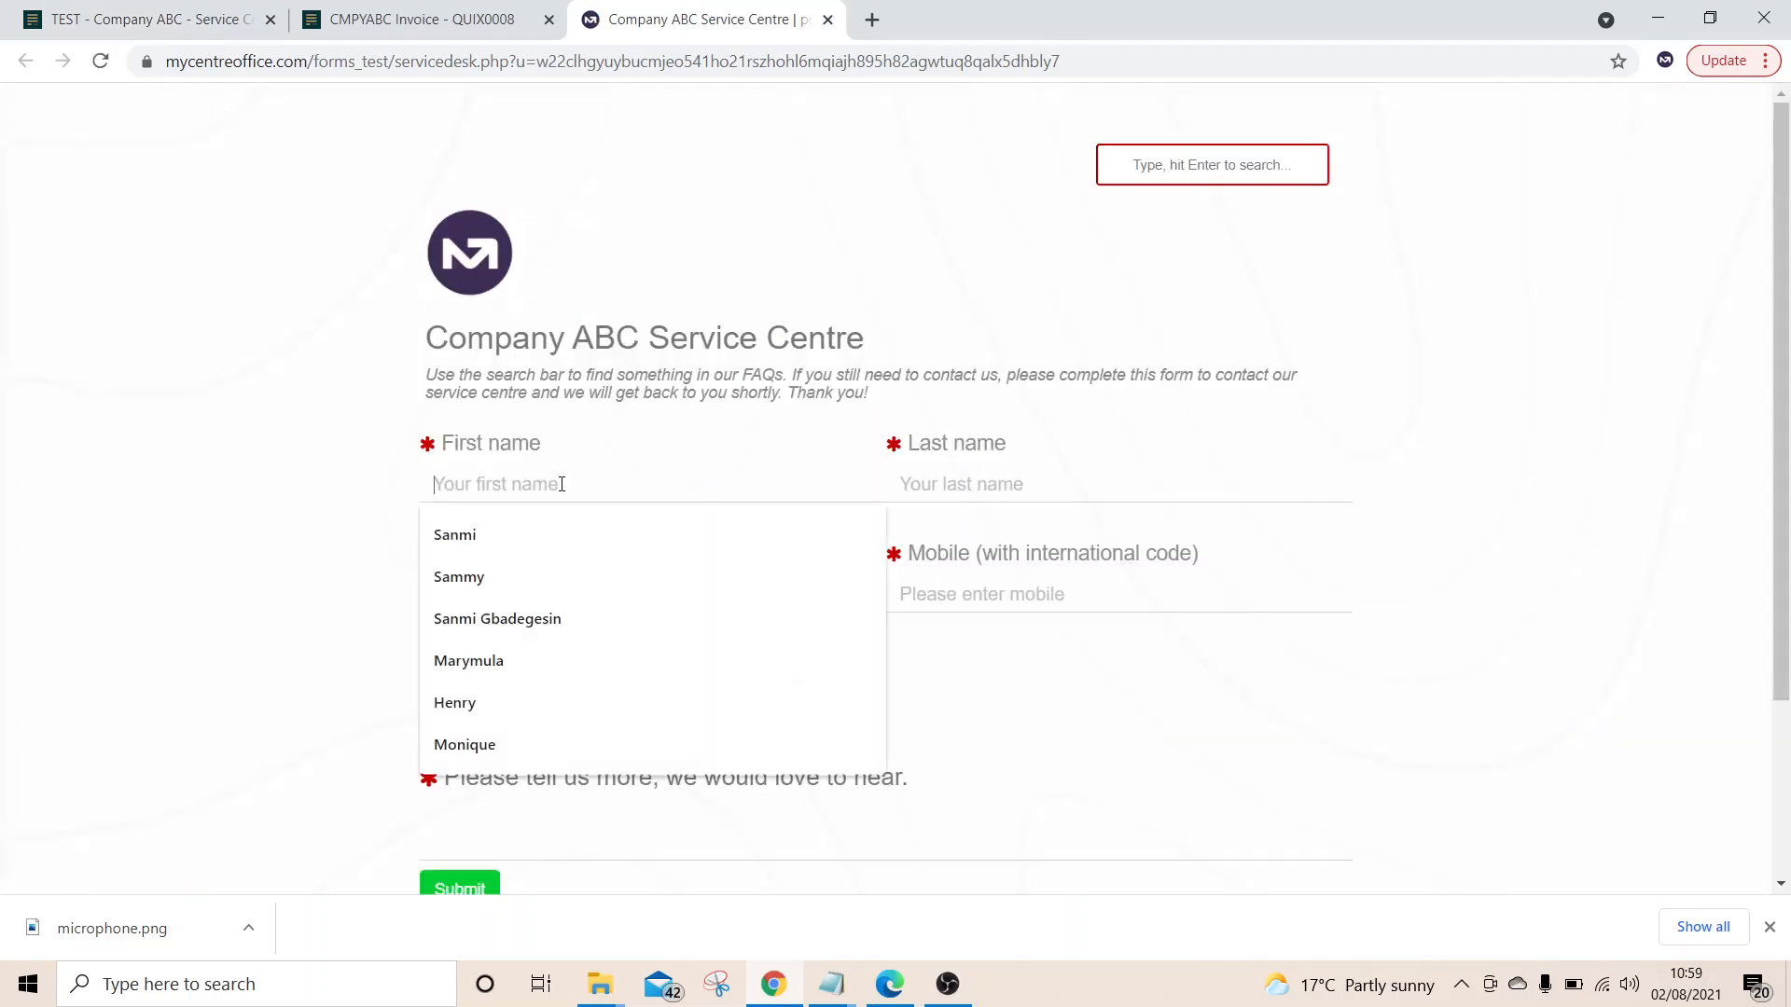
key(Tab)
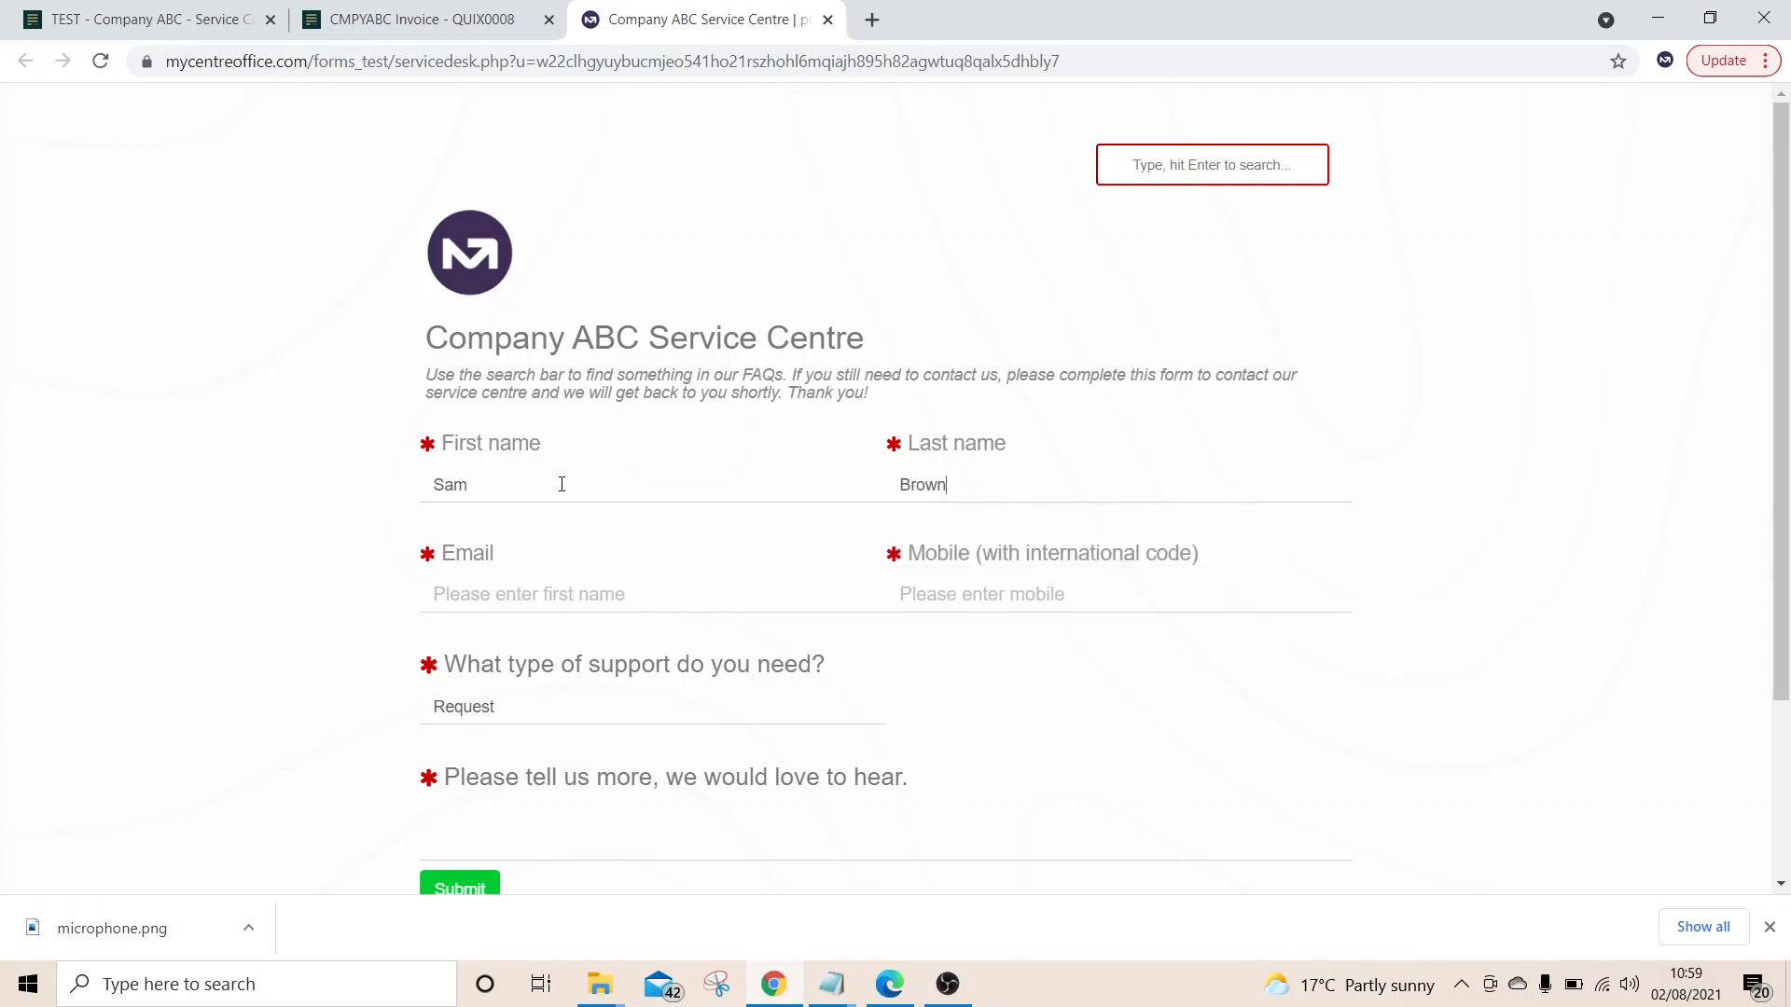
text(same)
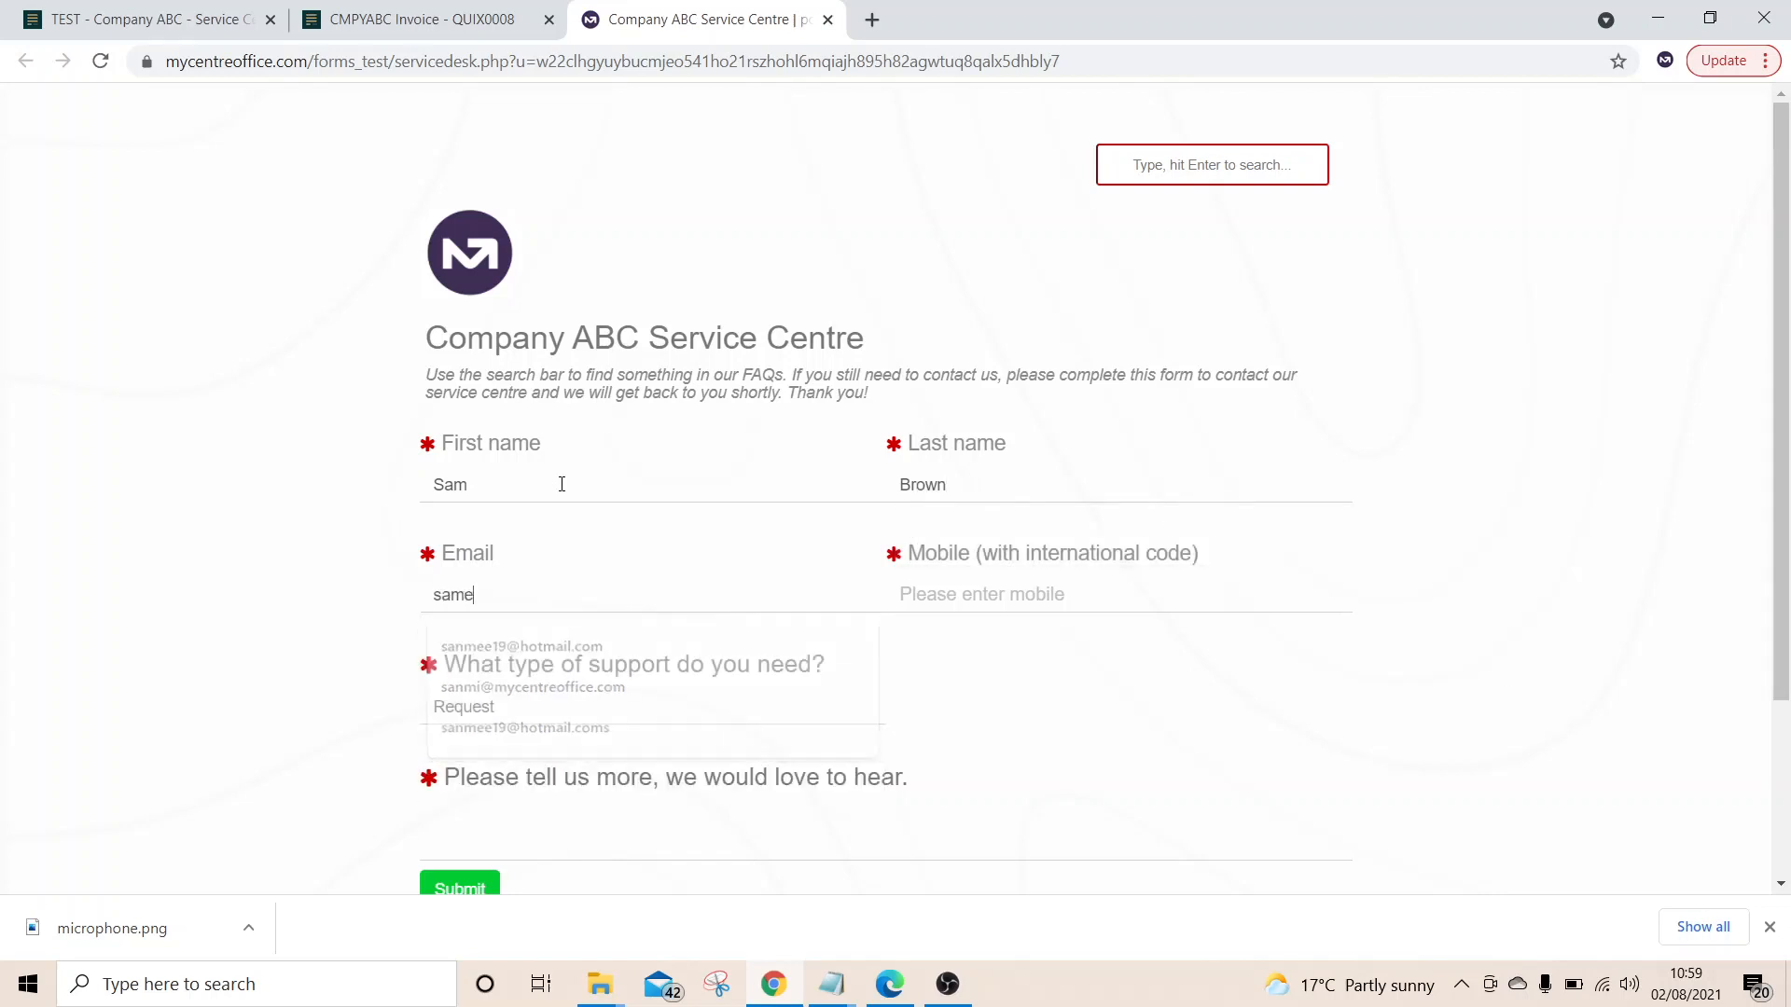
text(@test.com)
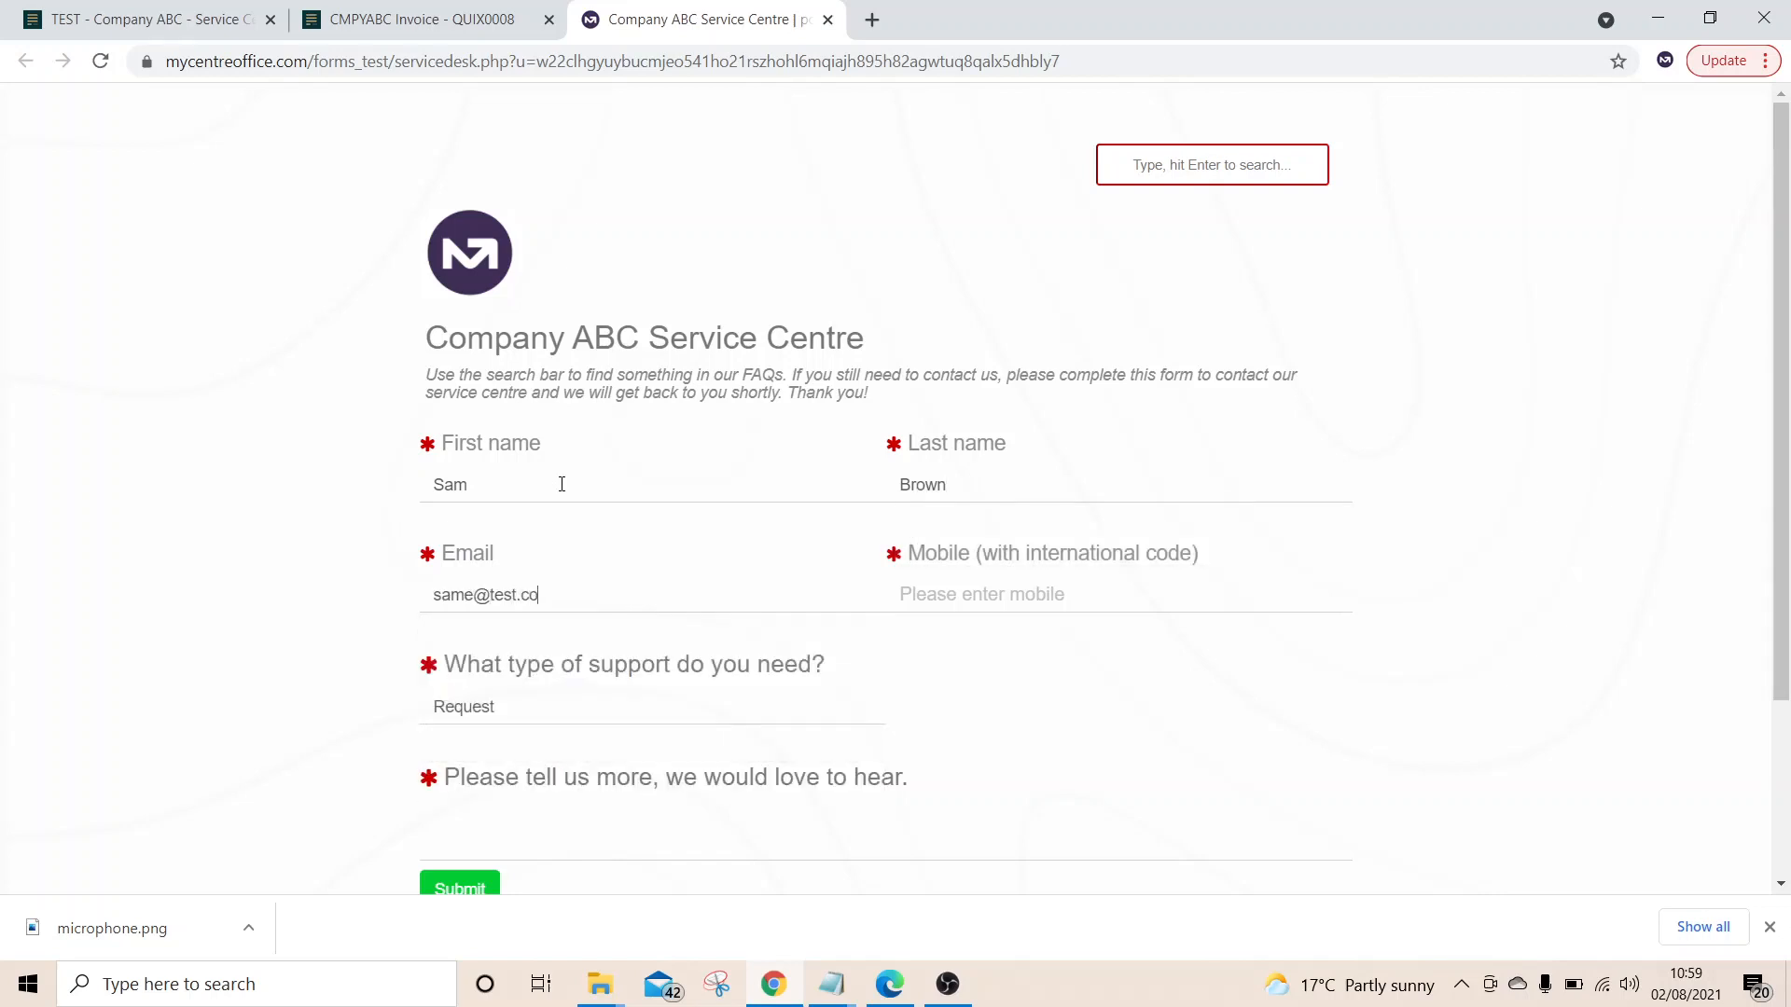
key(Tab)
text(+123)
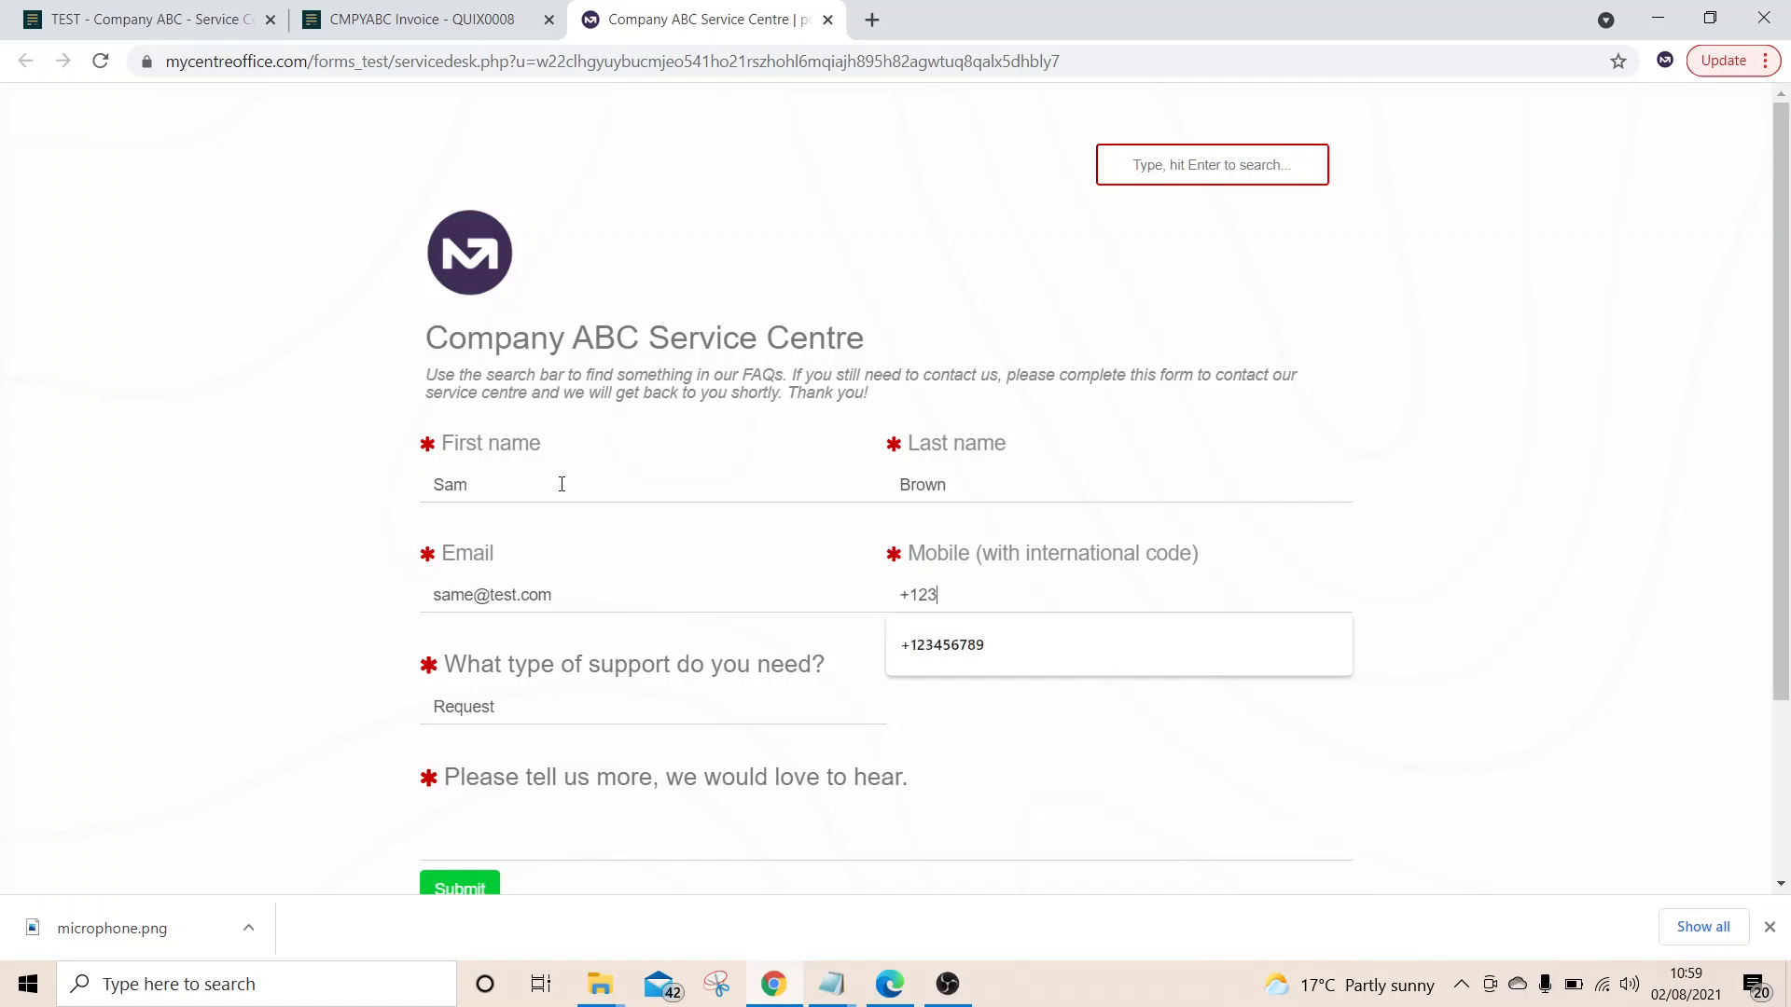
text(456789)
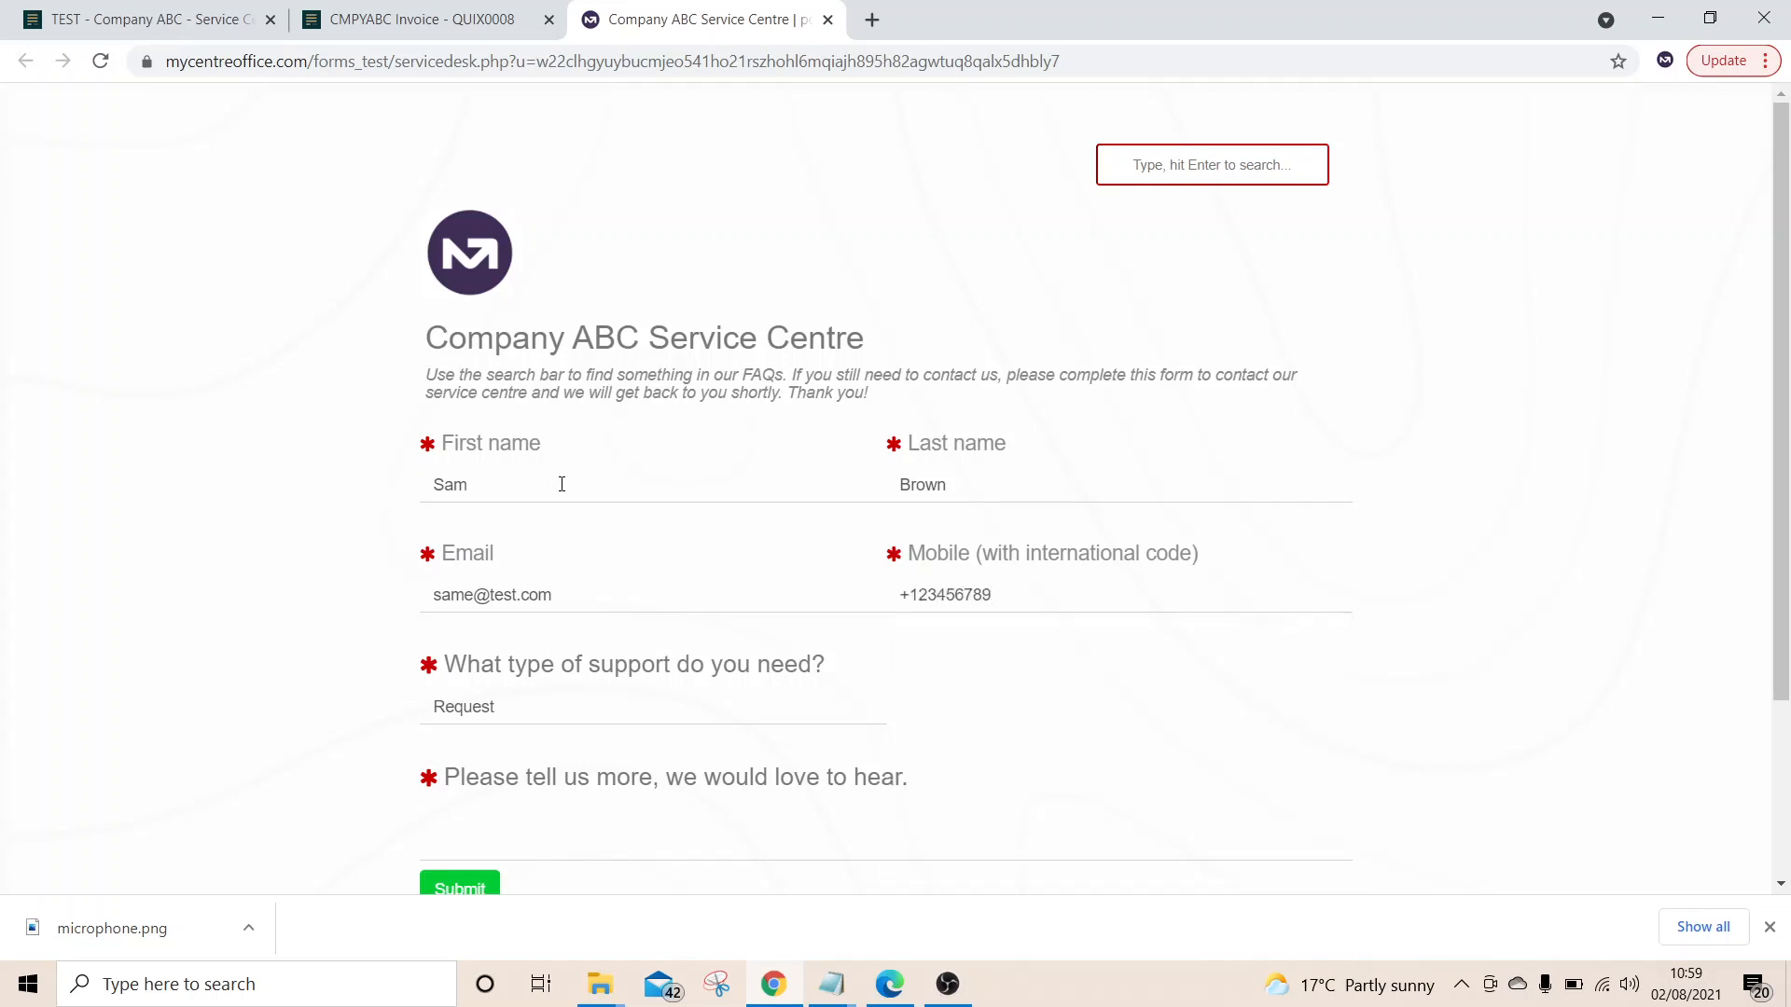
scroll(561, 484, down, 3)
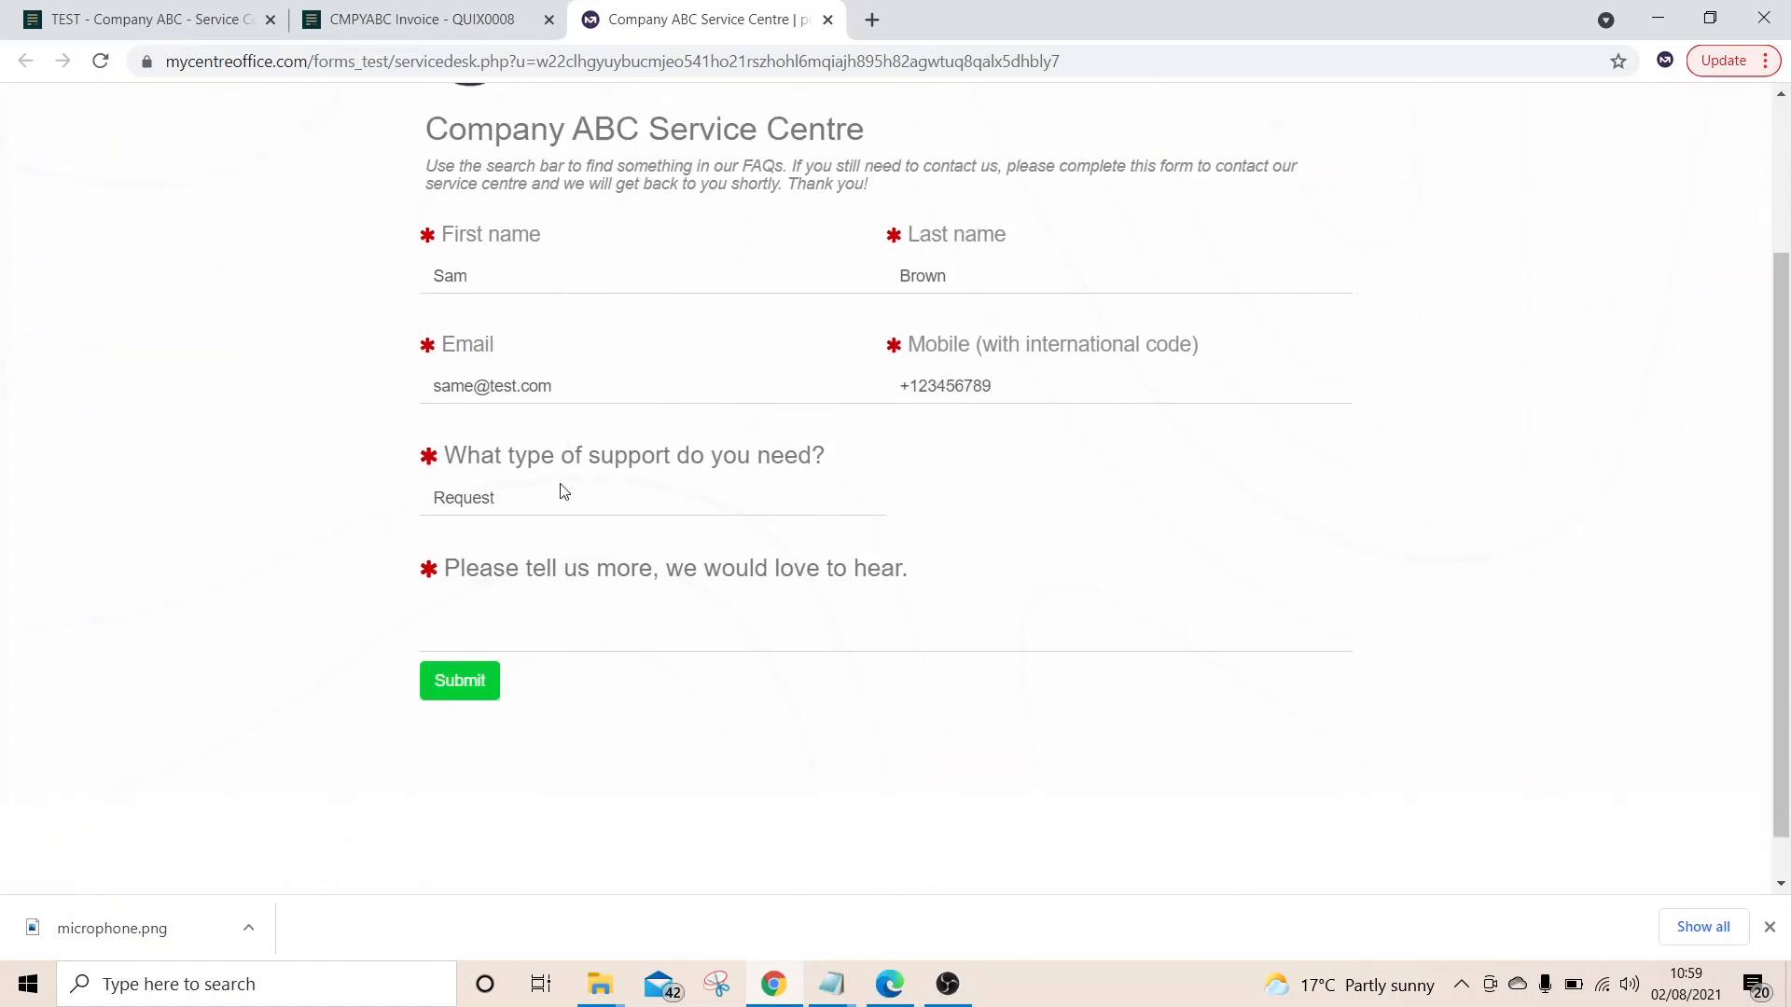
click(527, 604)
text(test)
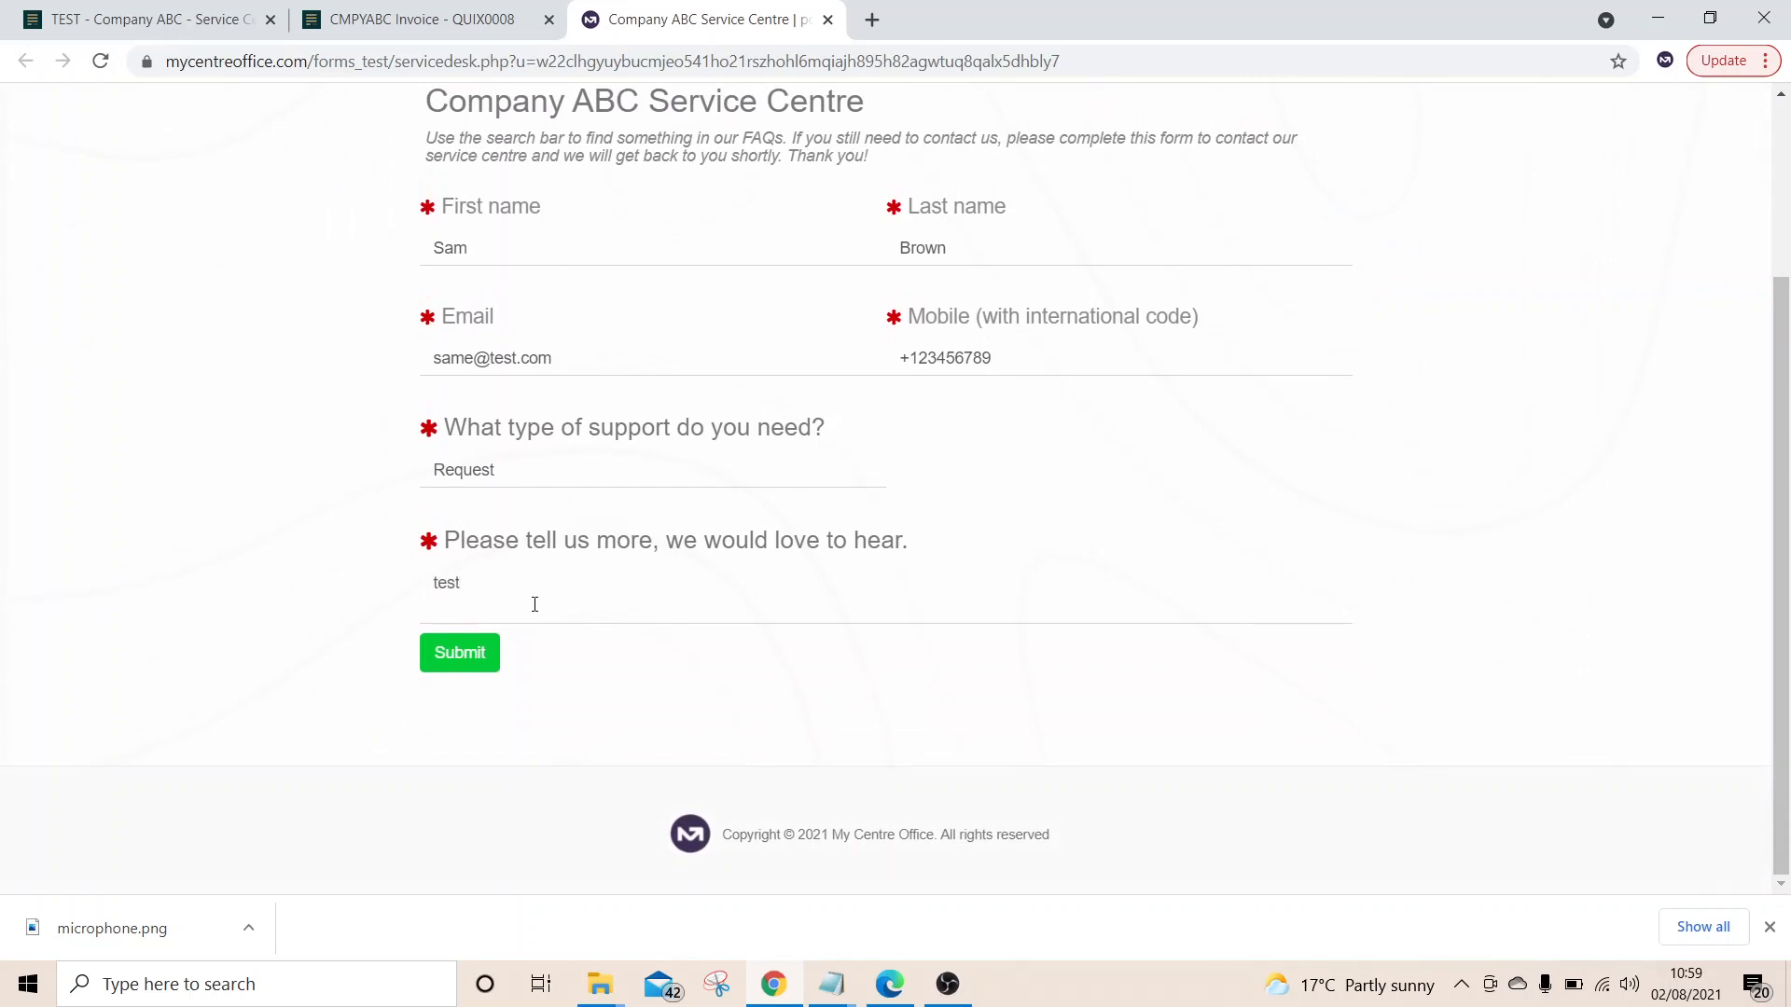
click(460, 653)
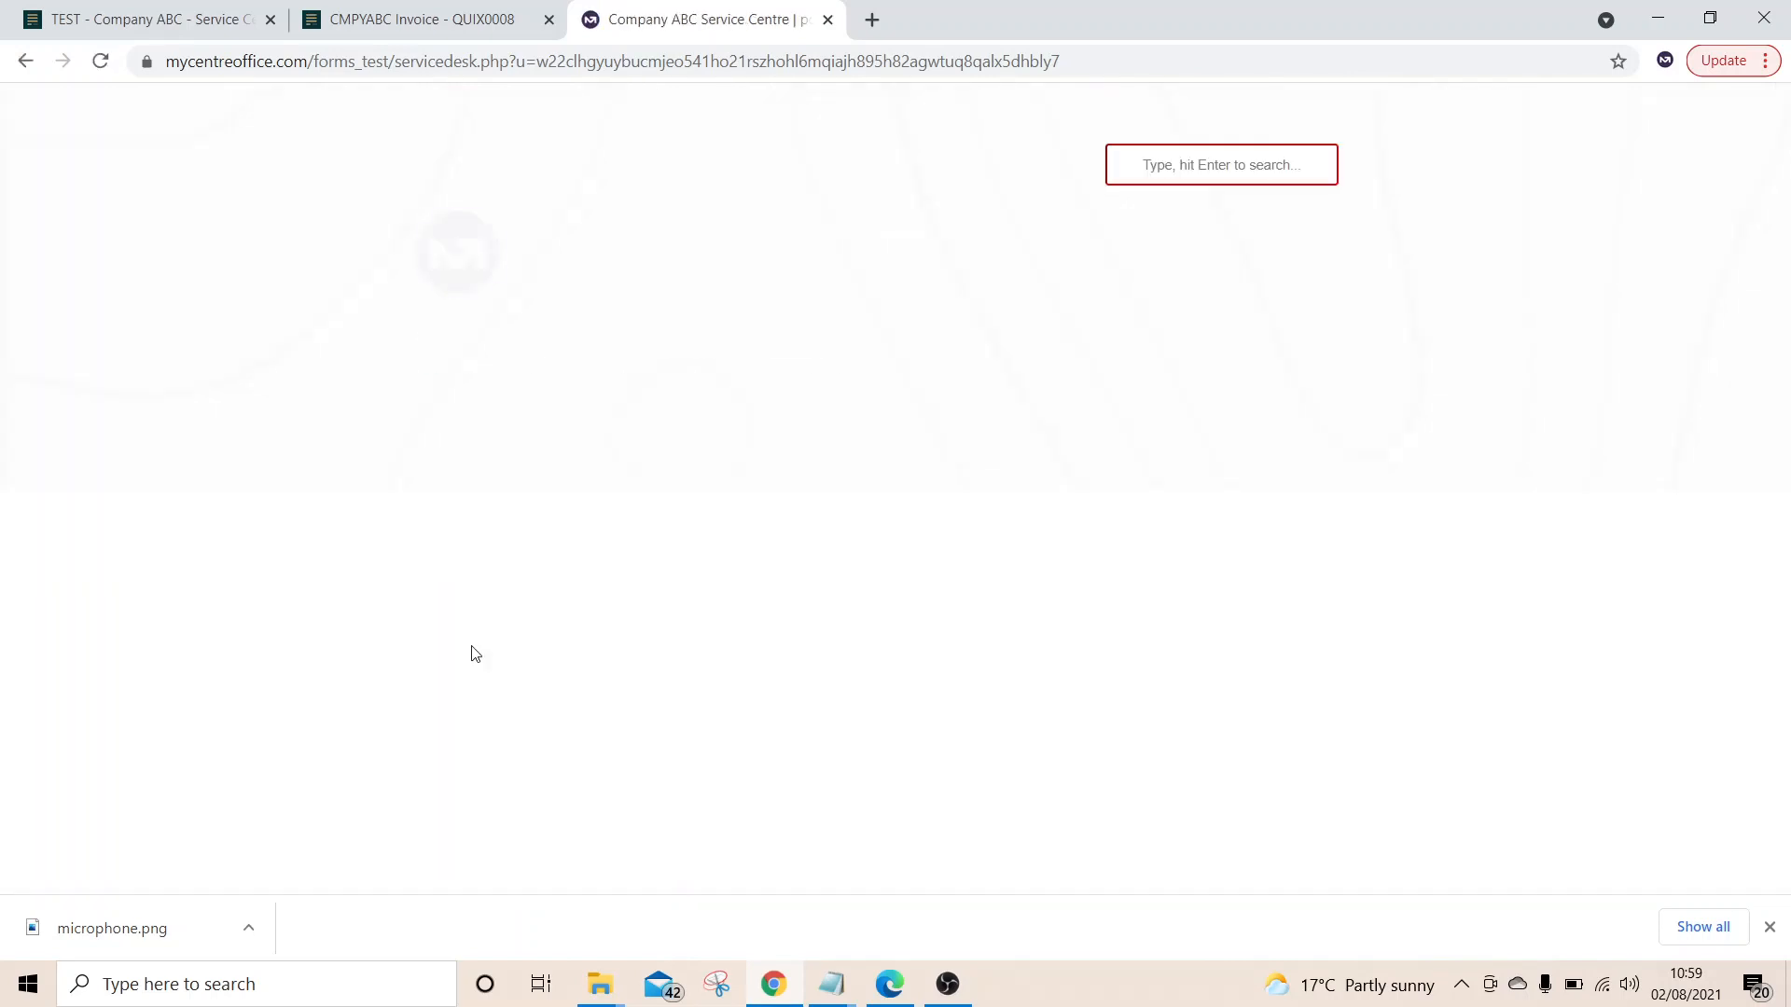
Reload the admin ticket list and highlight the new seventh ticket's submitter and dates
click(186, 13)
click(482, 61)
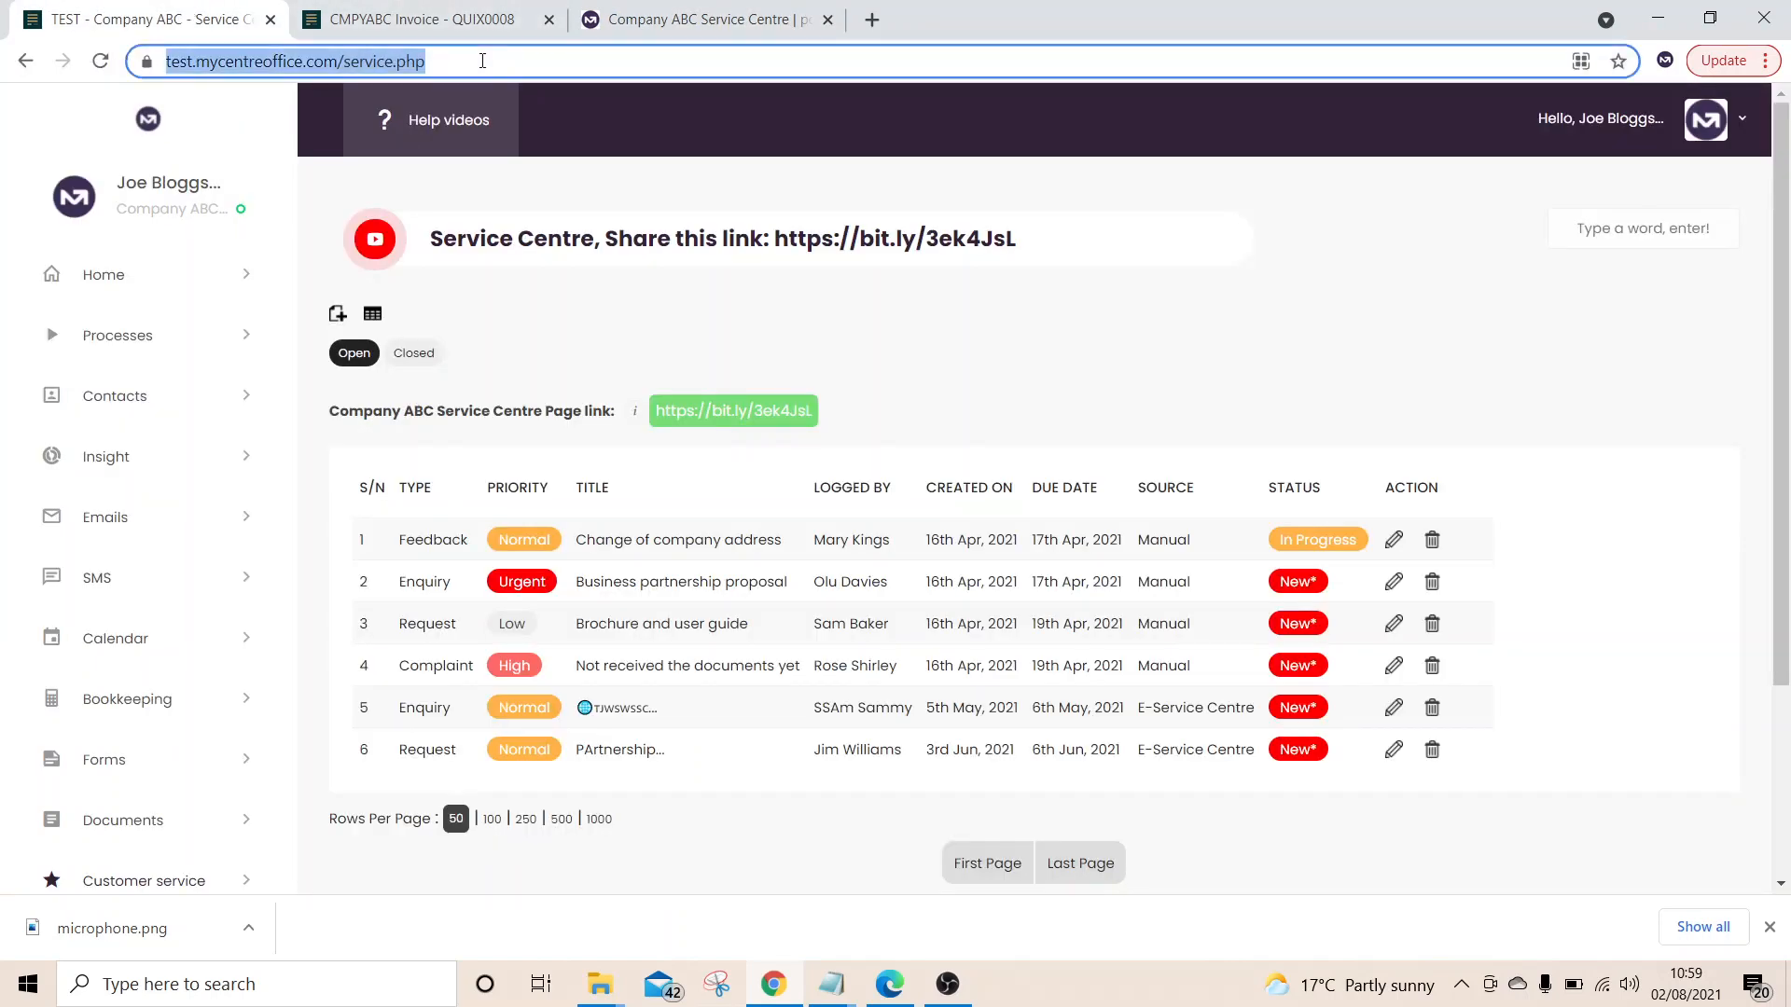
key(Return)
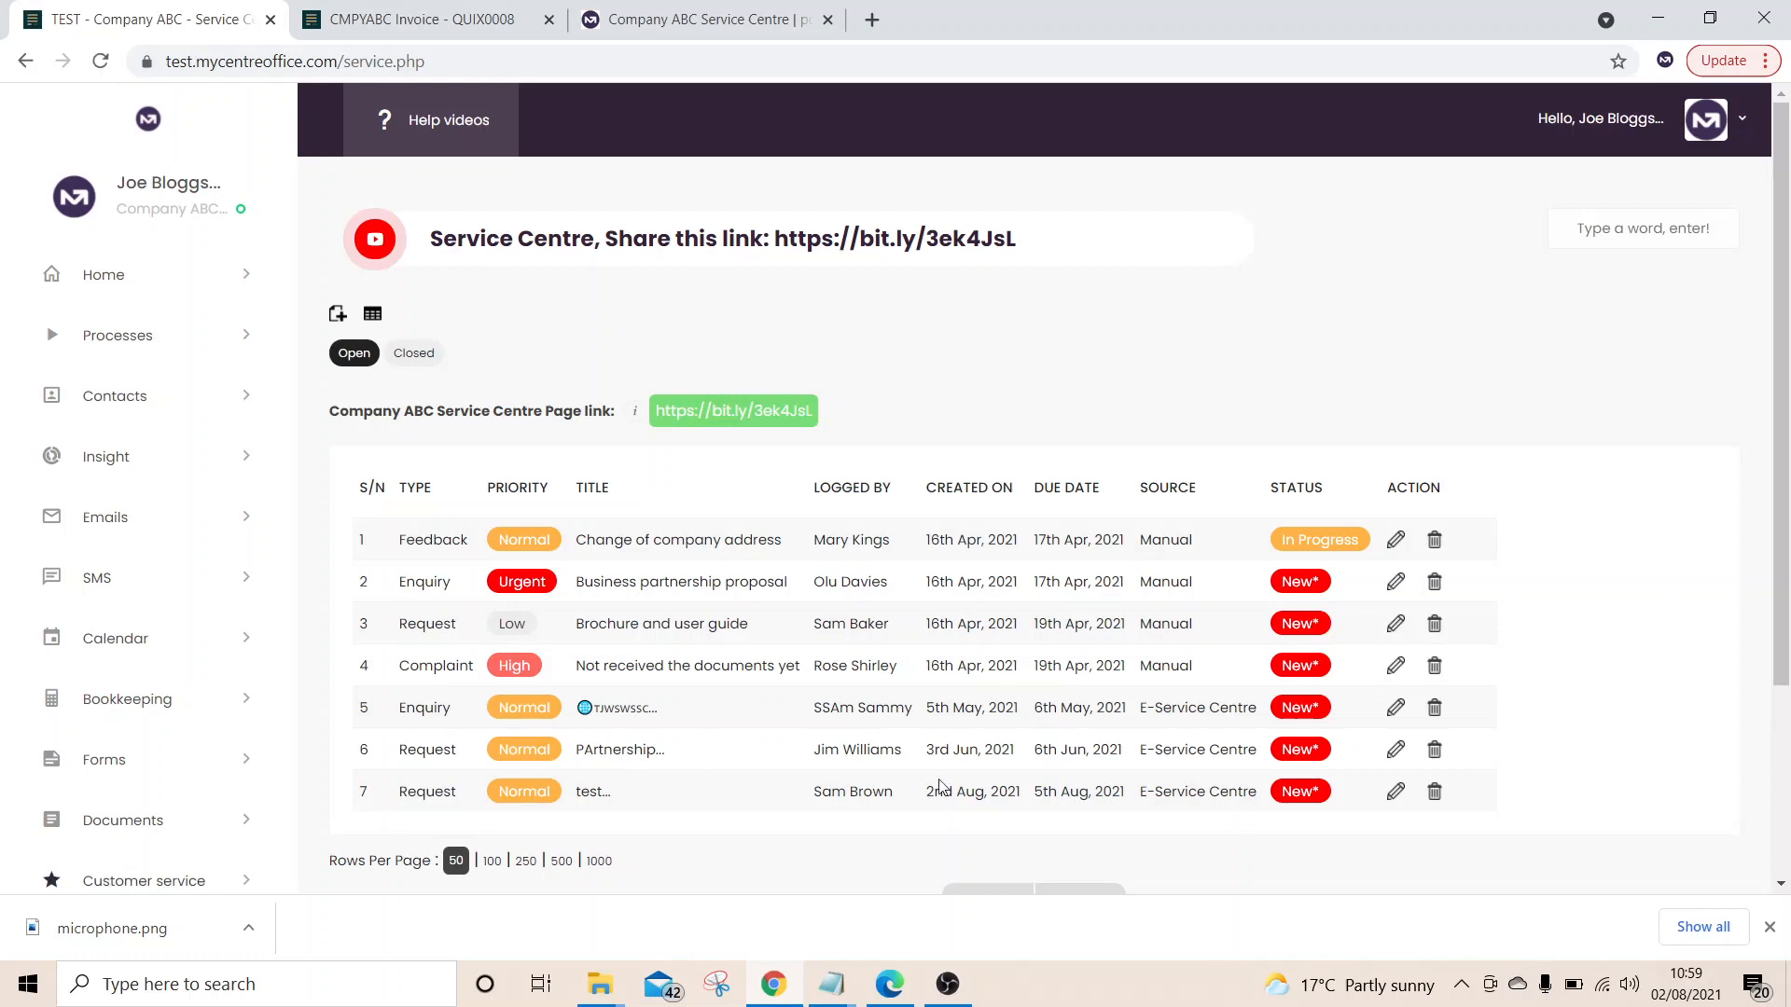
drag(1126, 795, 778, 795)
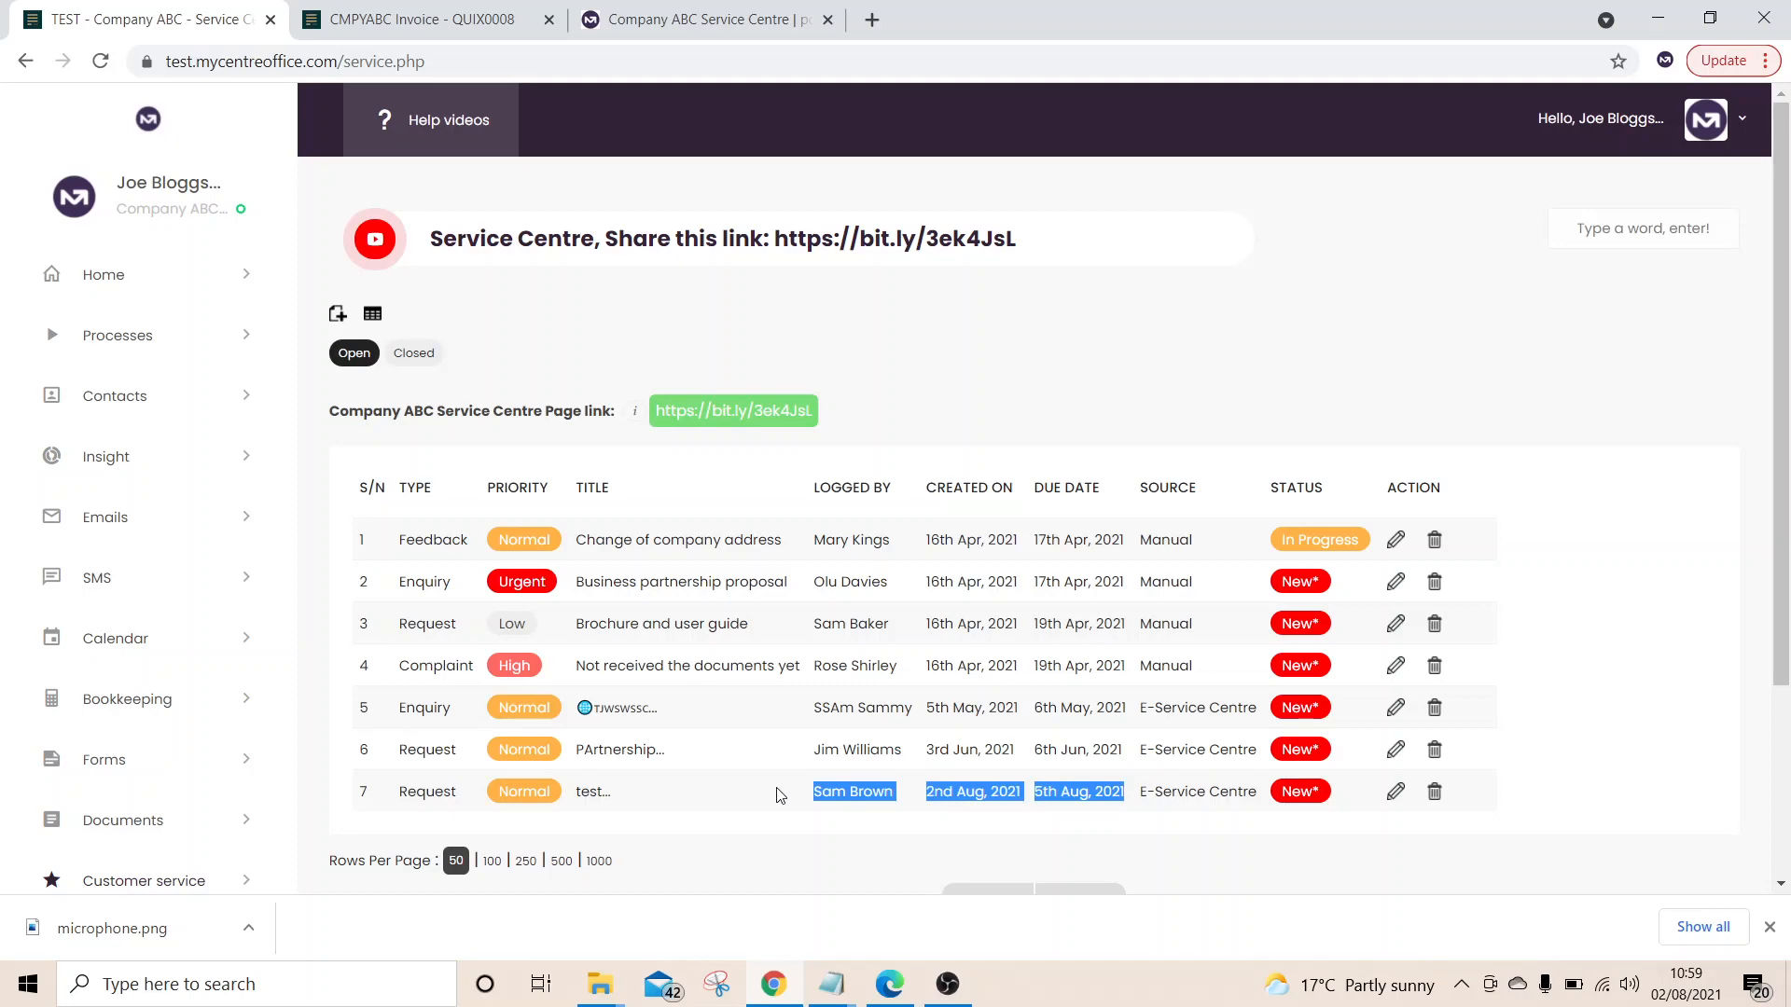
scroll(780, 795, down, 3)
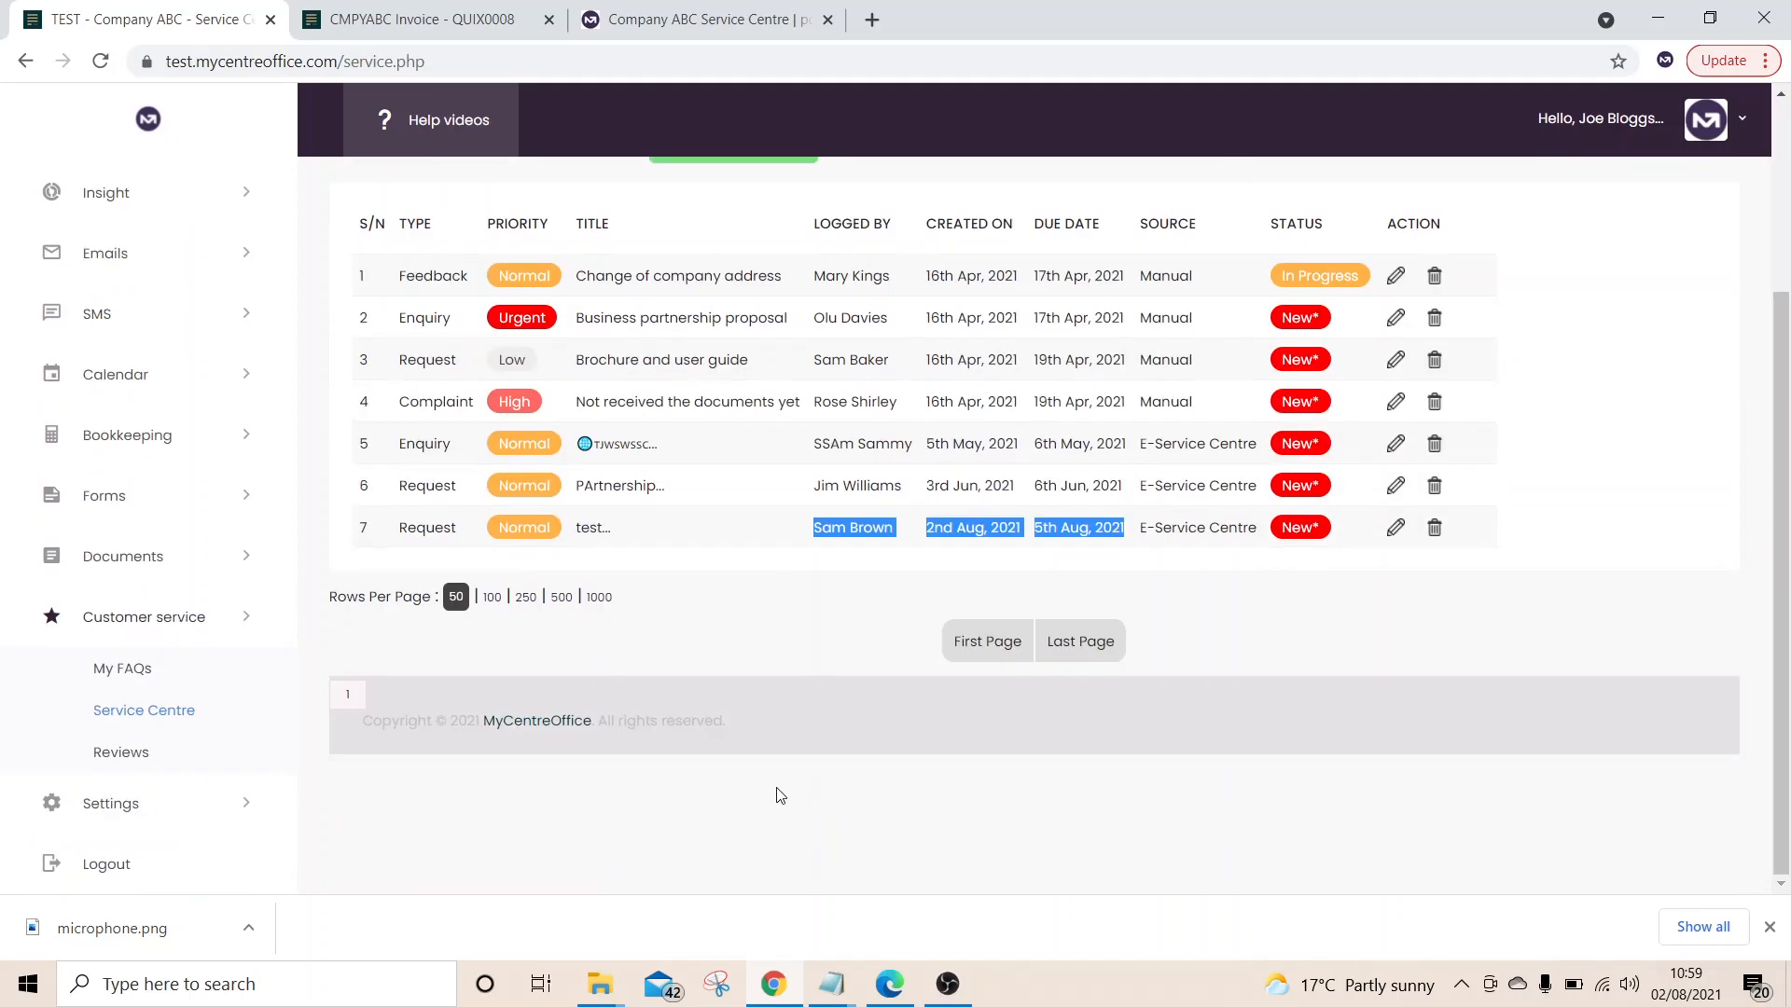
Open the Reviews page and launch its bit.ly customer review form in a new tab
click(133, 759)
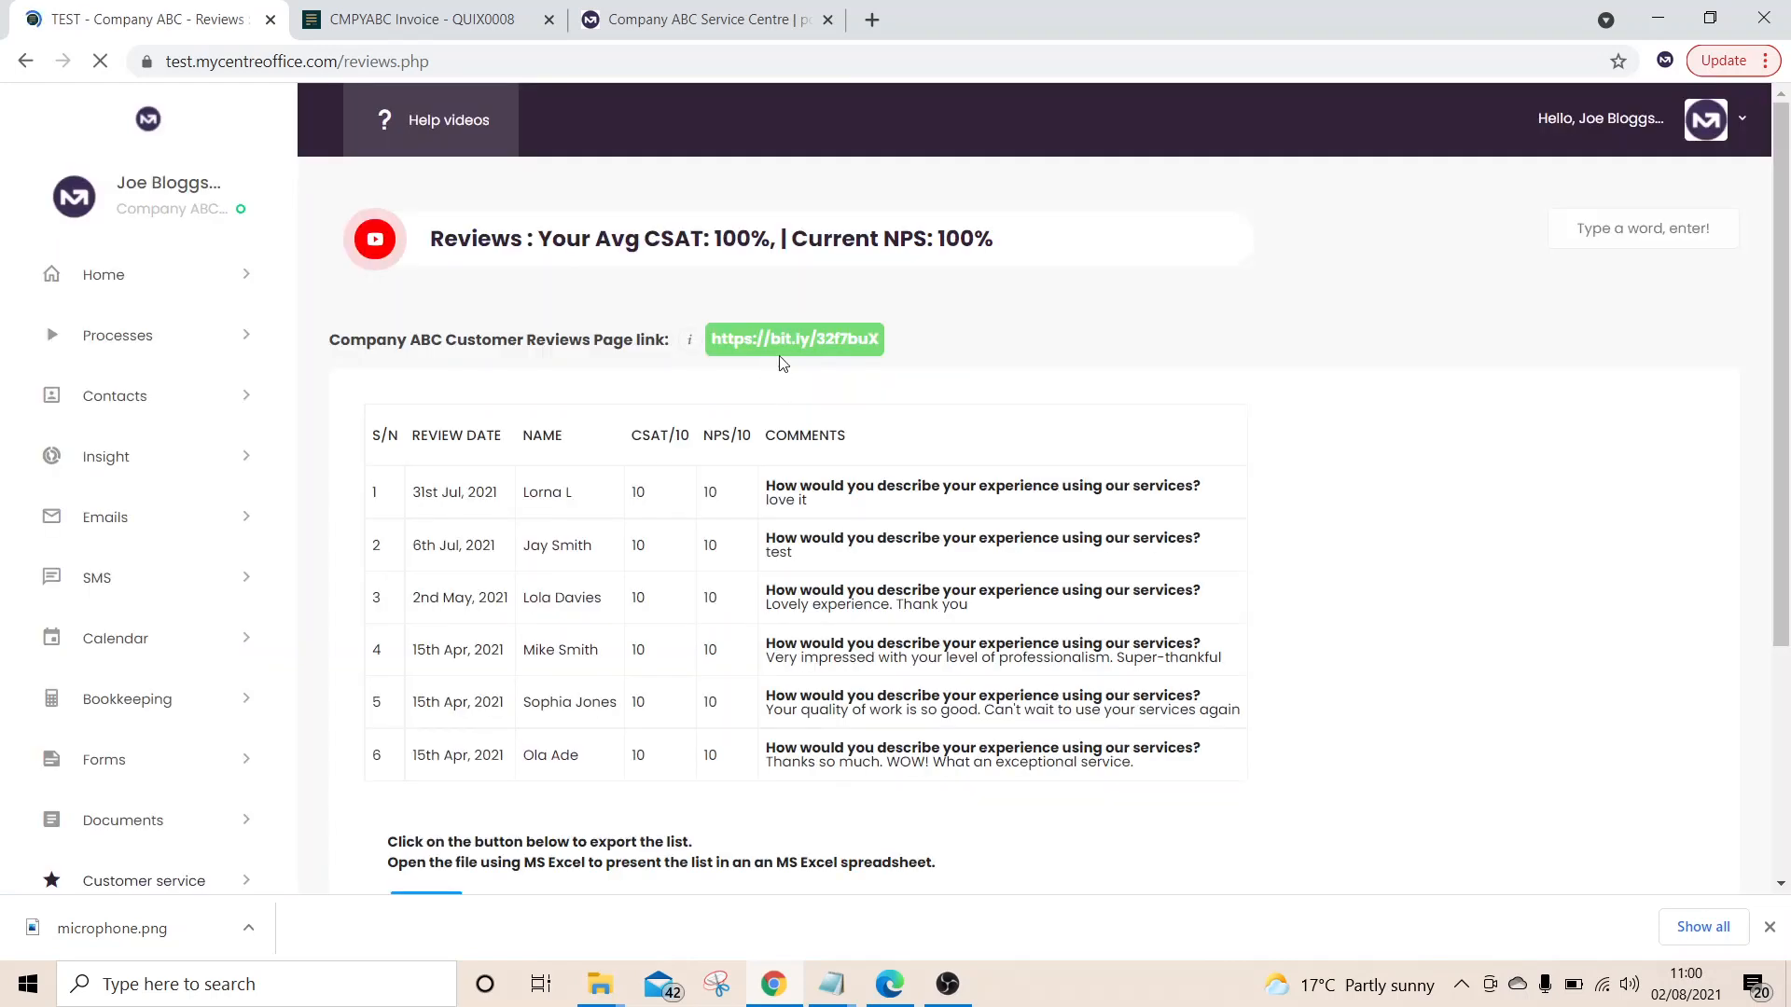
right_click(806, 358)
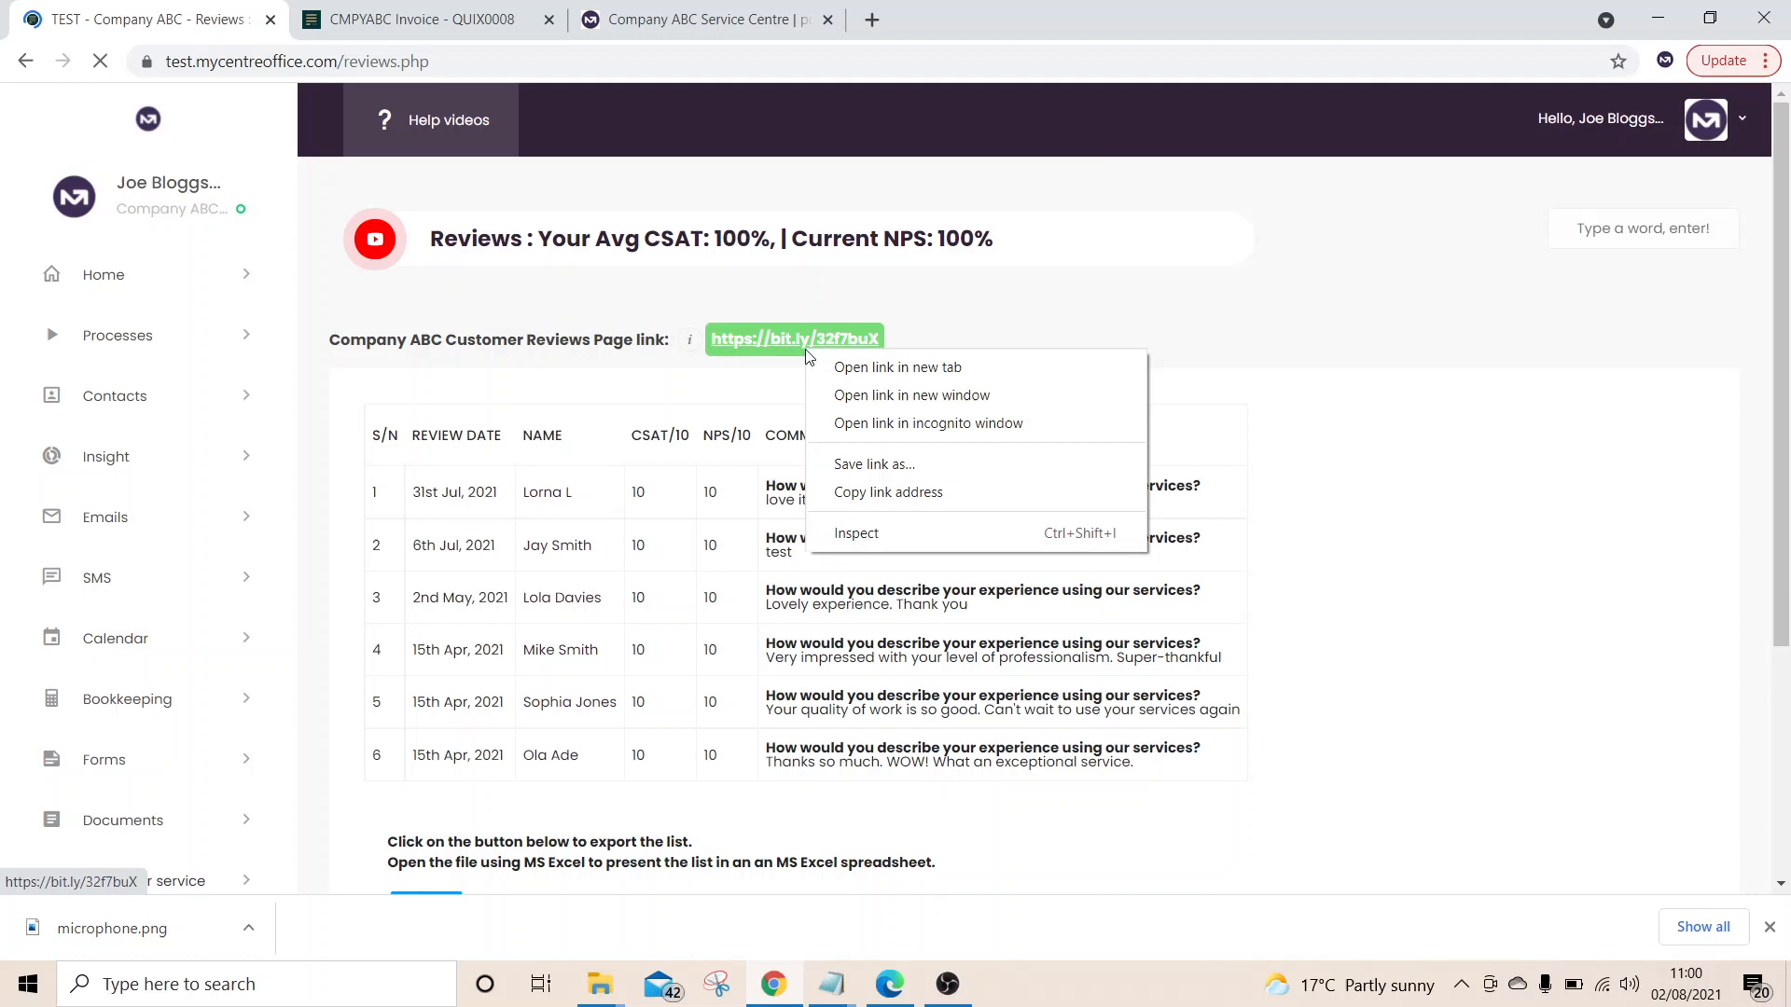
click(888, 367)
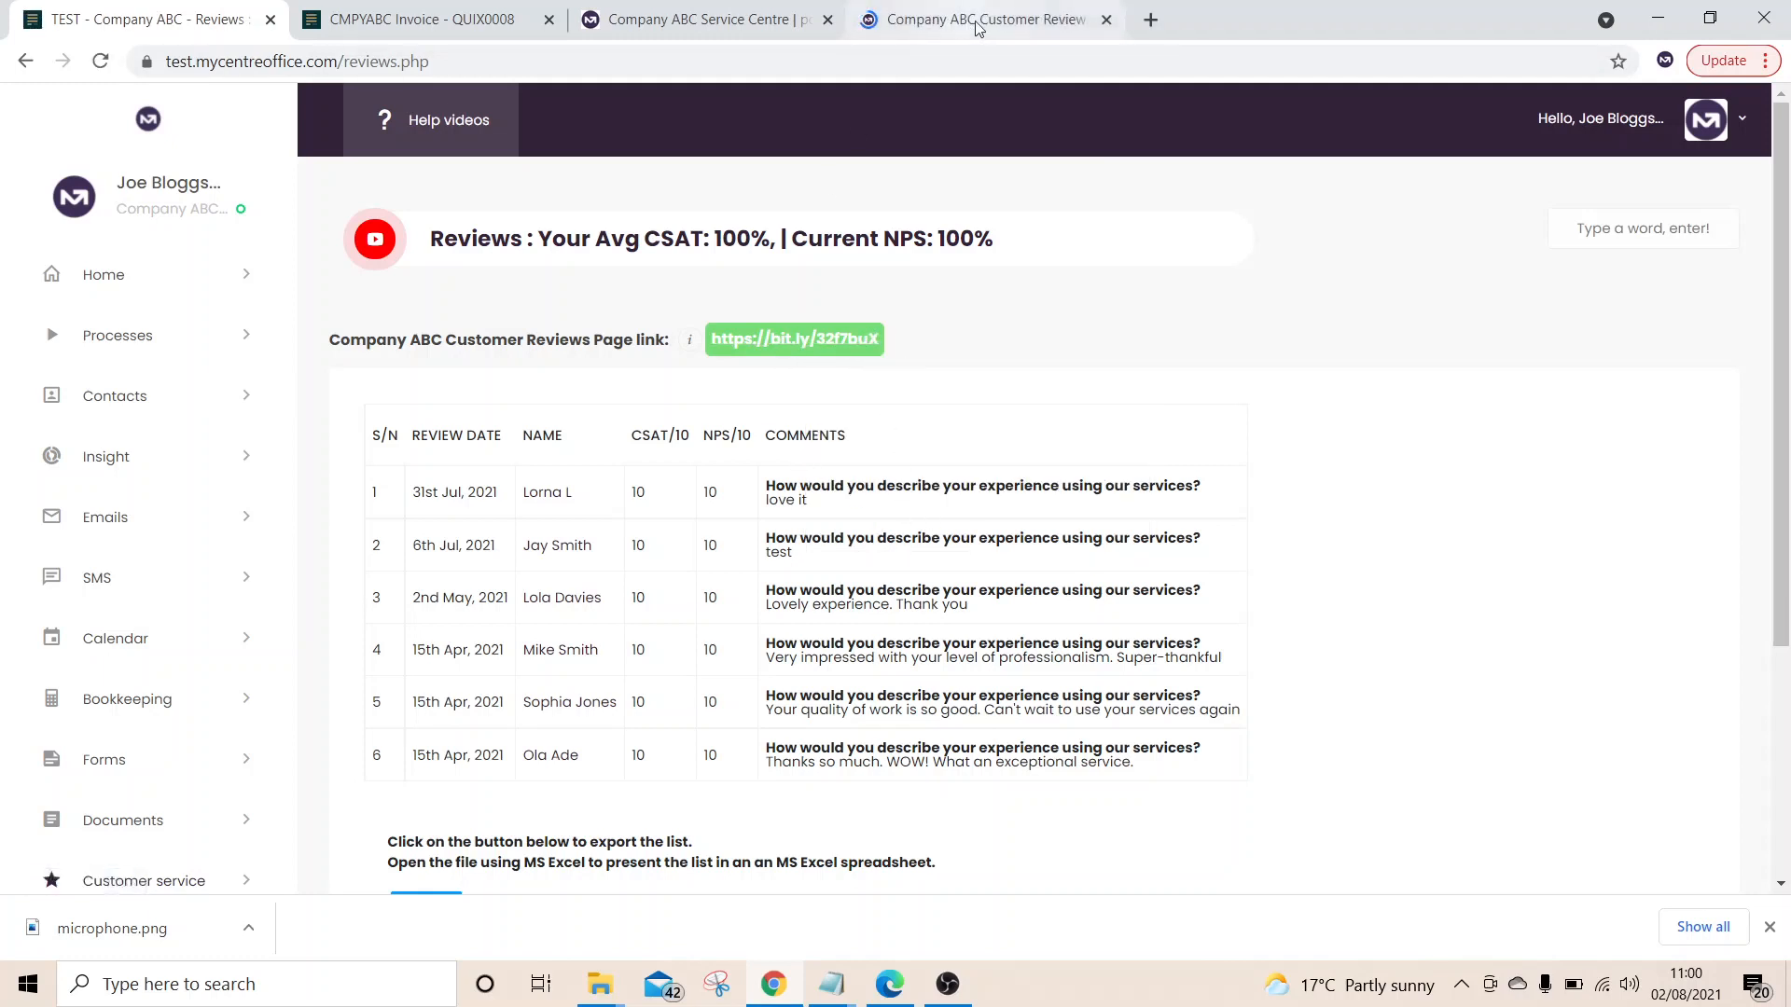
click(1004, 27)
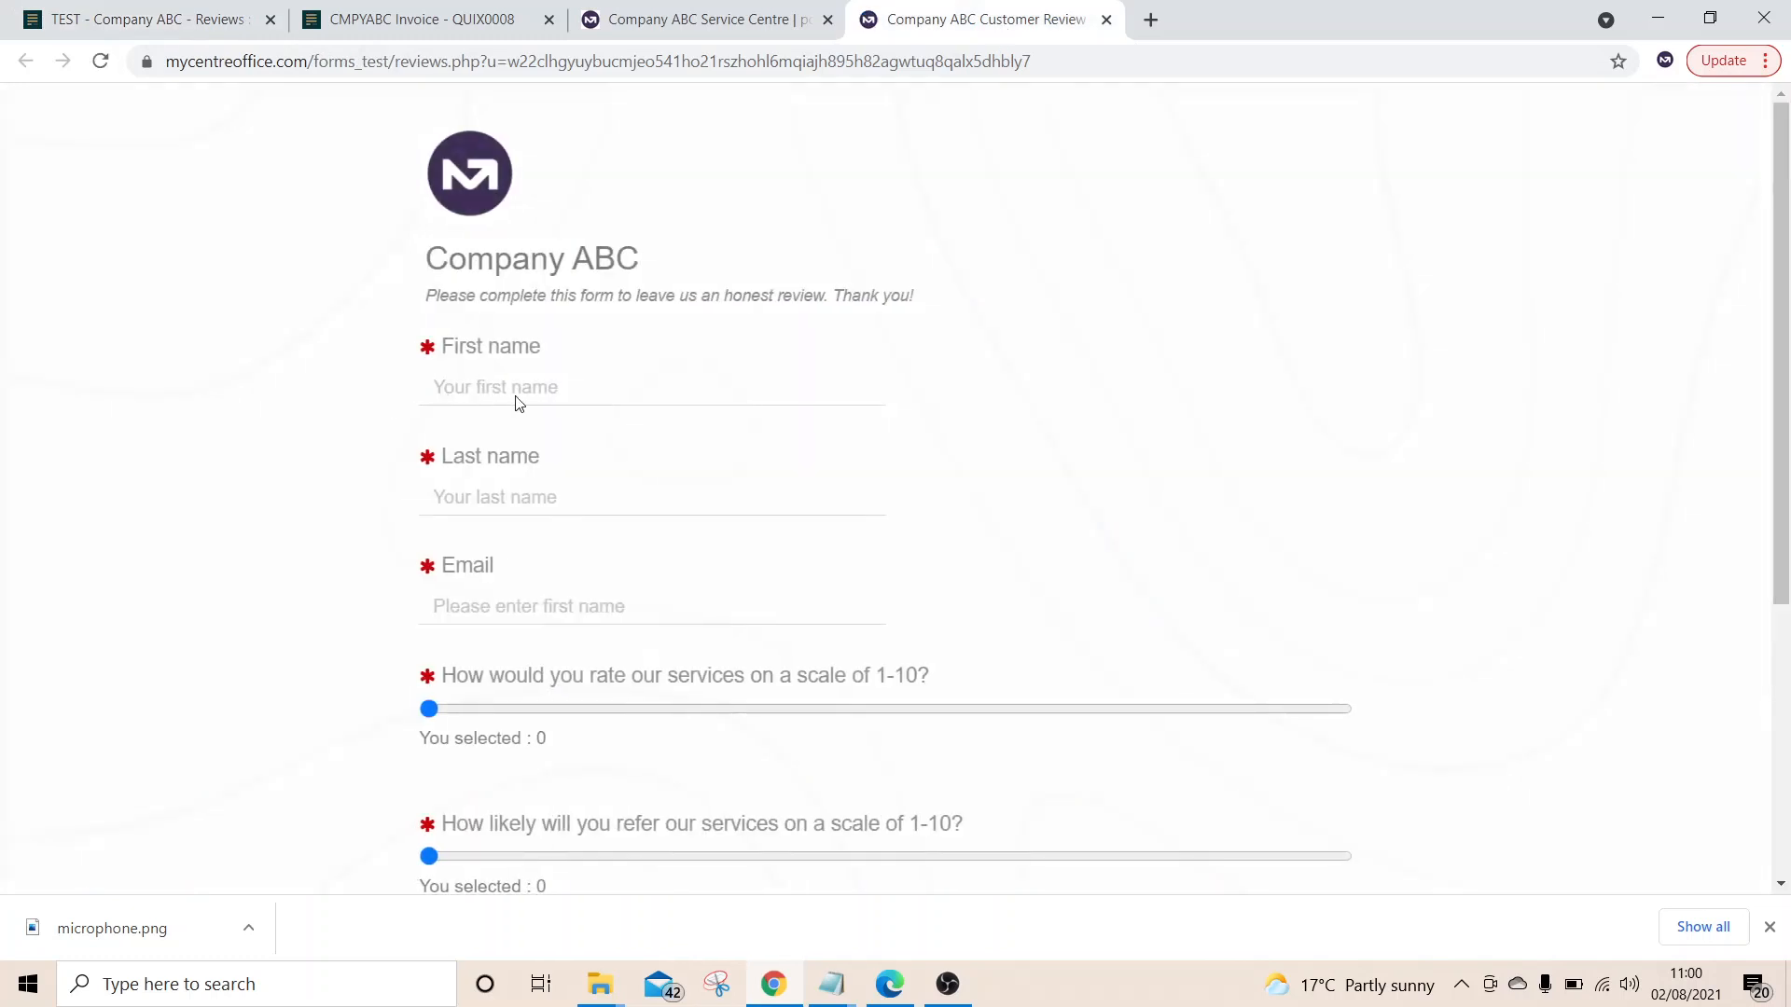
Enter the test reviewer's first name, last name and email on the review form
click(518, 403)
key(Tab)
key(Tab)
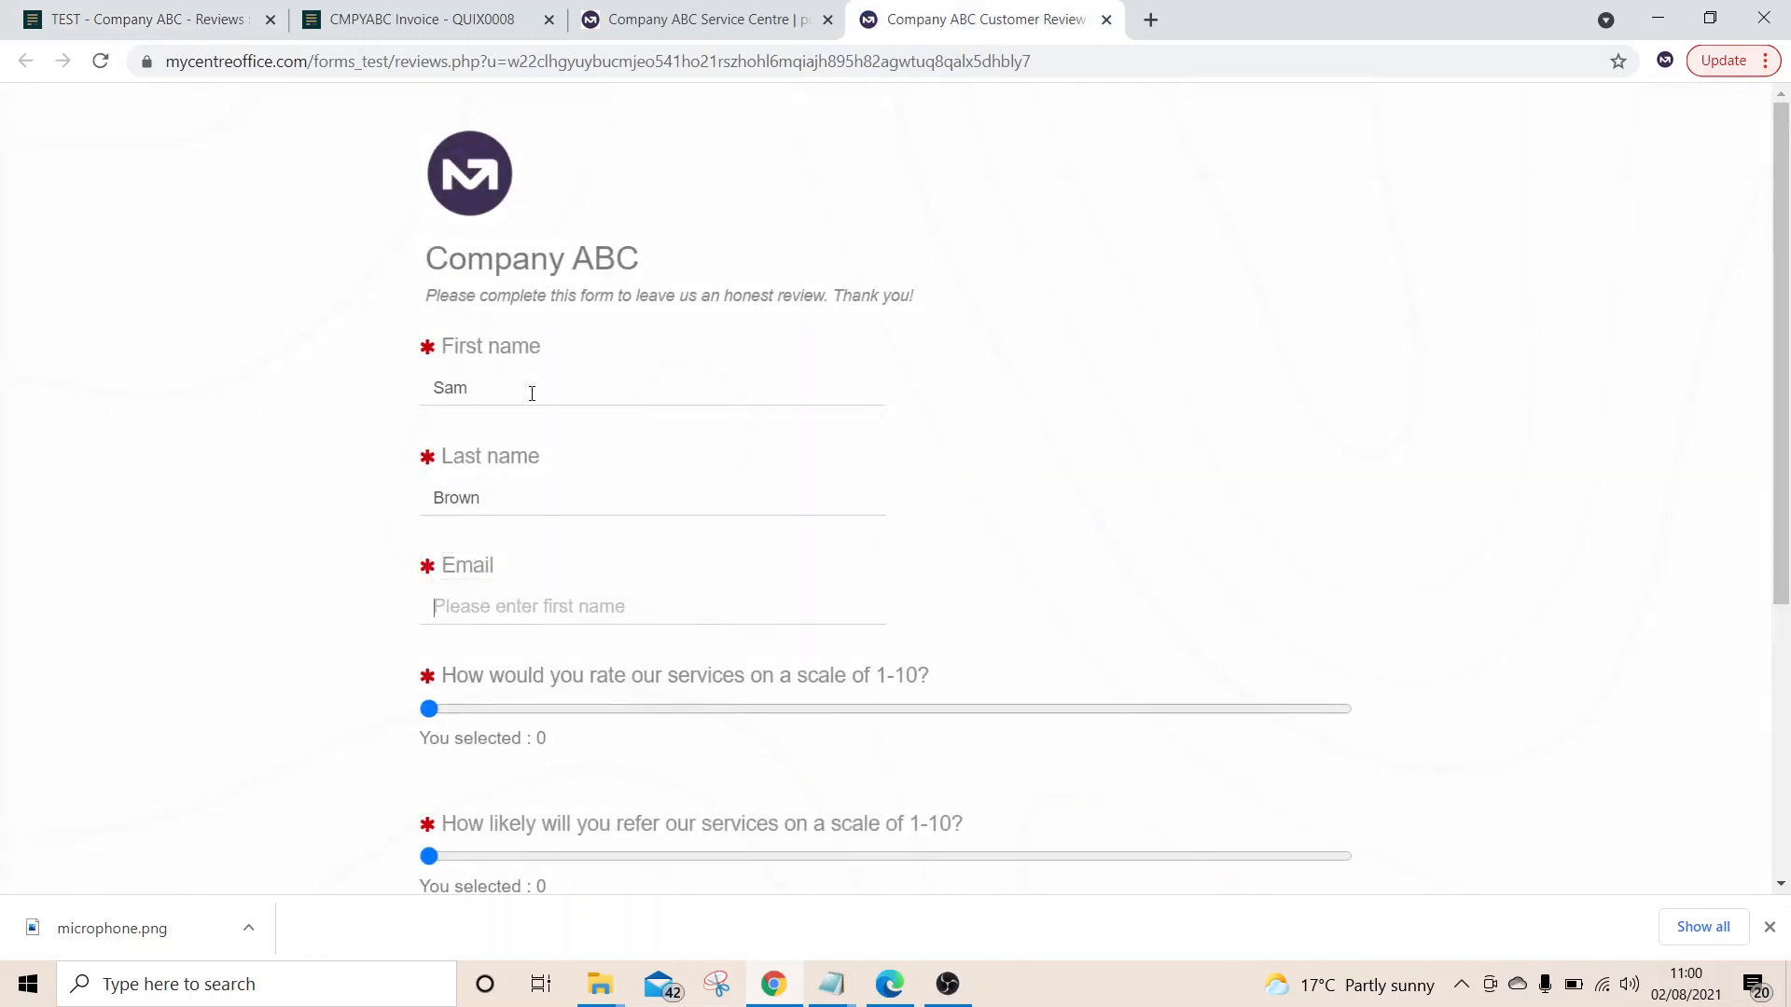
text(sam@test.com)
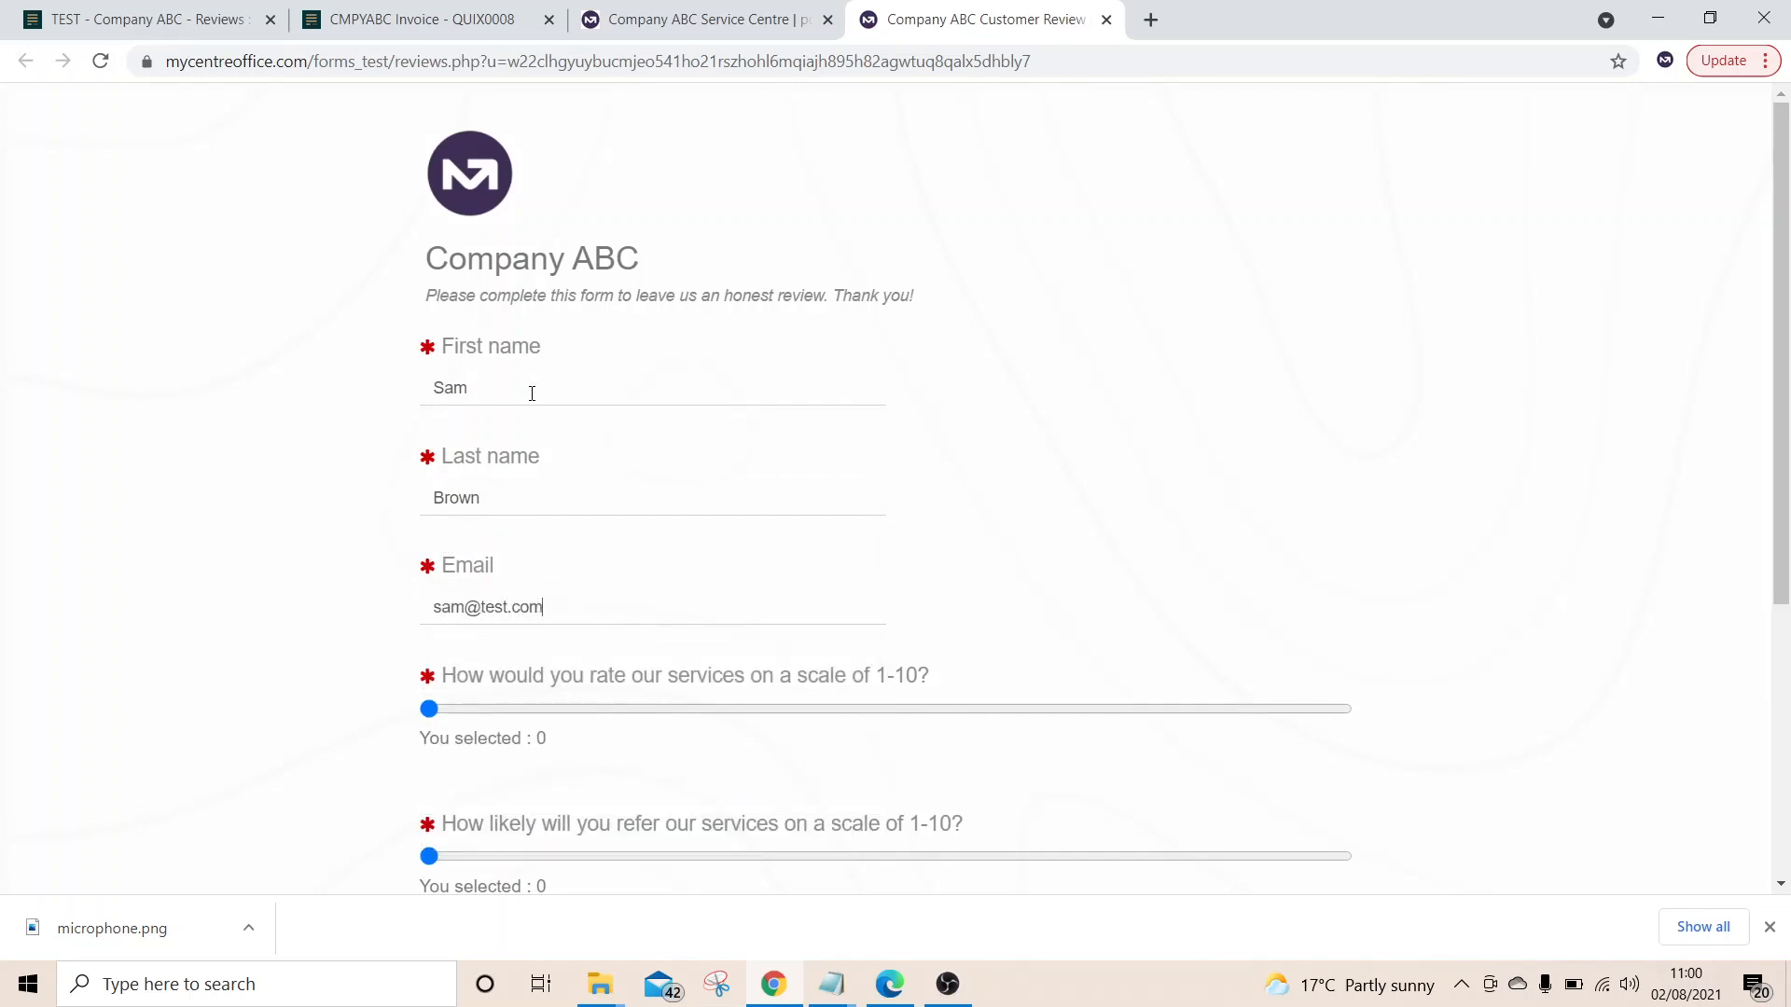
Set both rating sliders to 10, add the comment 'test', and submit the review
scroll(532, 393, down, 4)
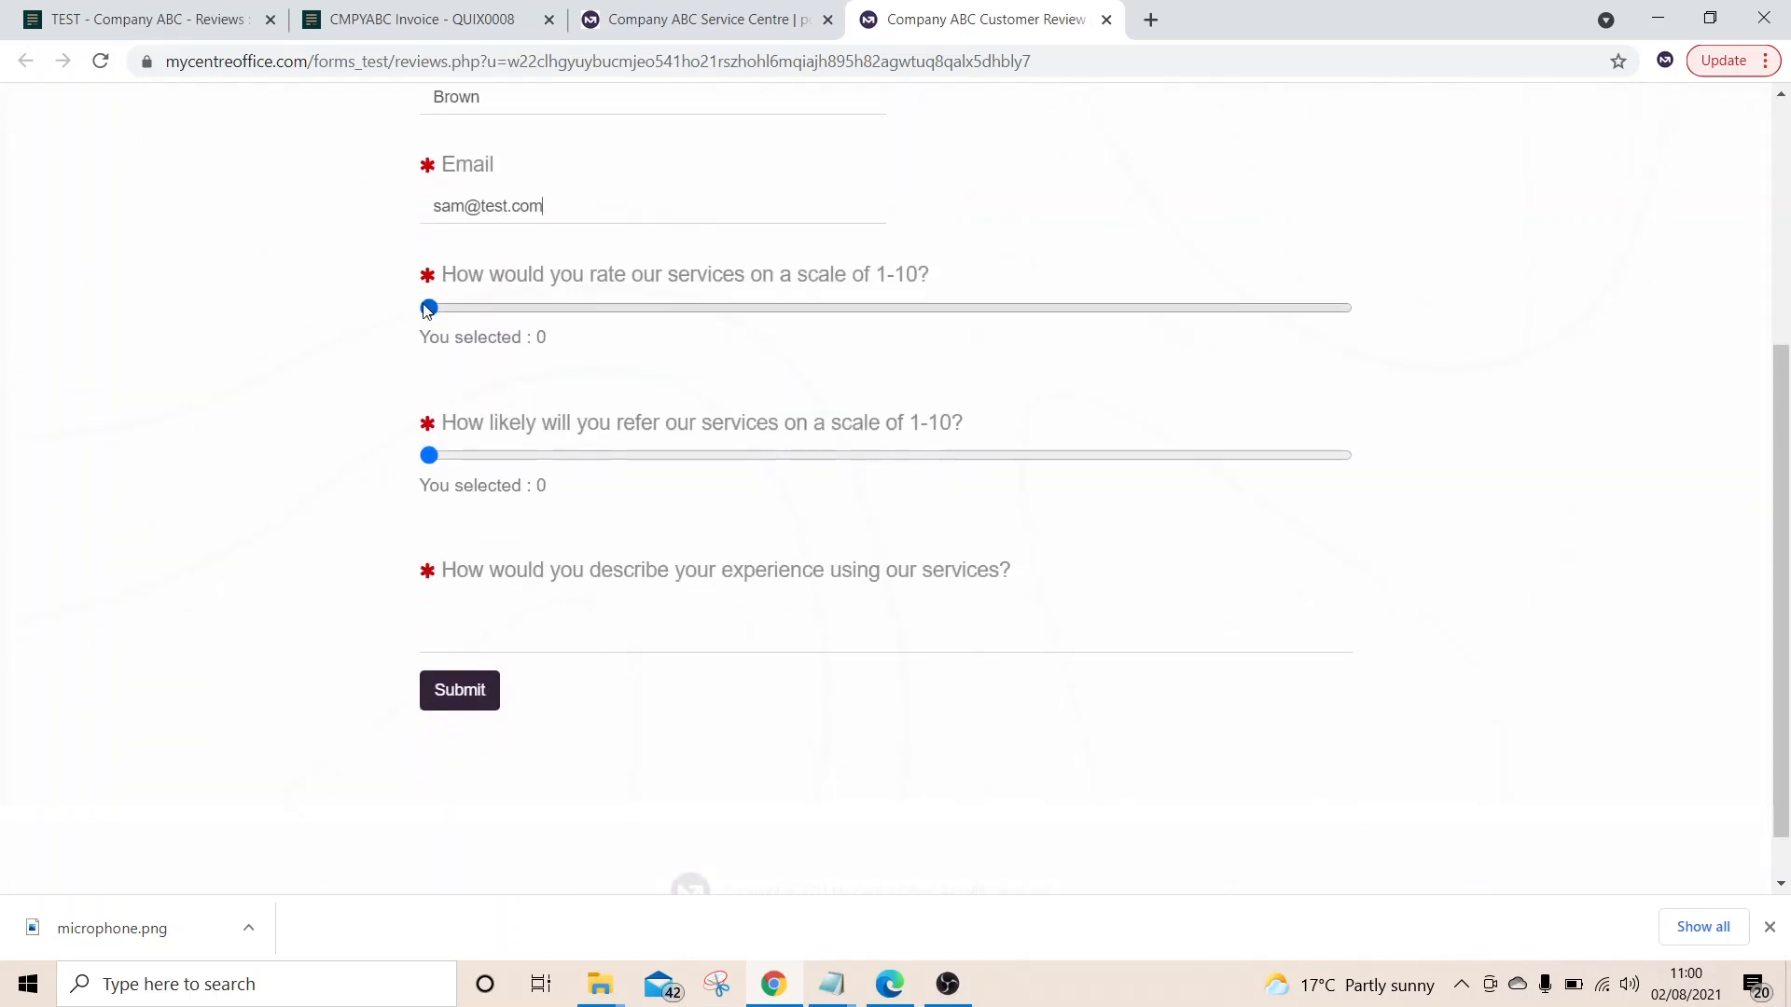
drag(429, 307, 1362, 359)
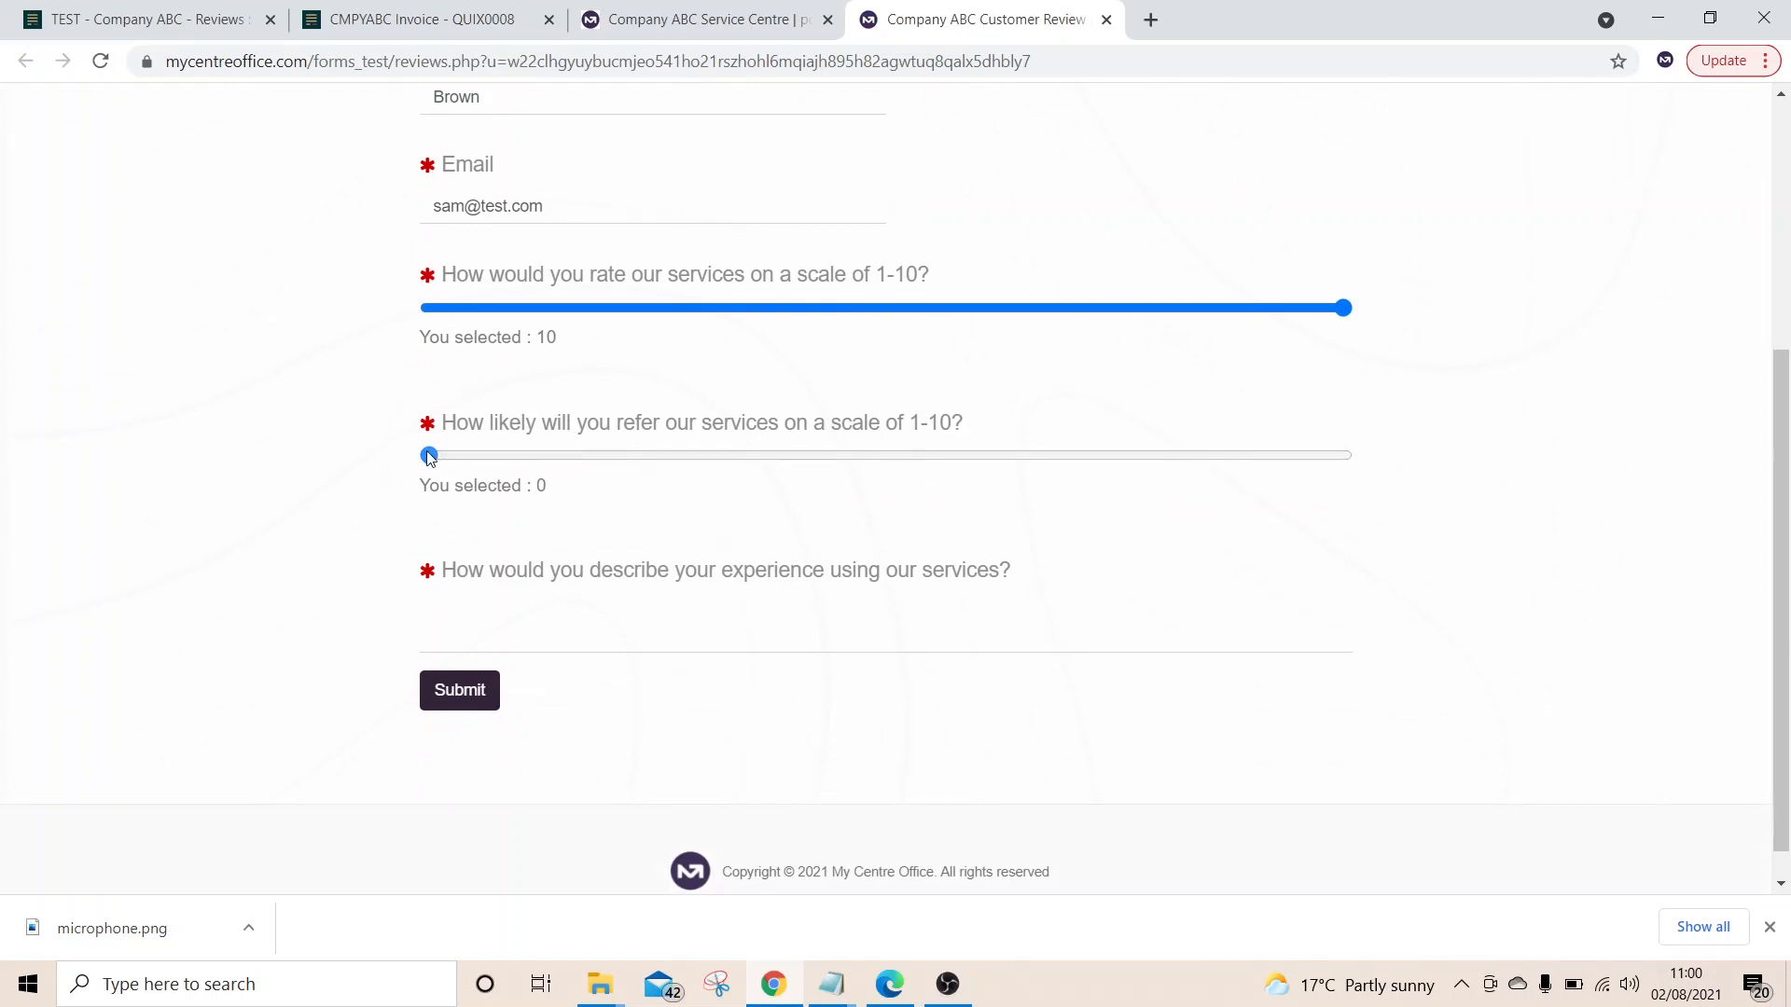
drag(429, 455, 1461, 505)
click(1108, 636)
text(es)
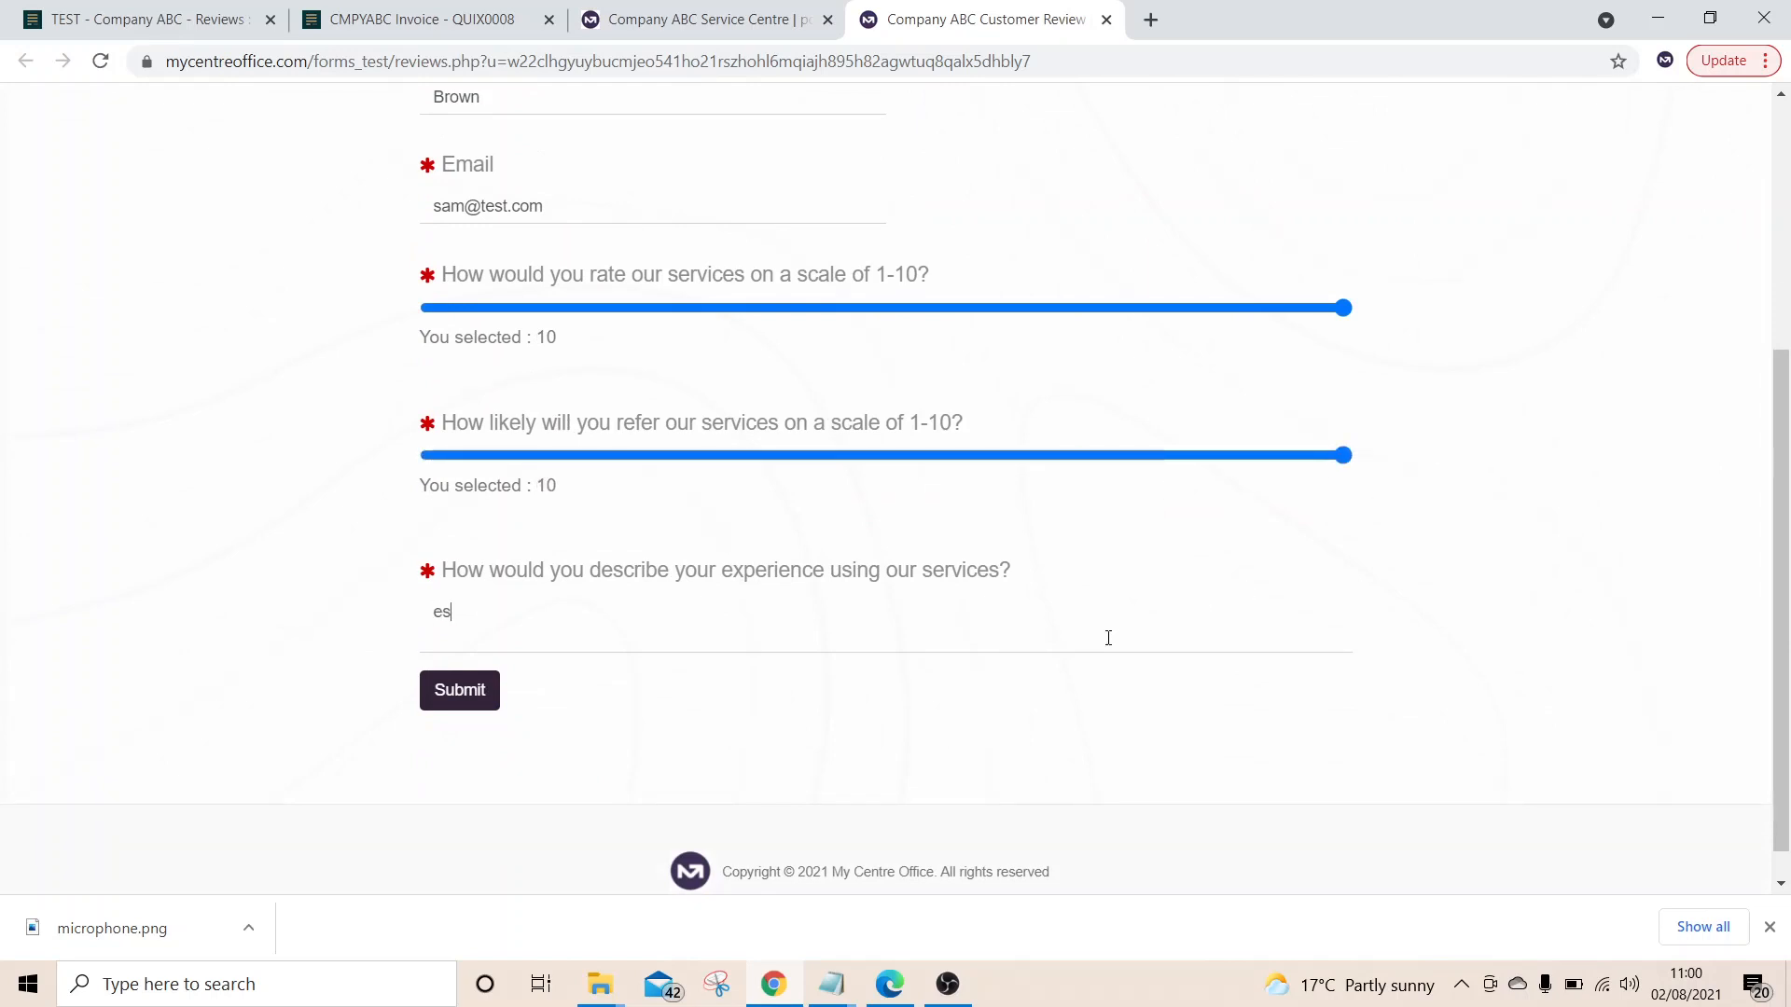
key(BackSpace)
key(BackSpace)
text(test)
click(476, 691)
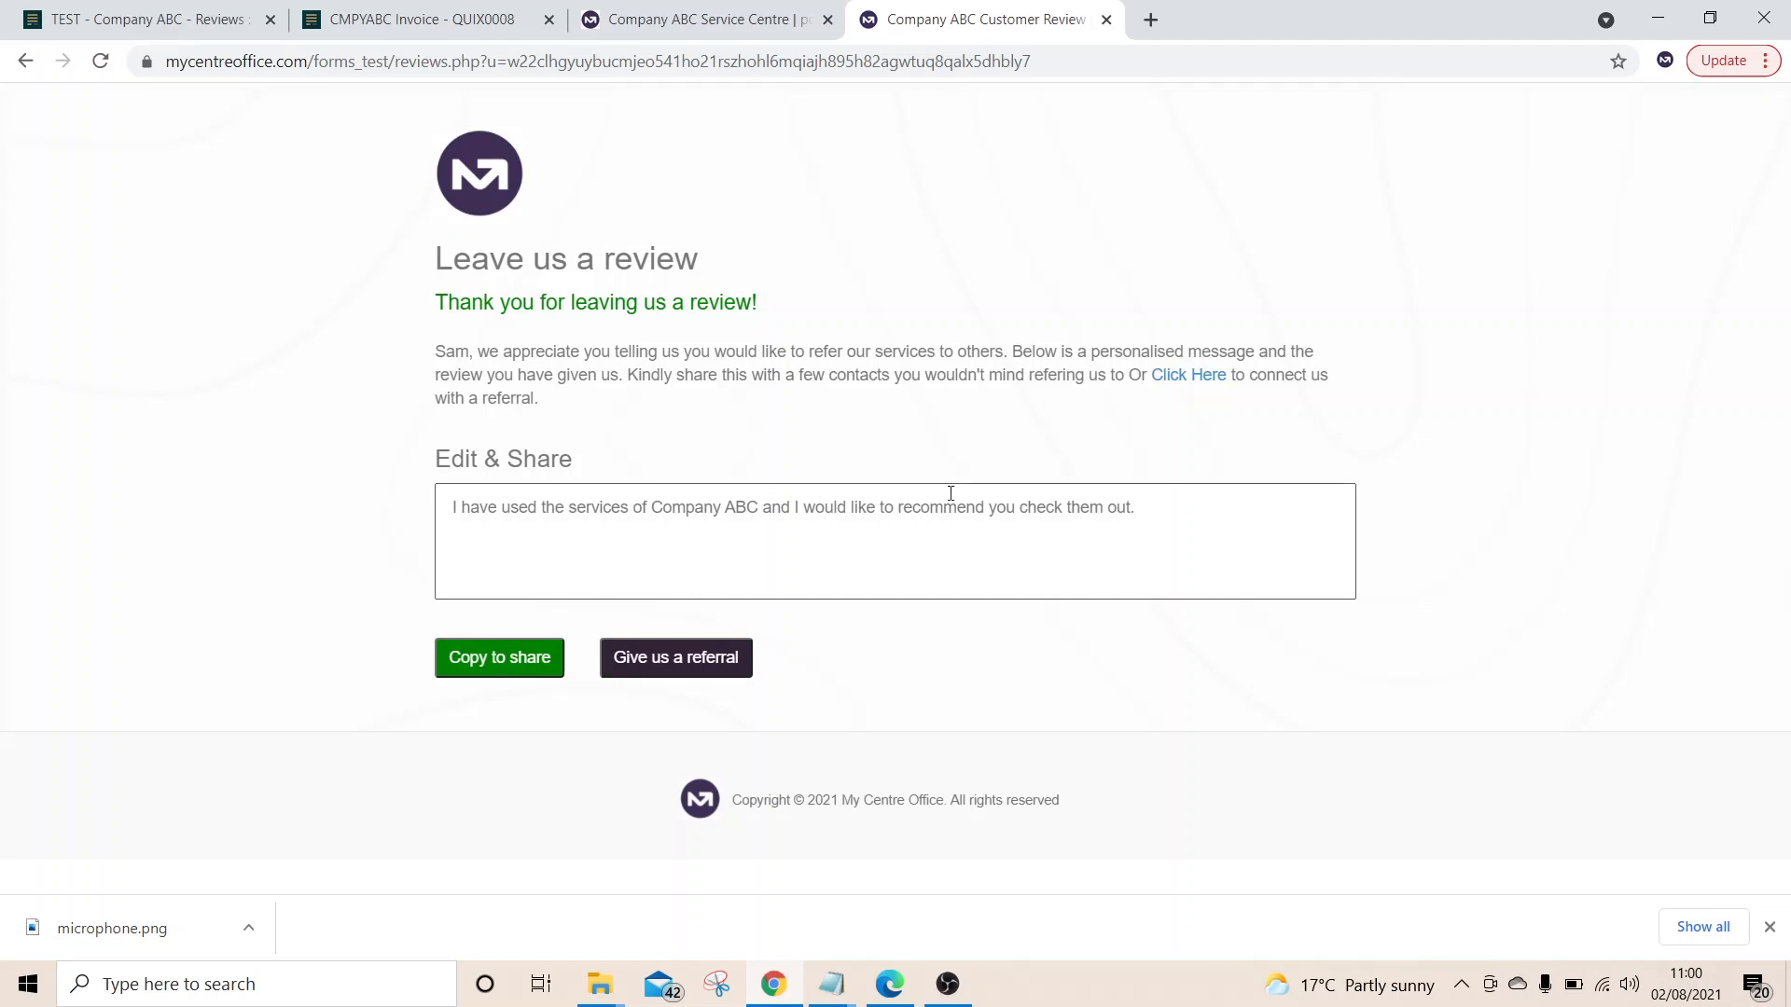
Copy the personalised review message to share, then go to the 'Give us a referral' form
drag(1204, 528, 447, 508)
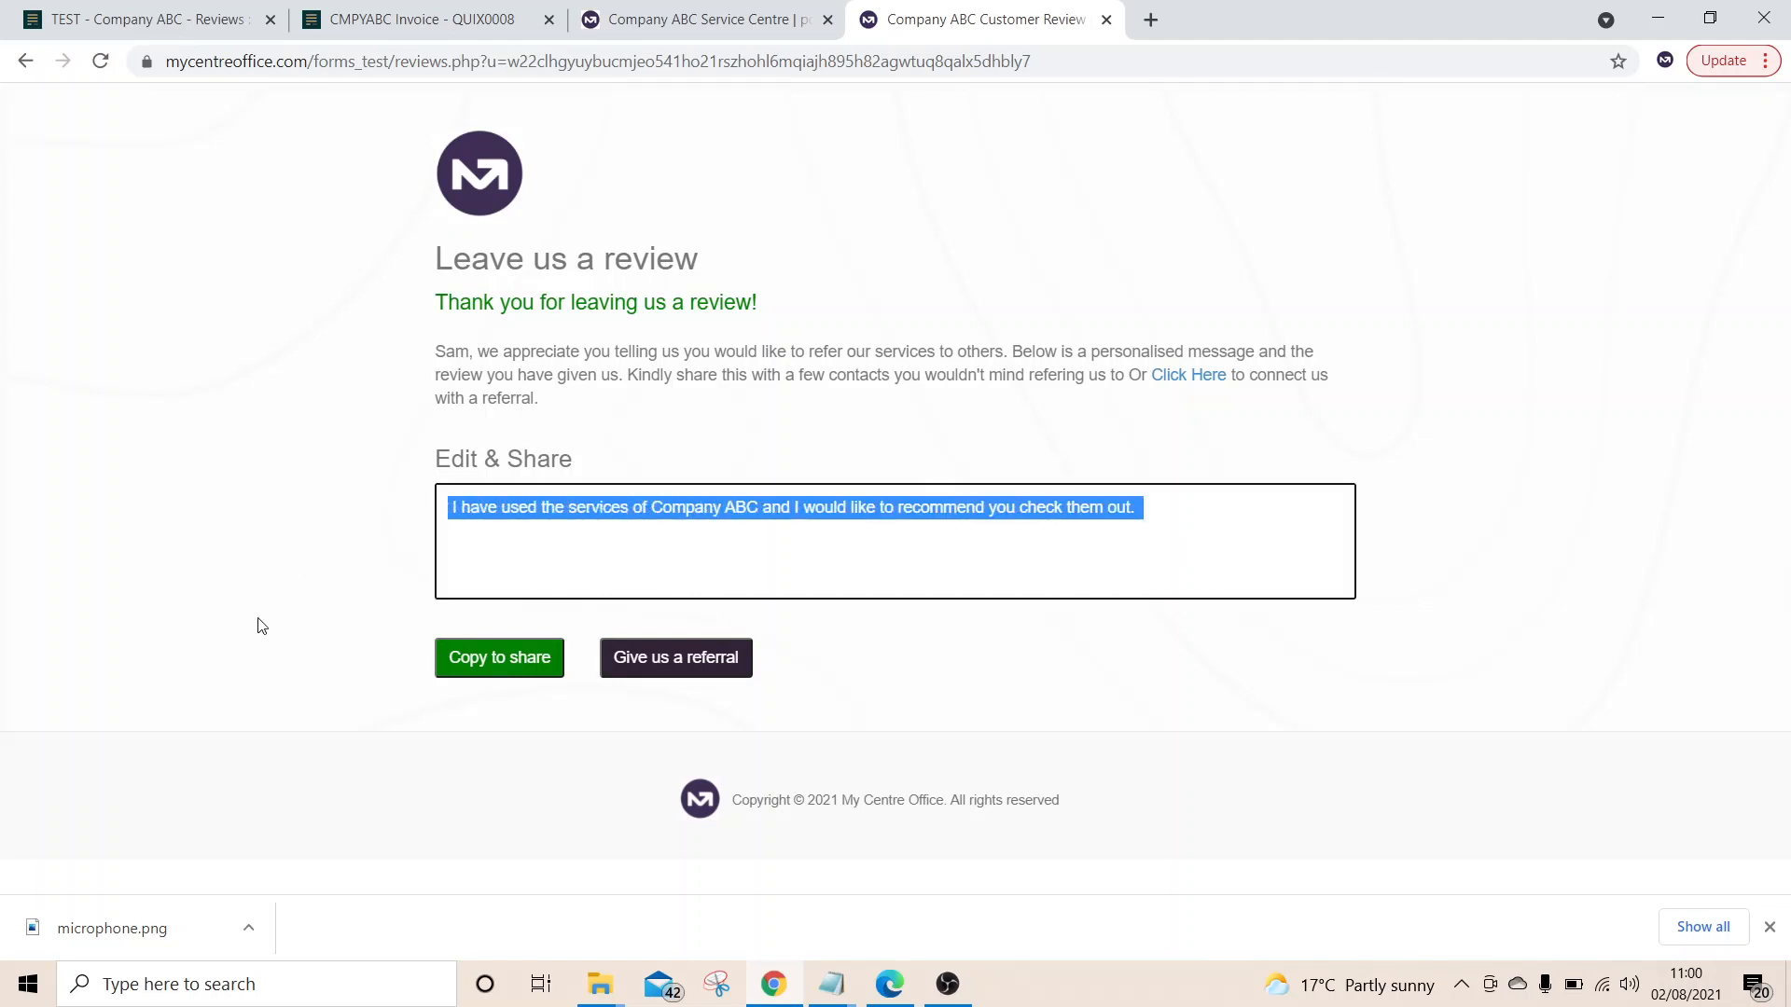
click(501, 664)
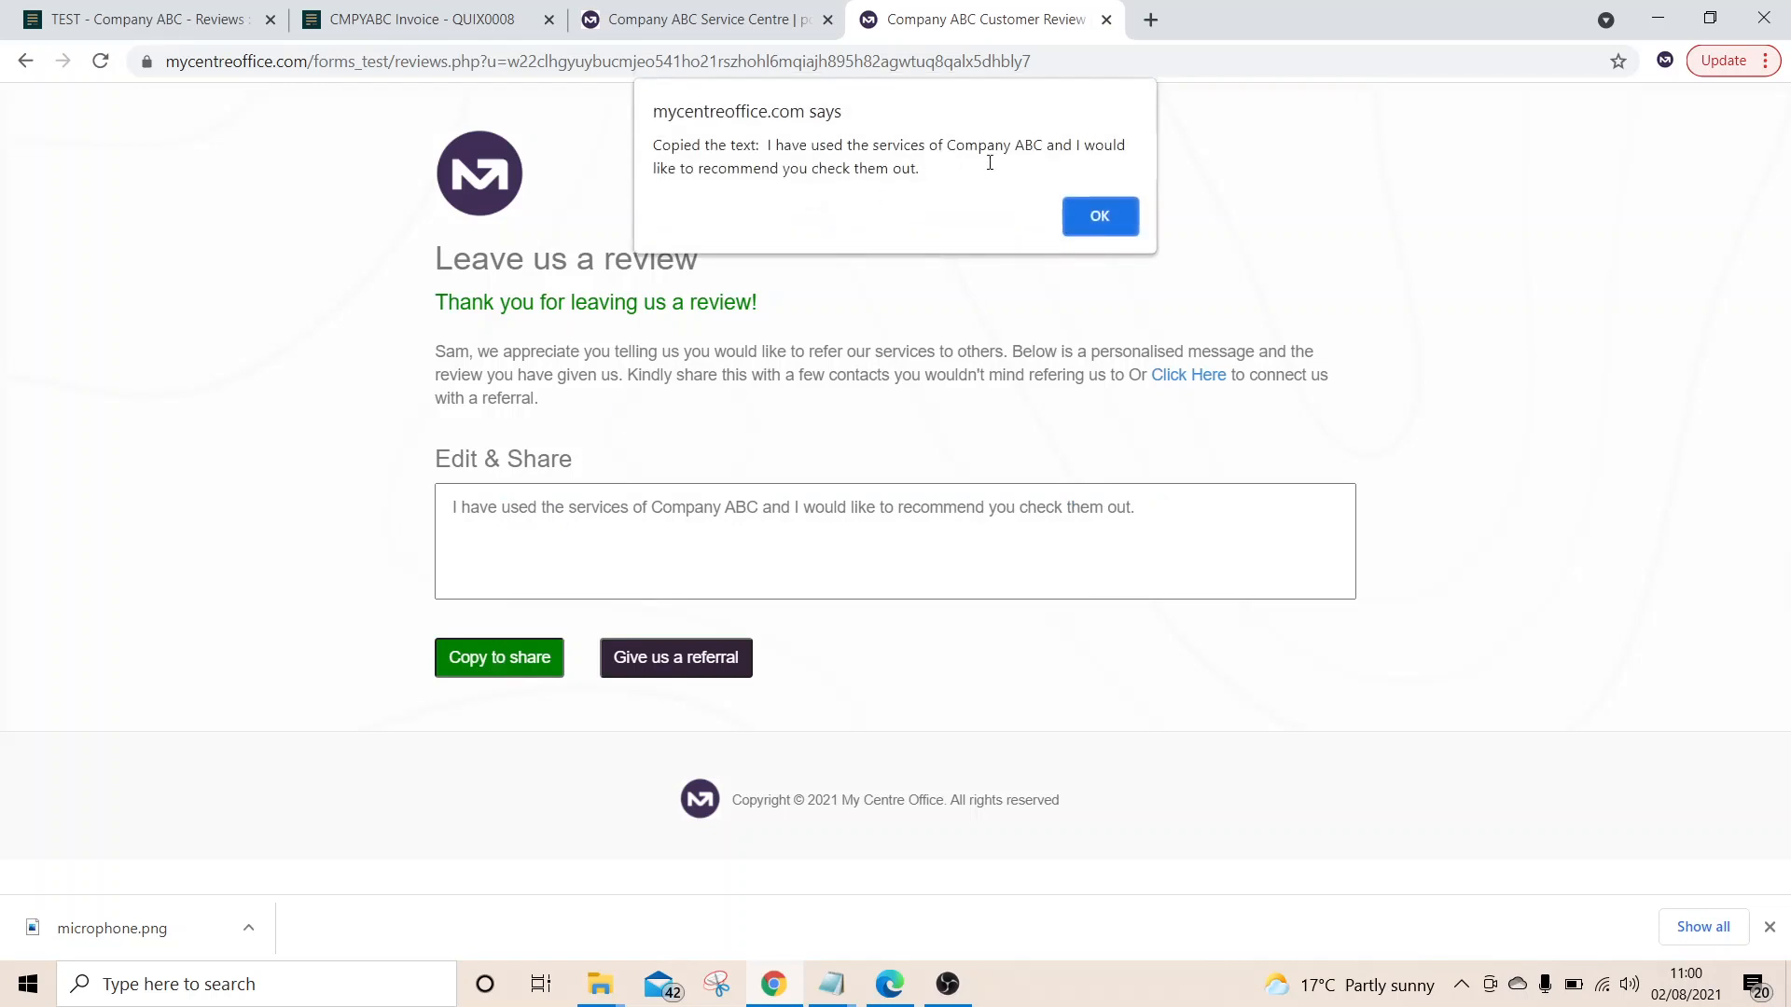
click(1101, 224)
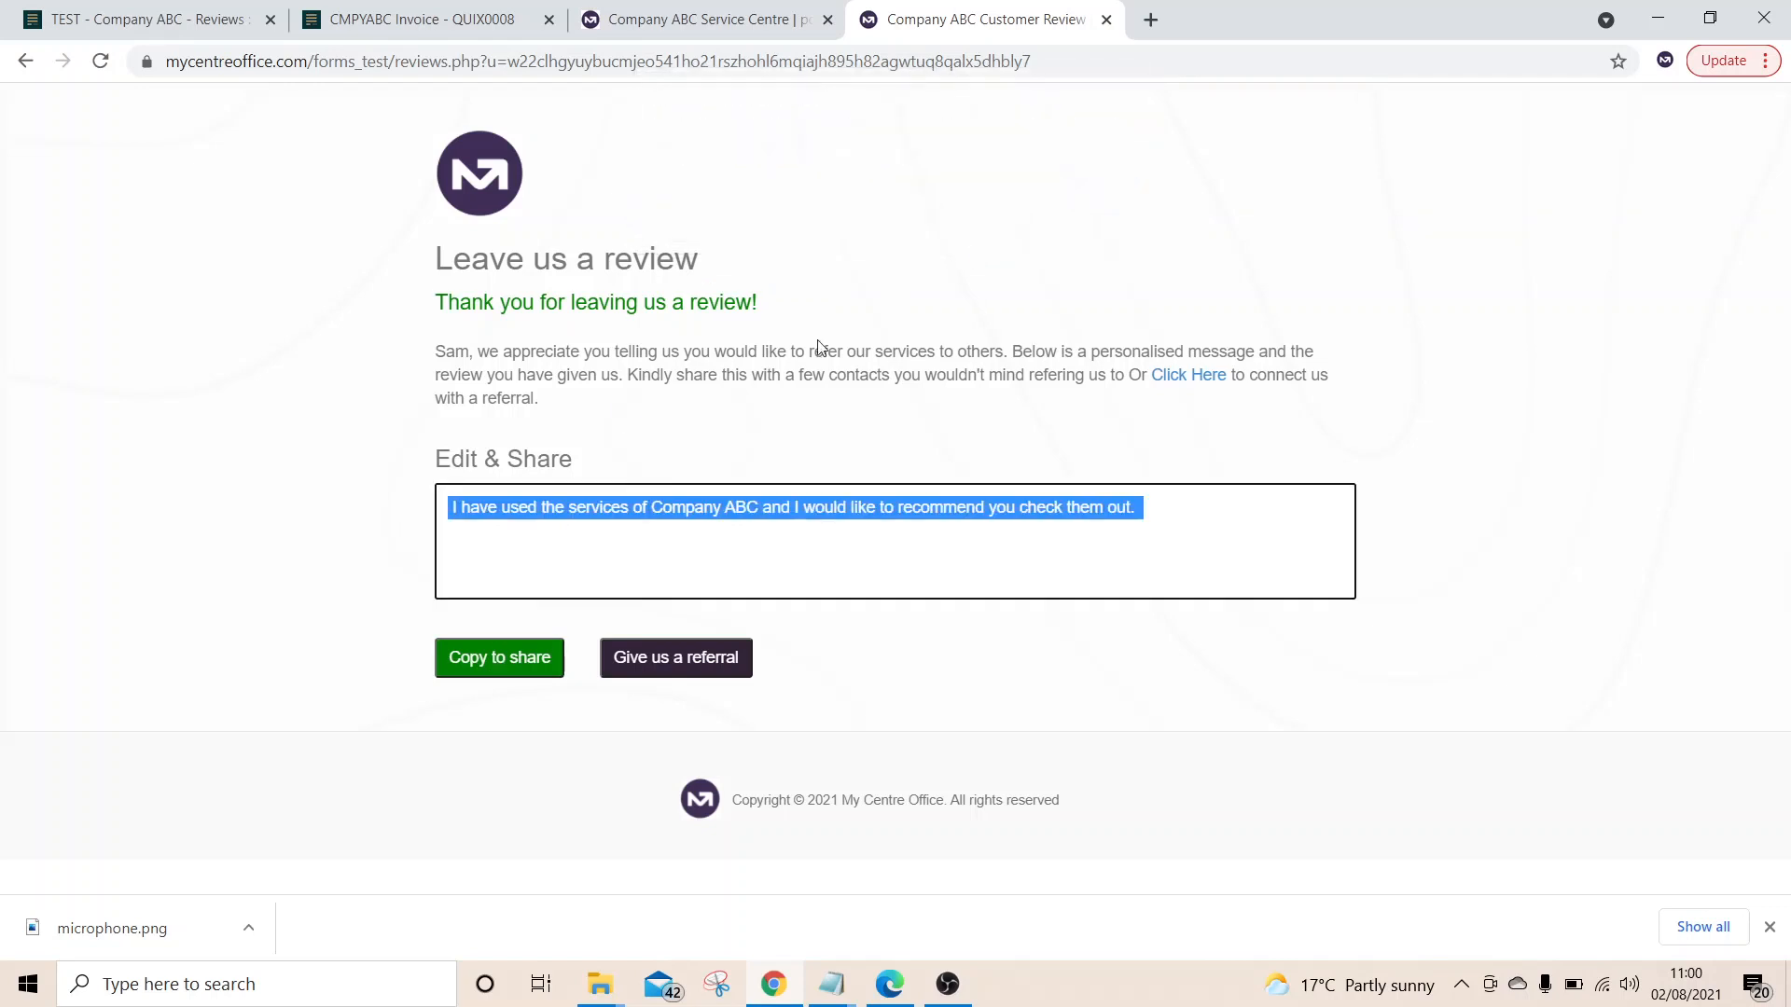
click(671, 664)
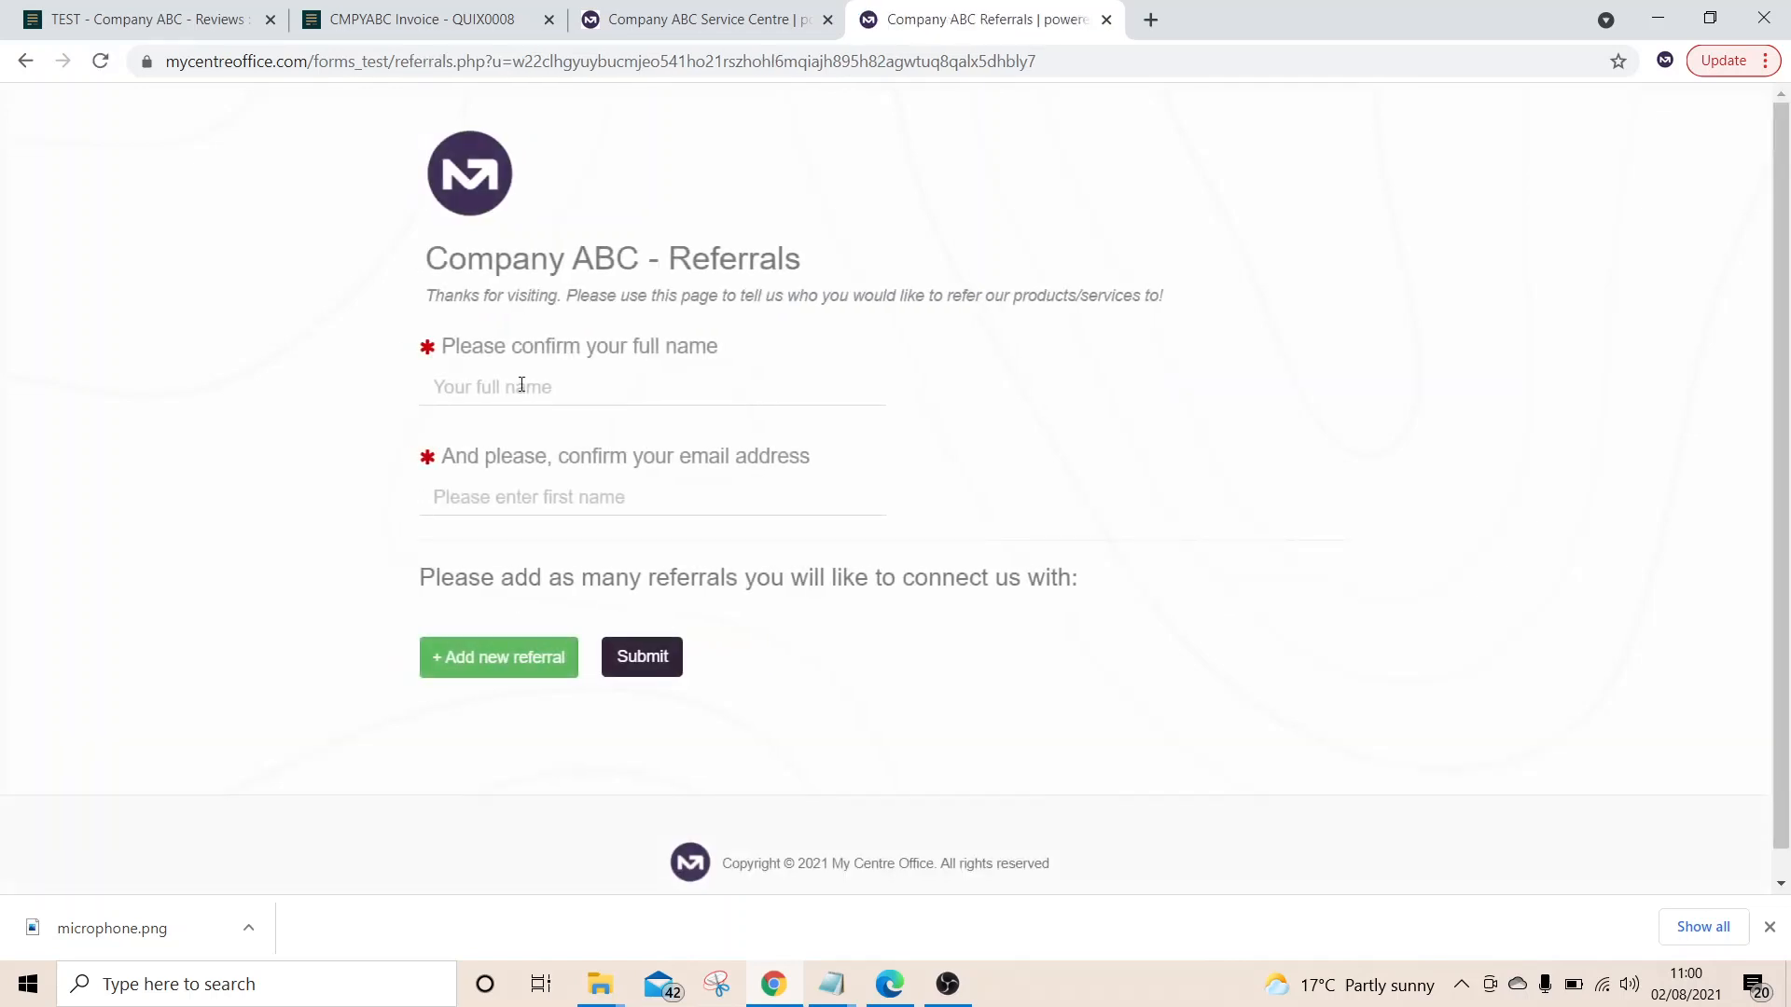
Confirm the referrer's full name and email on the referrals form
click(522, 385)
key(Tab)
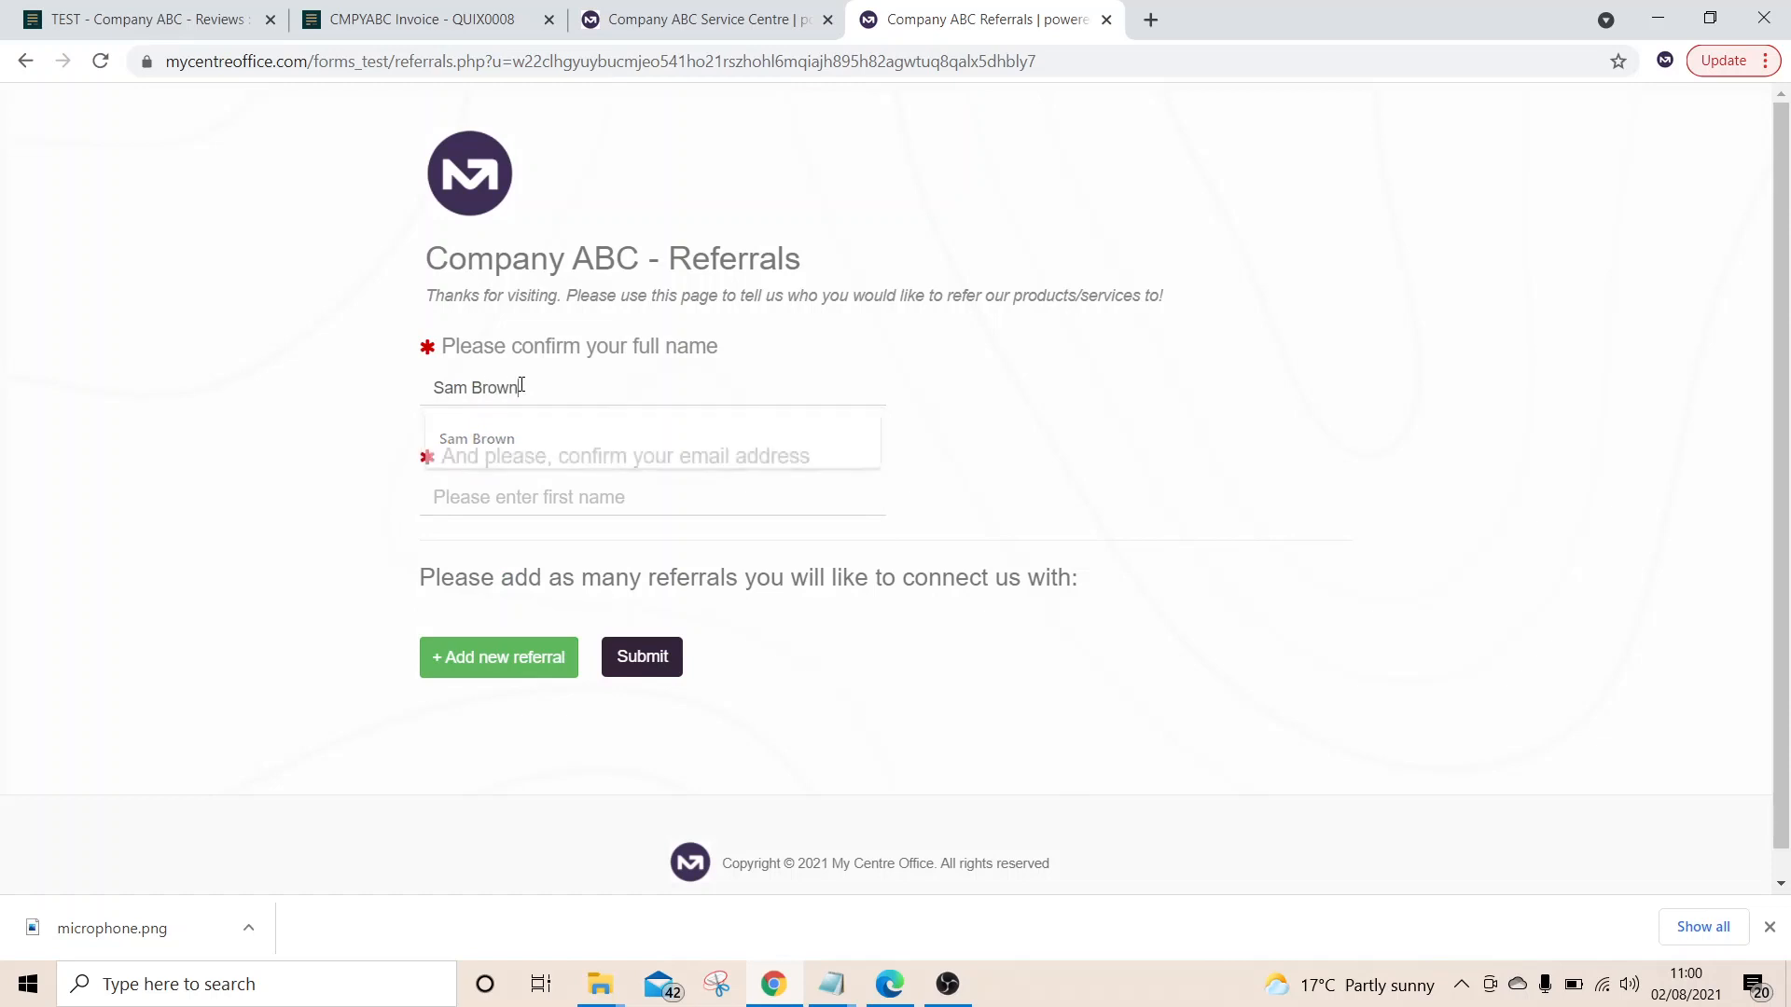
text(sam)
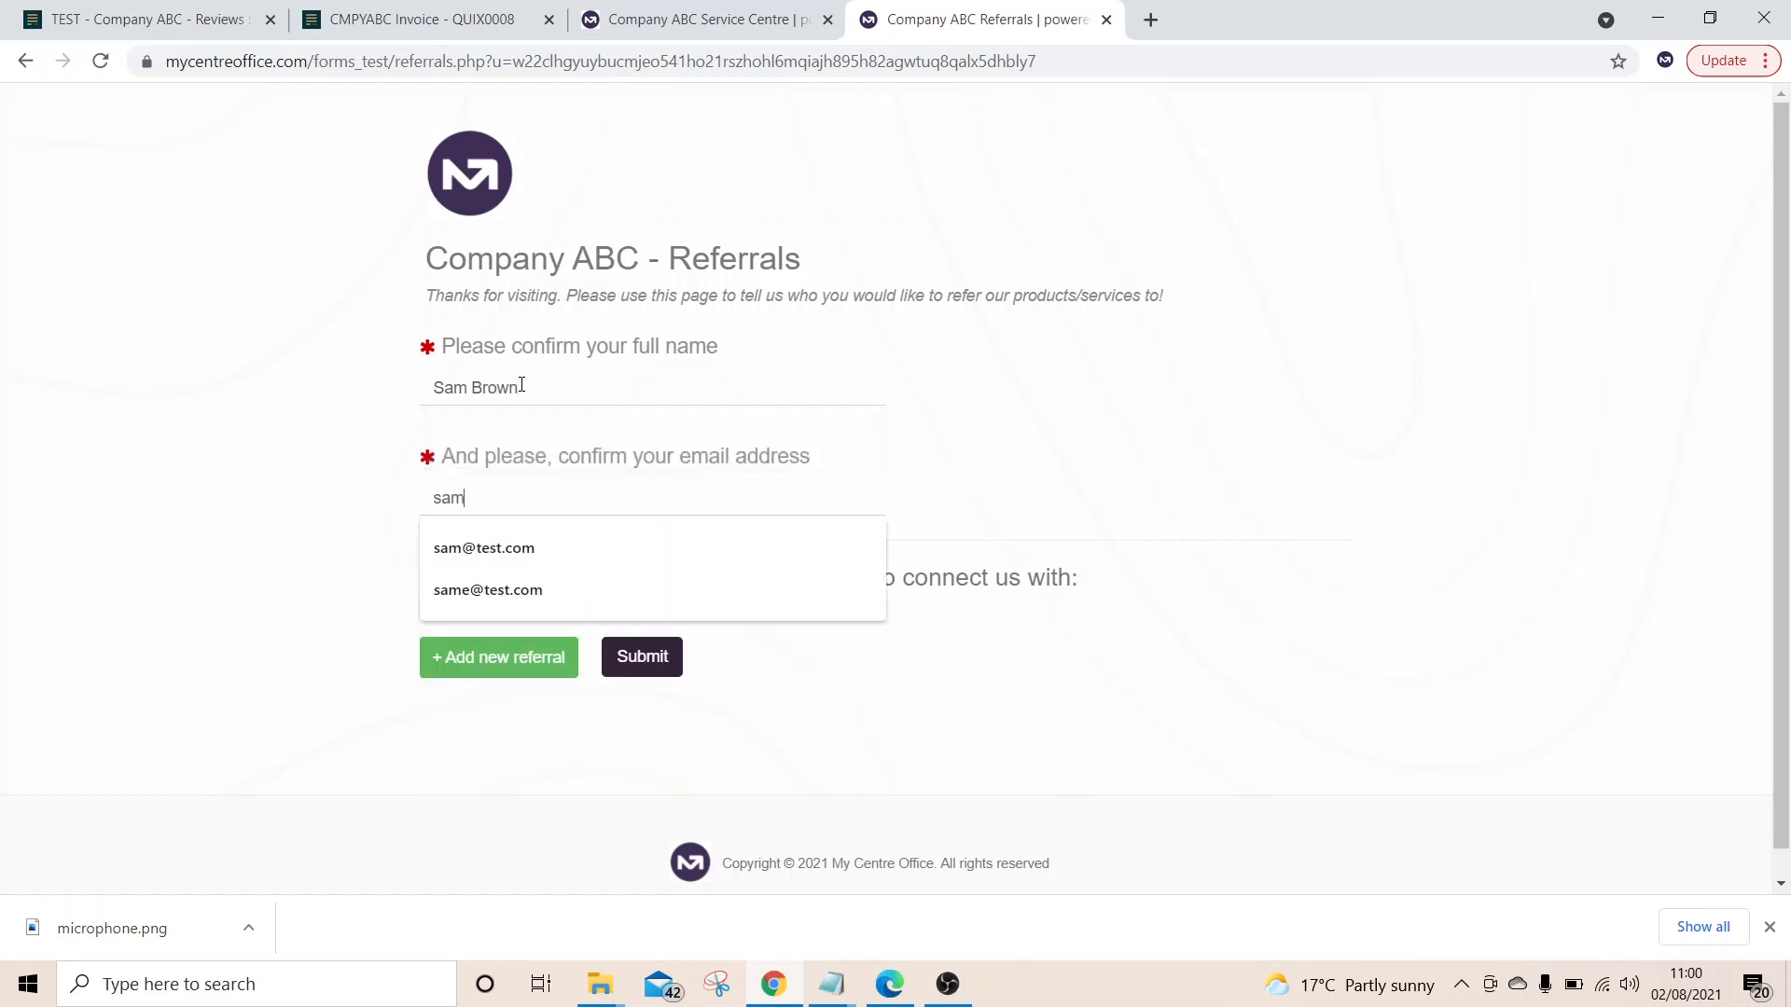
text(@test.com)
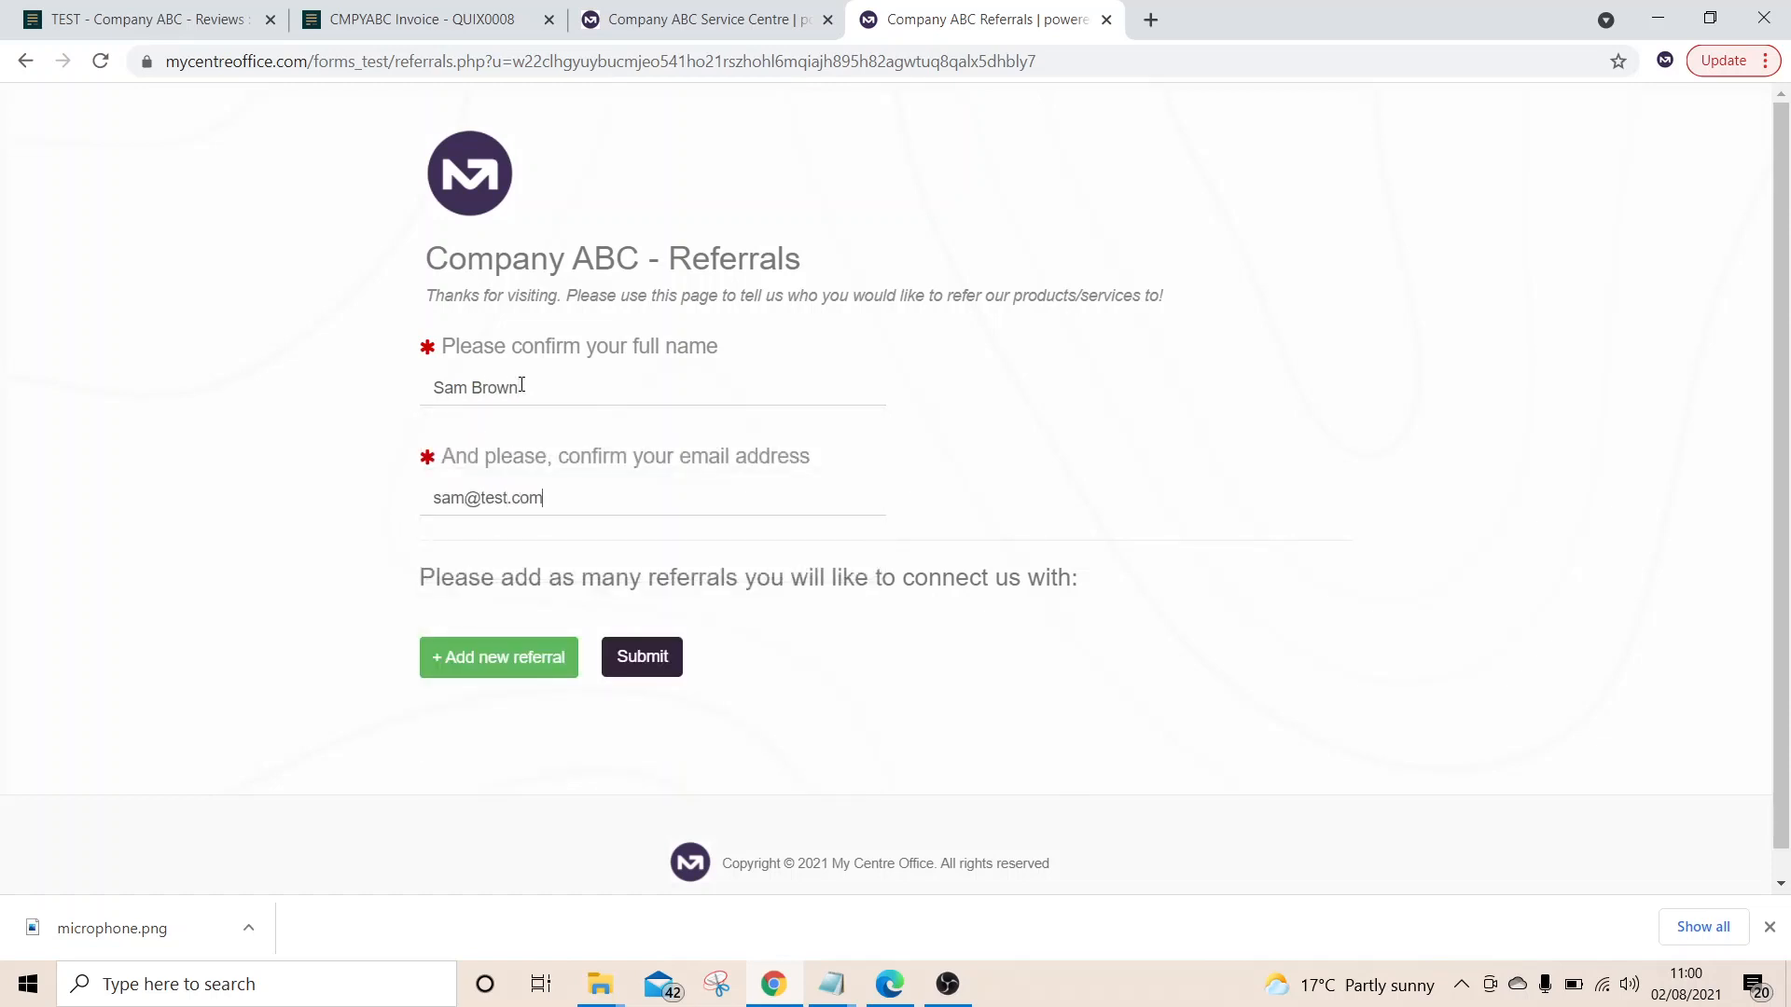
Add one referral with the referred person's name and email, submit, and return to the Reviews tab
click(509, 657)
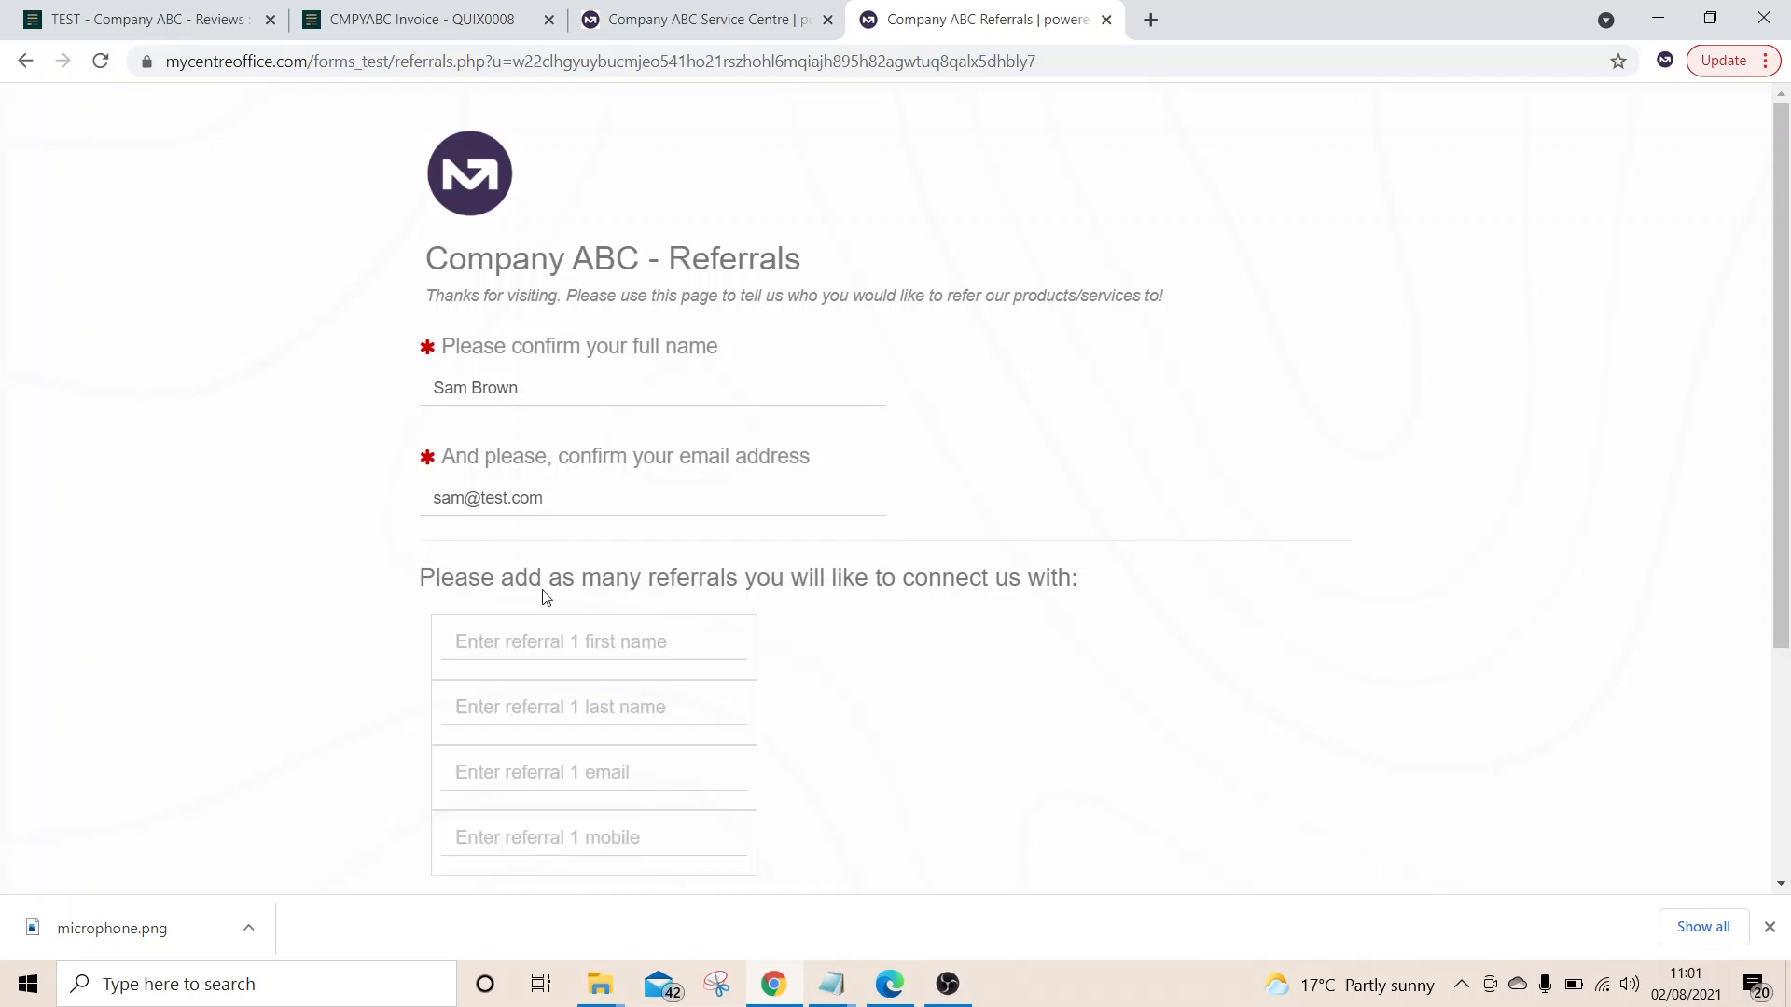
click(580, 640)
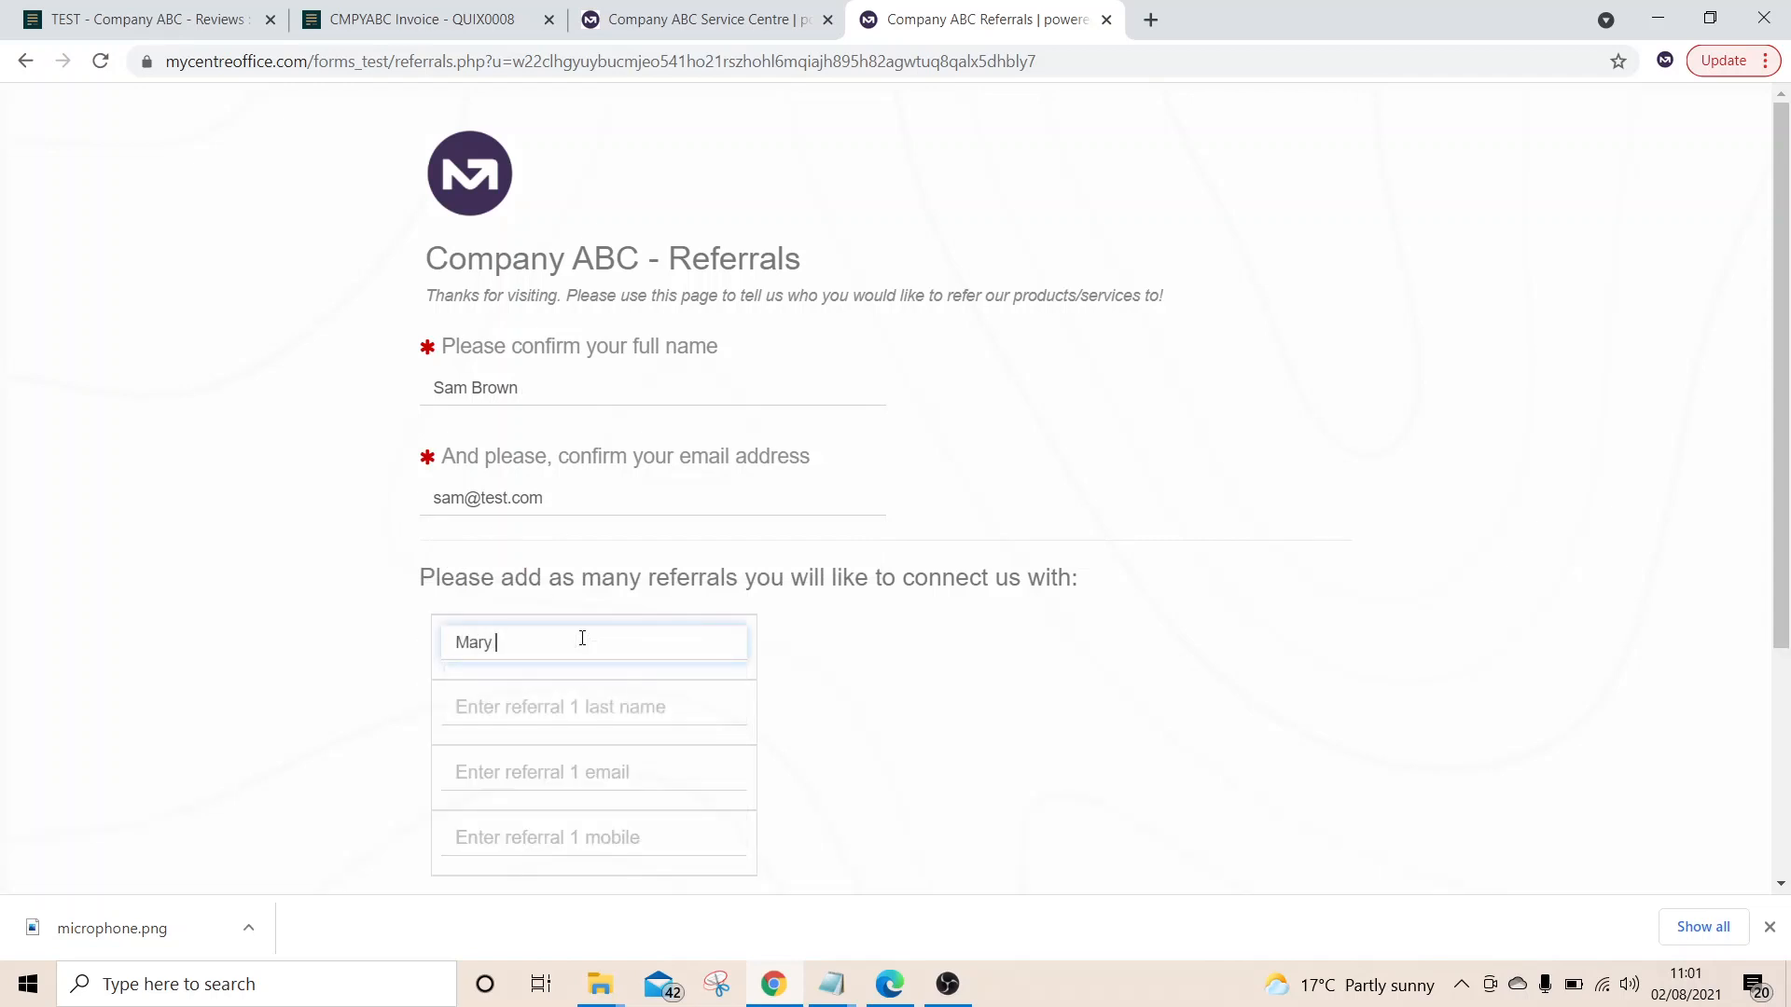
key(Tab)
key(Tab)
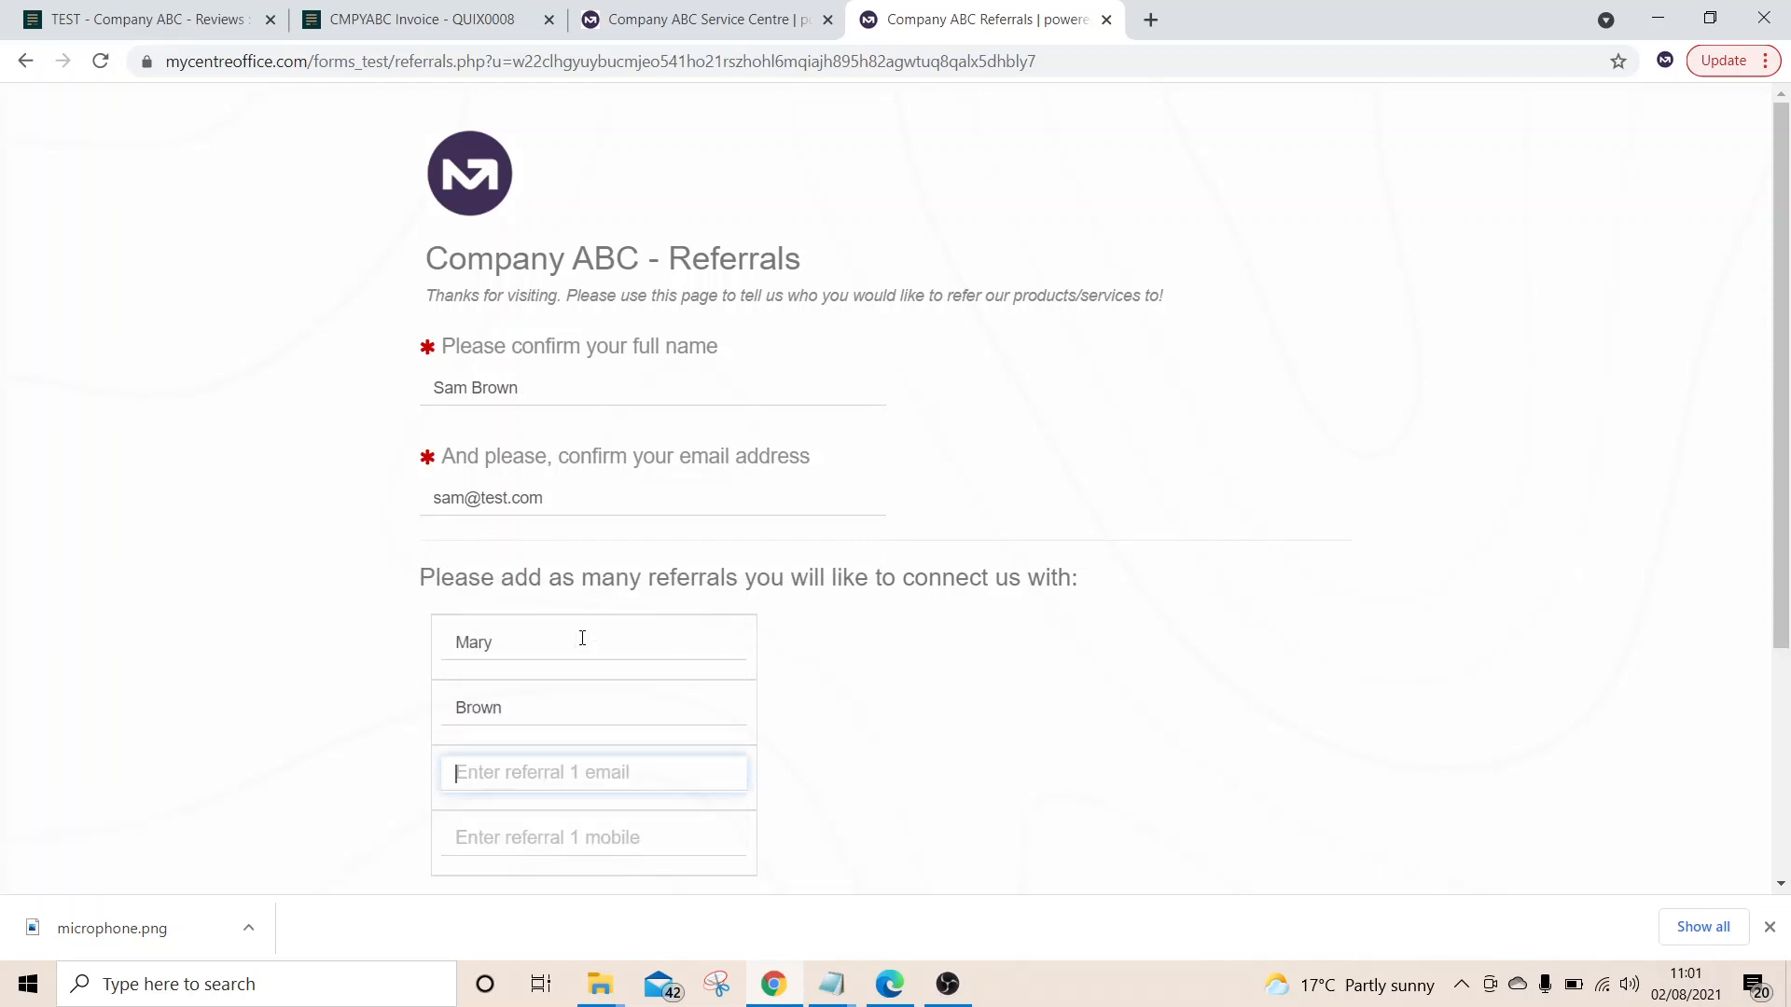
text(mary@test.co)
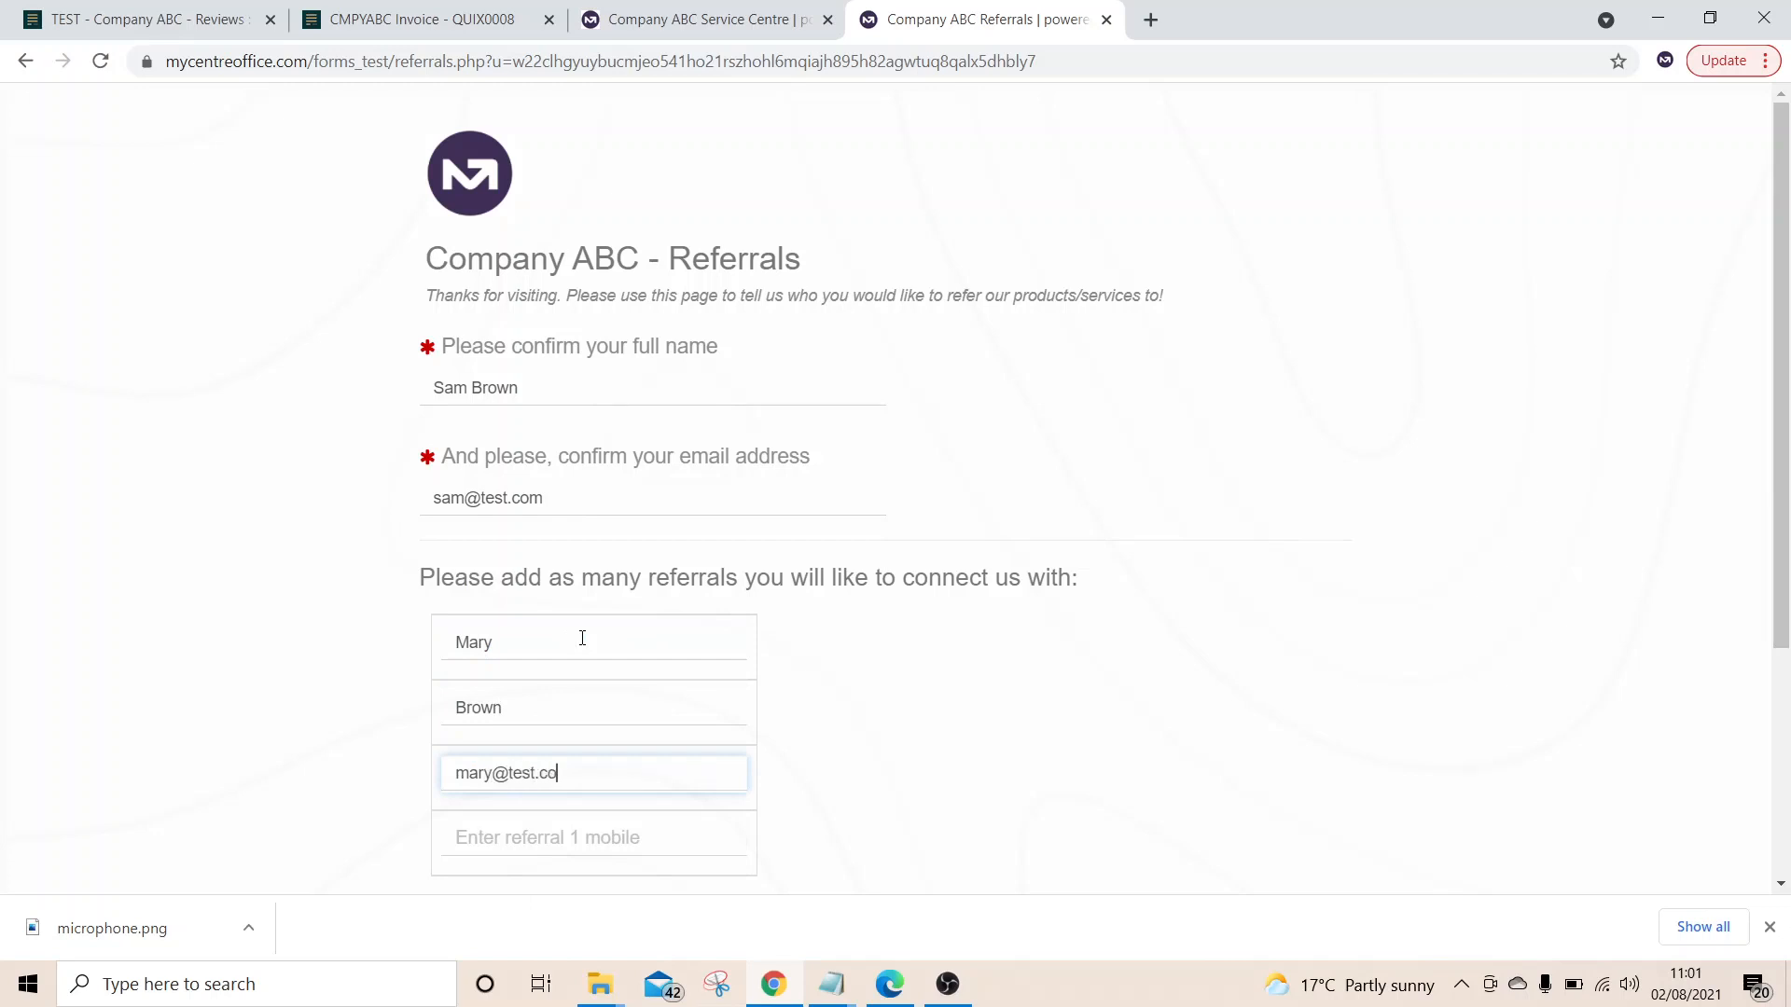
text(m)
scroll(581, 634, down, 4)
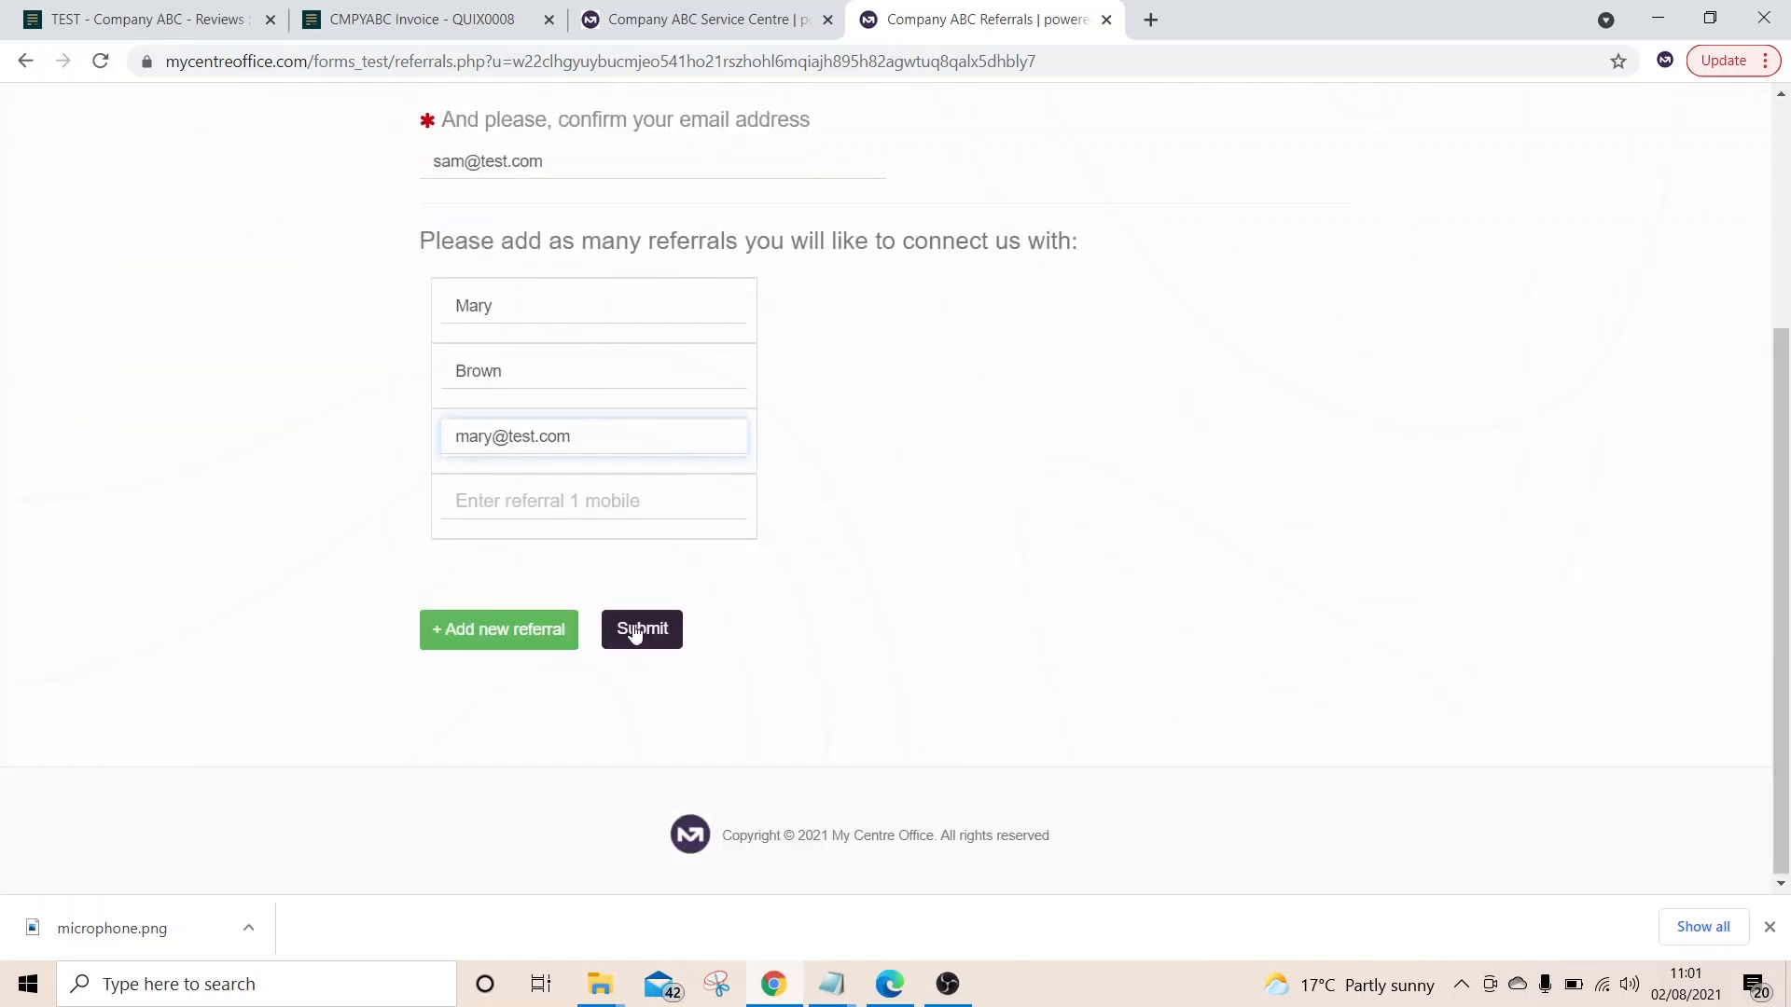
click(635, 630)
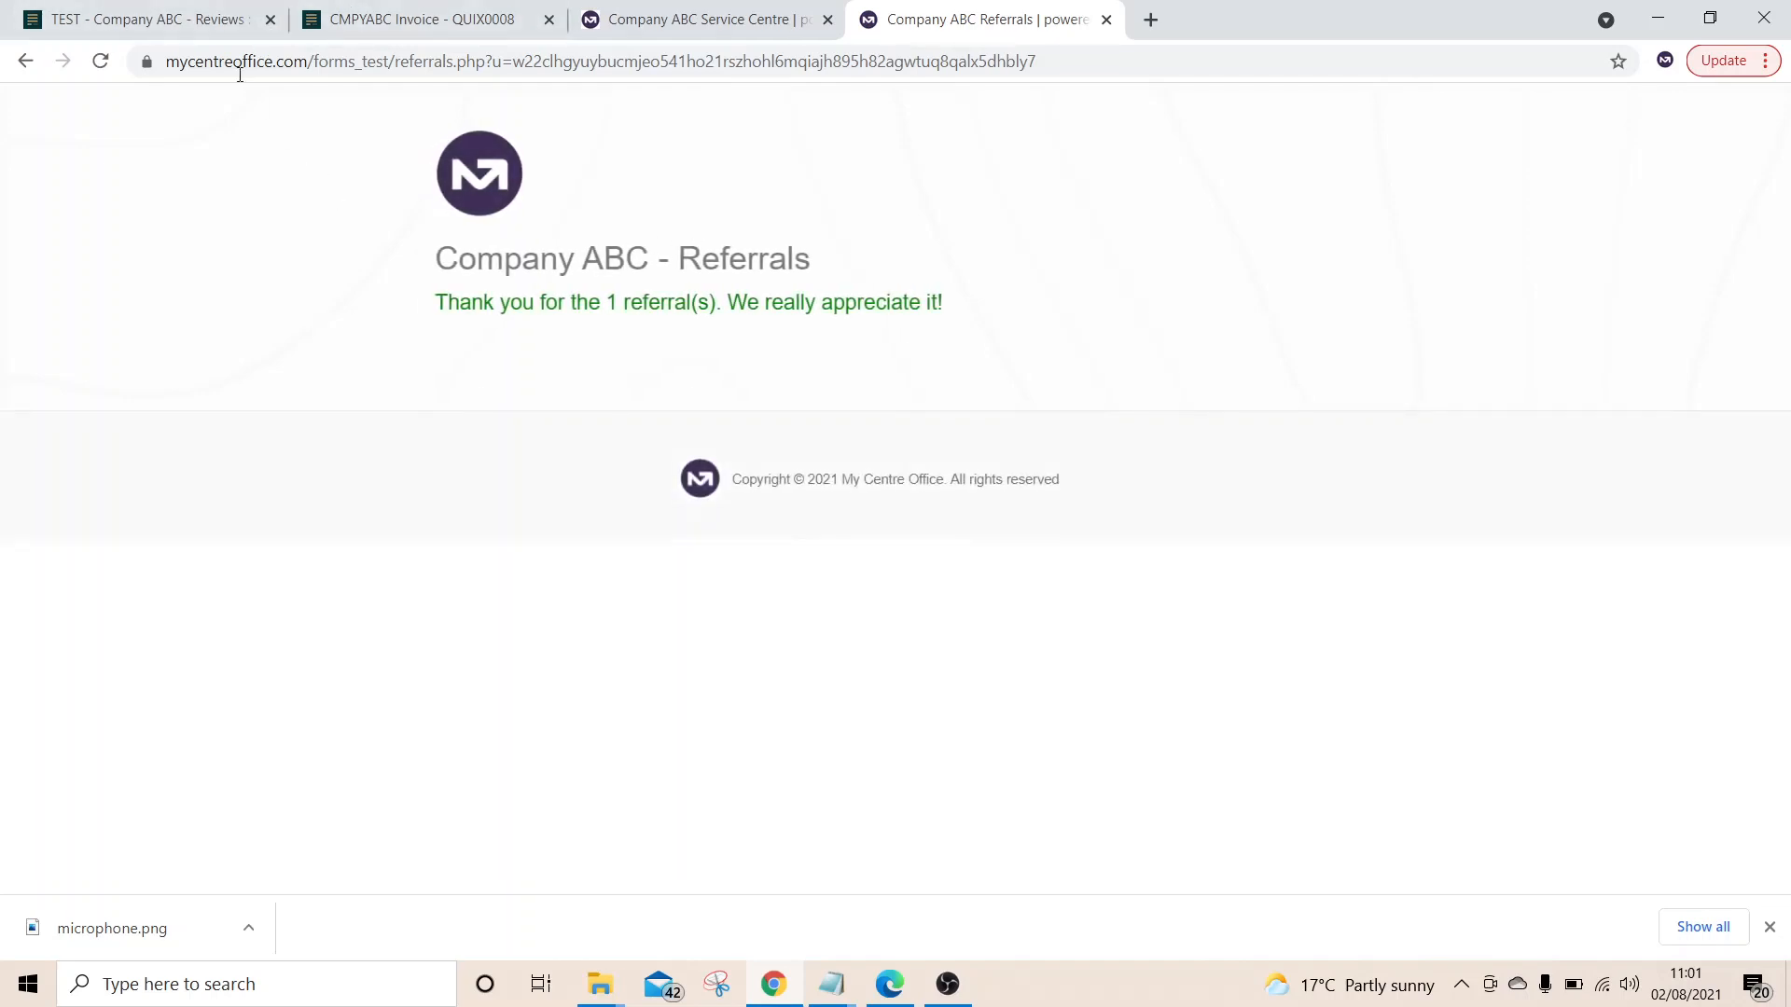
click(201, 21)
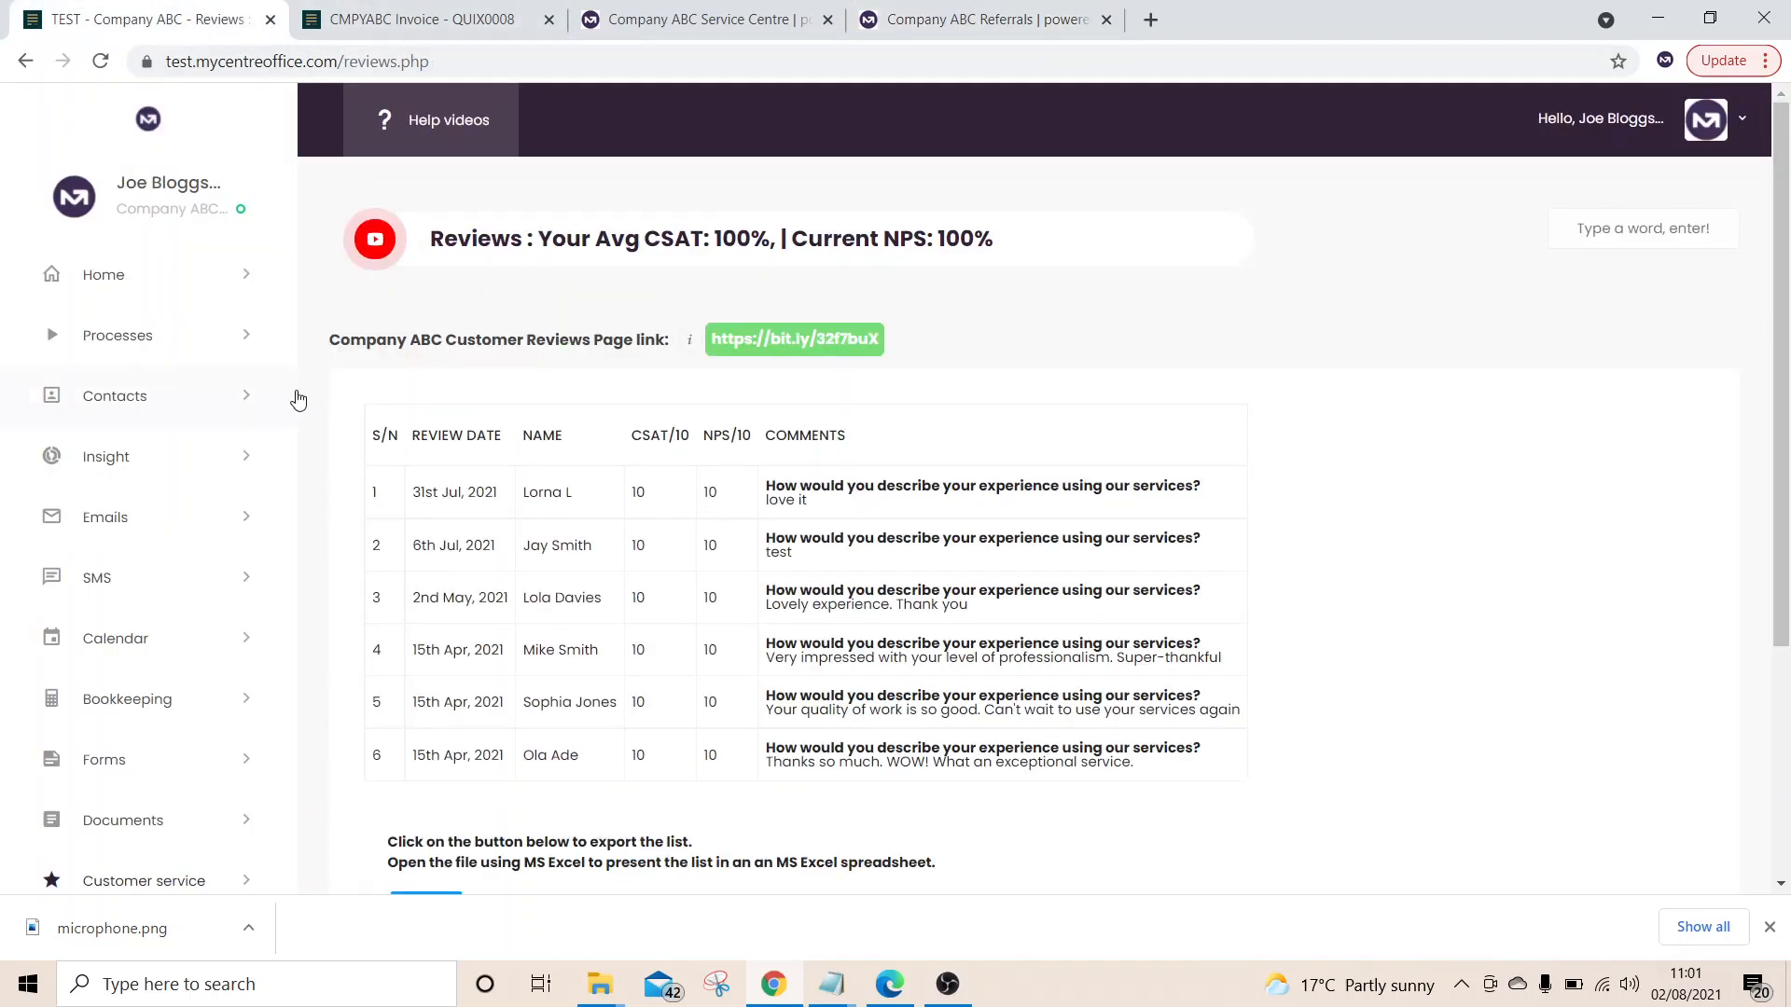
Open Contacts > Referrals to see the new 2nd Aug 2021 referral, then expand Processes
click(229, 402)
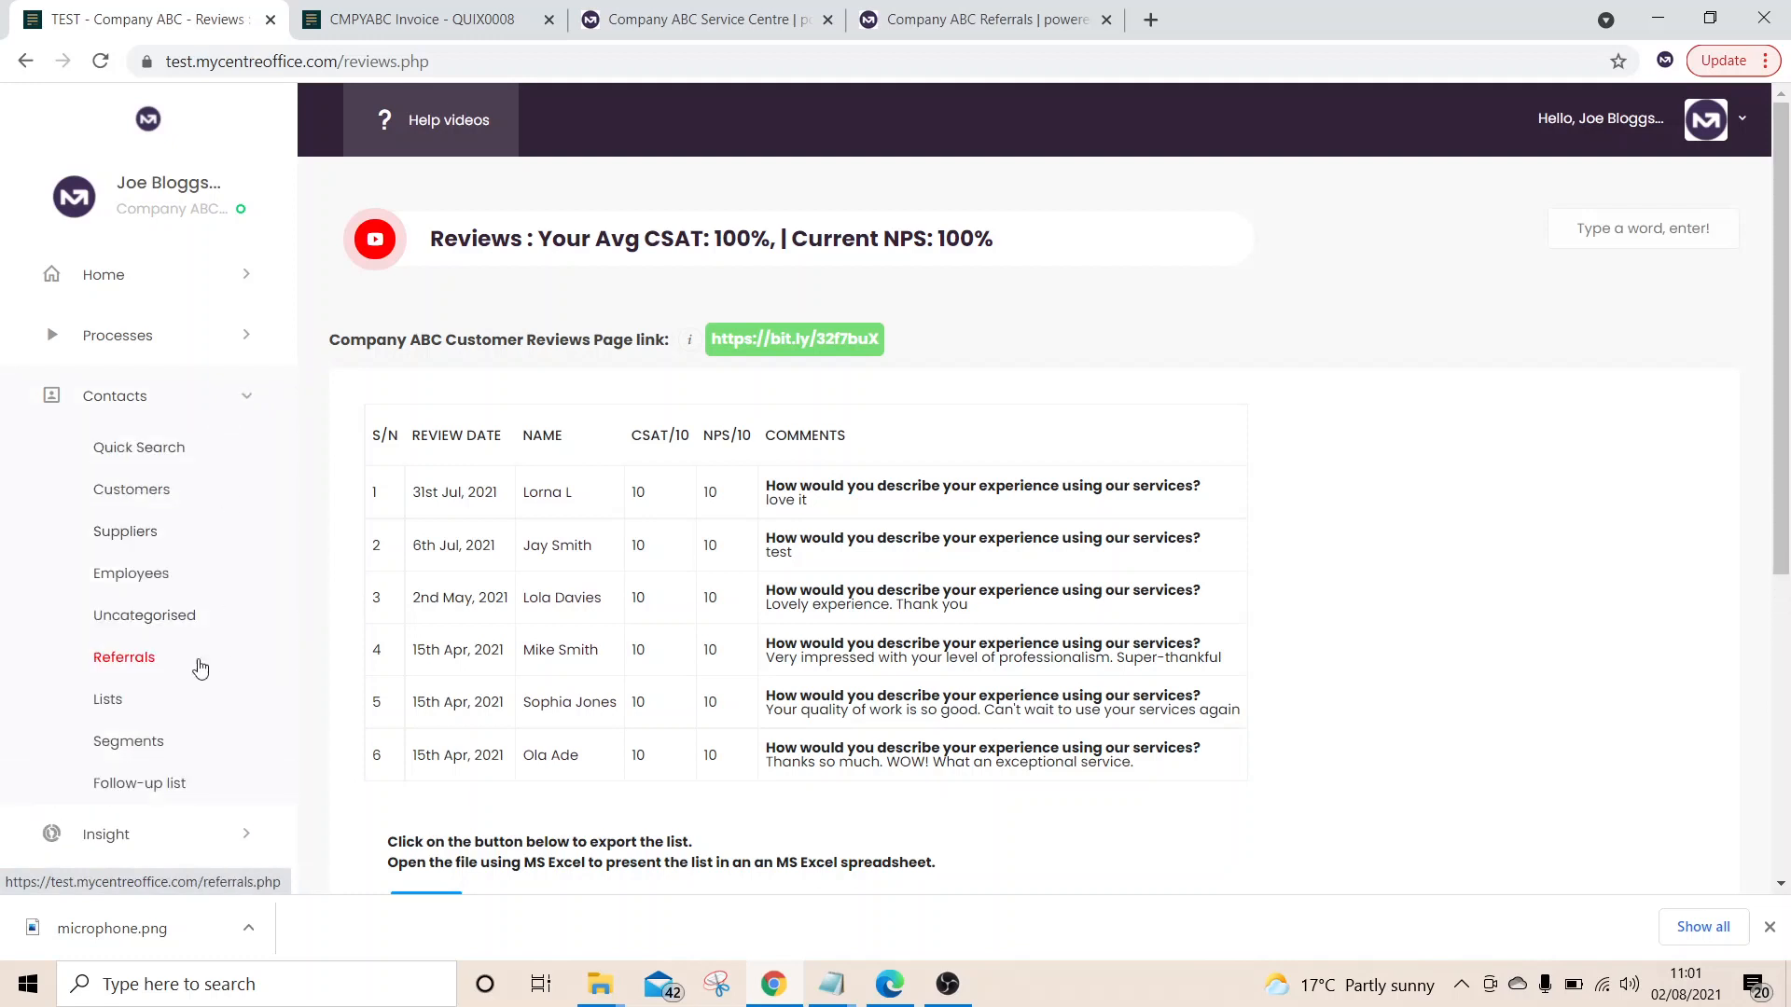
click(126, 662)
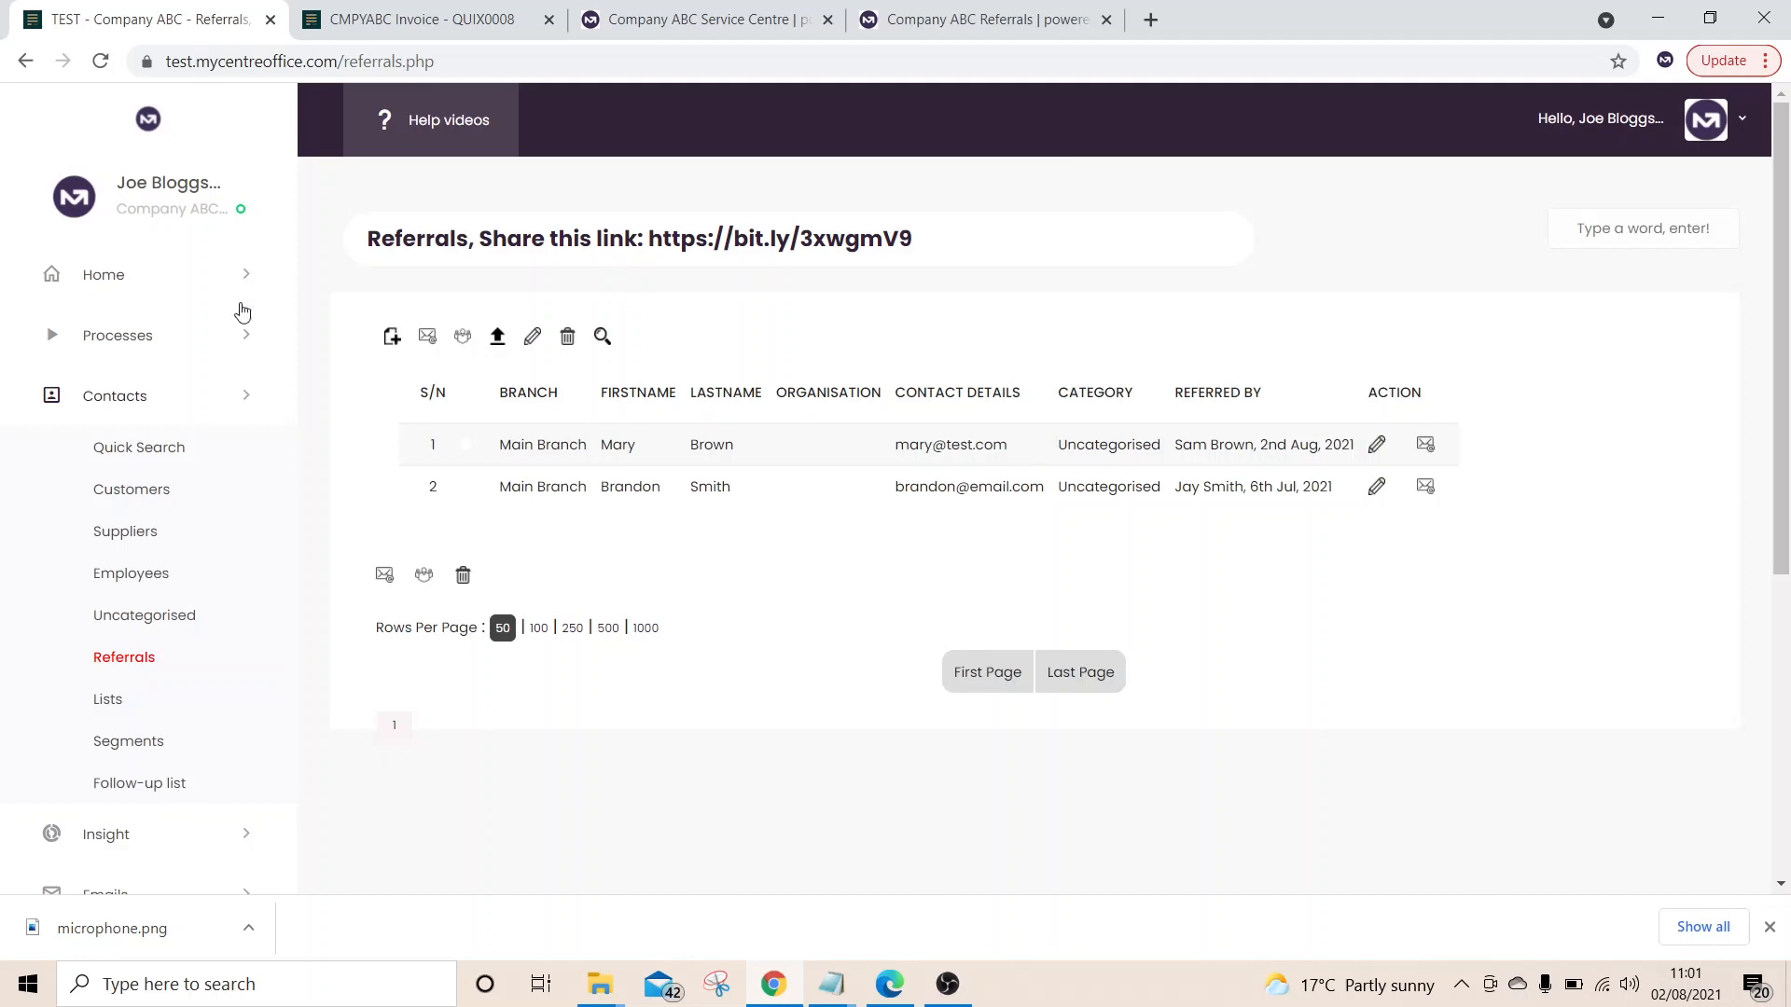
click(216, 411)
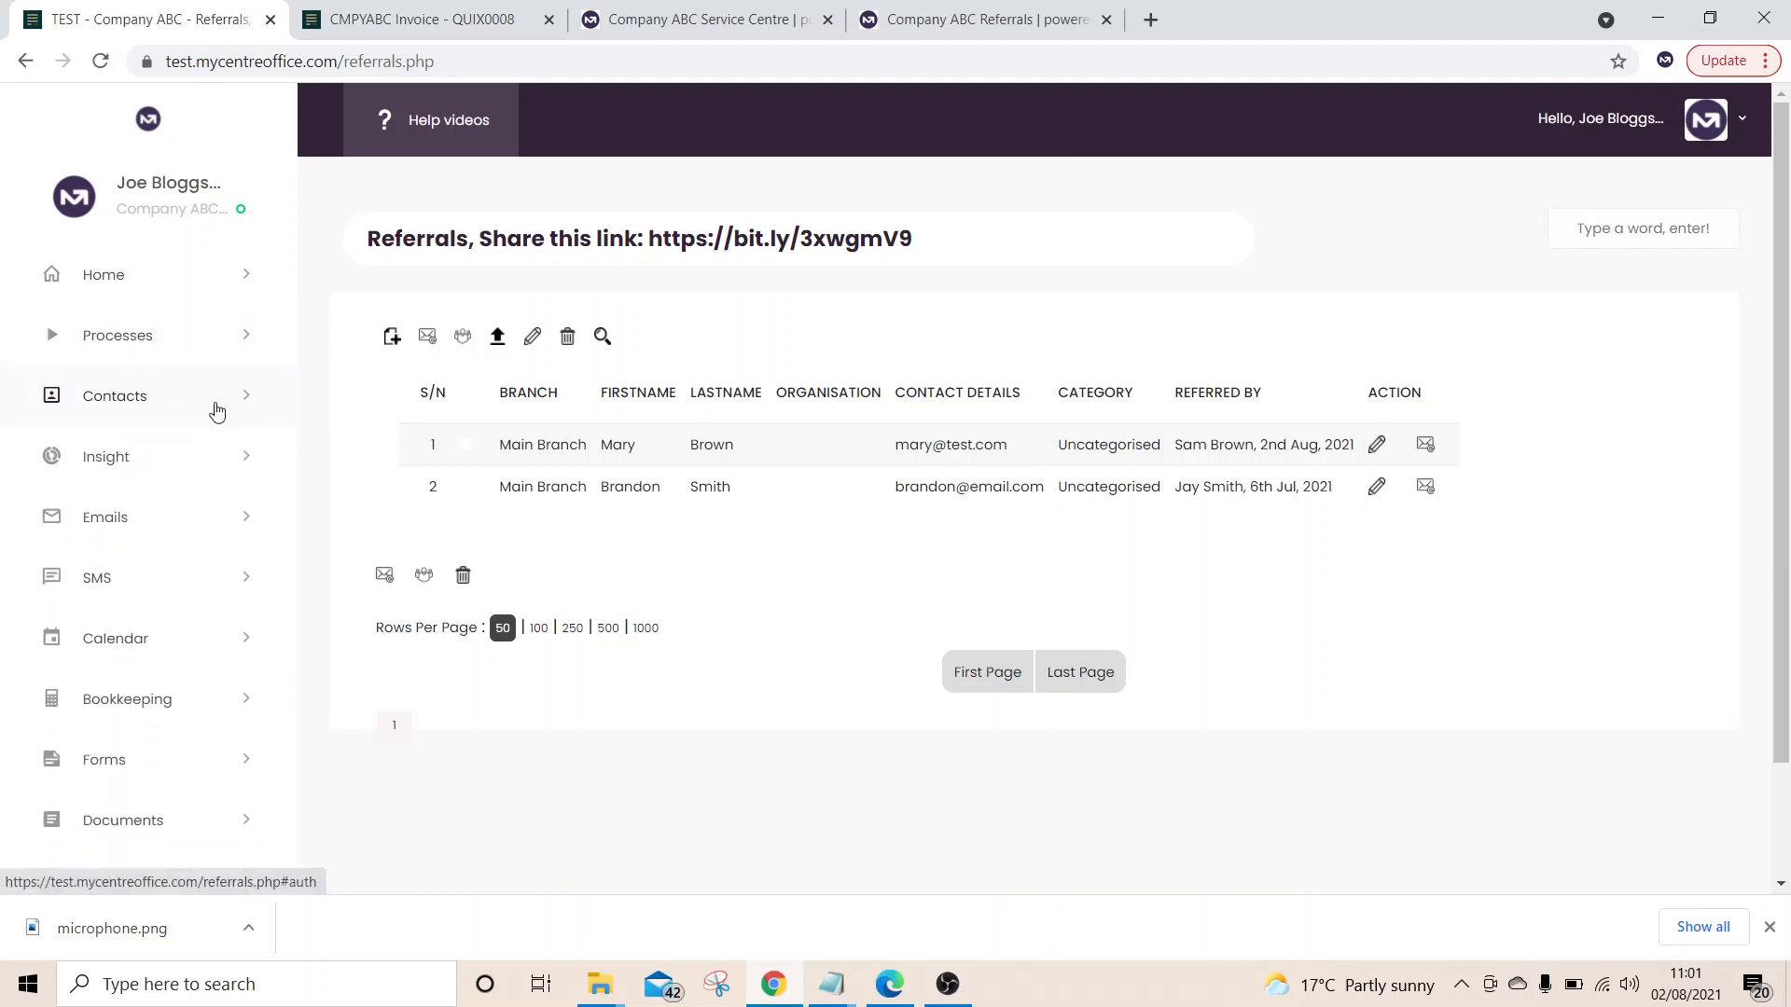
click(169, 339)
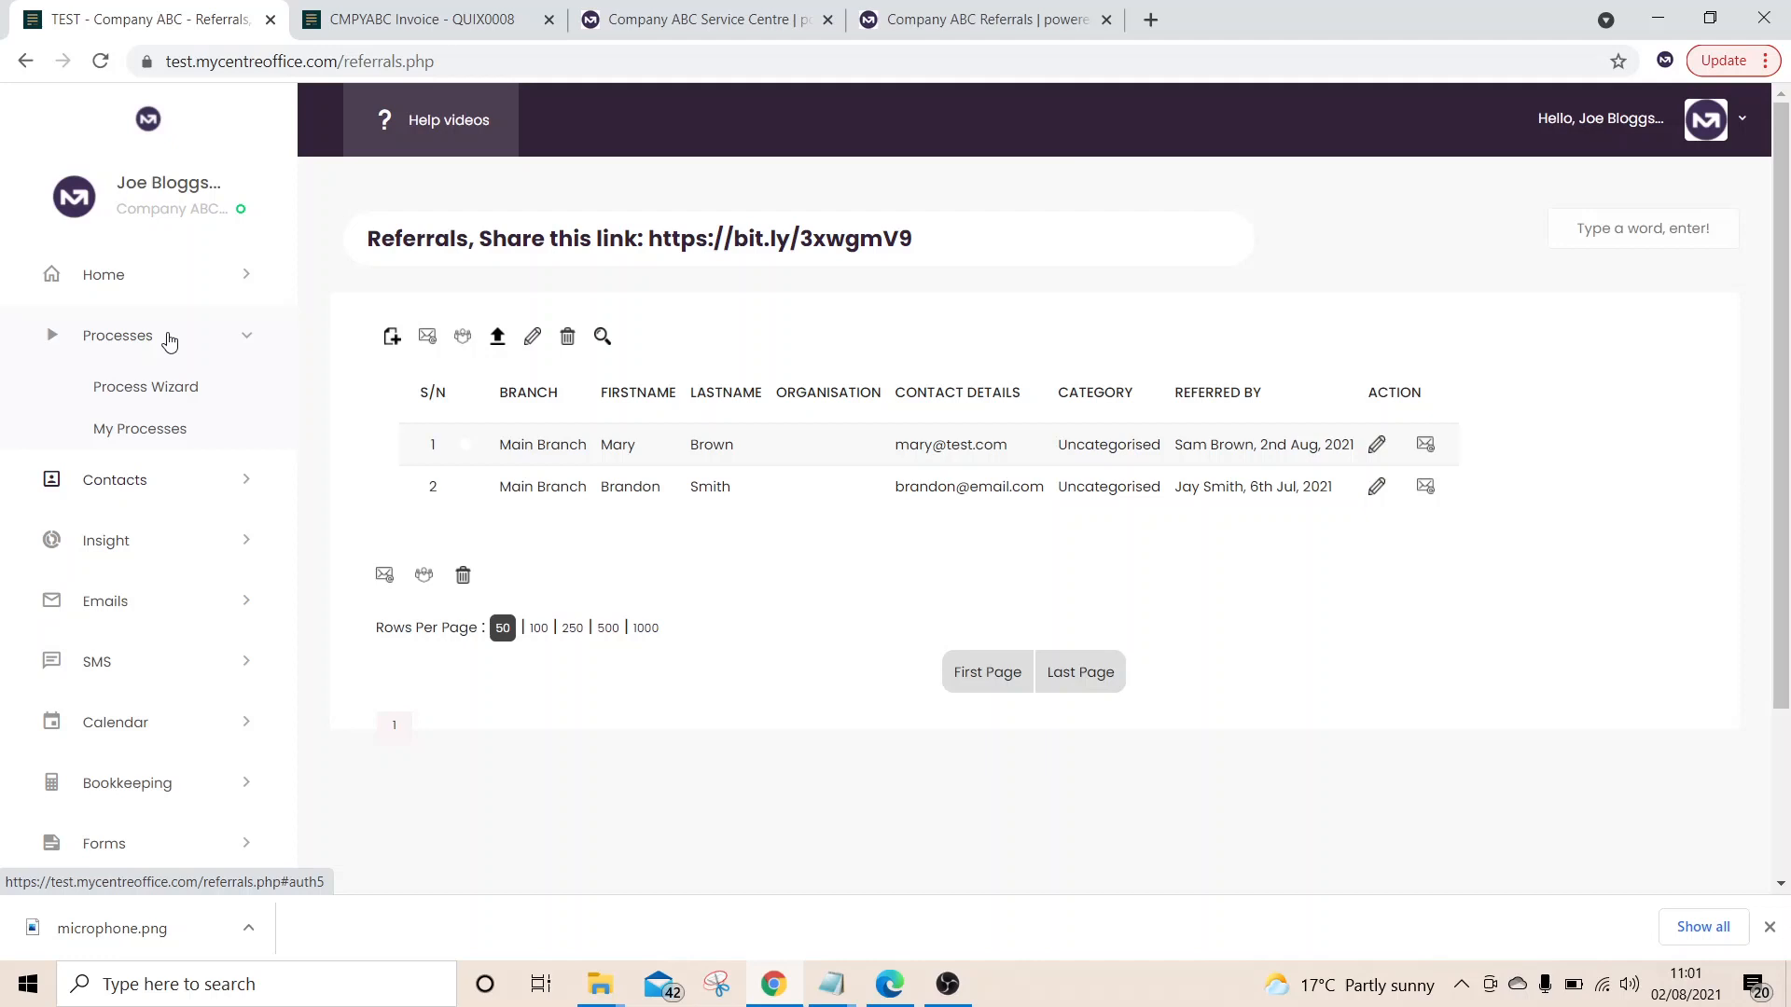
In the Process Wizard, create the 'Coaching services' process with the Book appointments goal
click(158, 395)
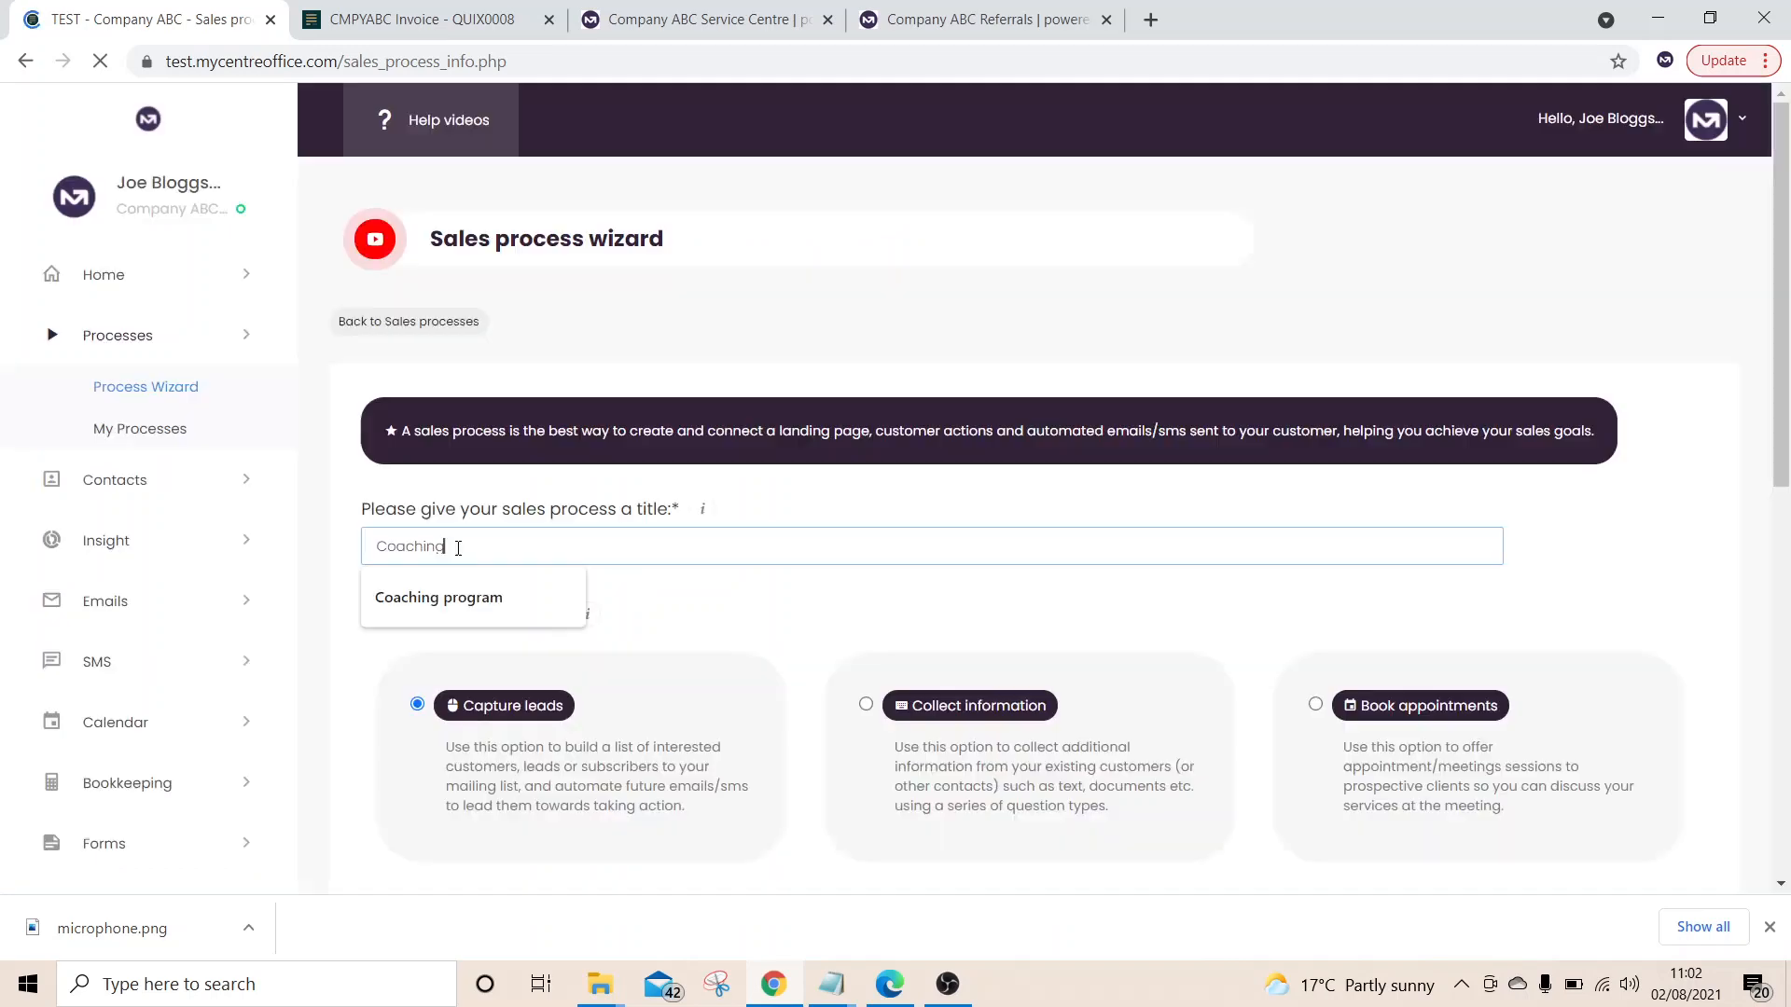
text(se)
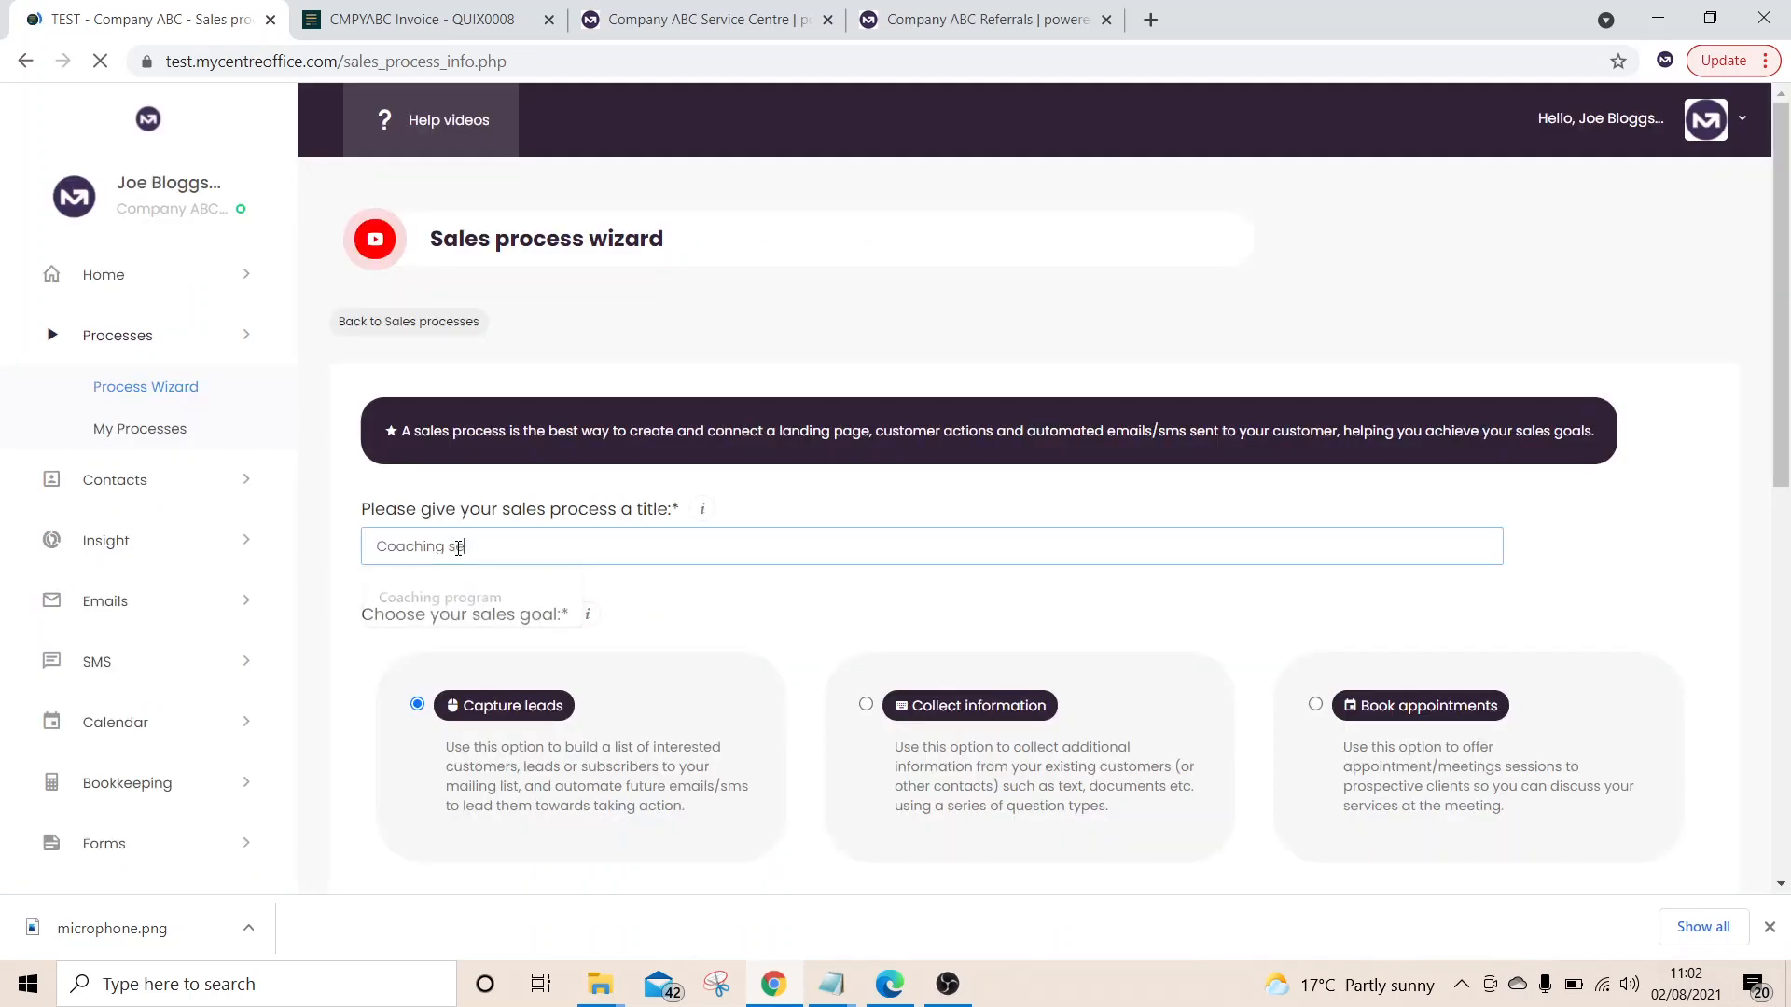
text(rvices)
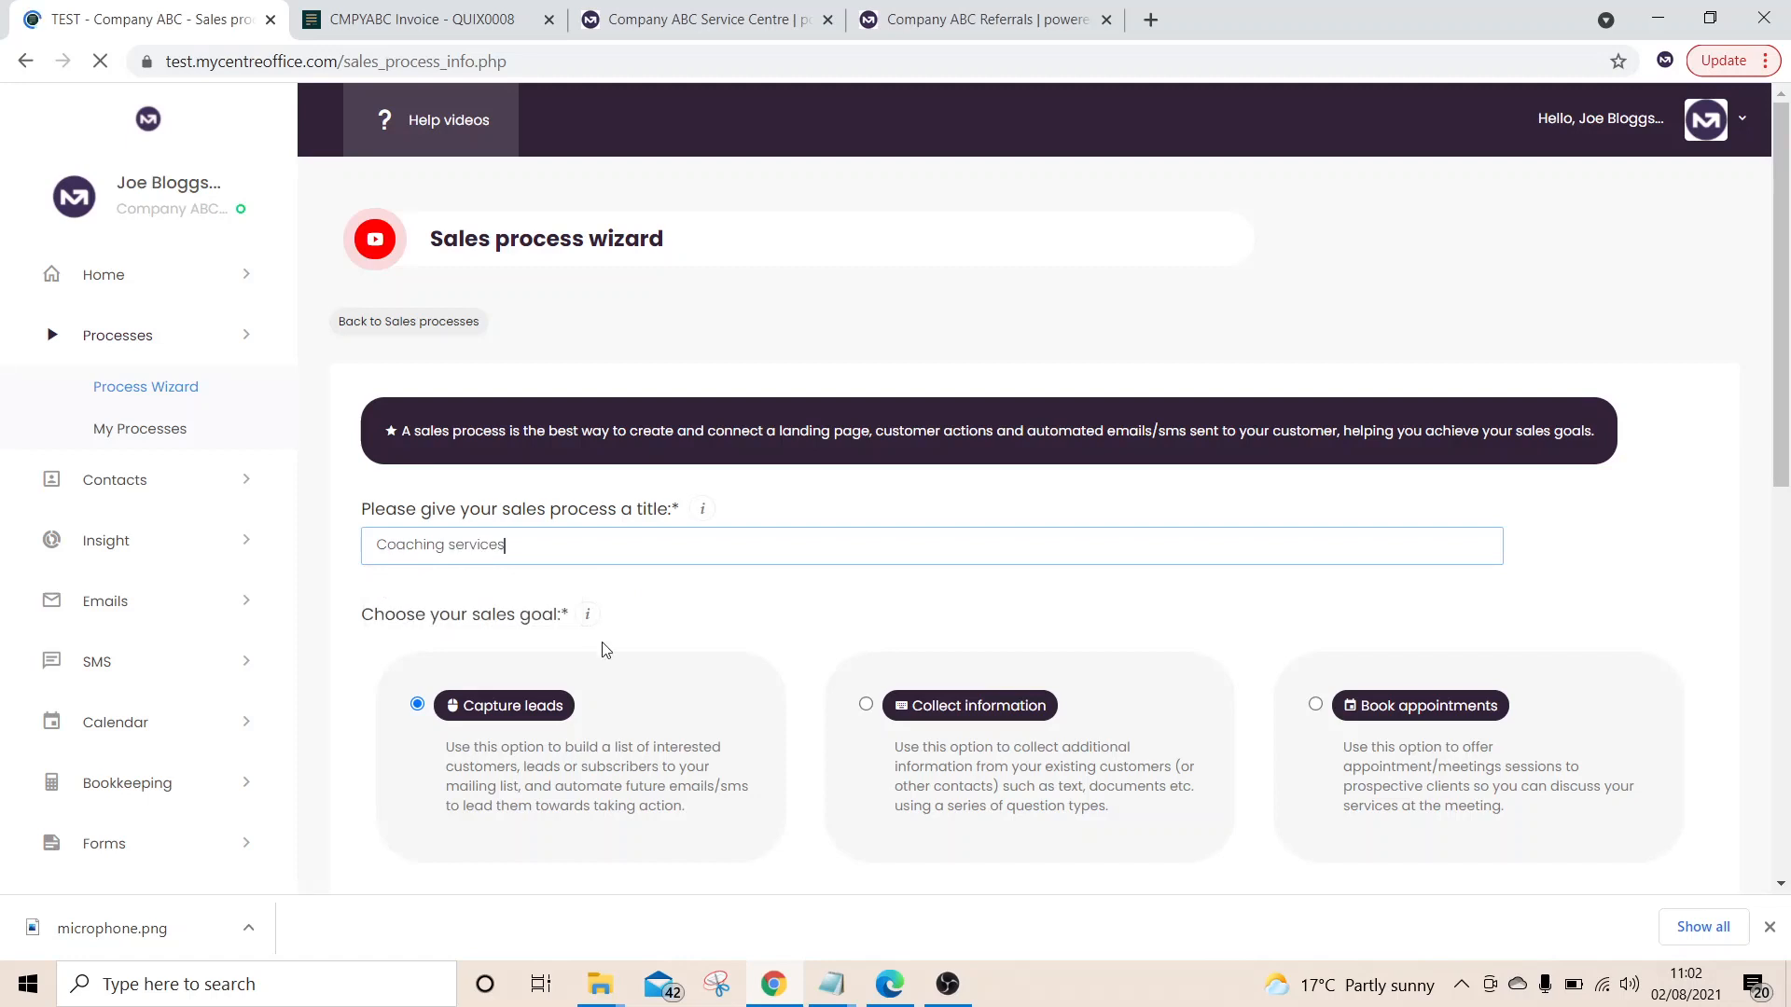
scroll(602, 650, down, 4)
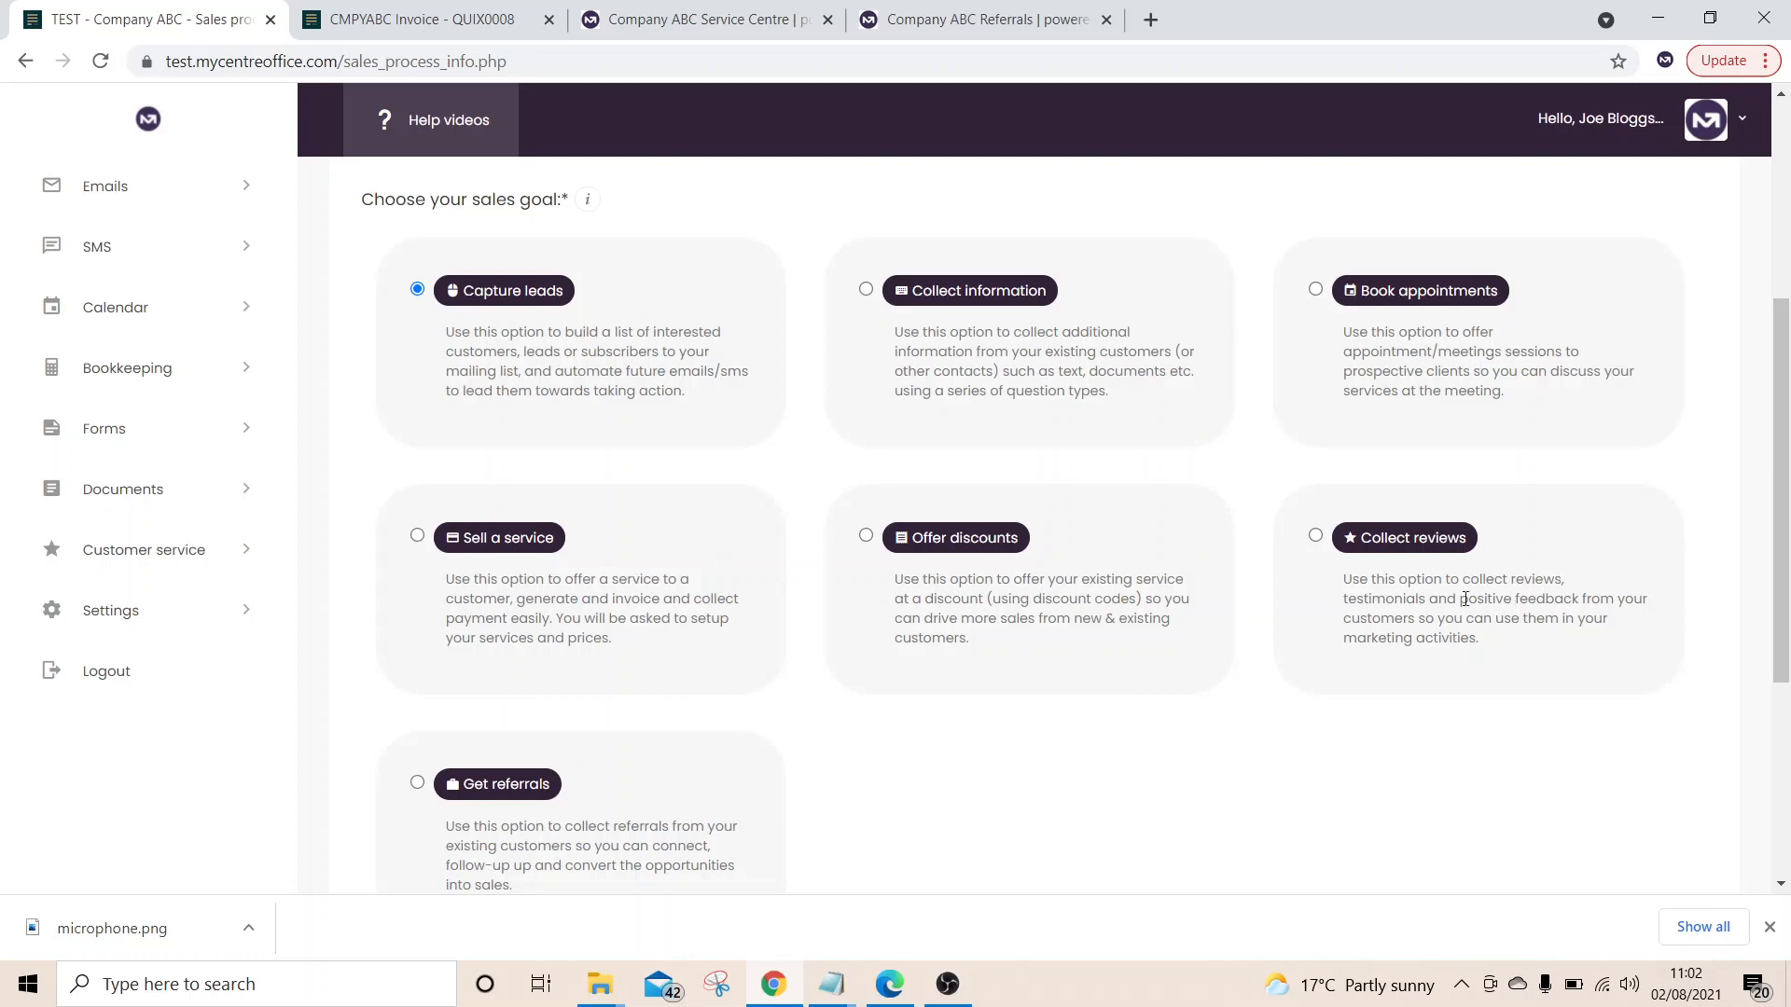
click(1316, 290)
scroll(1045, 702, down, 4)
click(401, 724)
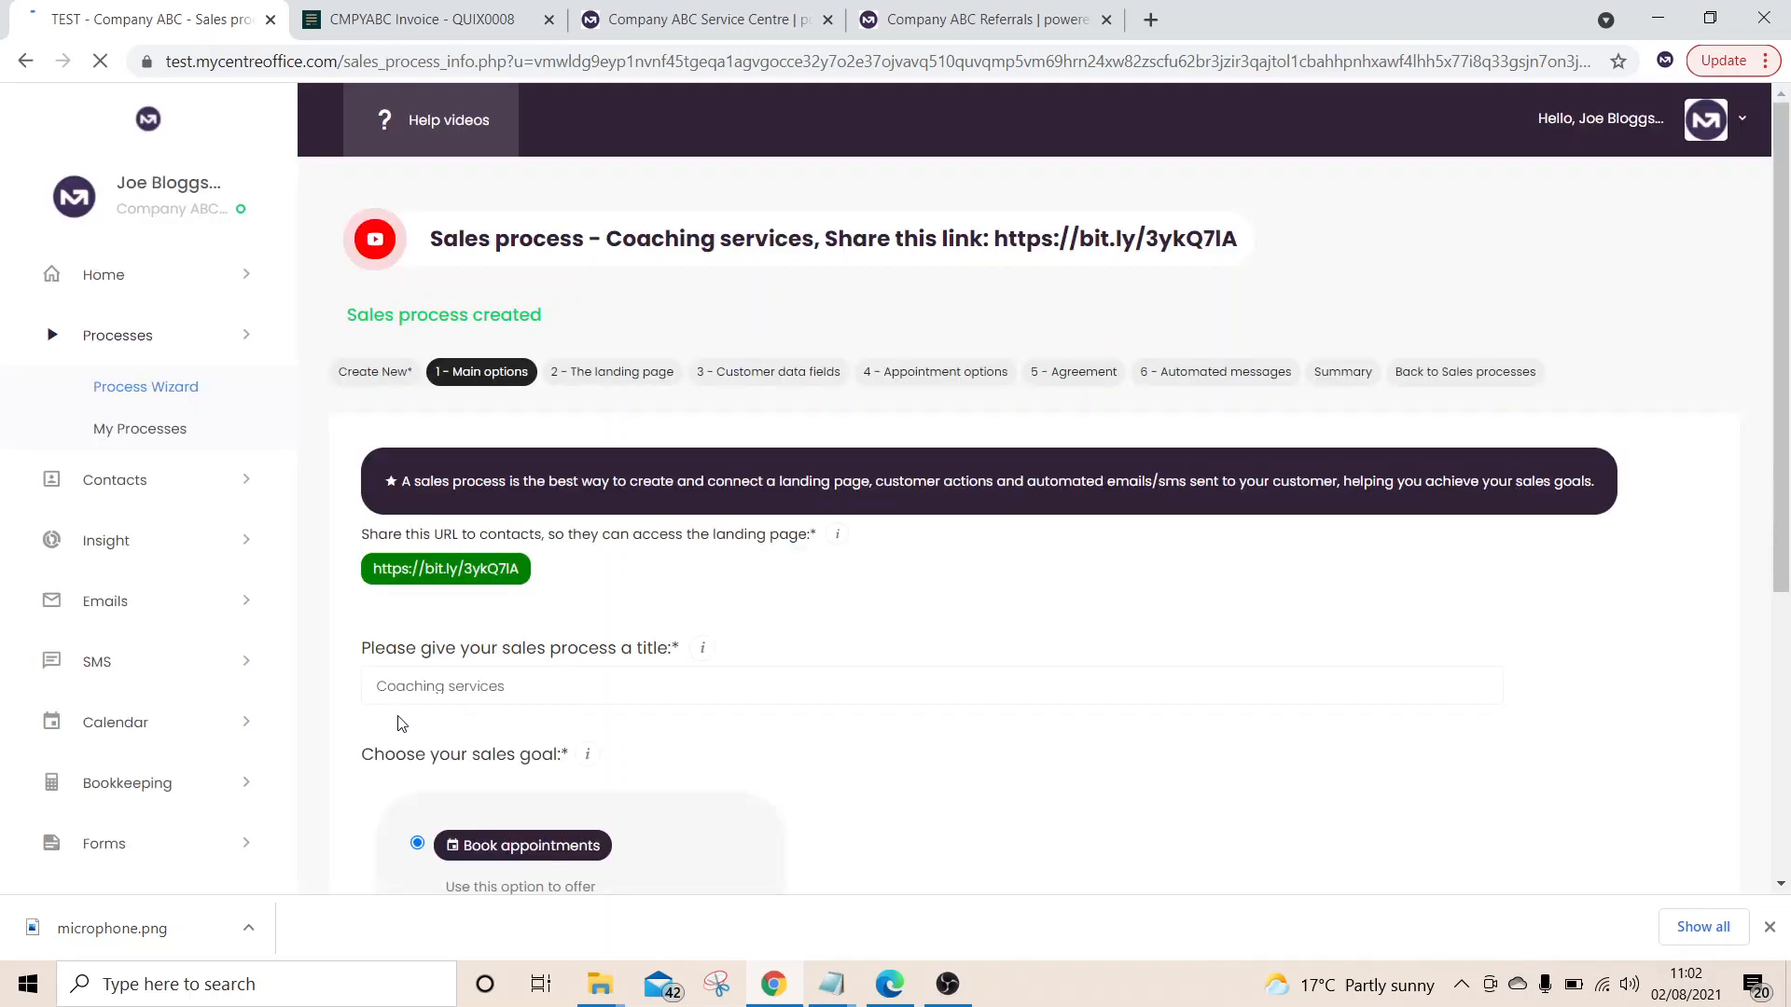
From '2 - The landing page', open the Coaching services bit.ly form in a new tab
scroll(401, 723, down, 1)
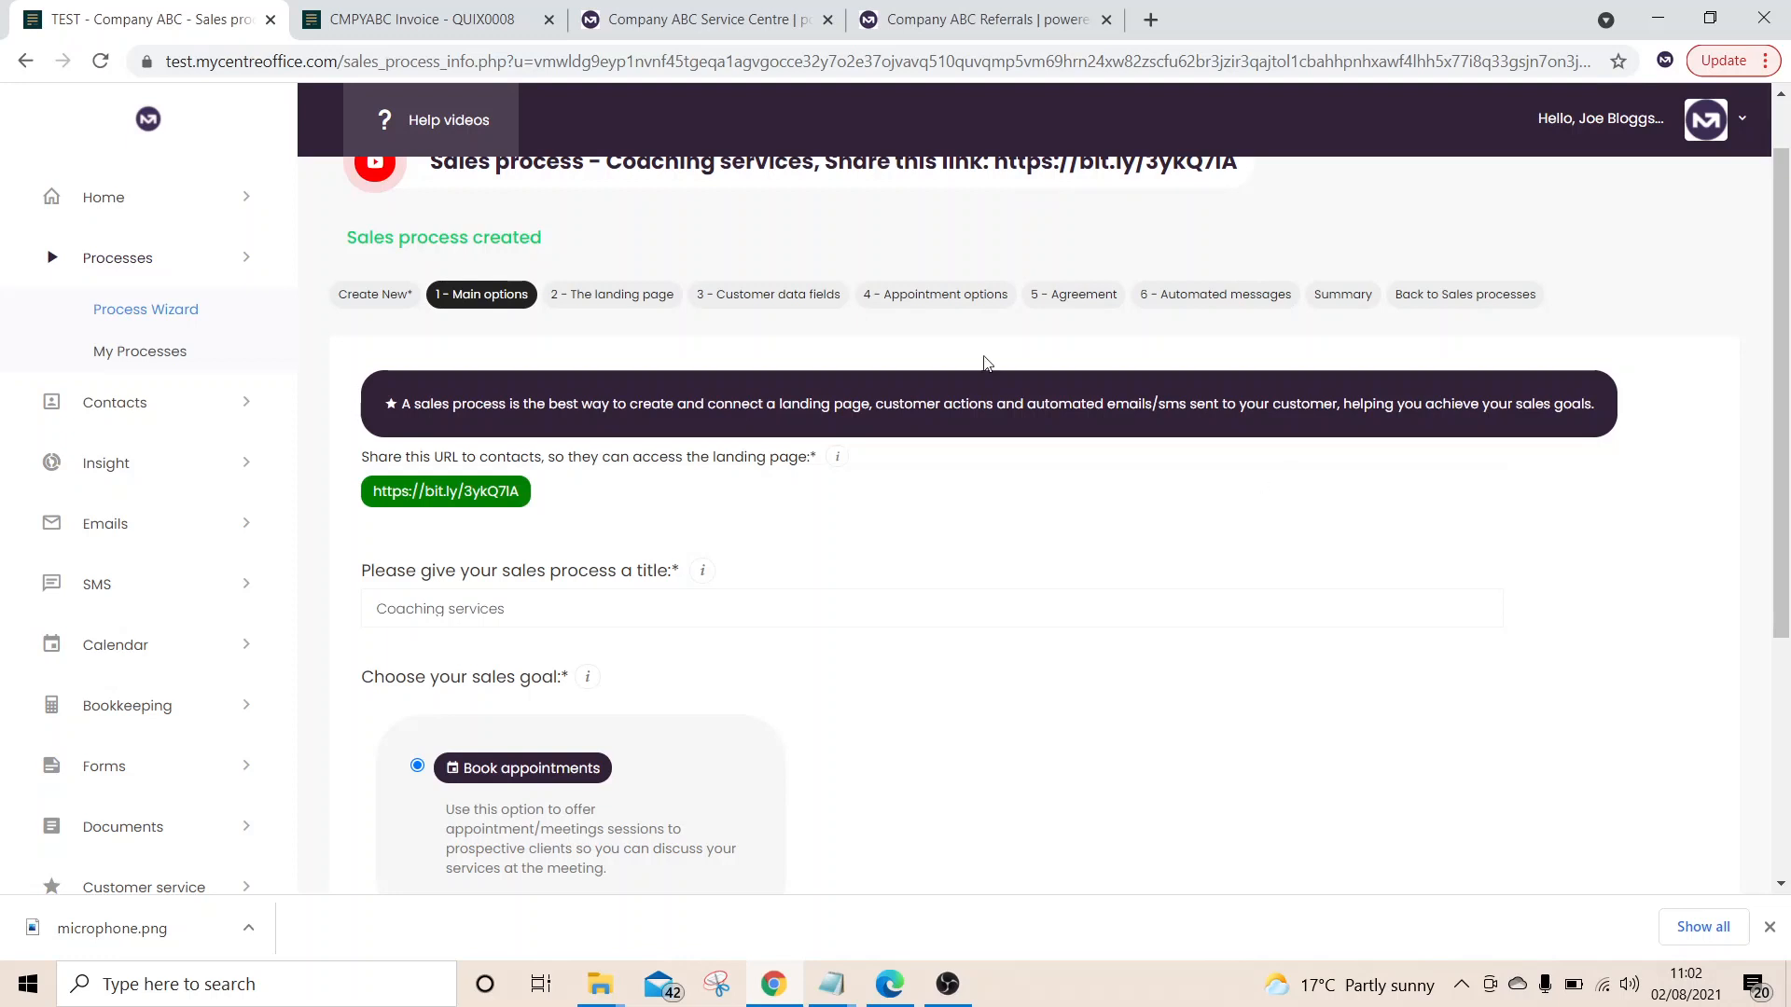
click(634, 308)
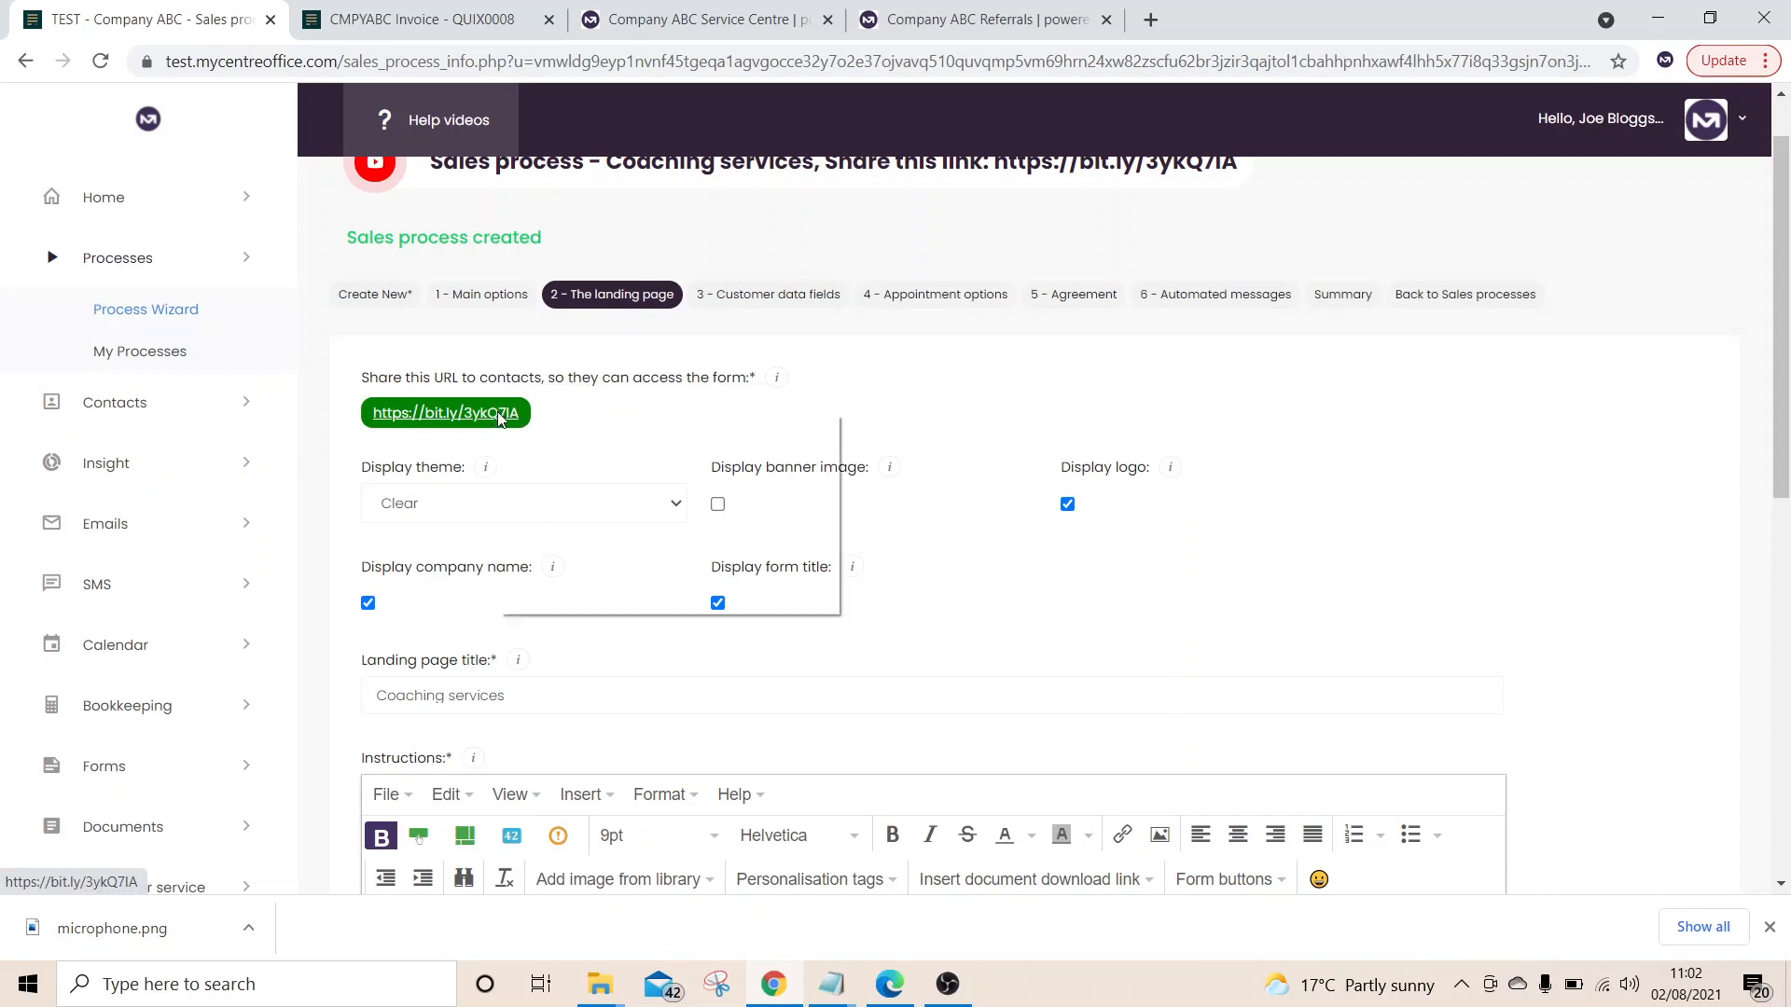
right_click(499, 420)
click(545, 432)
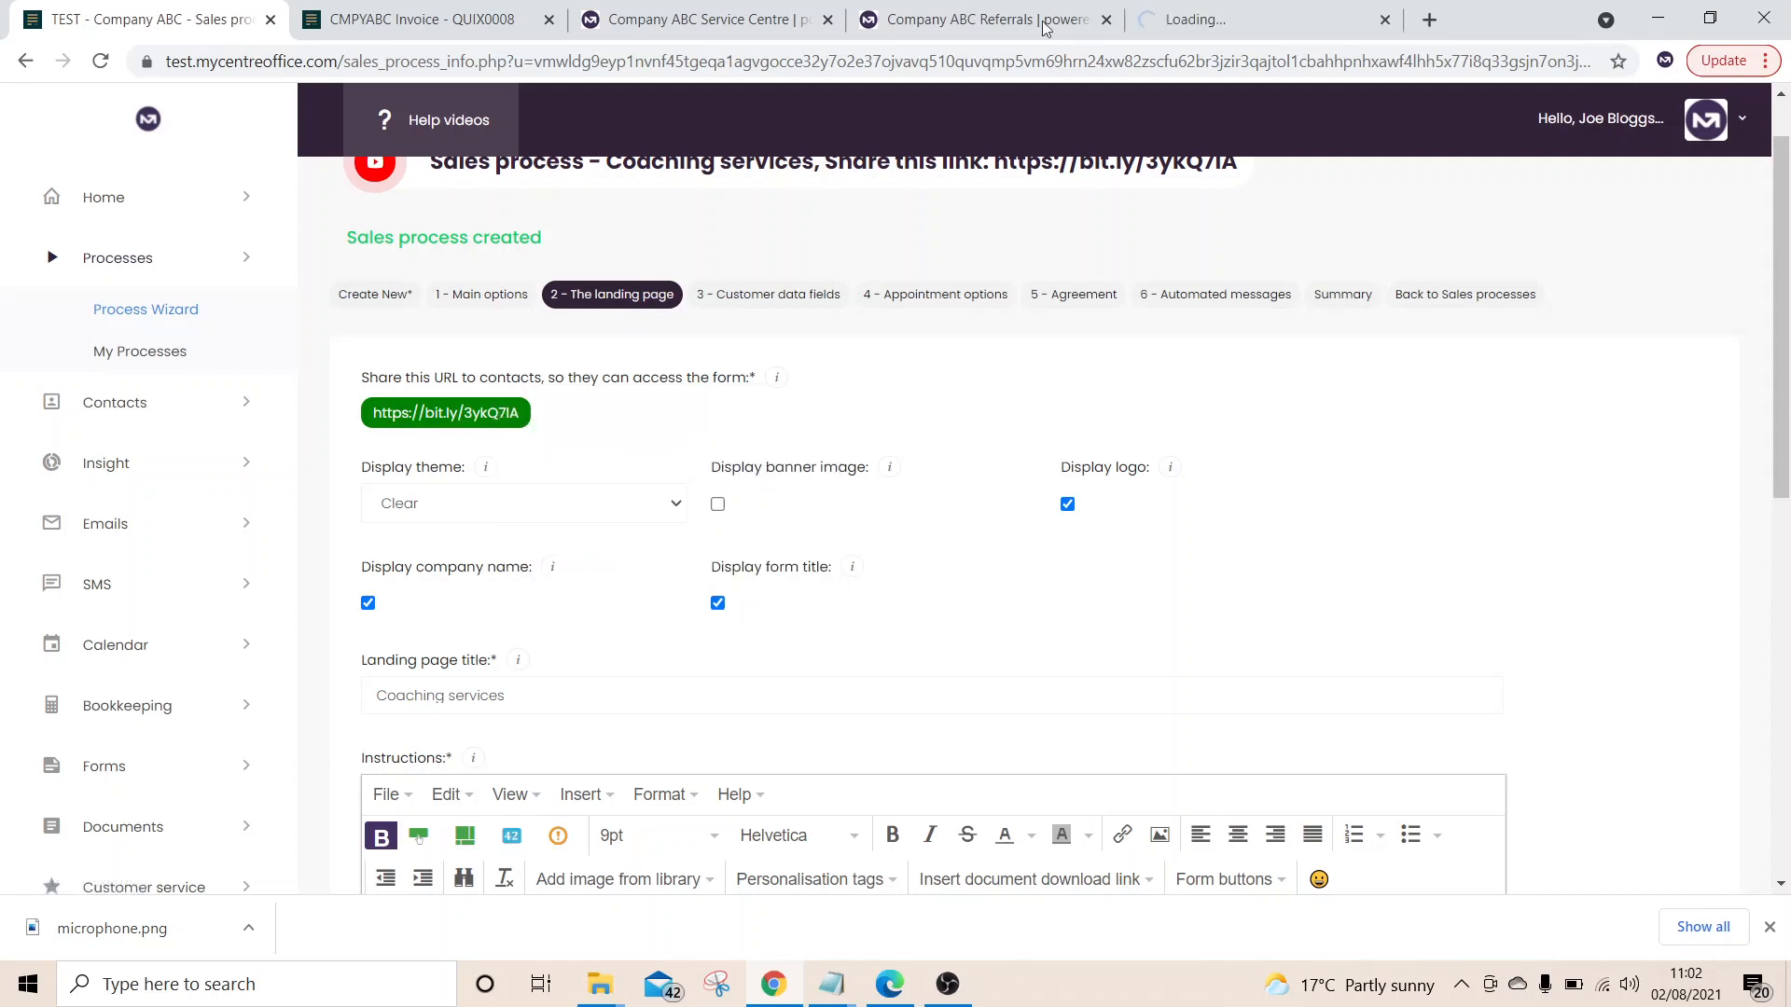
click(1269, 18)
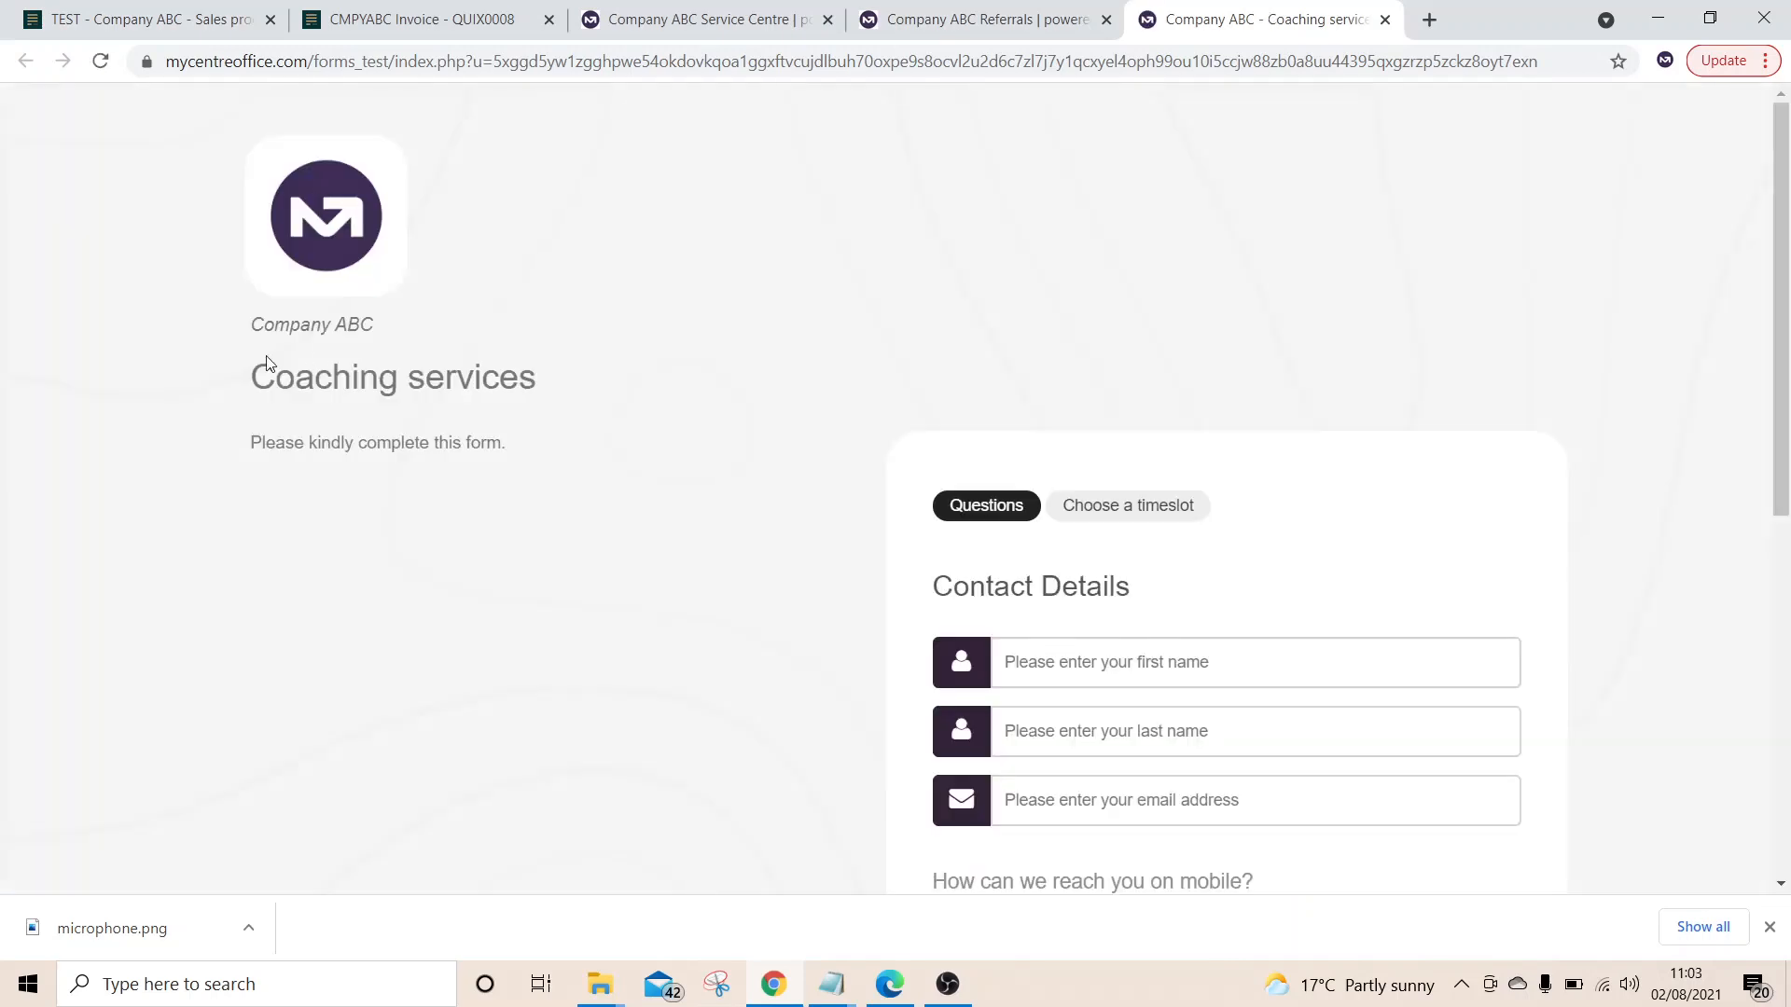
Preview the form's three Mon 9th Aug 2021 timeslots, then go back to the wizard
scroll(1001, 663, down, 4)
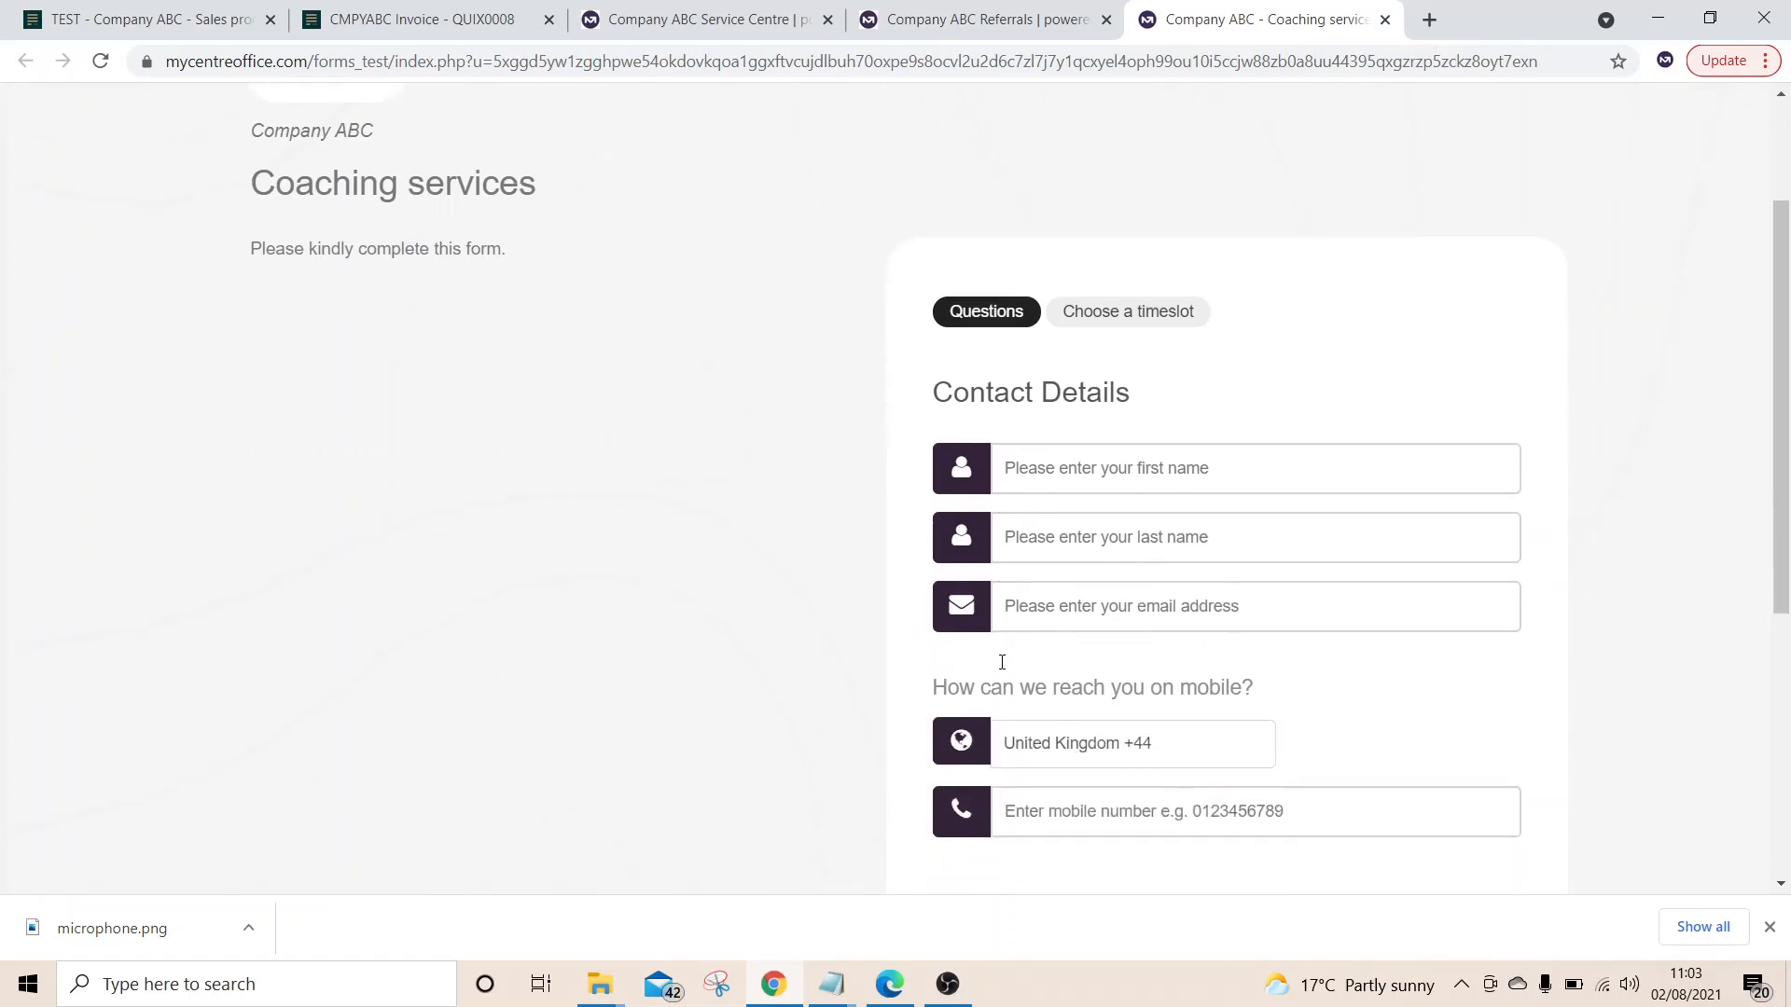
scroll(1133, 704, down, 4)
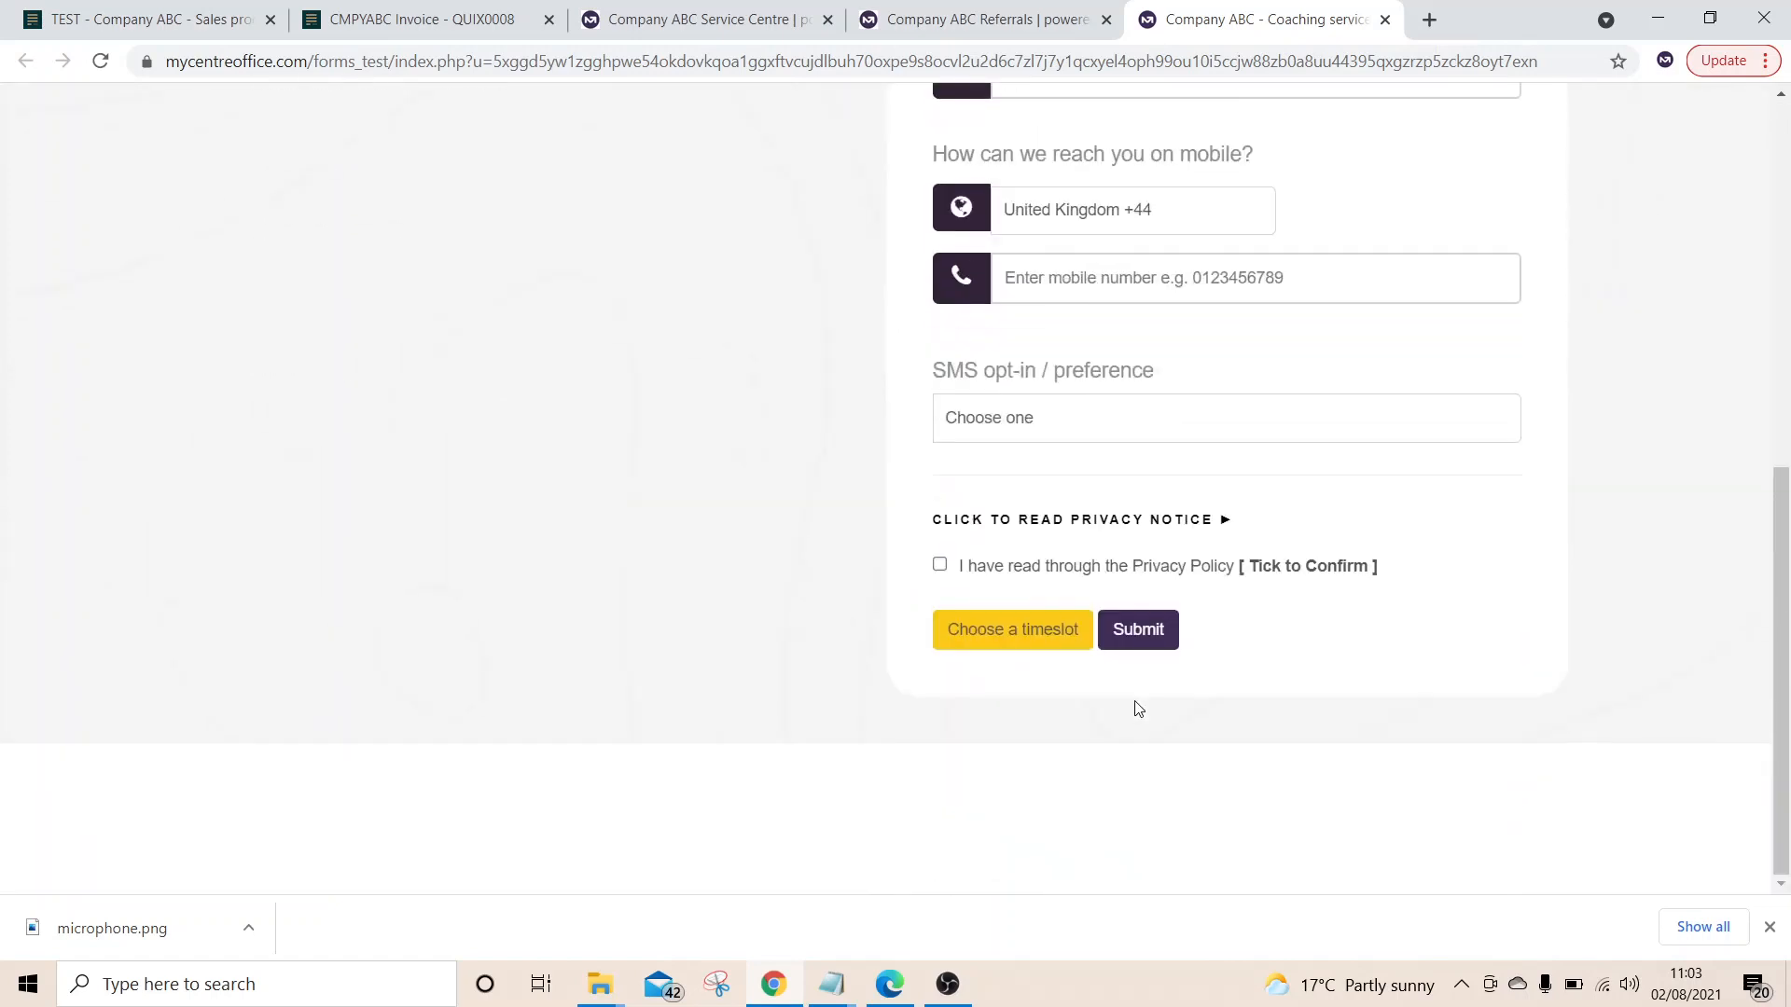
scroll(1136, 707, up, 6)
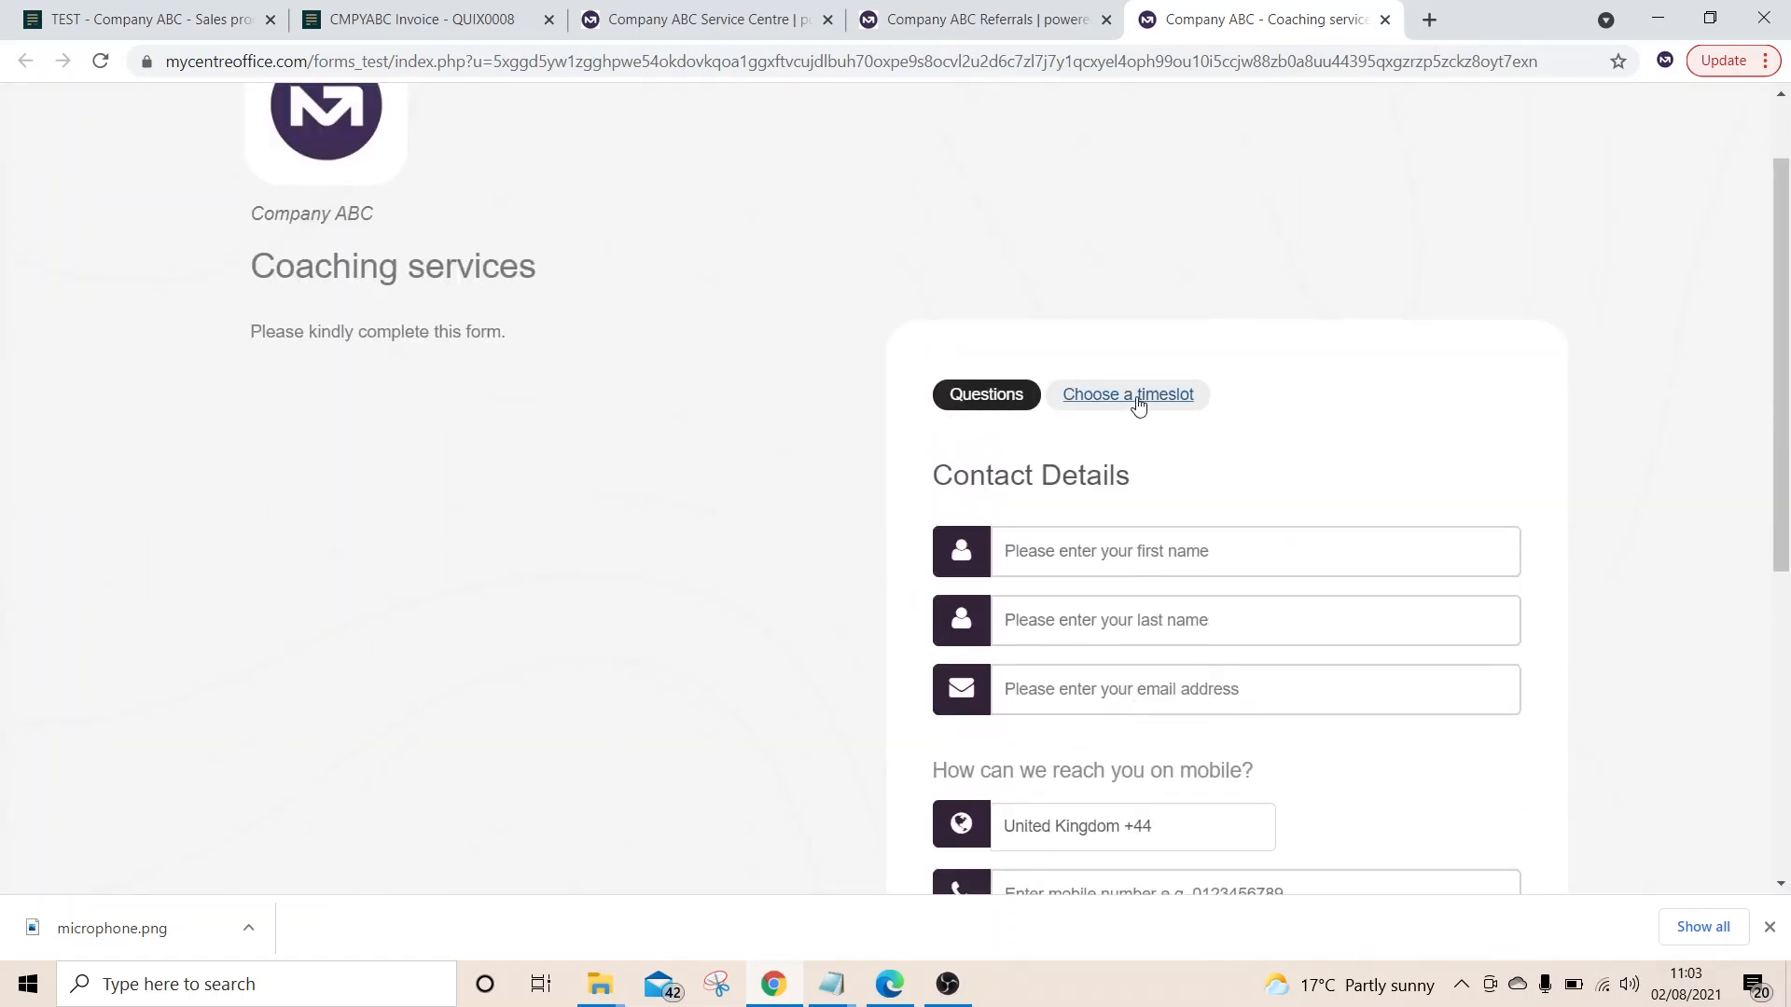
click(1138, 404)
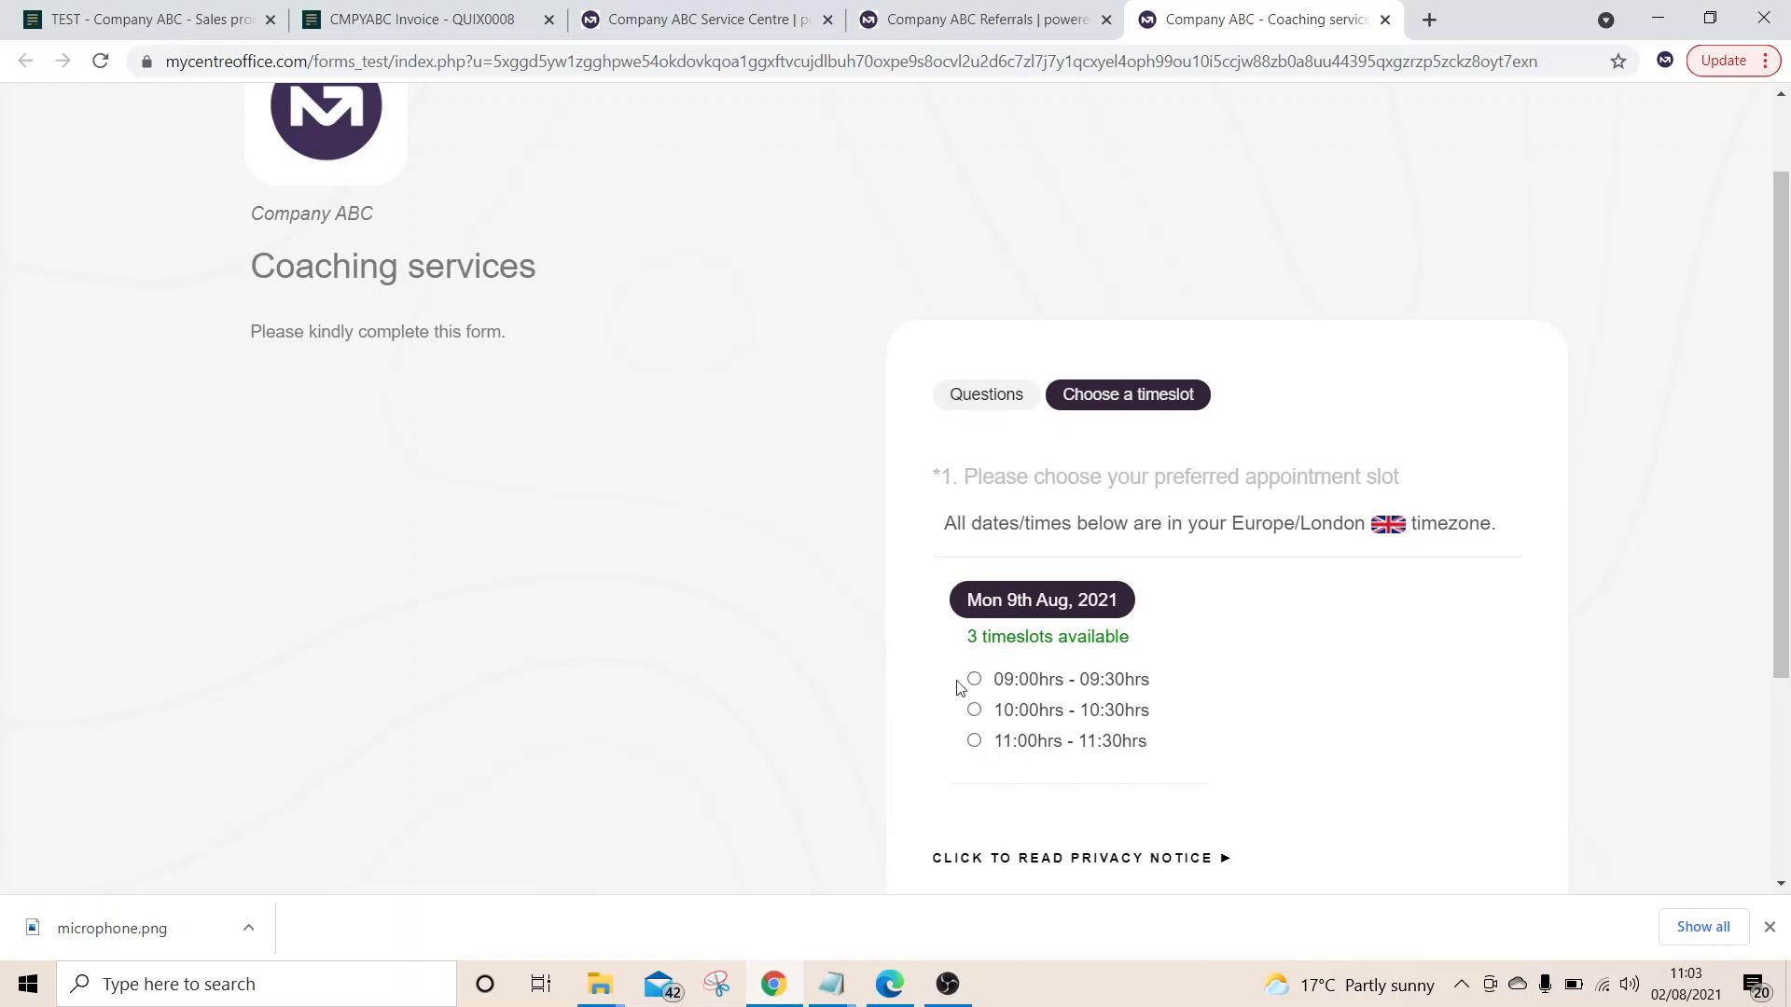
click(110, 26)
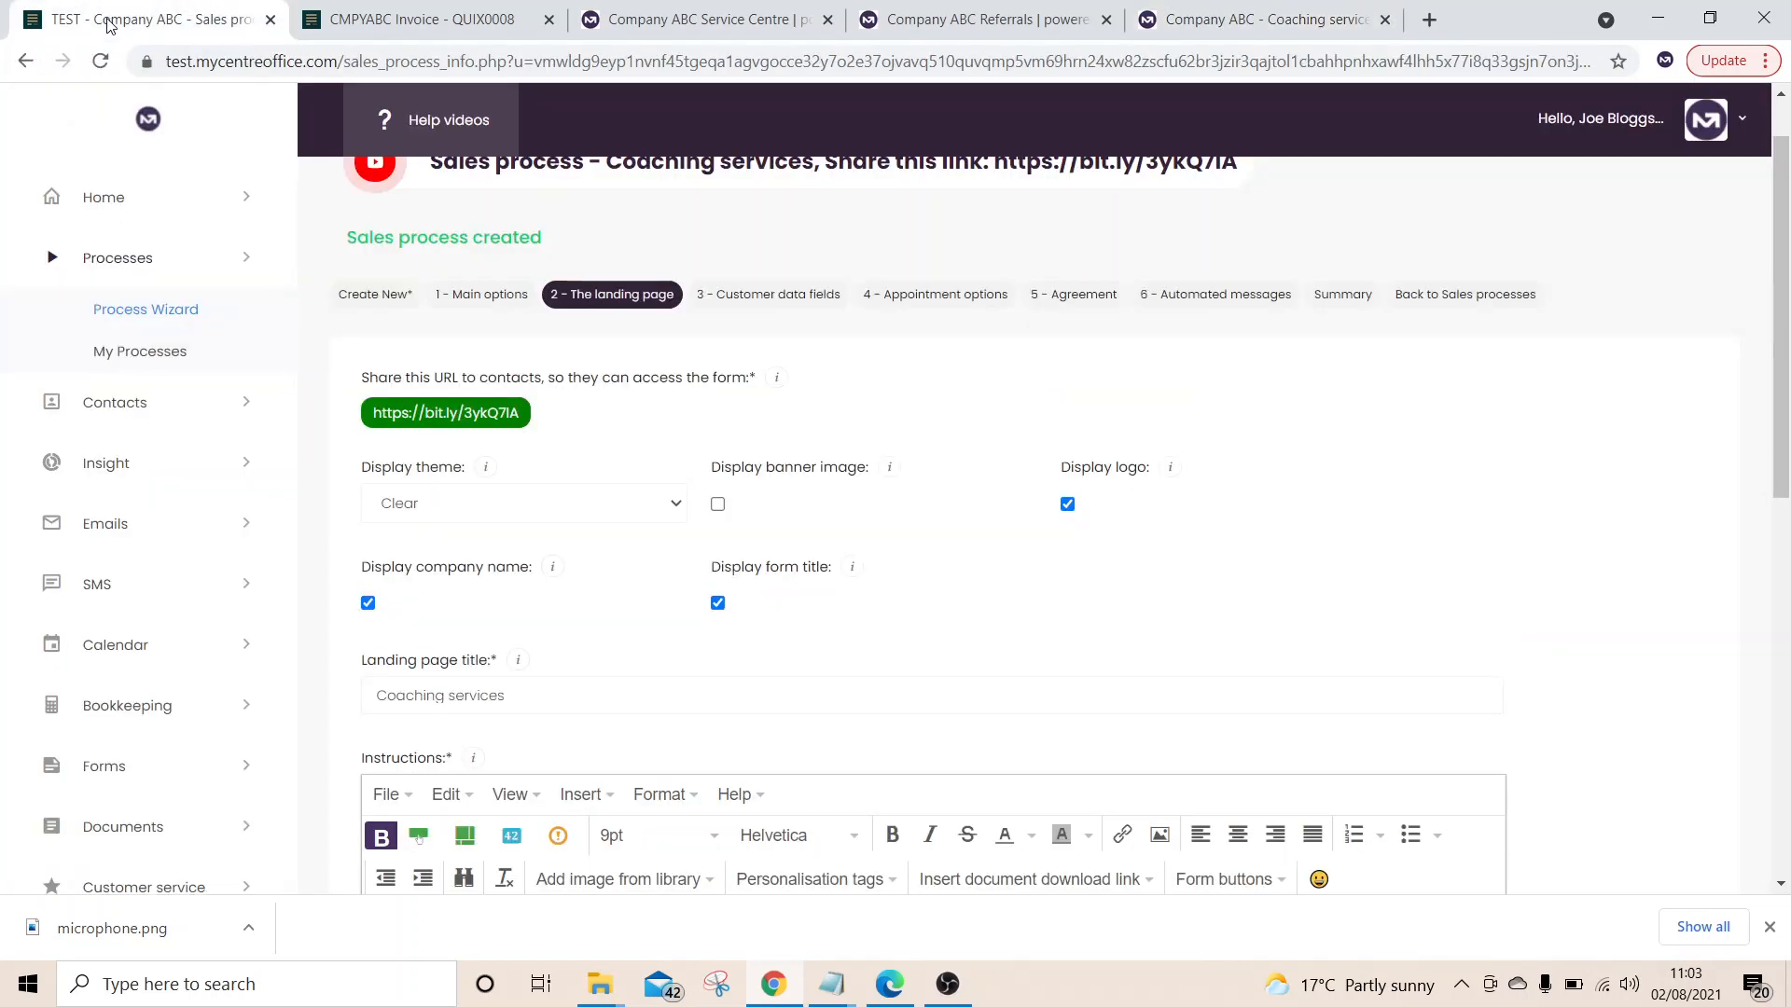
Keep First name Mandatory, set Last name to Do not capture and Mobile to Mandatory, then Update
click(797, 304)
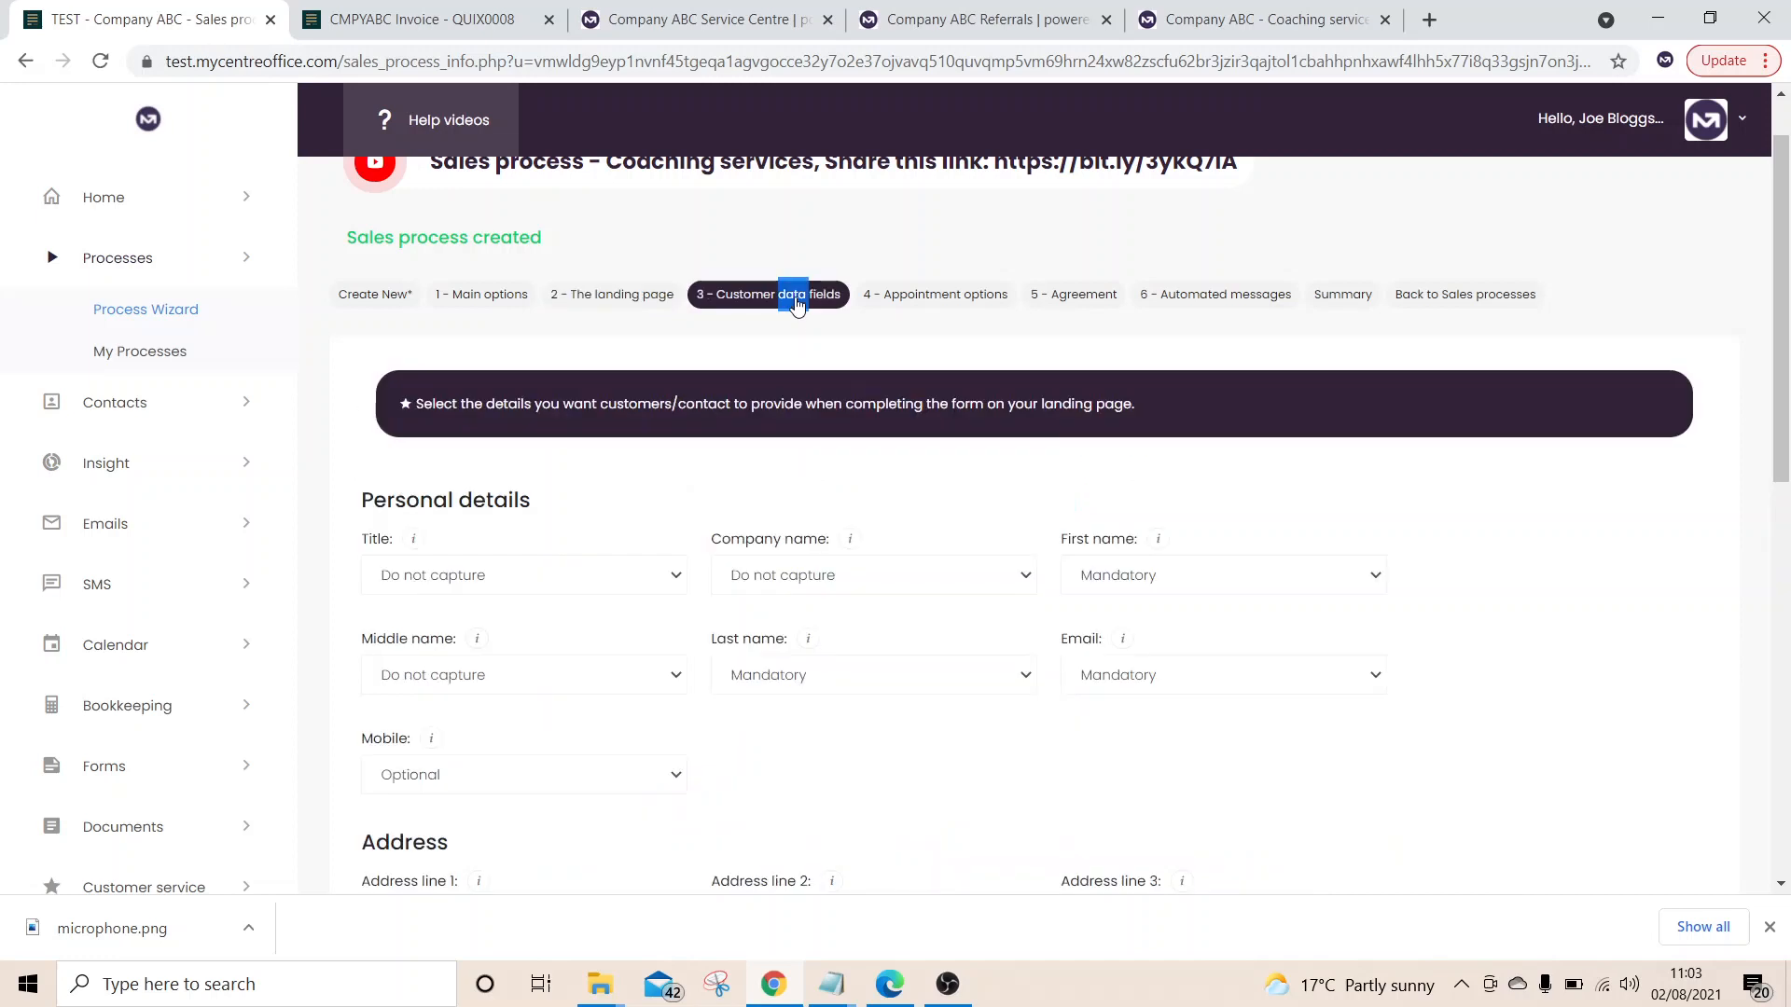
scroll(552, 643, down, 3)
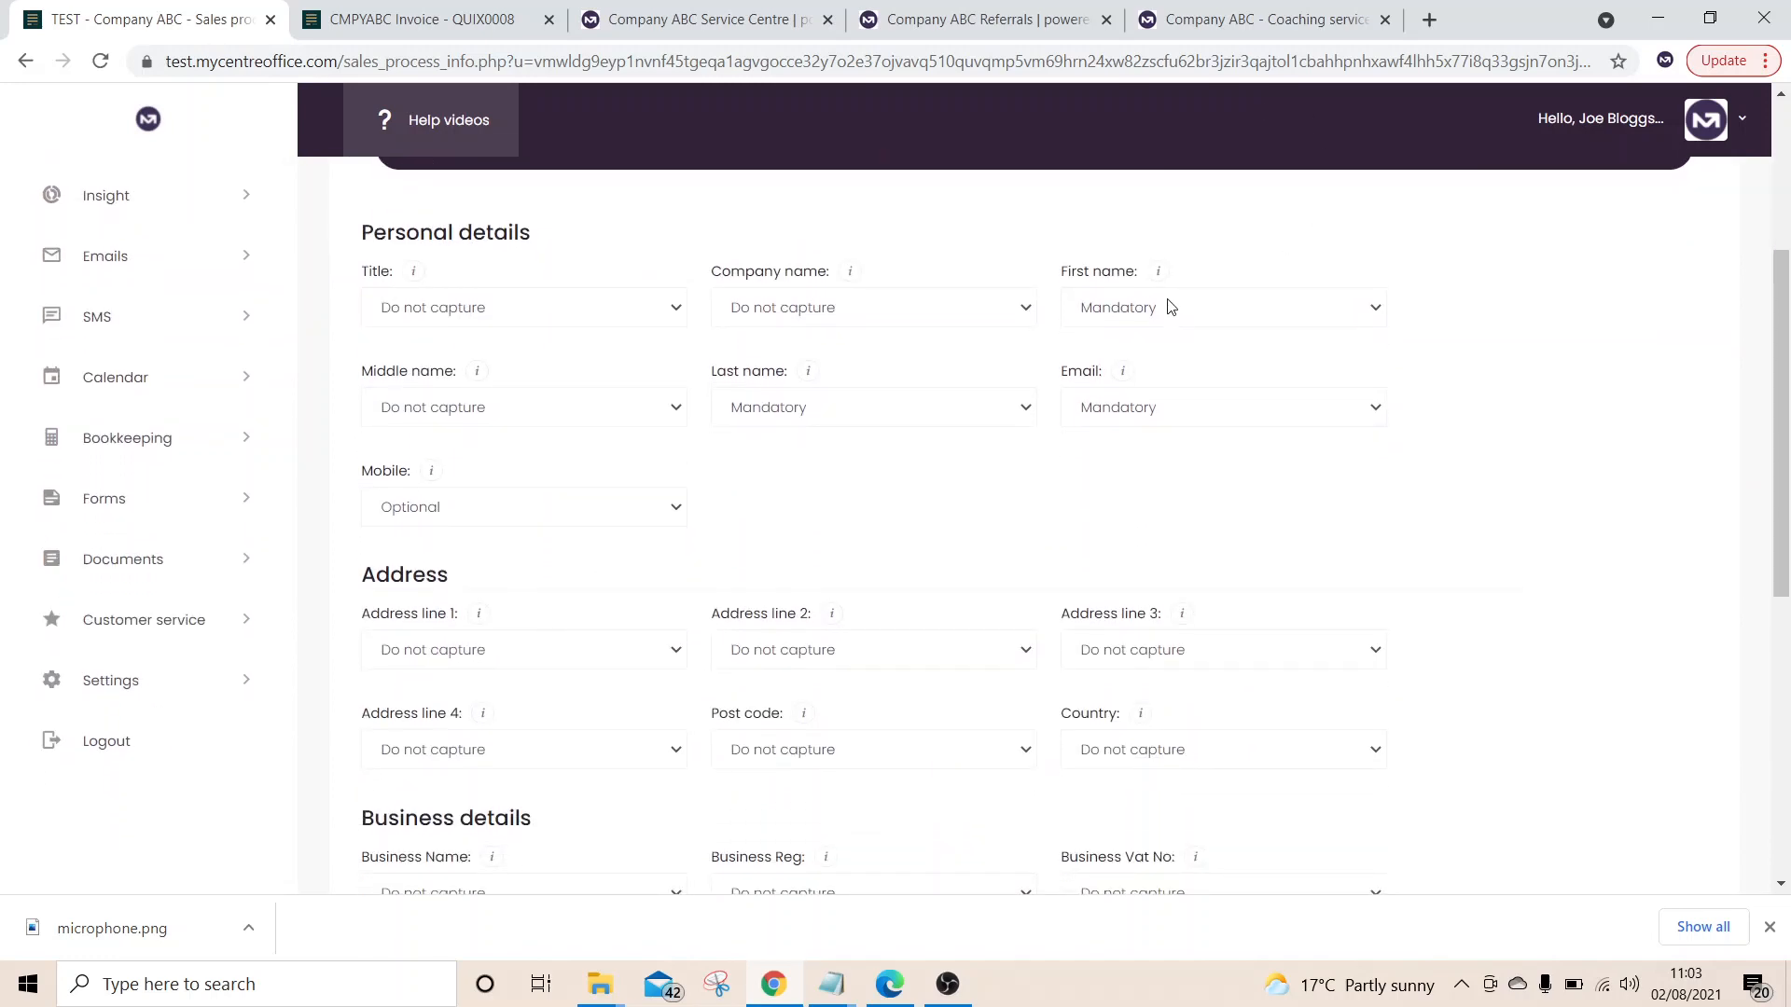
click(1168, 301)
click(1168, 300)
click(806, 418)
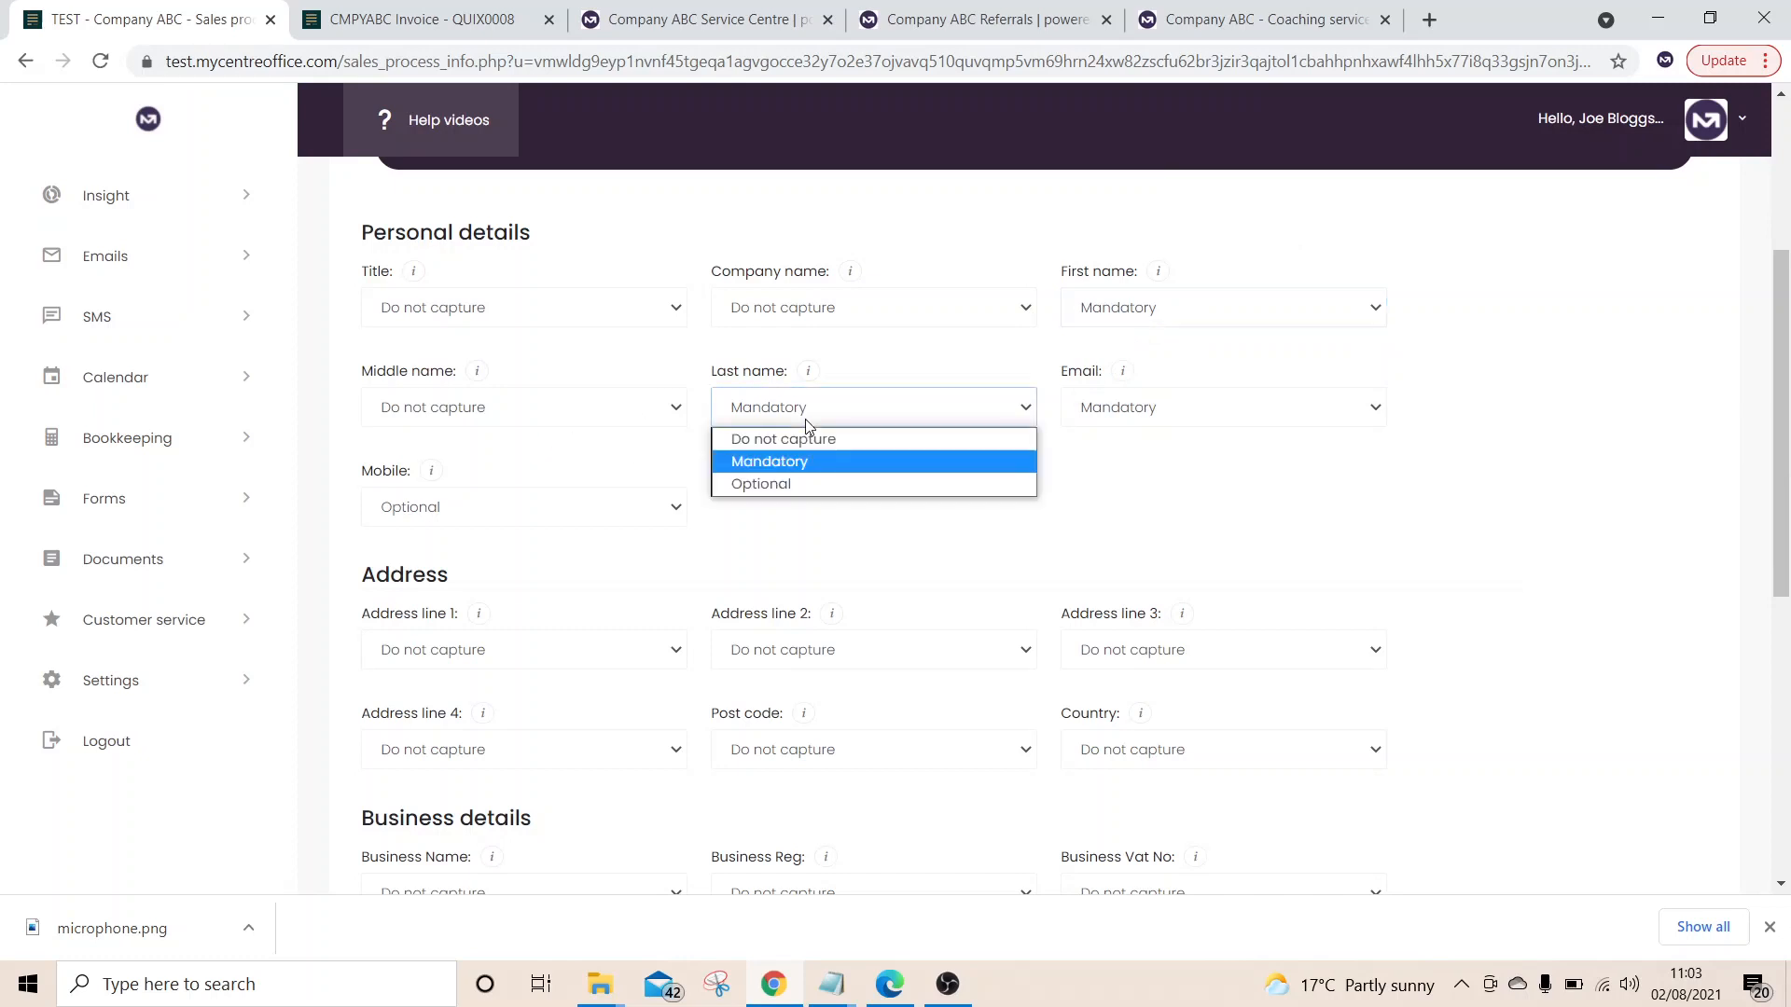
click(808, 444)
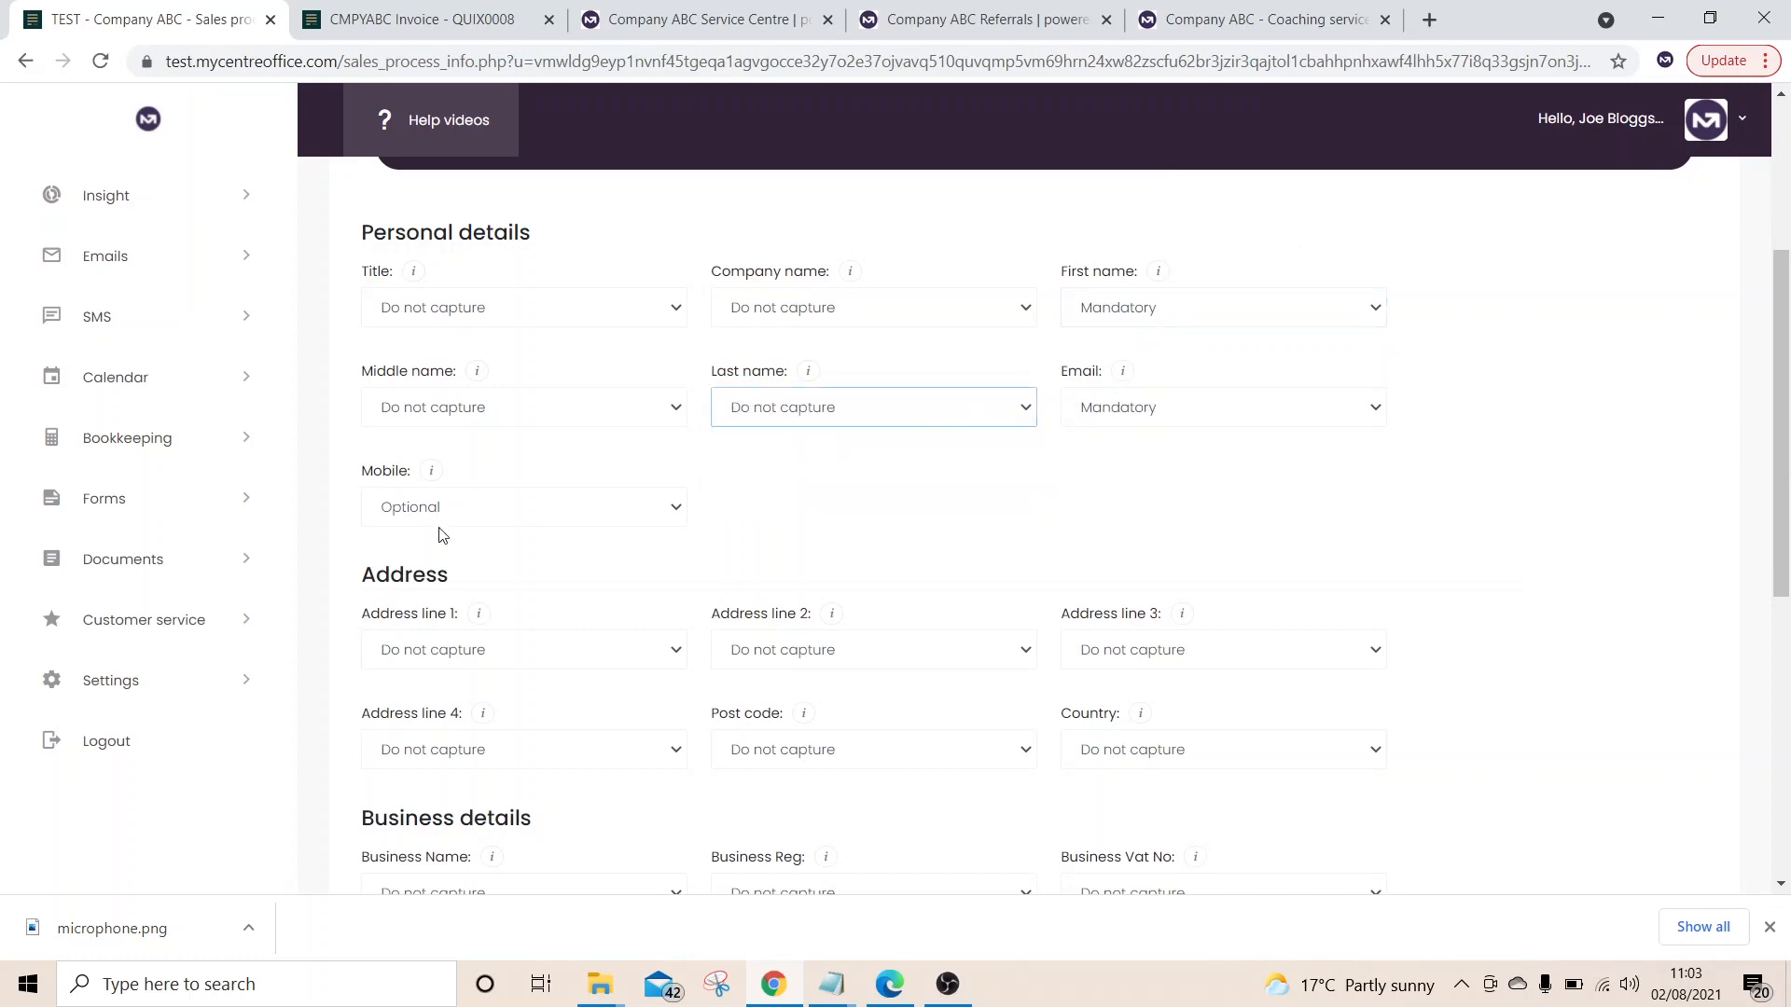
click(492, 519)
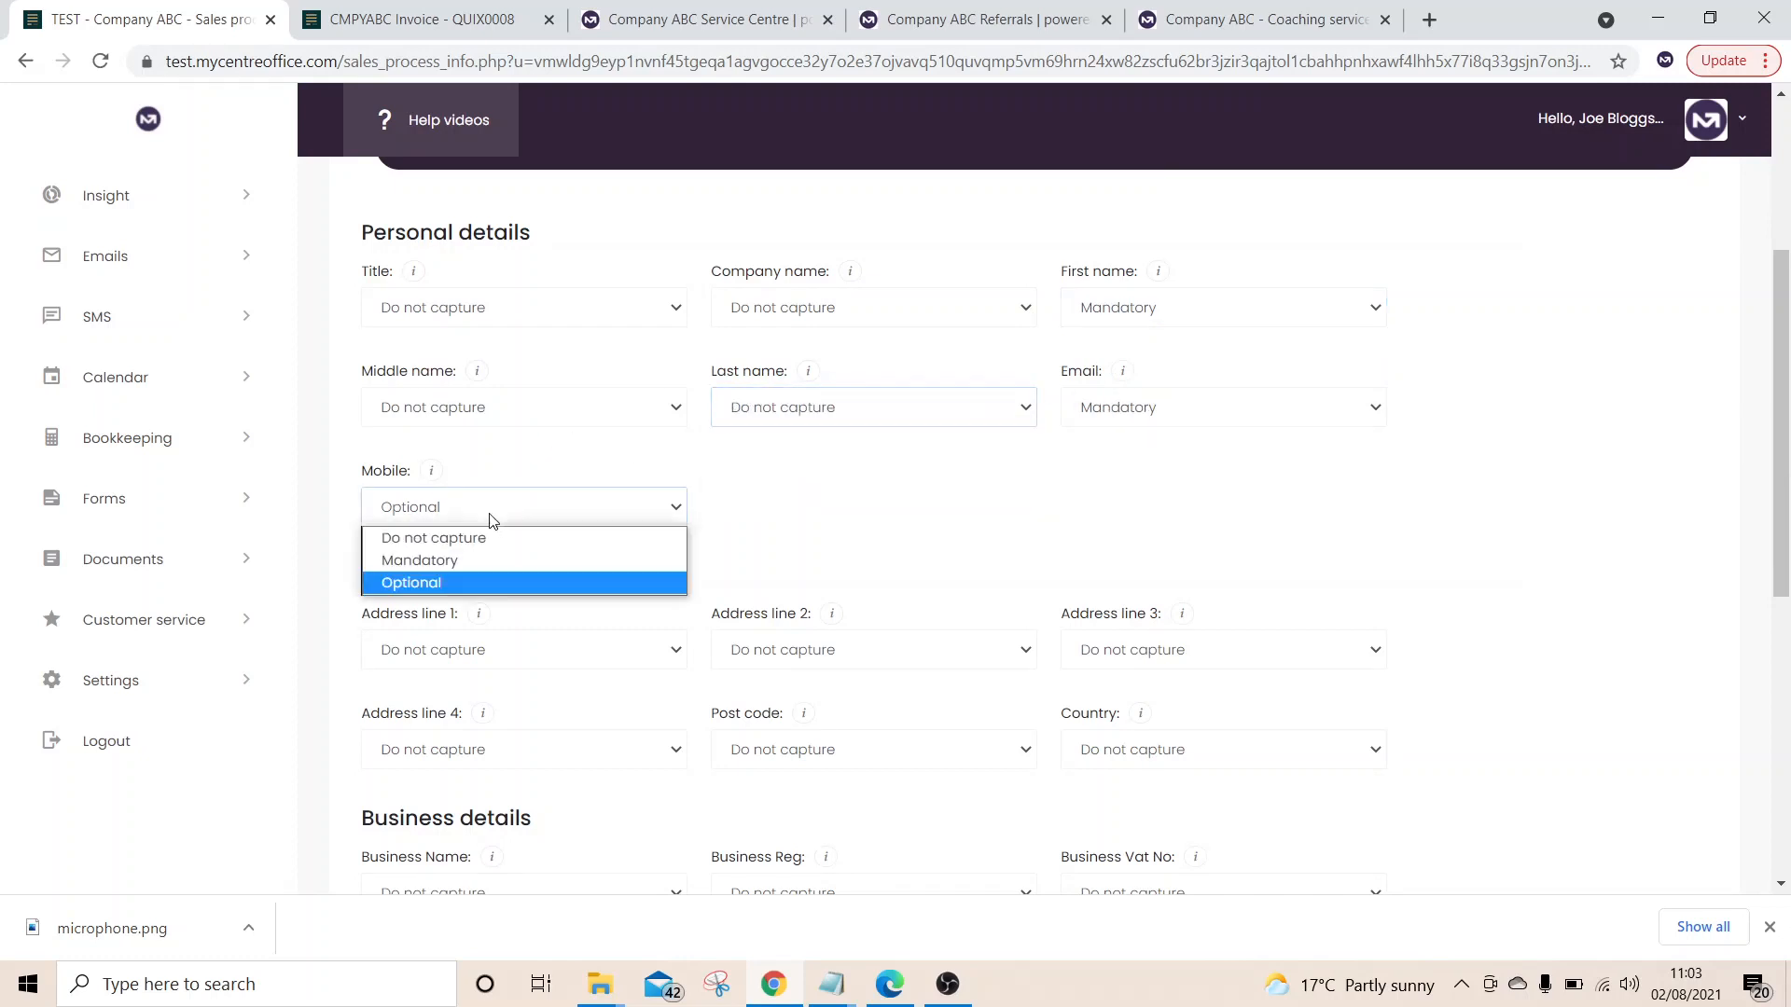
click(457, 560)
drag(1782, 553, 1787, 830)
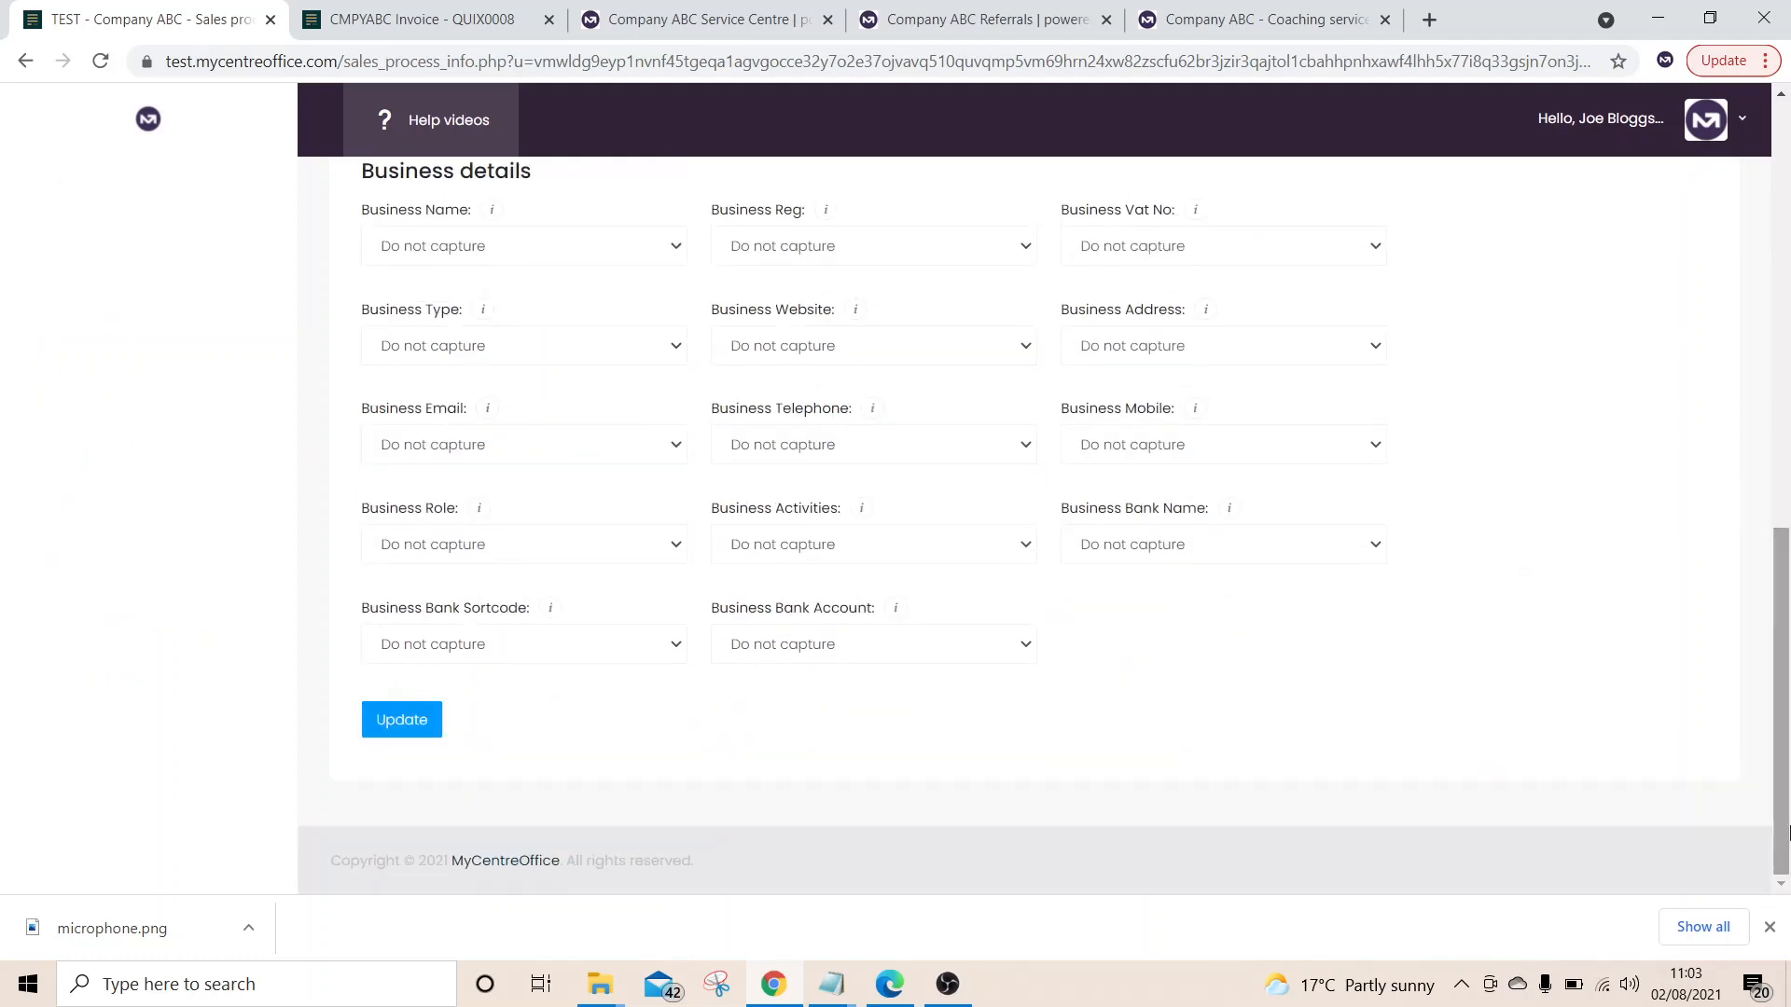
click(421, 724)
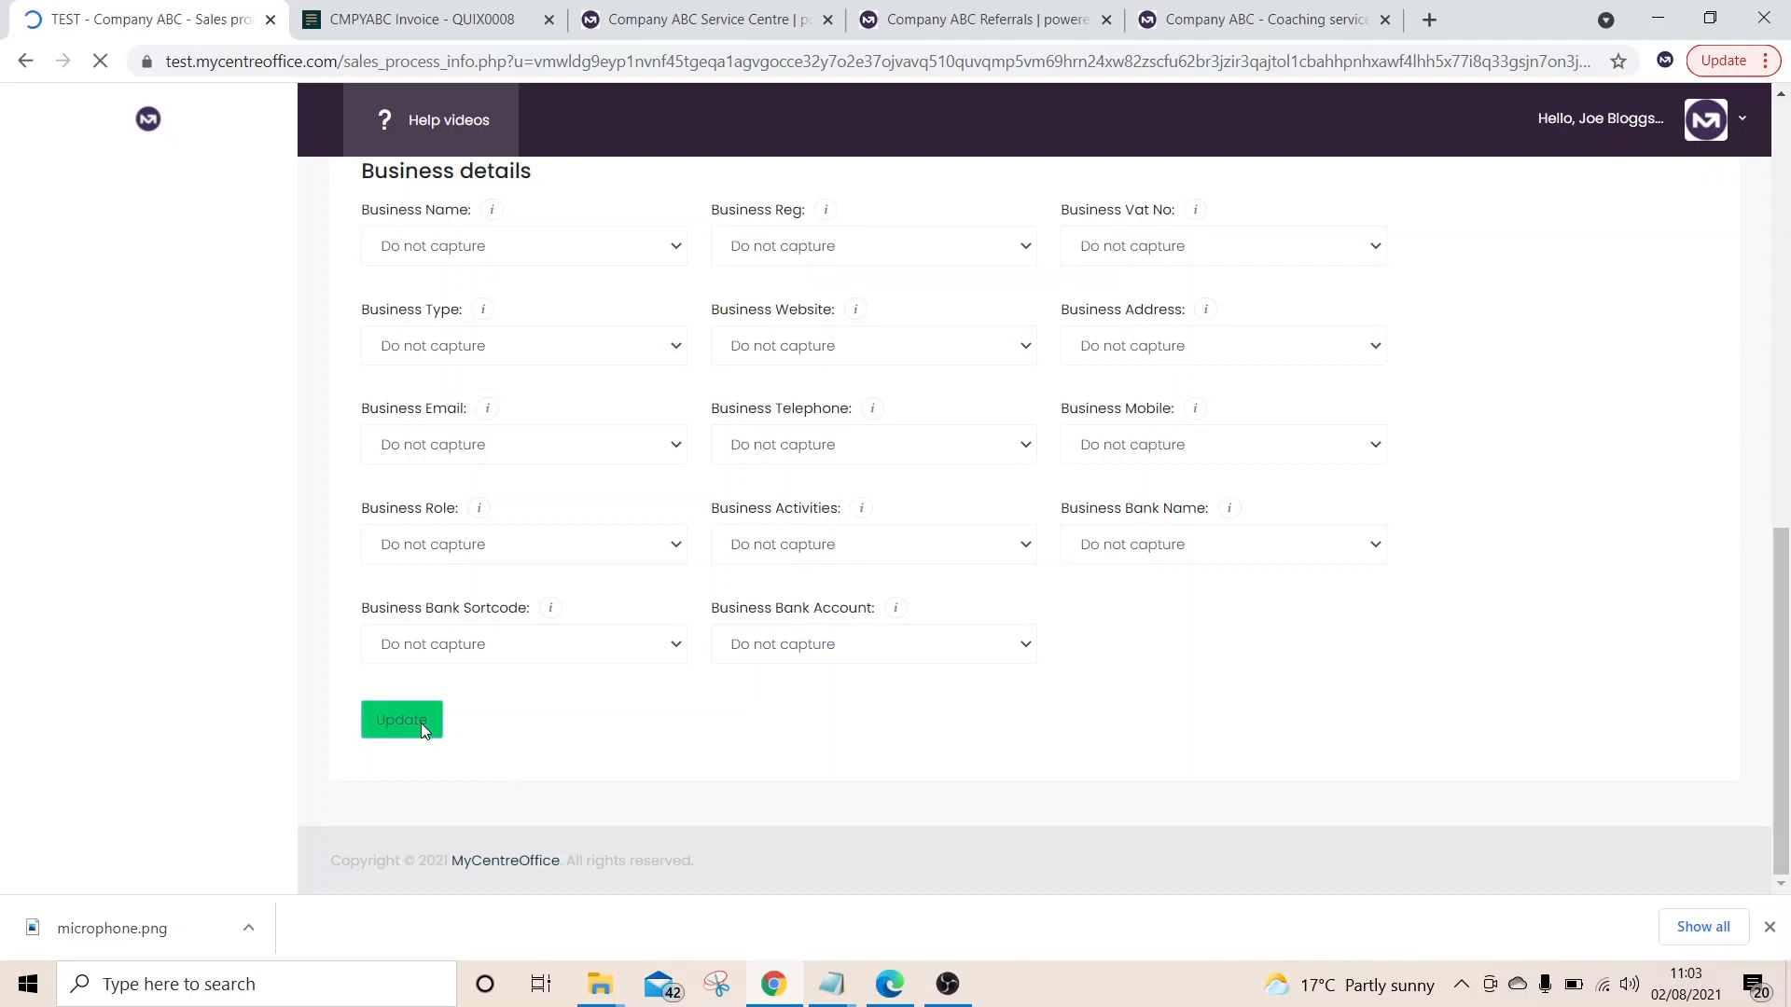
Open '4 - Appointment options' and review the mandatory appointment-booking Question 1, checking the form preview
click(936, 372)
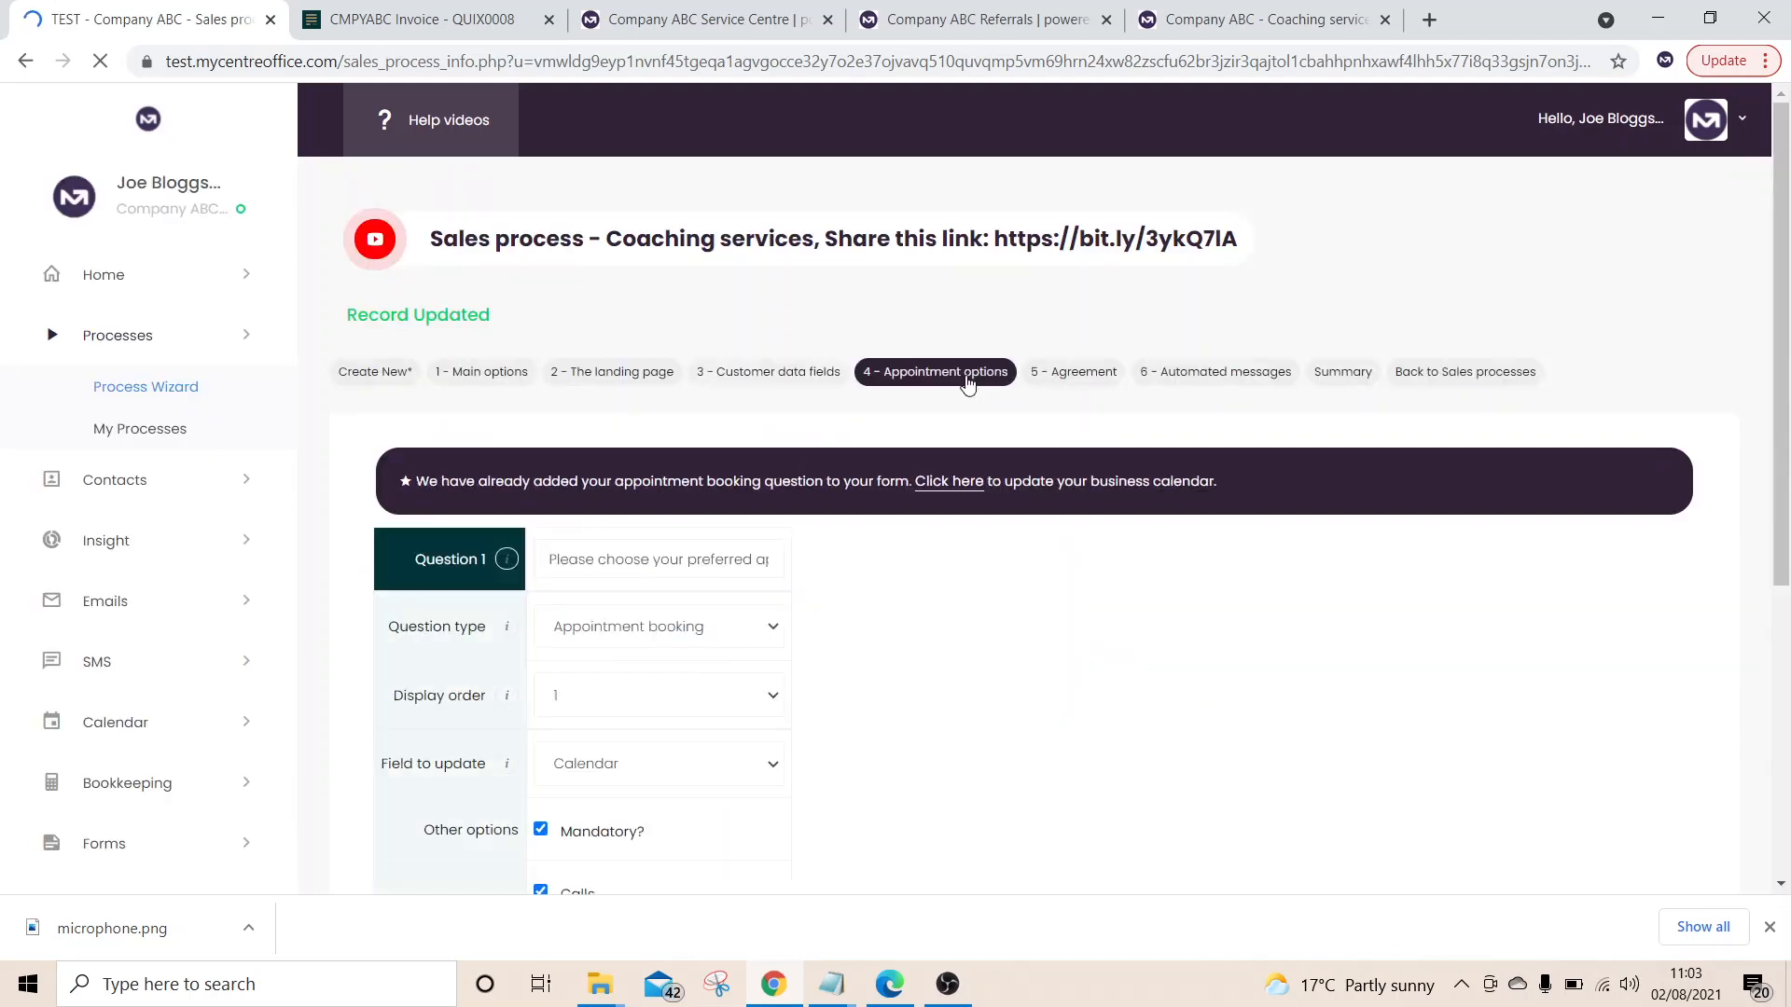
scroll(845, 628, down, 3)
scroll(1060, 681, down, 3)
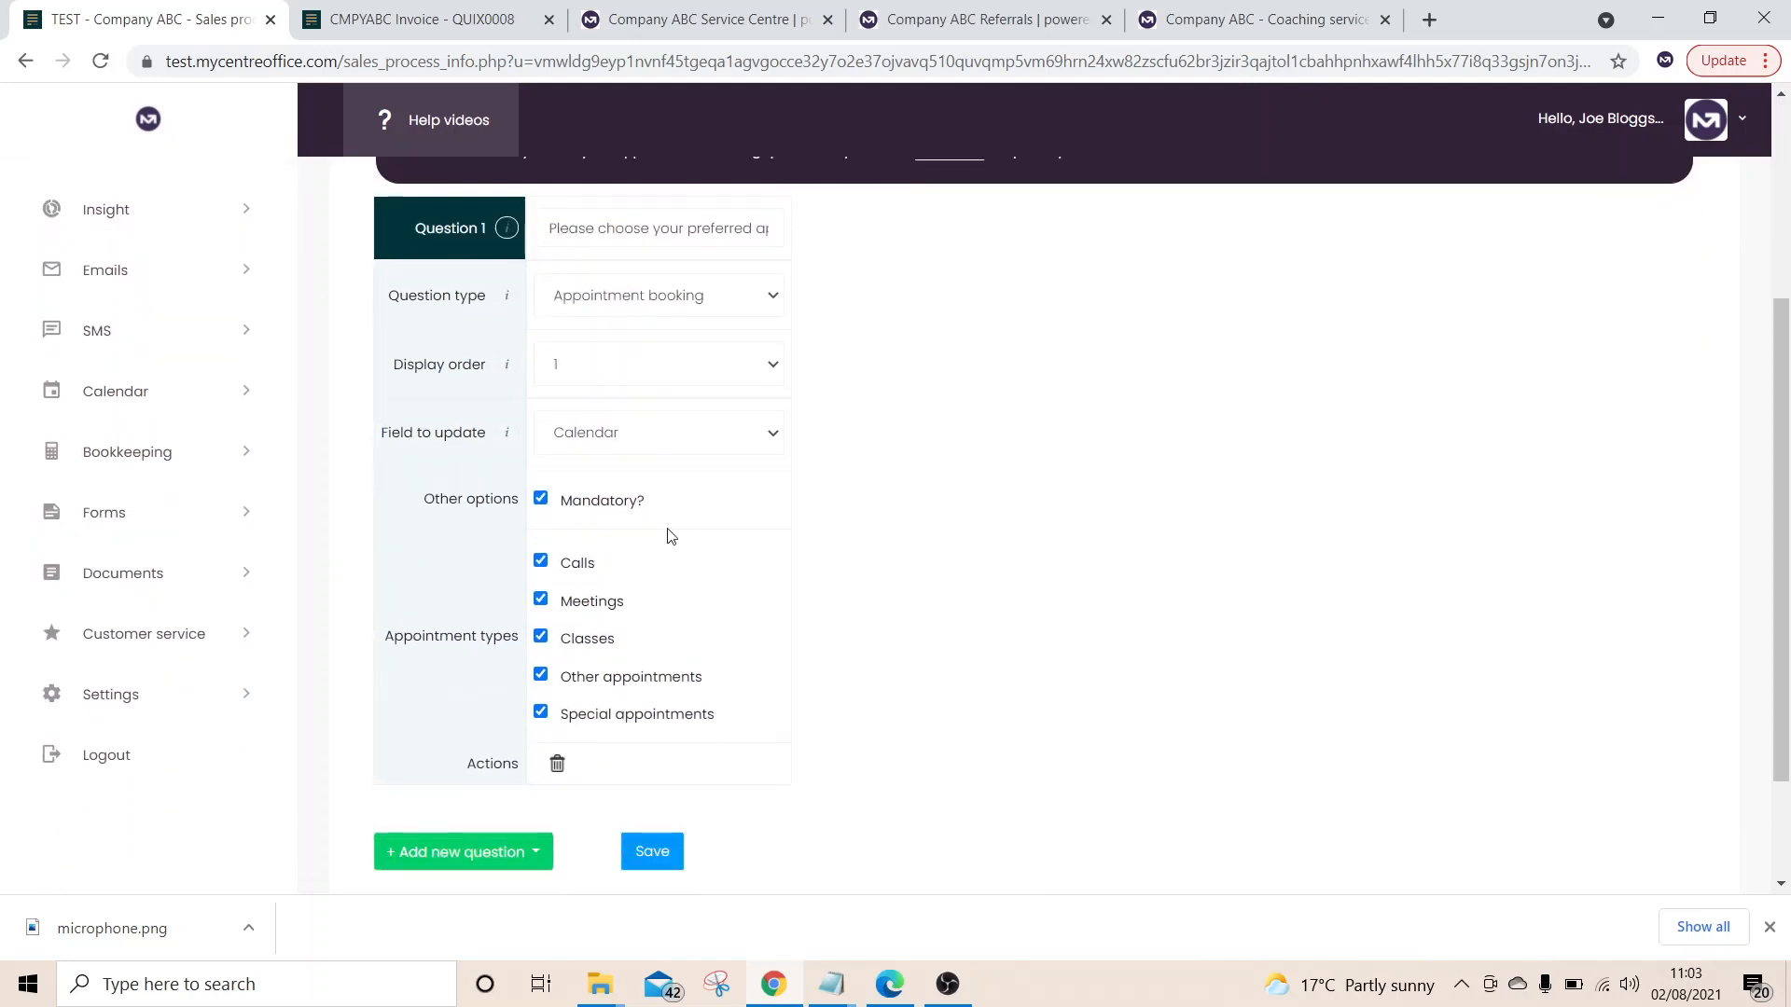
scroll(668, 536, up, 2)
scroll(644, 691, down, 1)
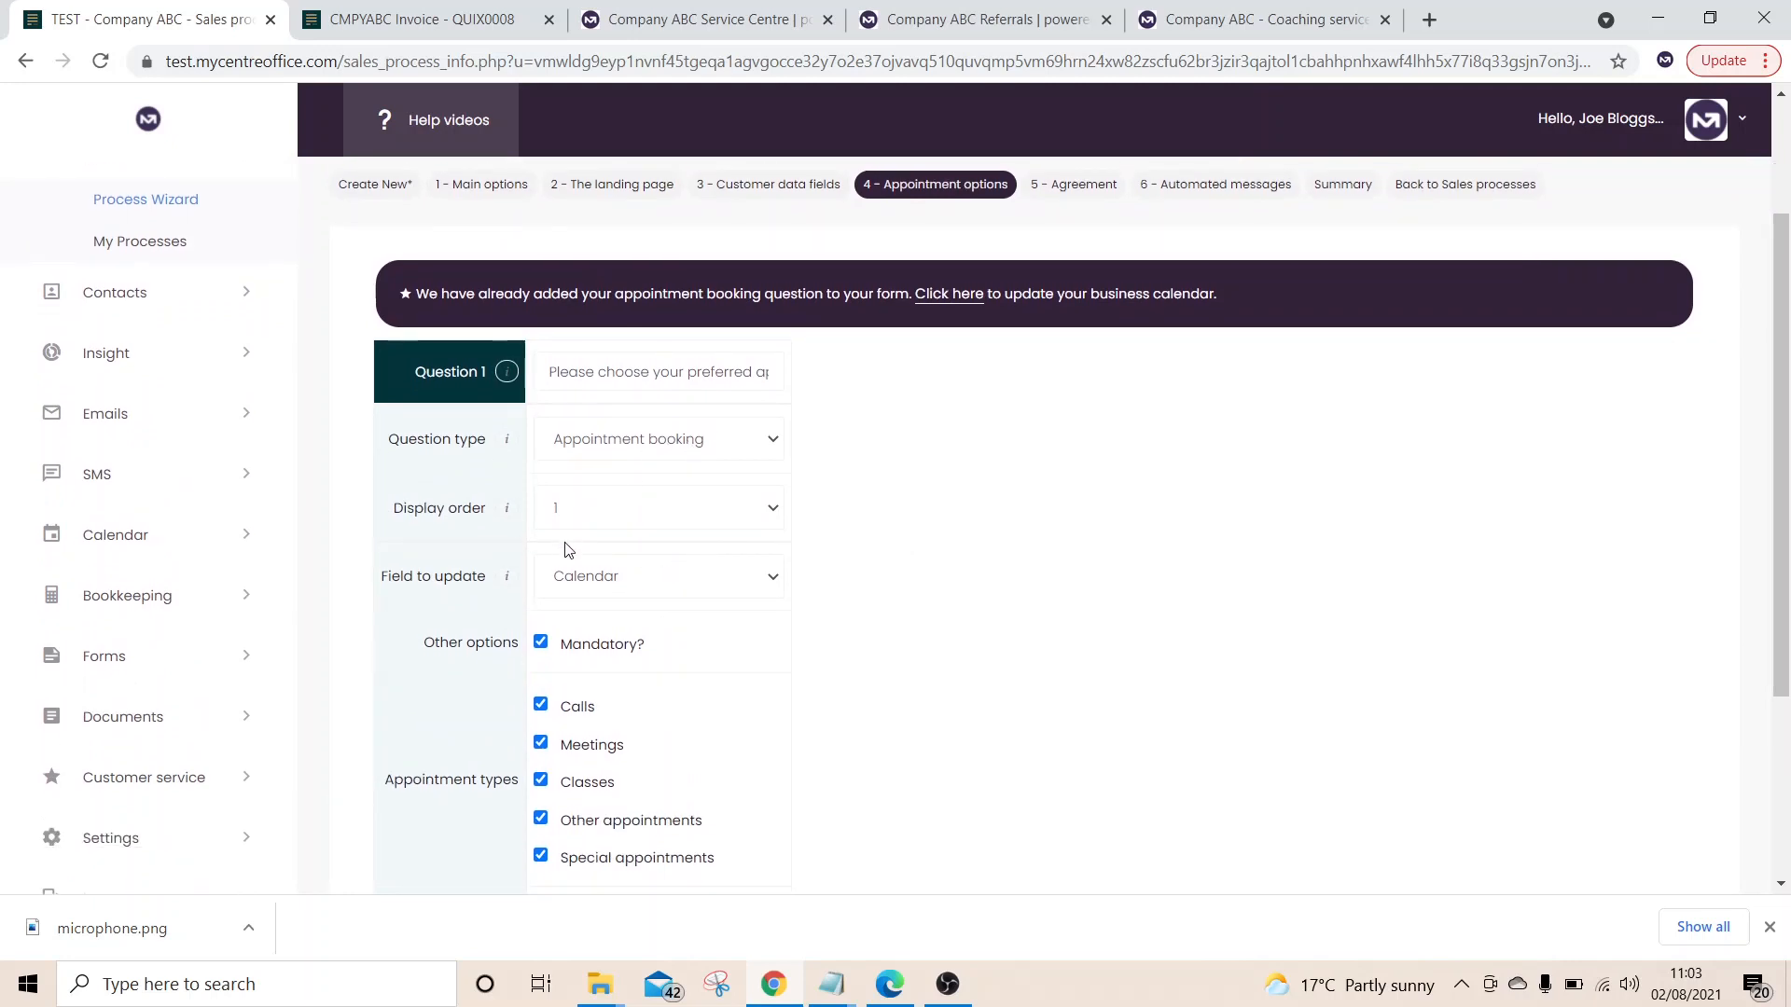
click(1273, 17)
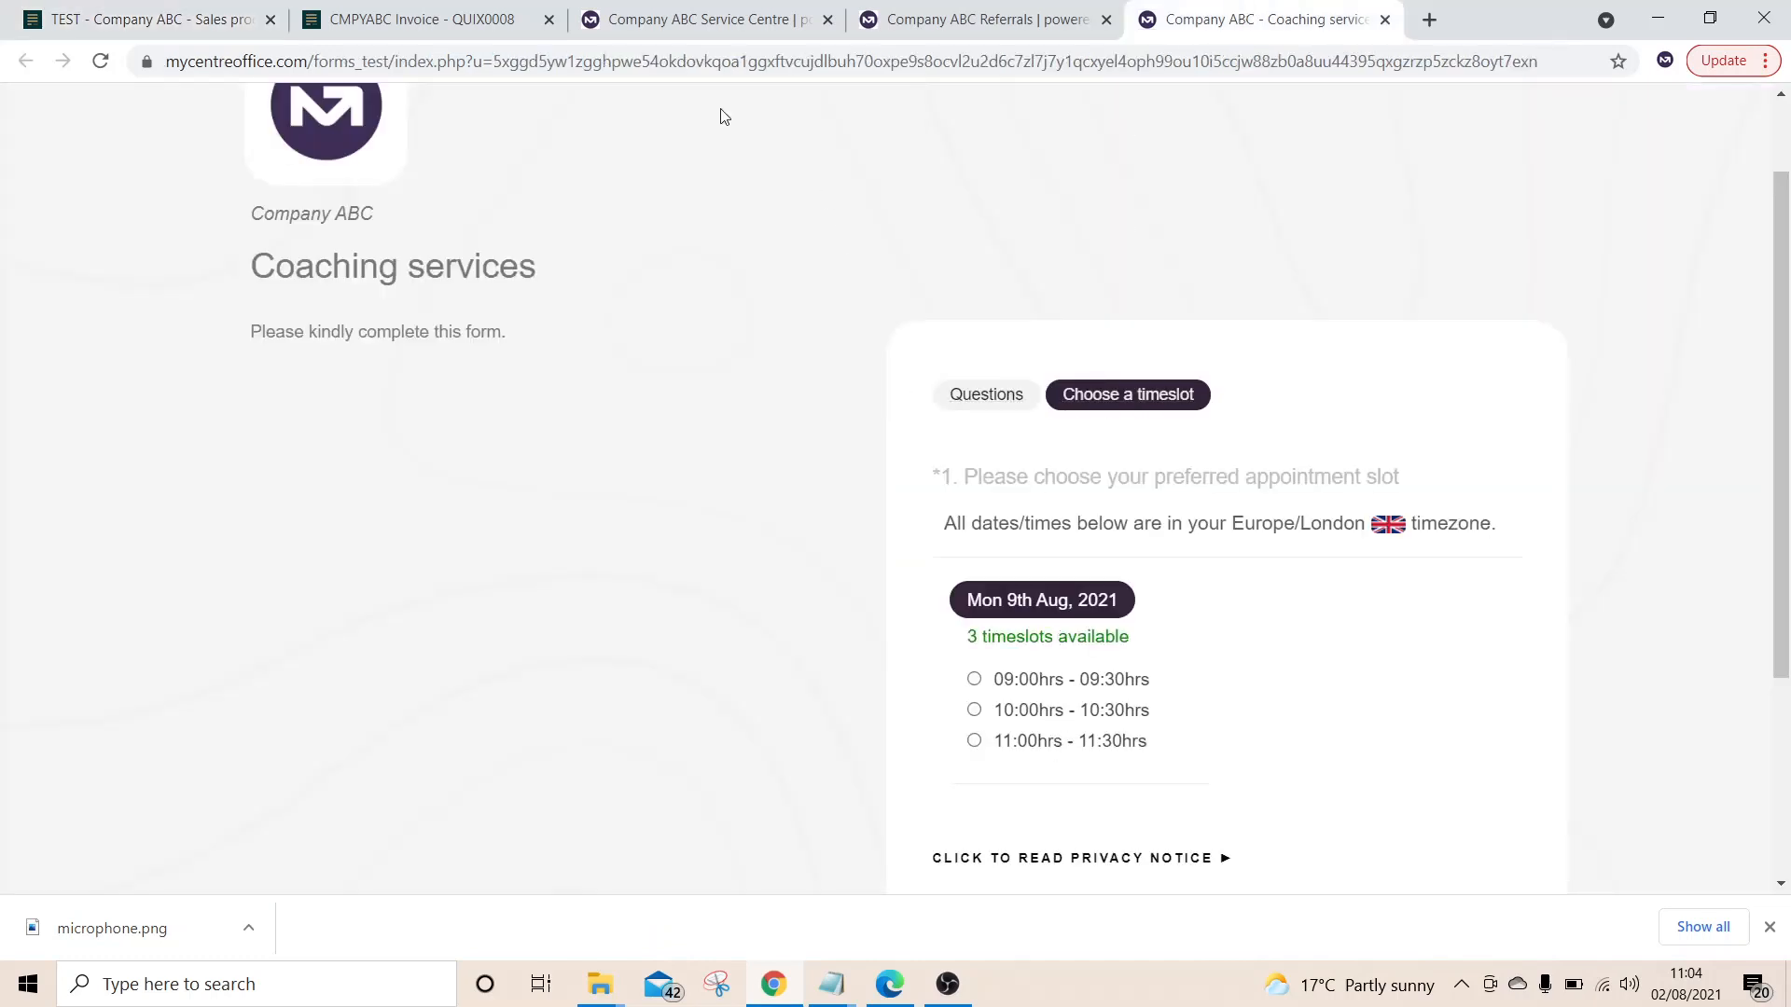
click(97, 26)
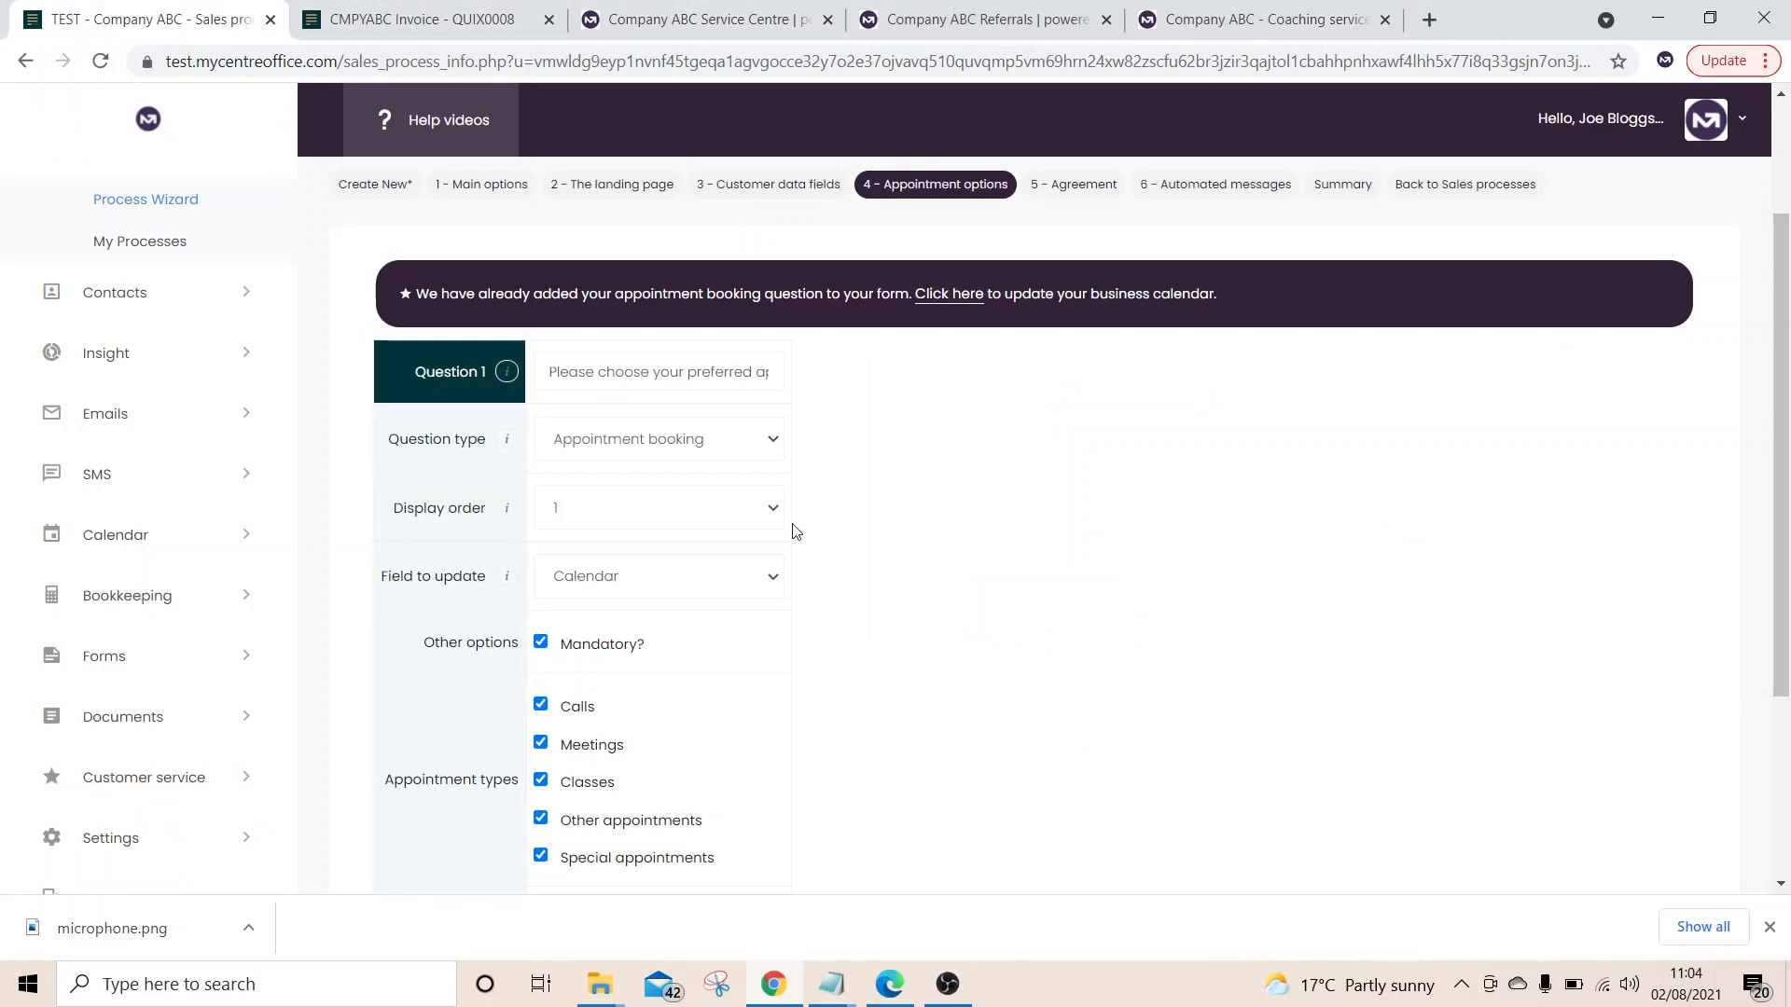
scroll(796, 532, down, 3)
Add a Short text question 'How can I help you' and save it, confirming with OK
click(512, 696)
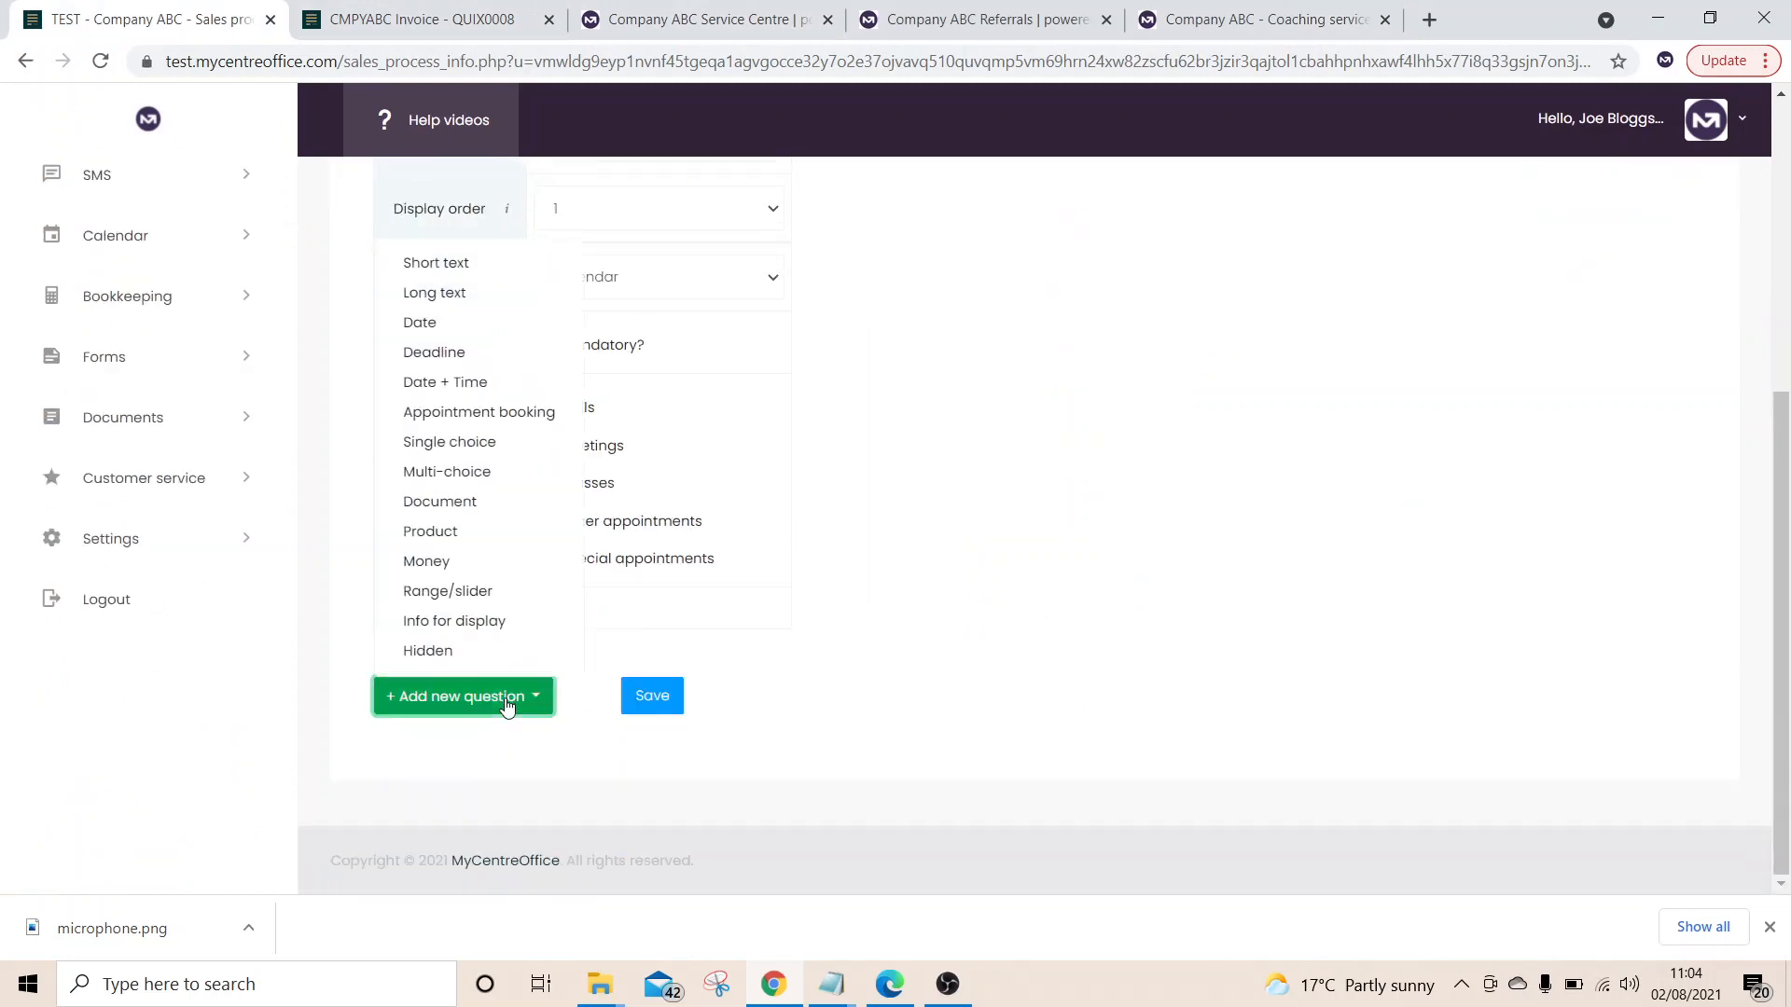
click(475, 265)
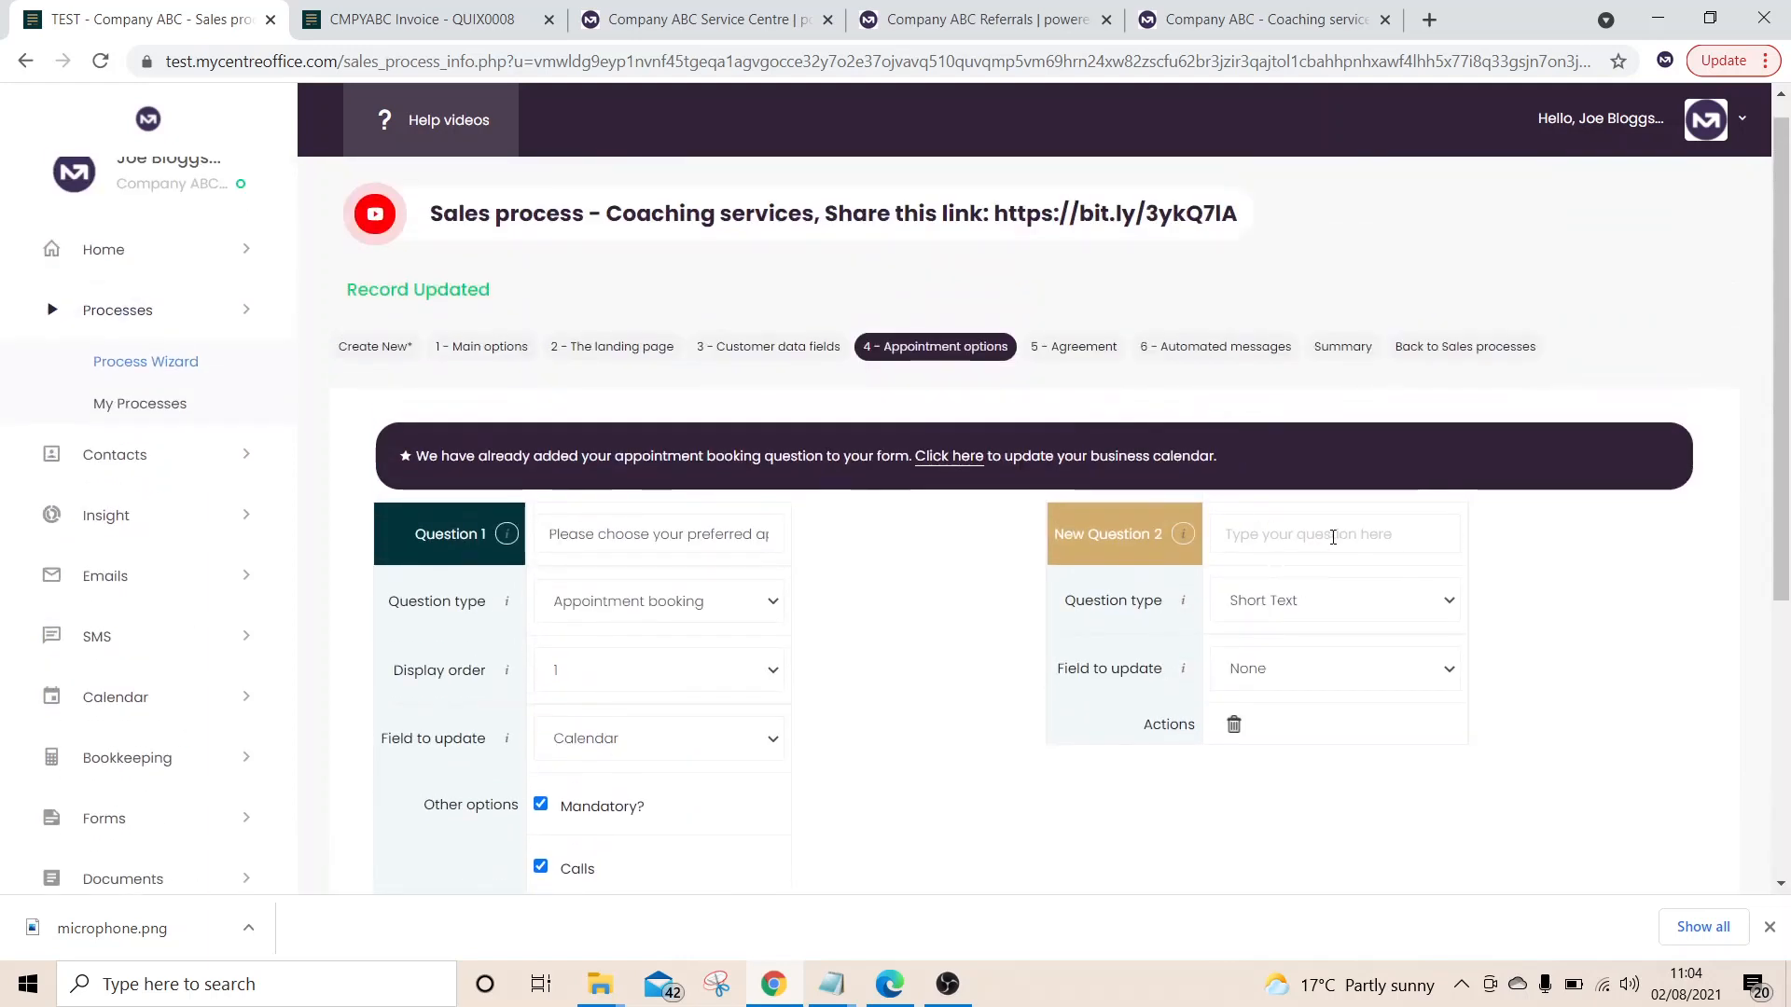
click(1333, 536)
text(How can I h)
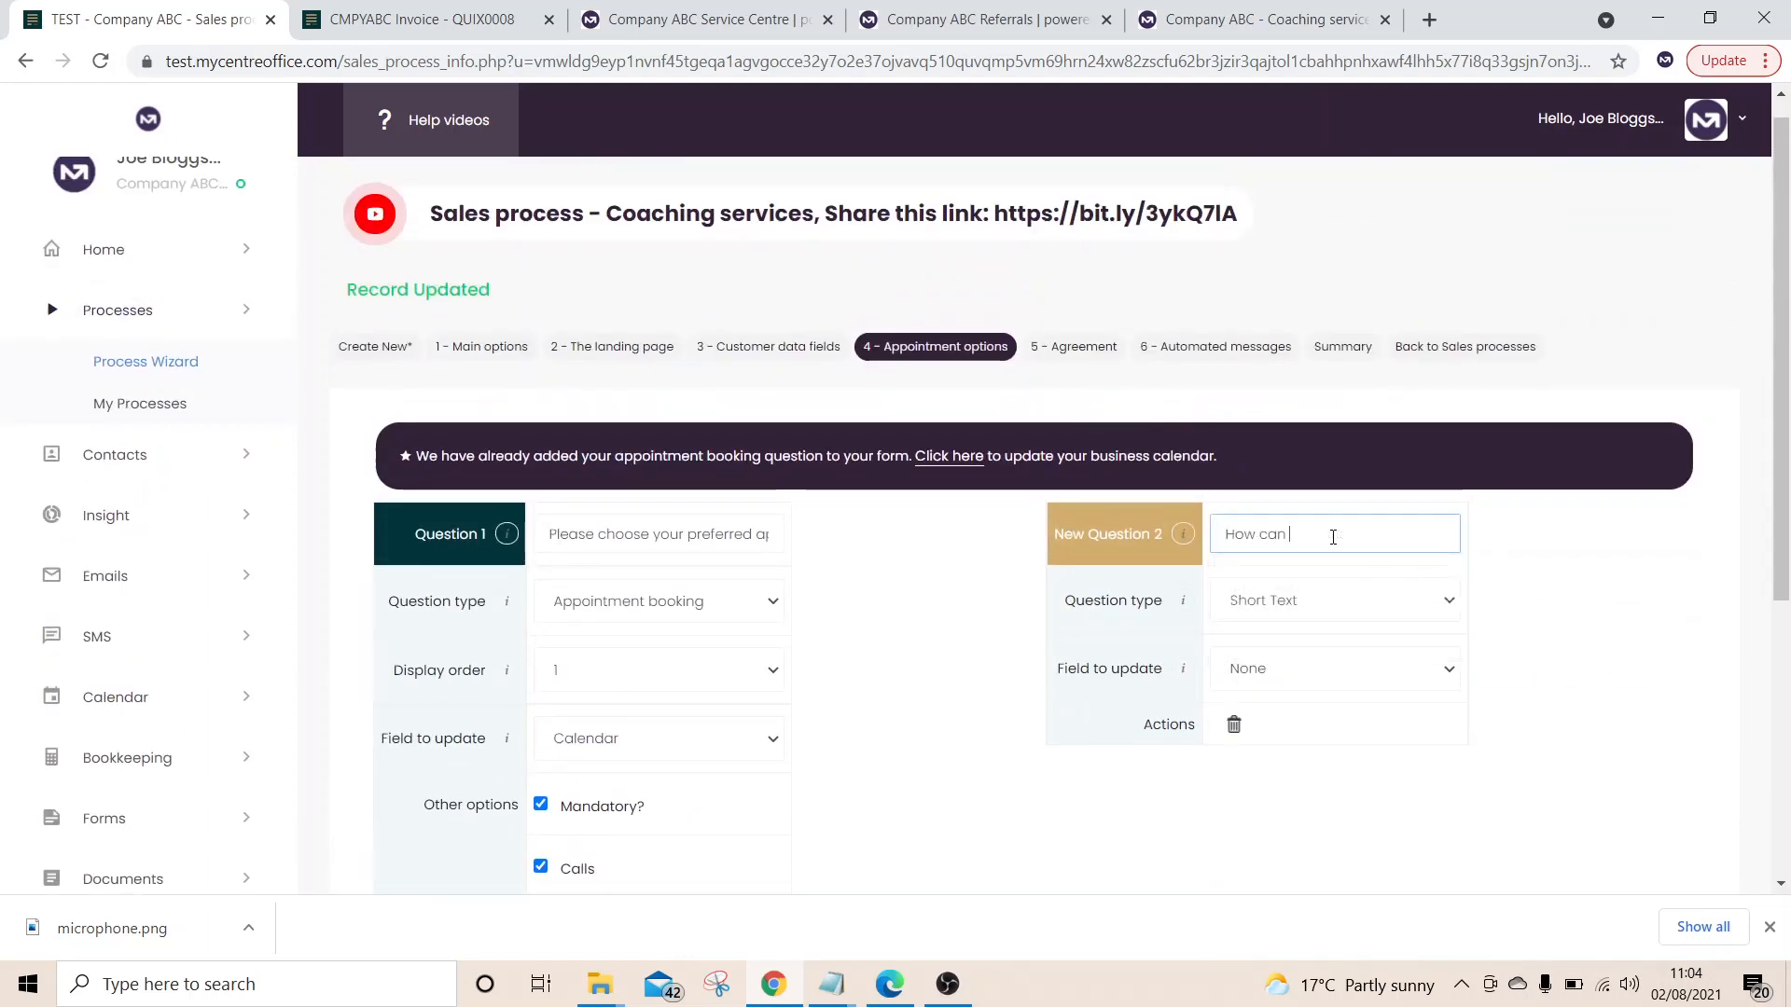
text(elp you?)
scroll(1026, 653, down, 5)
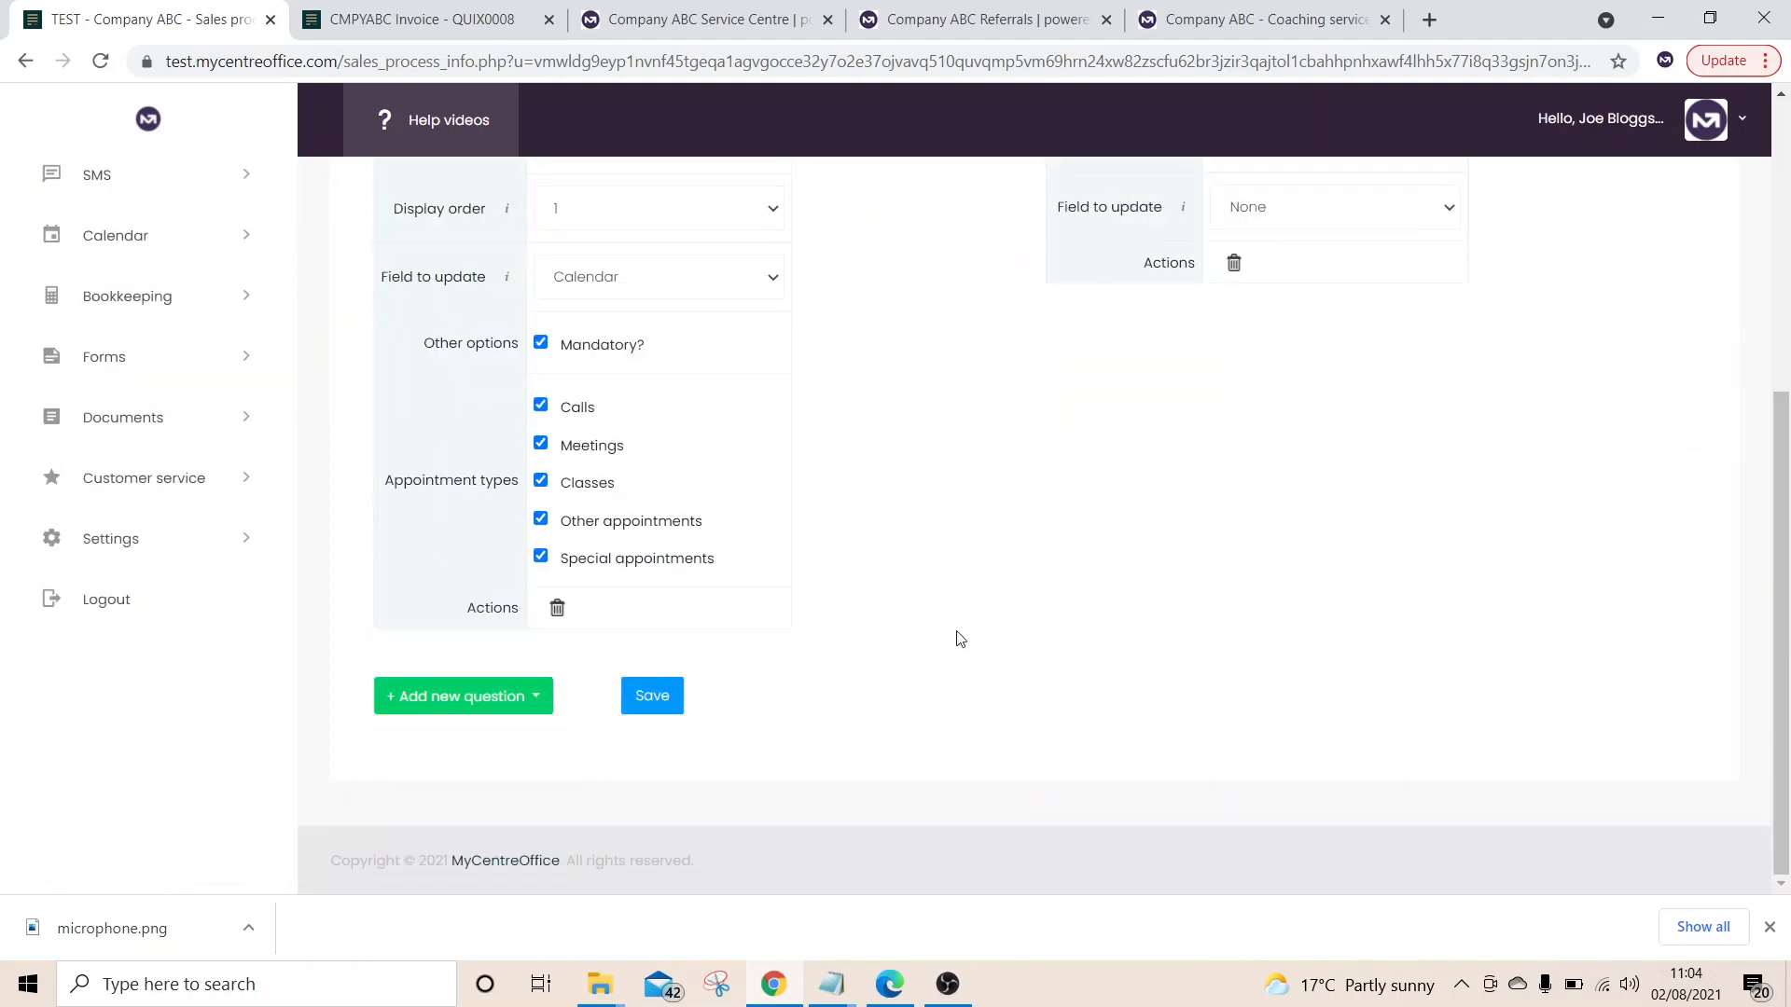
click(652, 697)
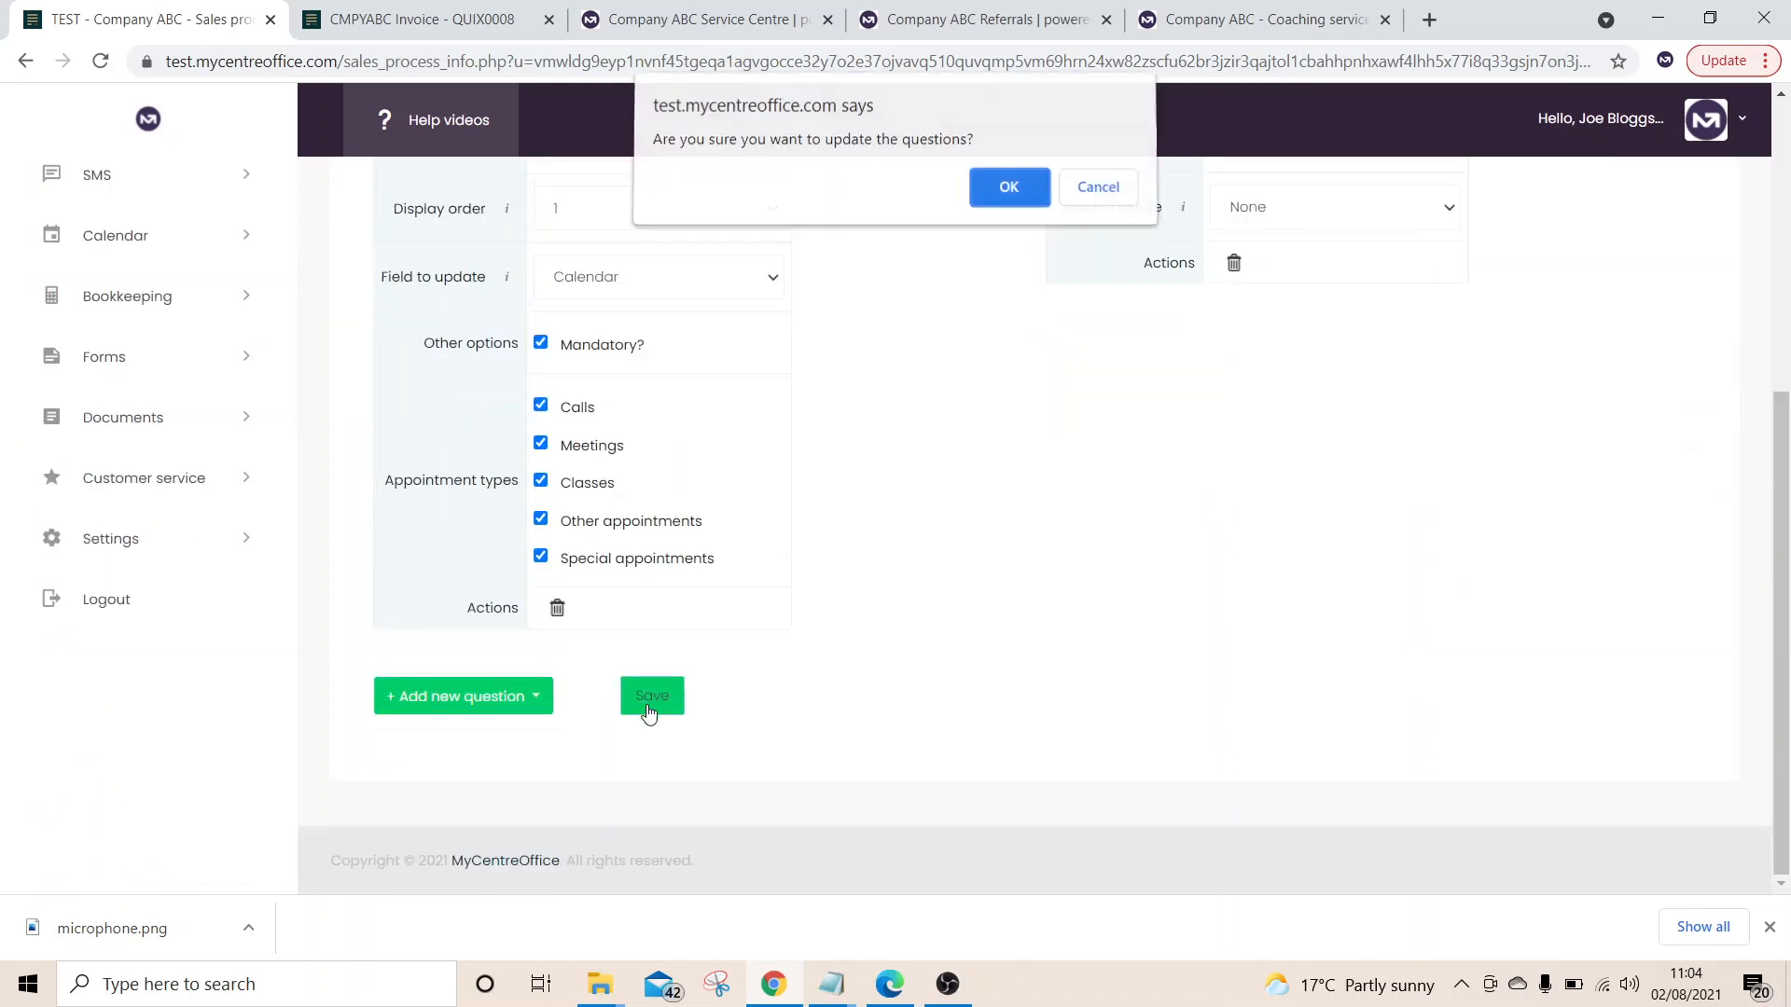
click(1009, 194)
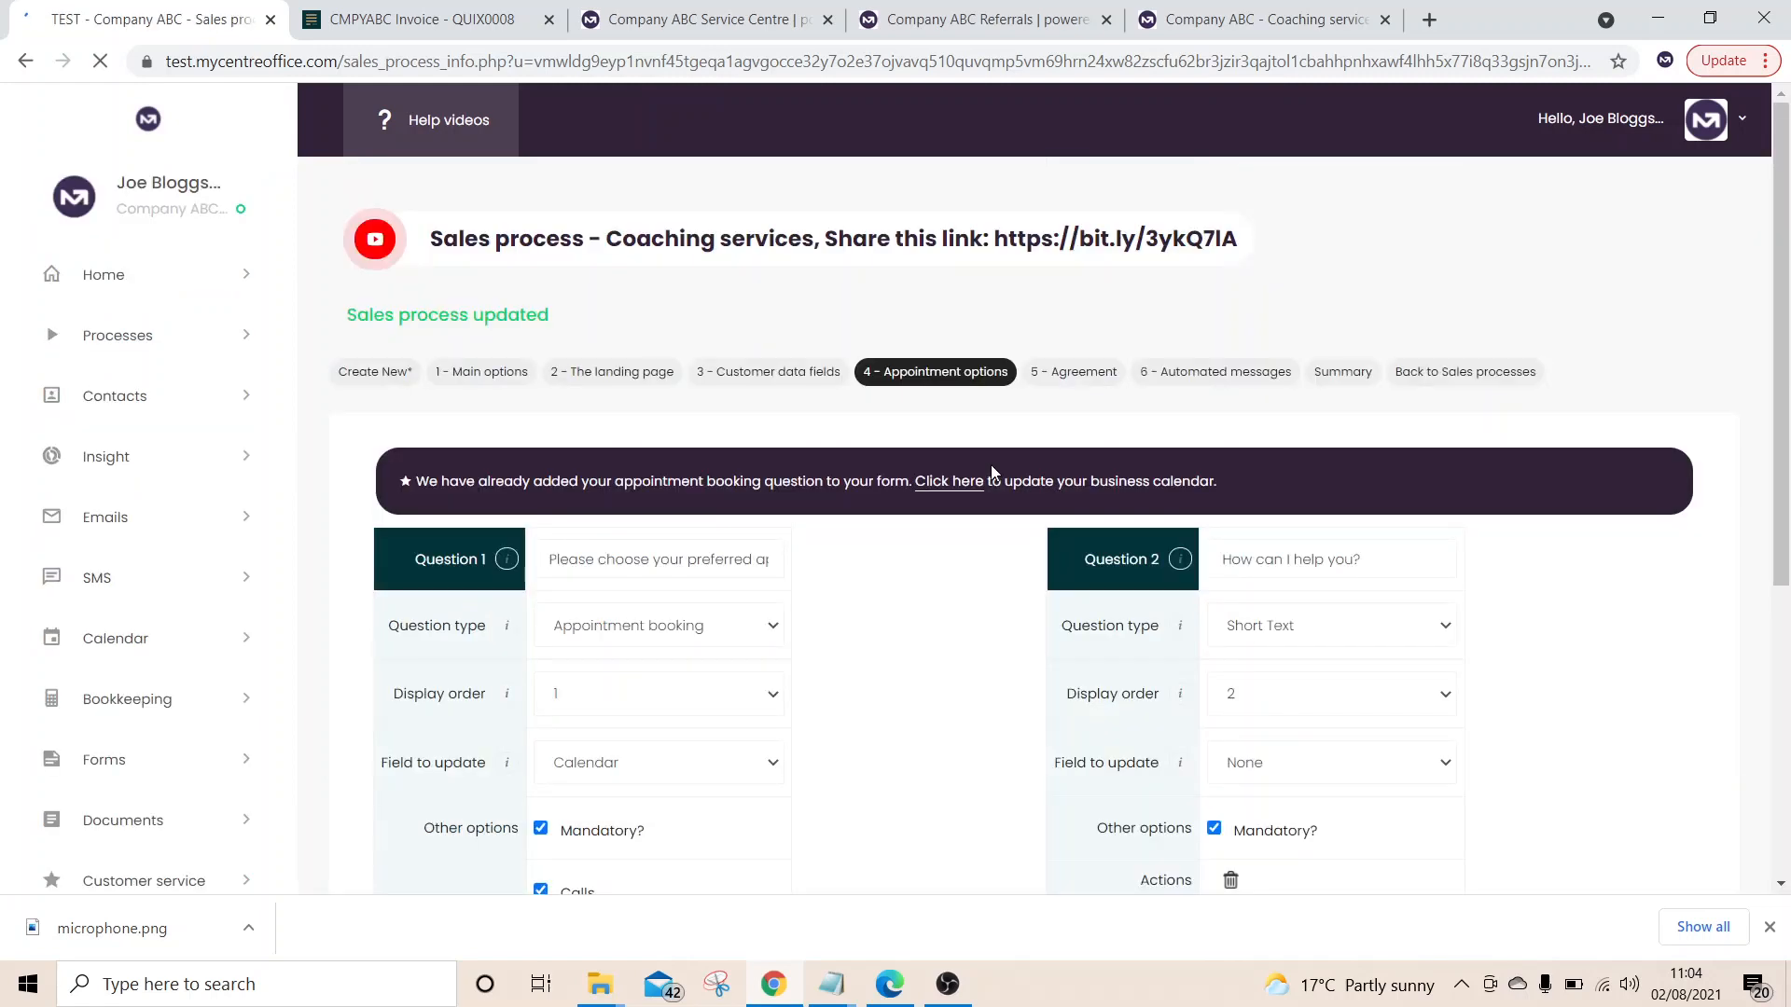
click(1258, 21)
Reload the live form to confirm the mandatory 'How can I help you?' question, then return
click(1194, 63)
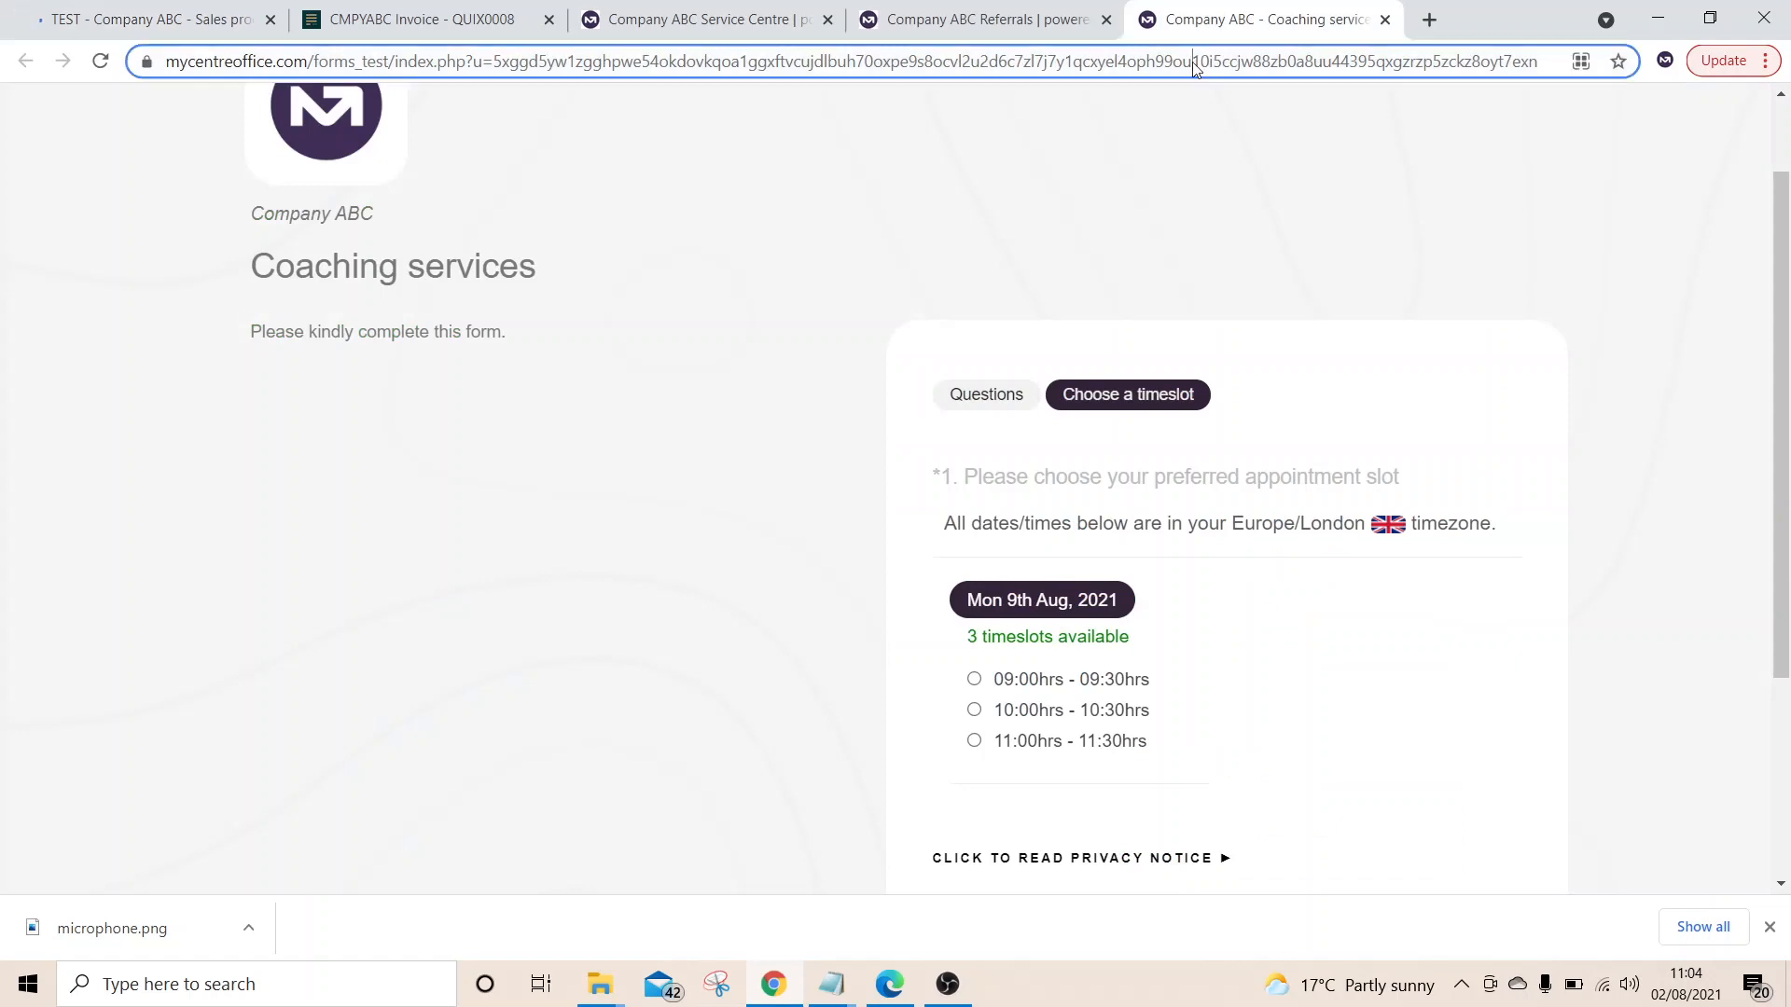
key(ctrl+a)
key(Return)
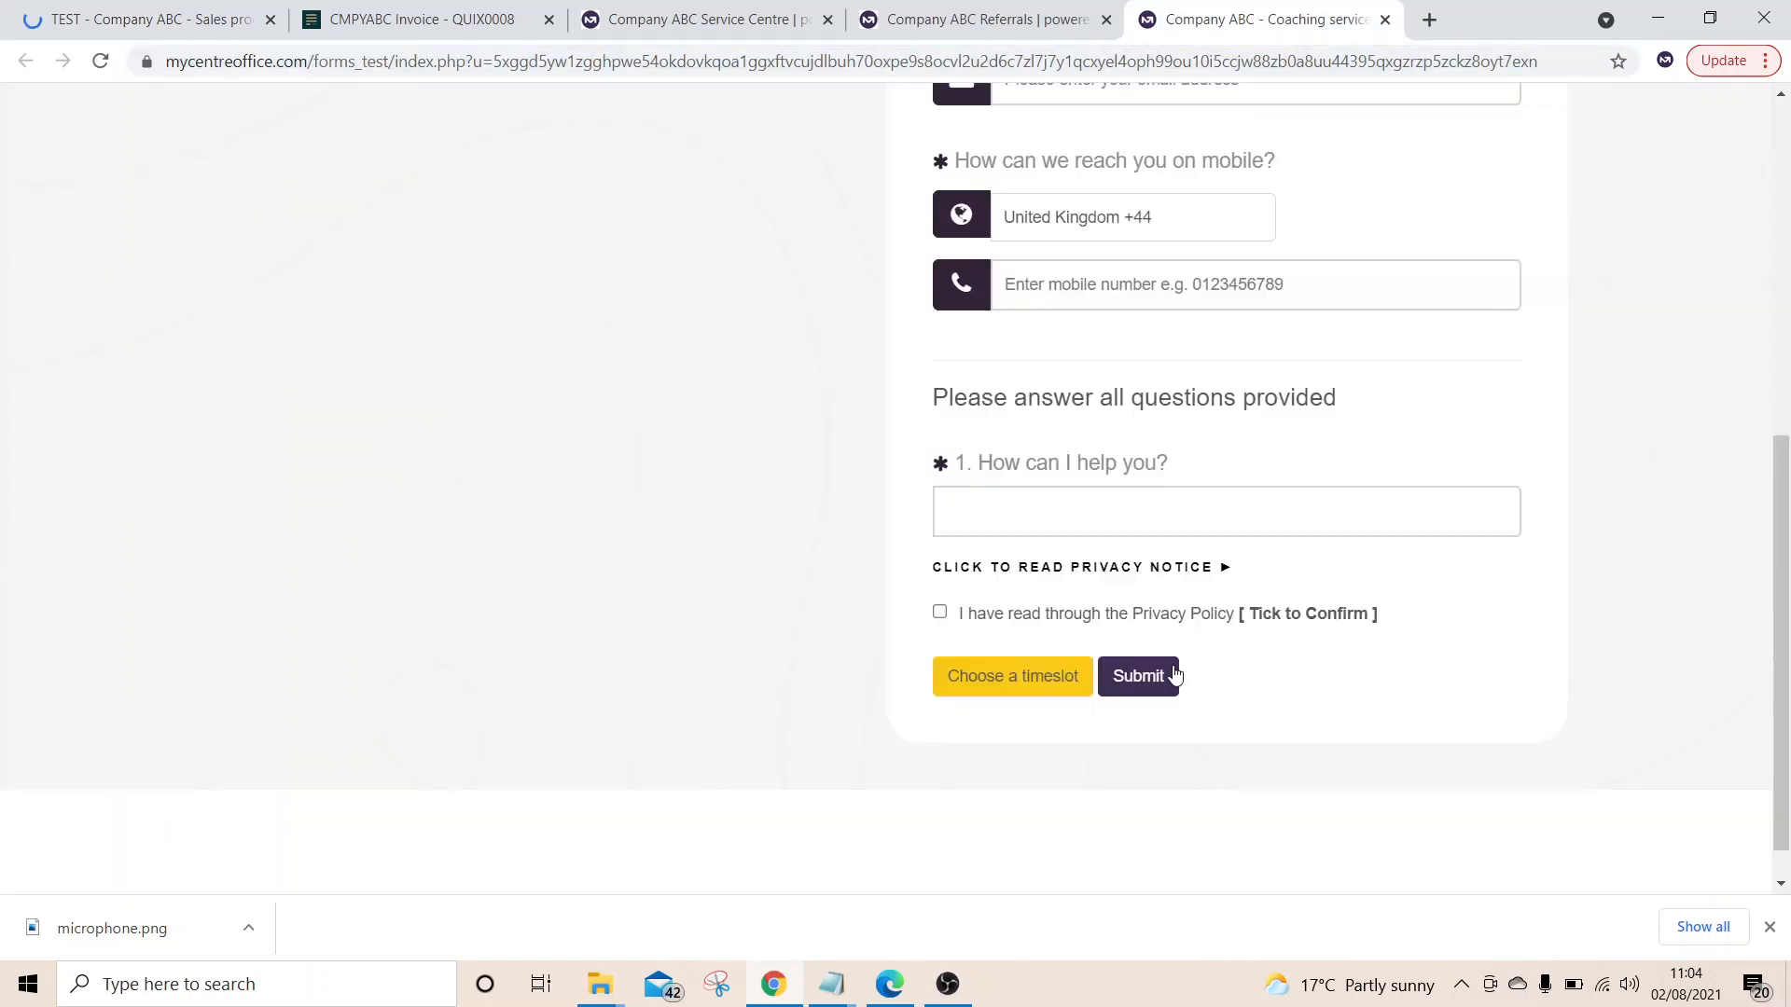
scroll(1176, 675, up, 6)
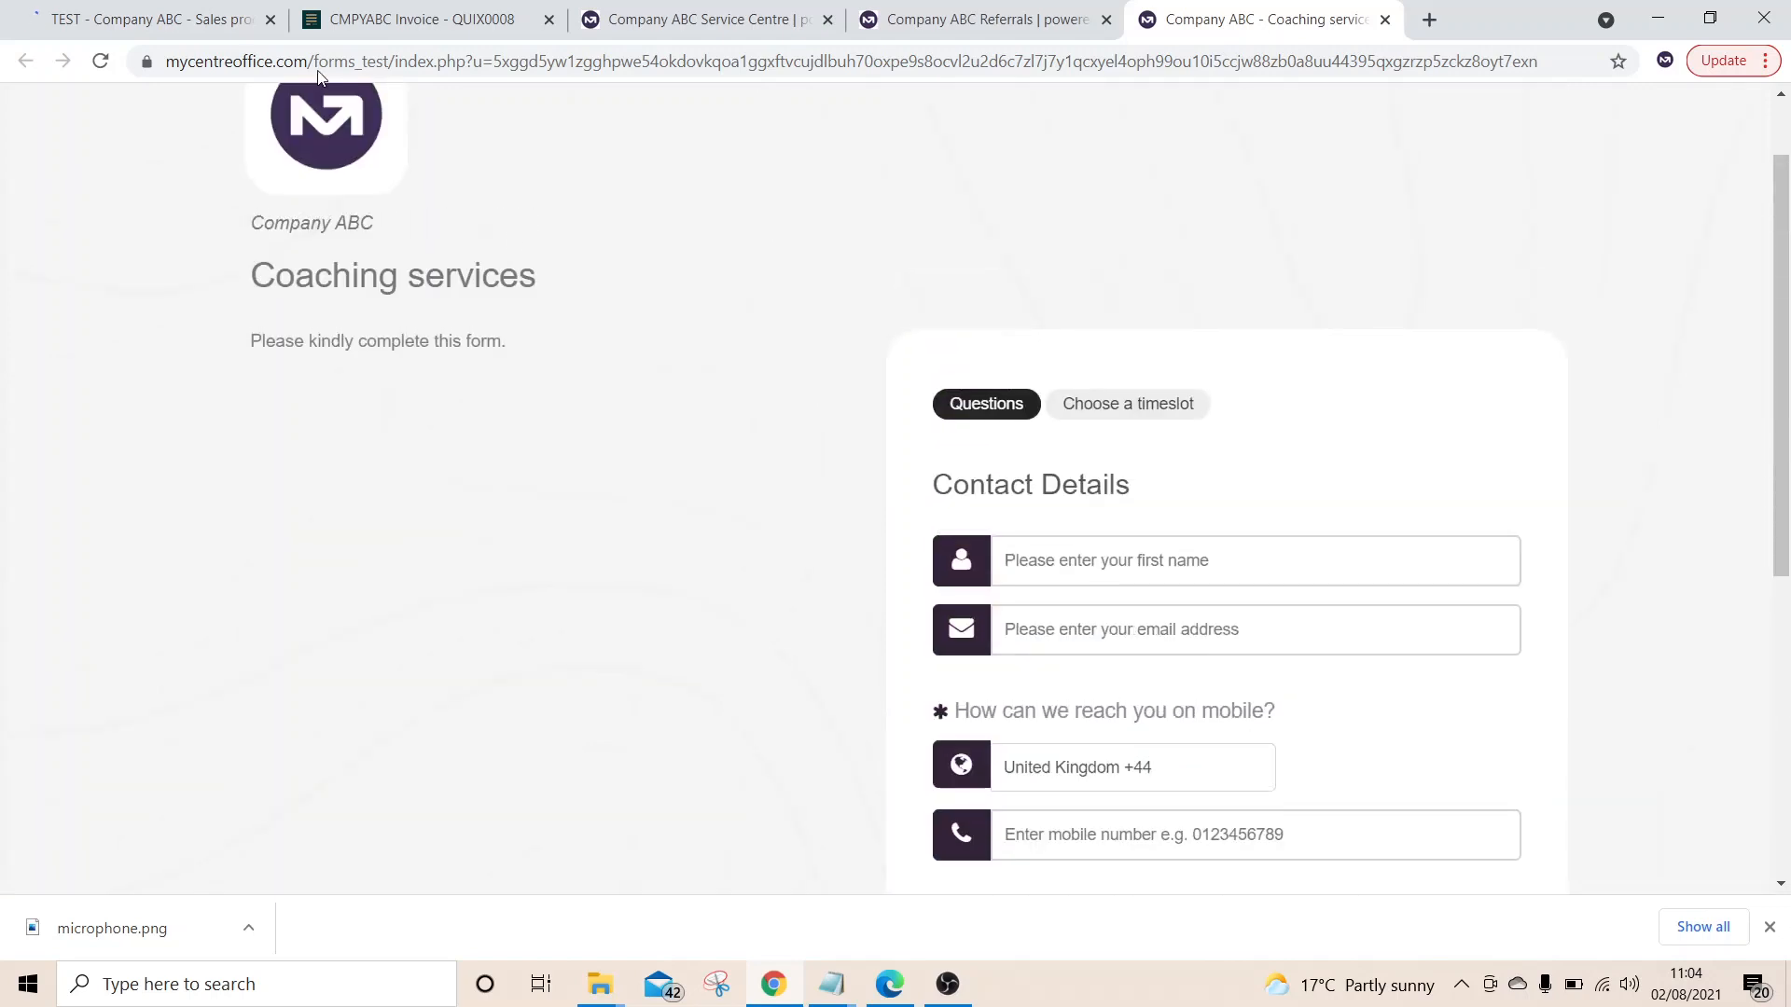
click(207, 21)
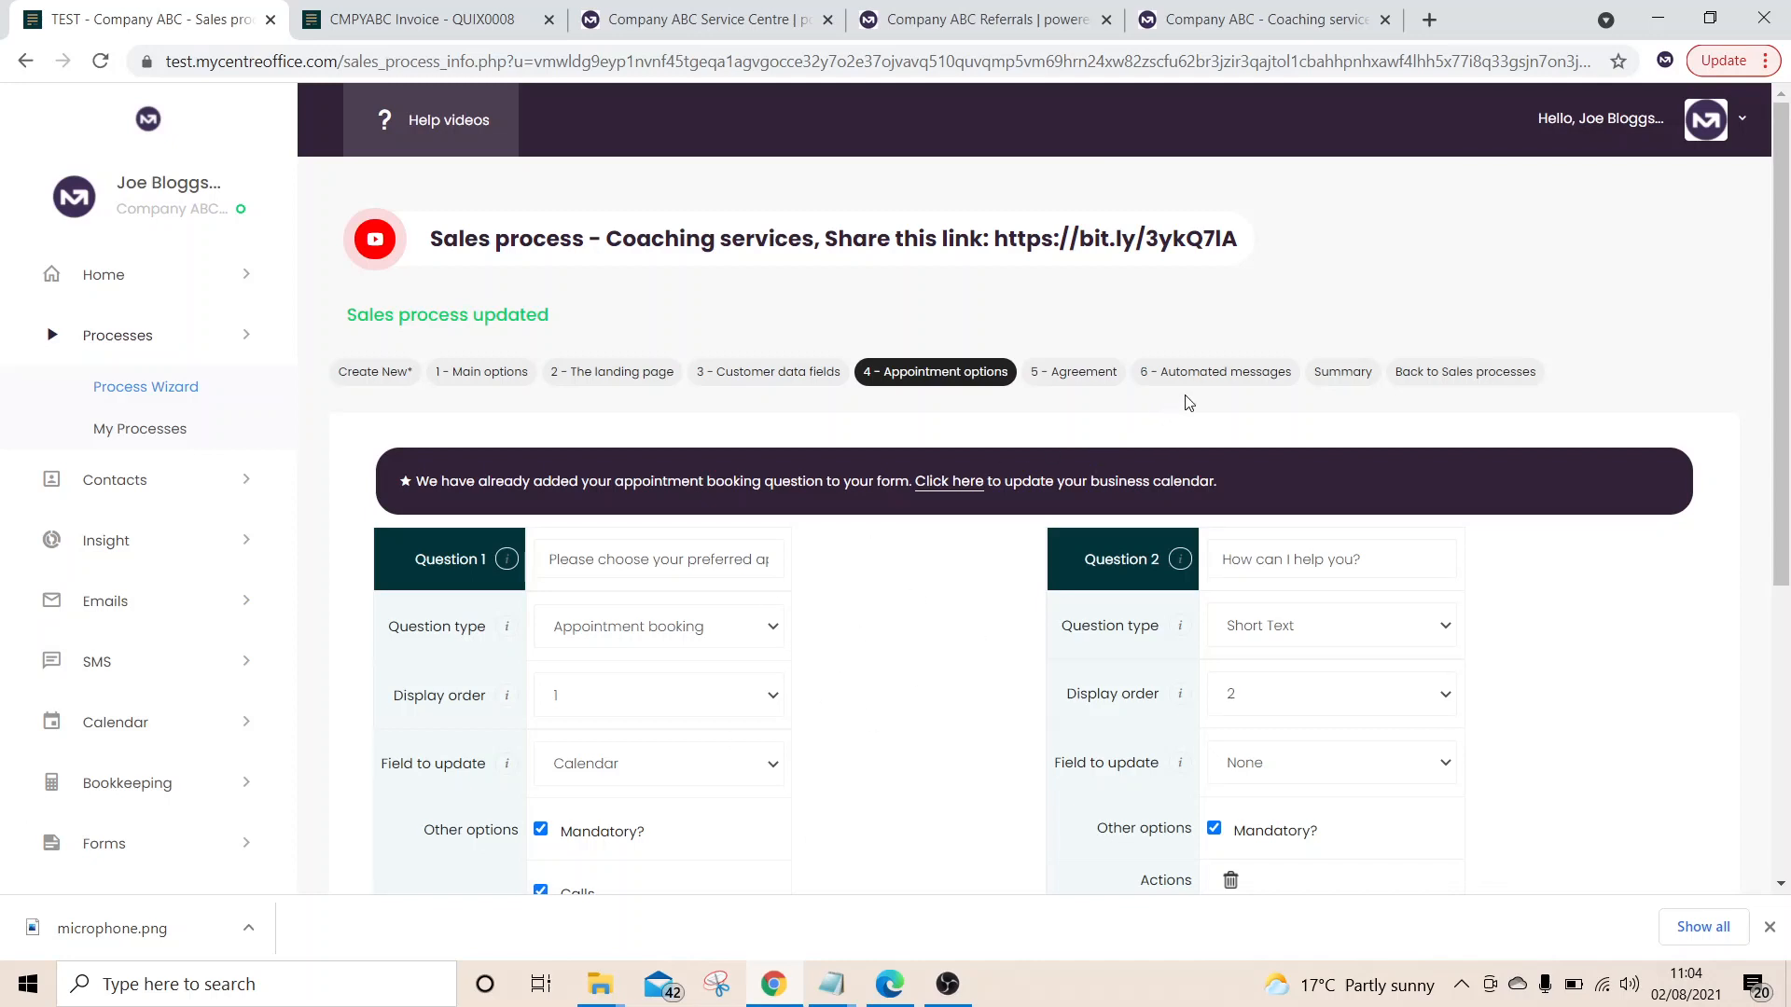
Open '6 - Automated messages' and set trigger Appointment Occurred : Coaching services with action Send Email to contact
click(1269, 383)
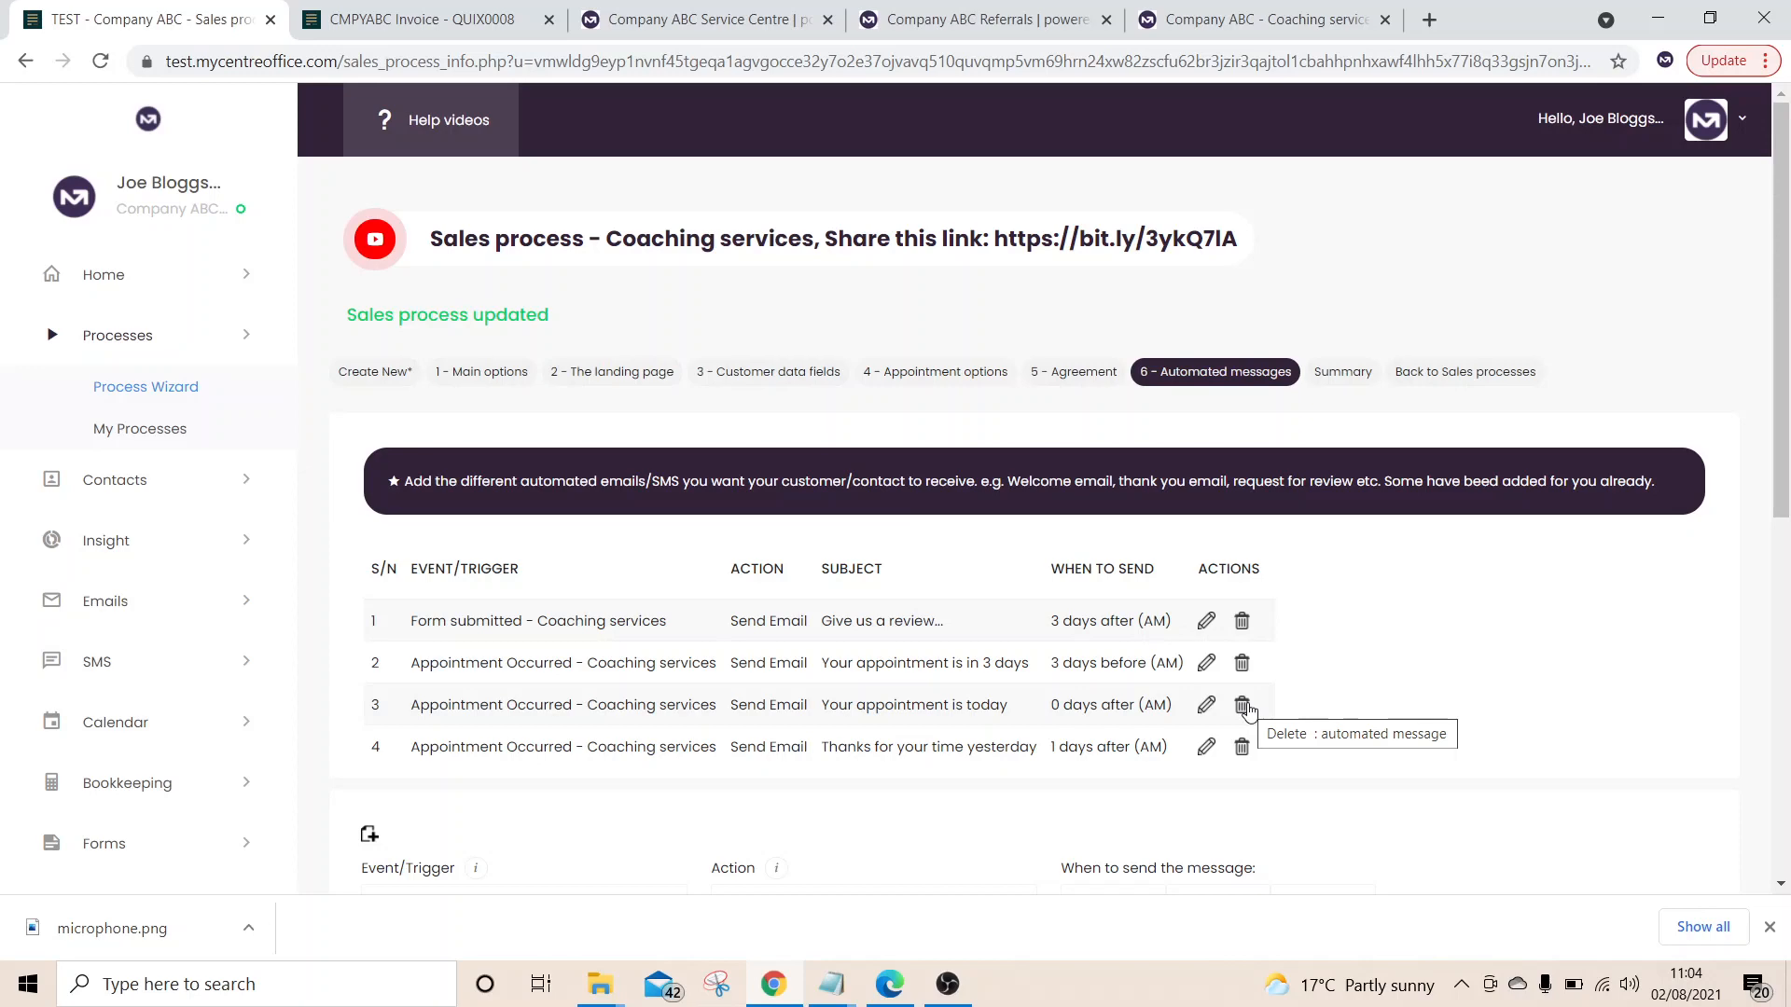
scroll(1250, 713, down, 1)
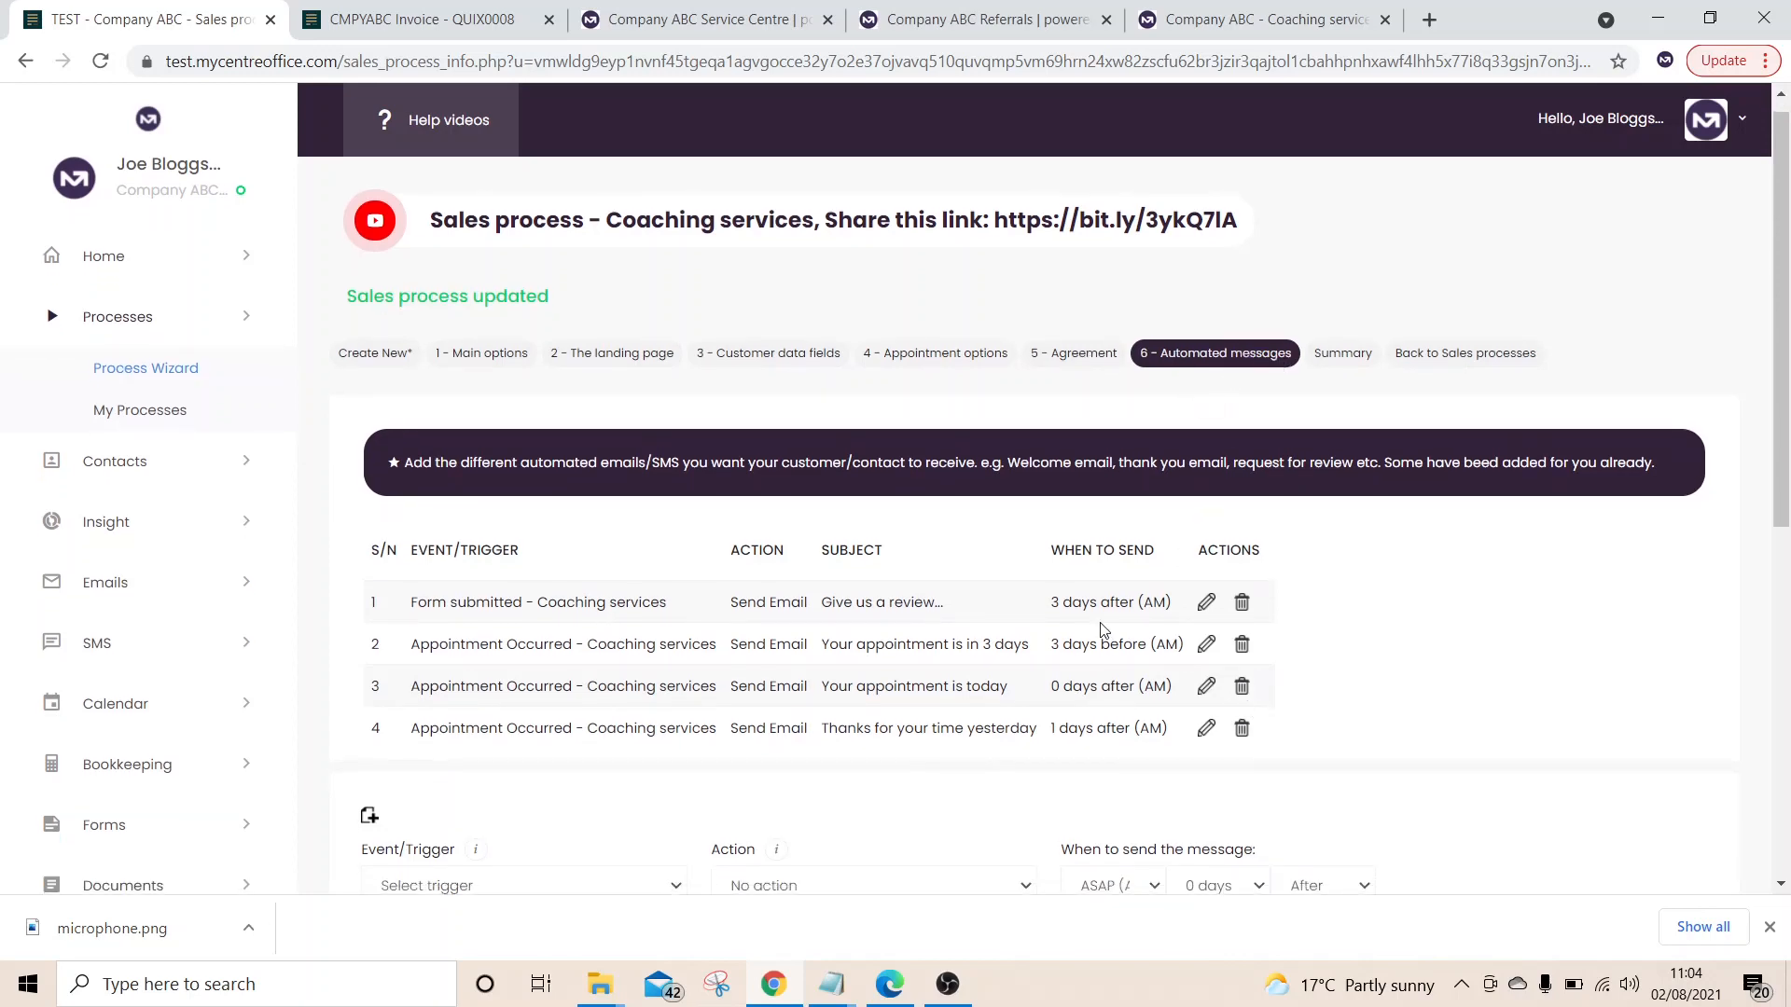
scroll(1103, 631, down, 3)
click(644, 556)
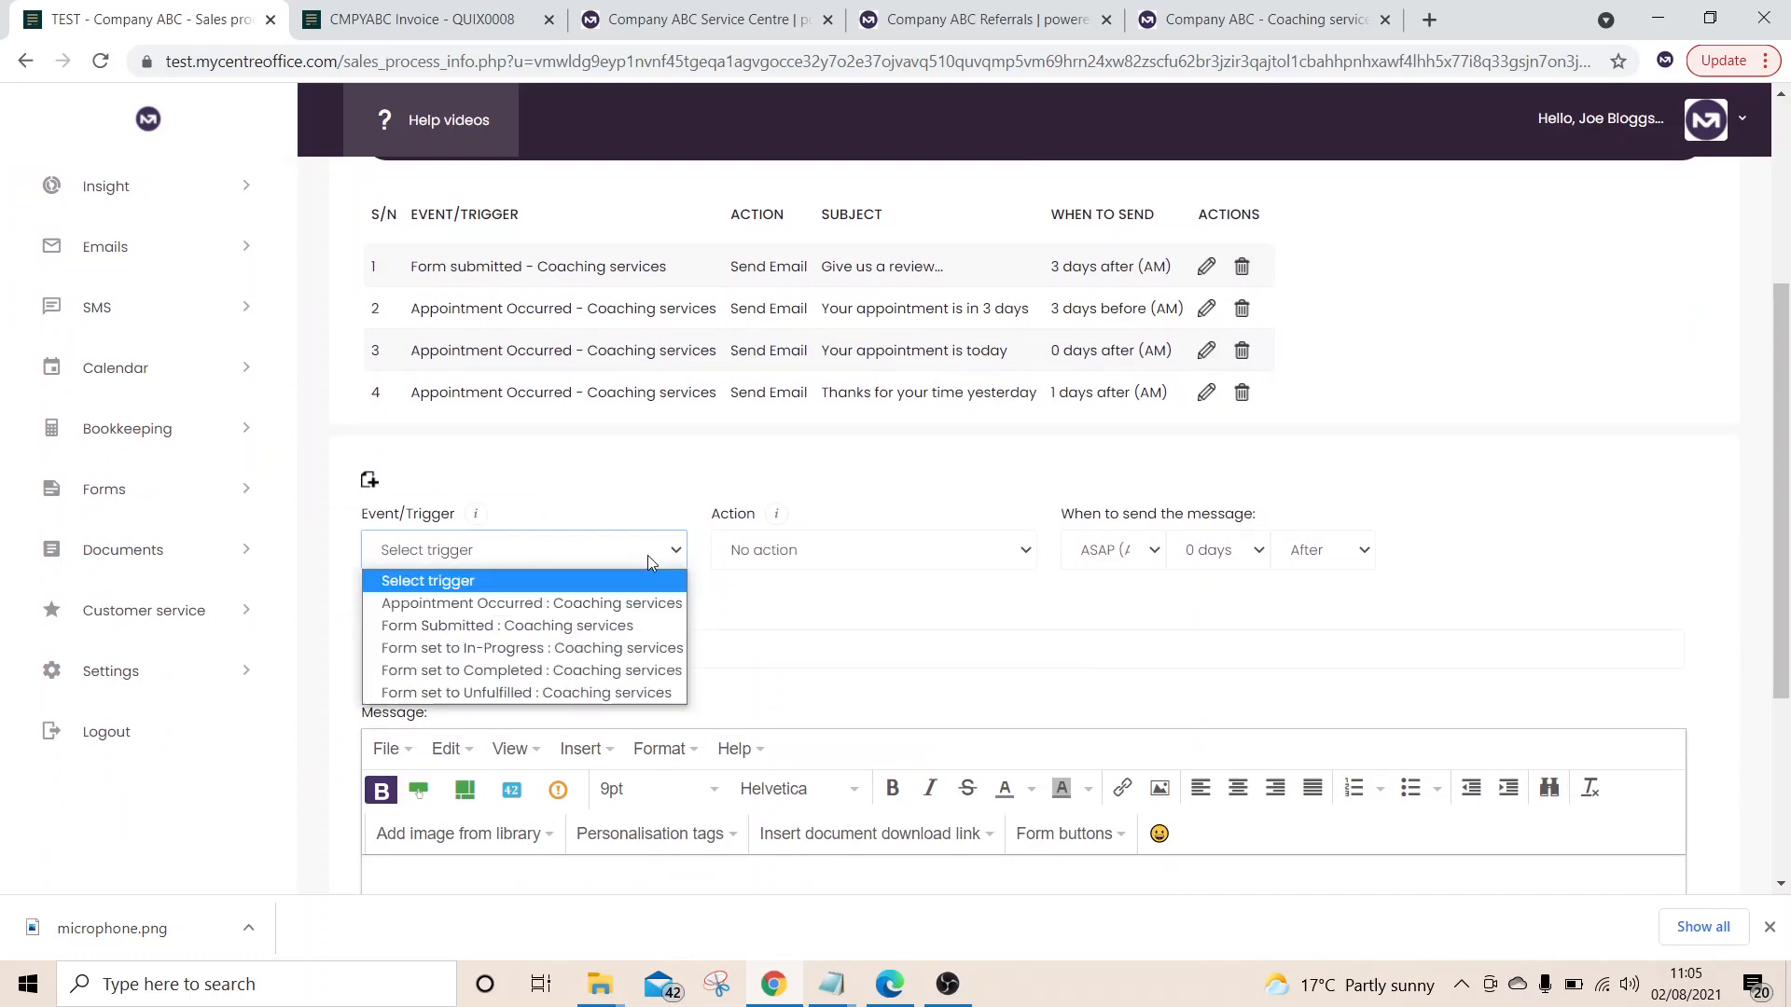
click(629, 607)
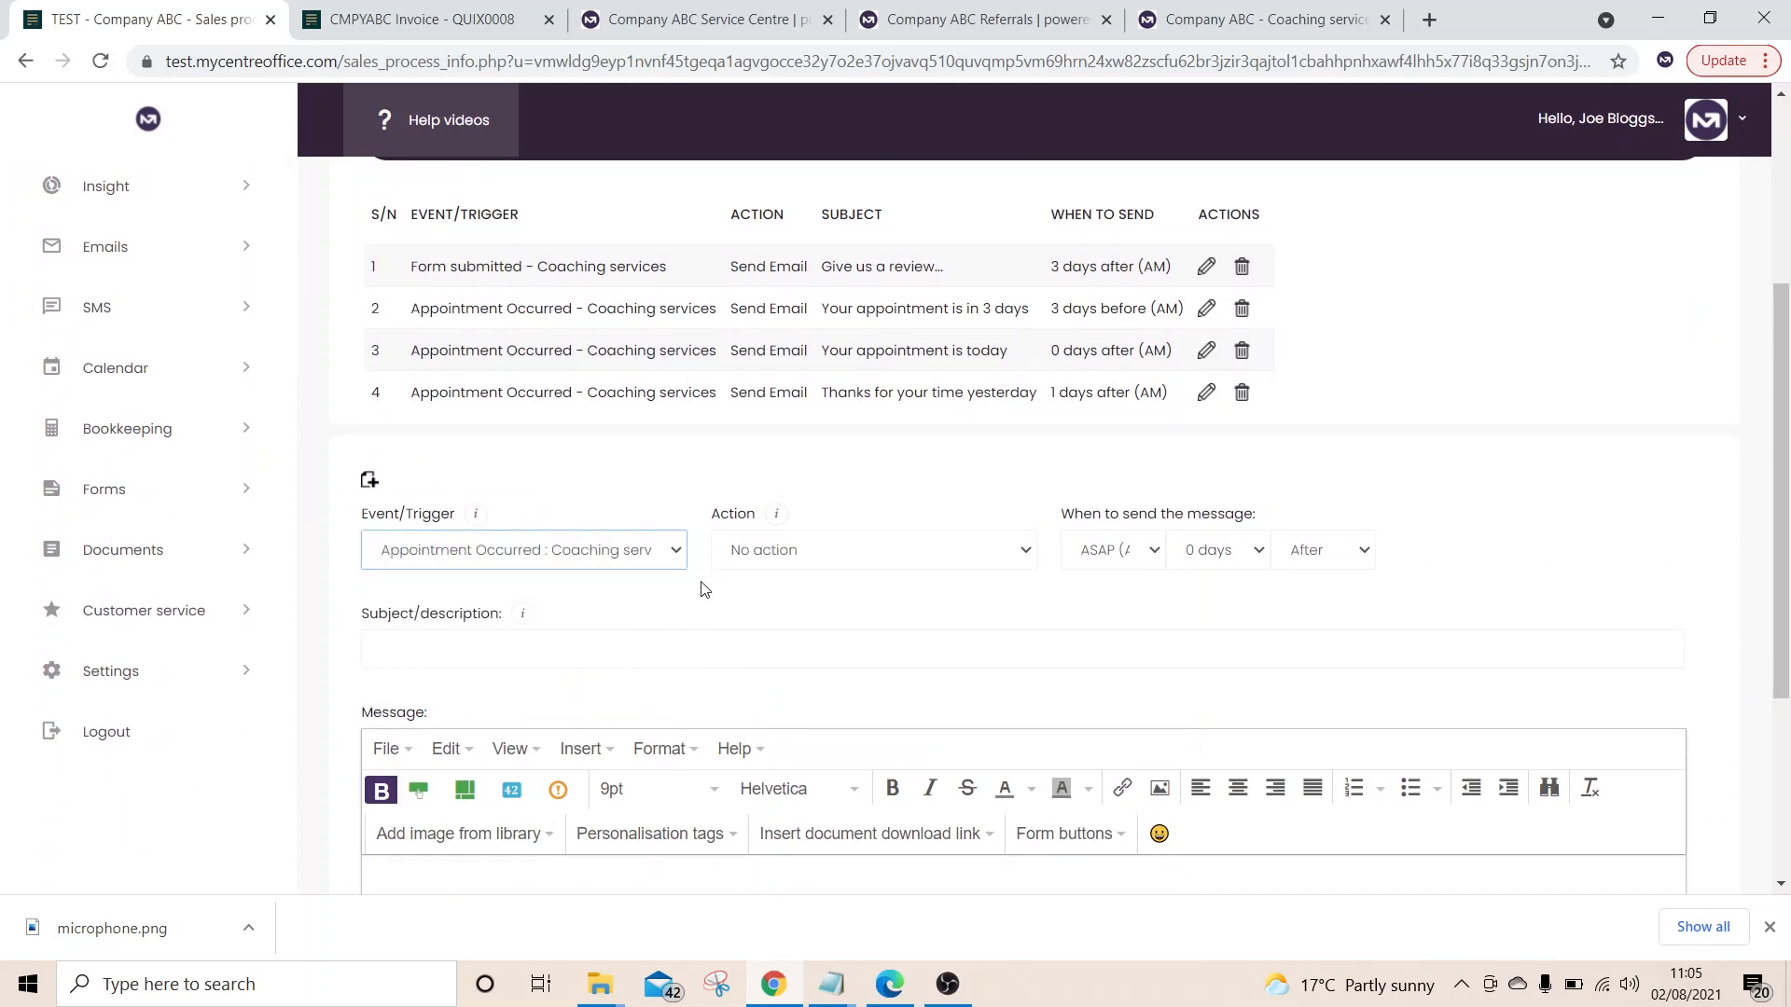
click(851, 544)
click(858, 605)
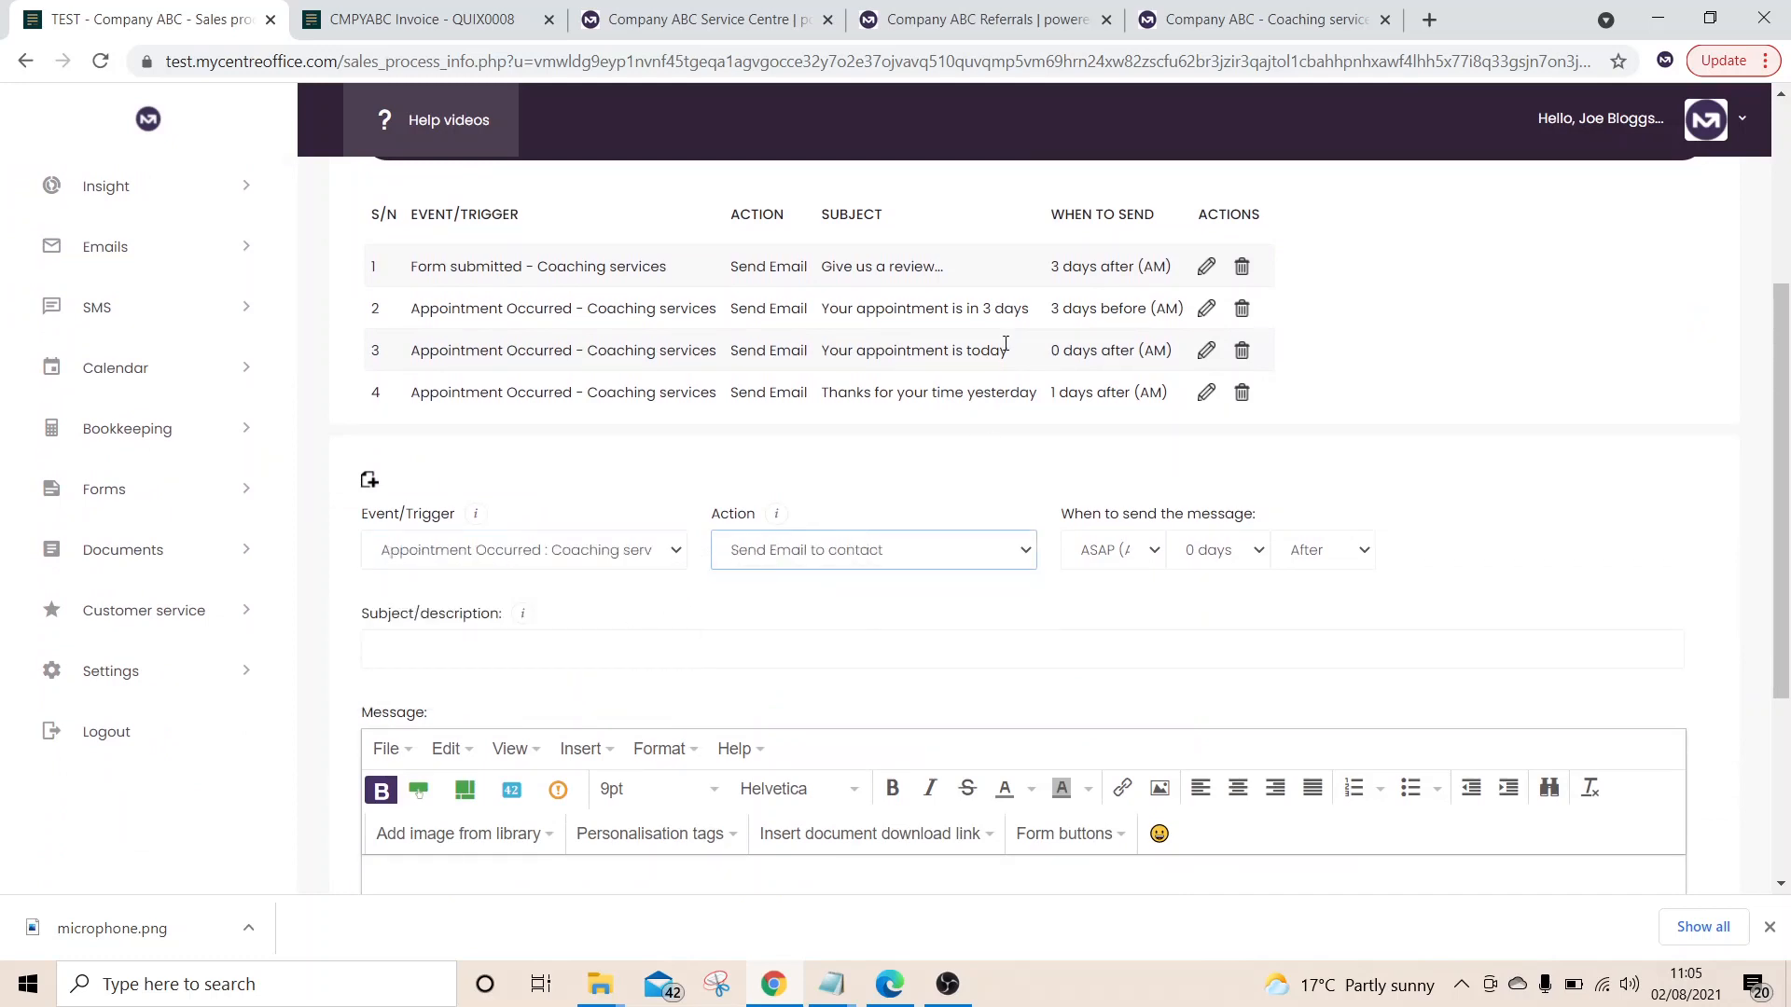
Highlight the subject lines of the second, third and fourth preset Coaching services emails
scroll(1111, 342, up, 3)
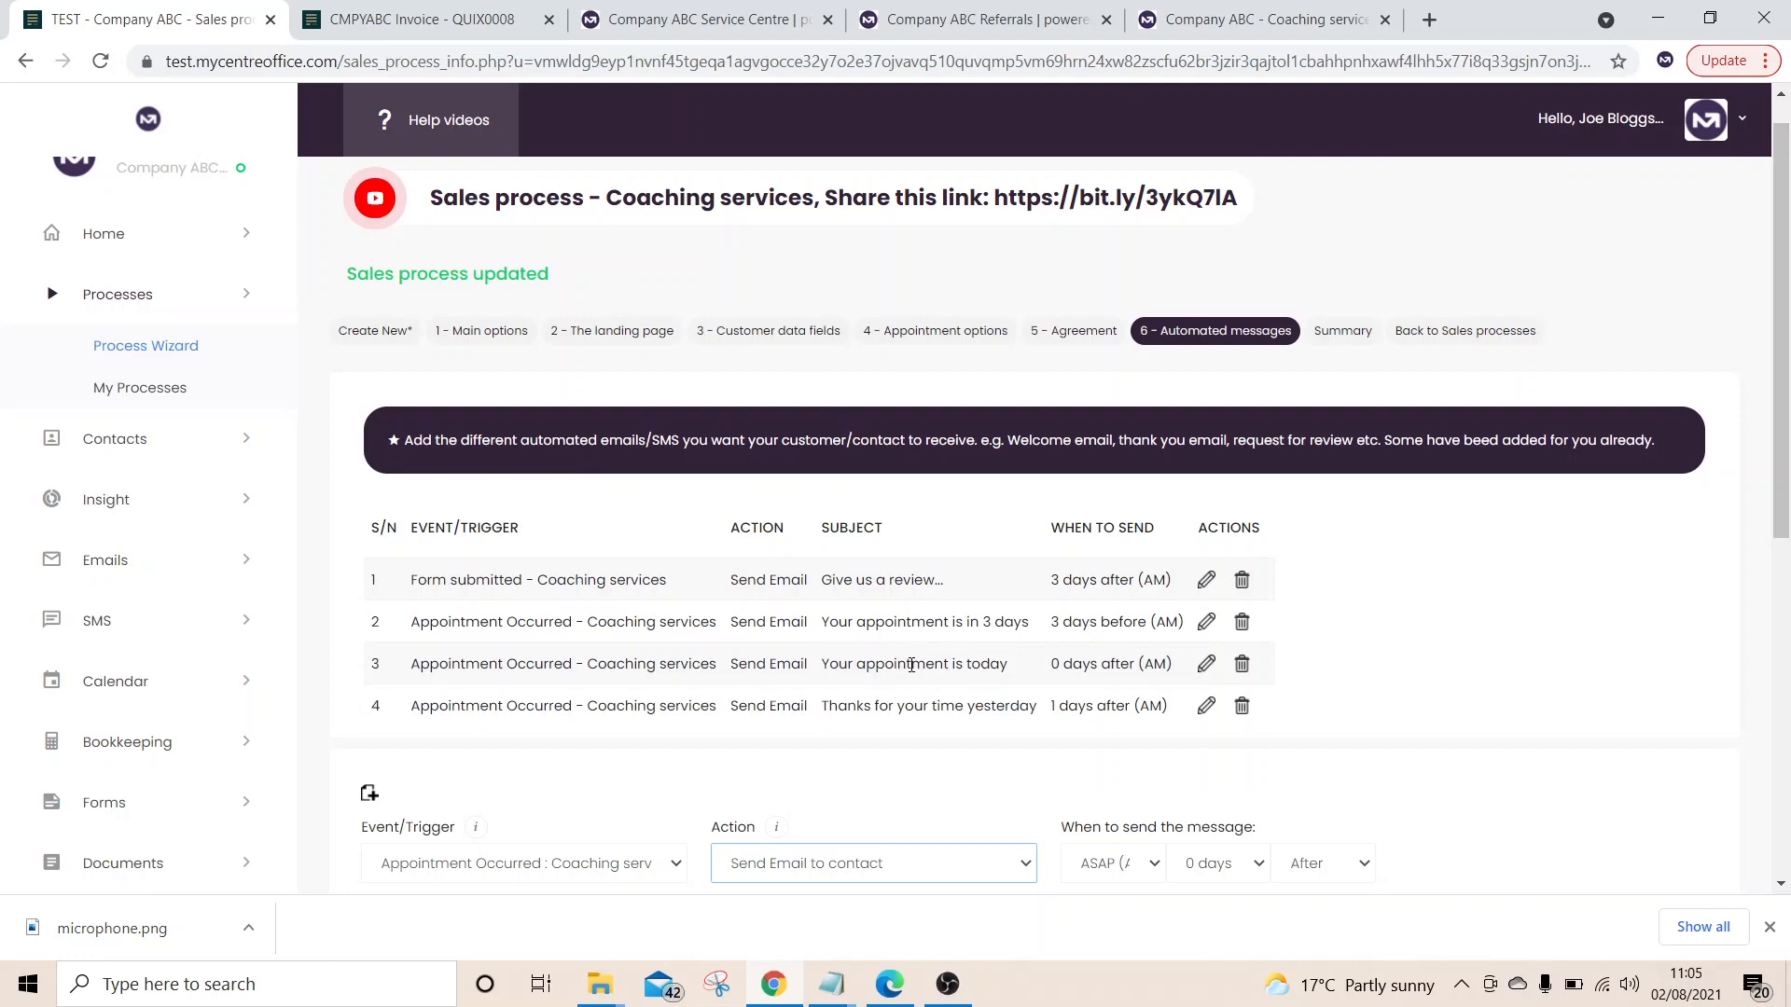
scroll(1088, 727, down, 1)
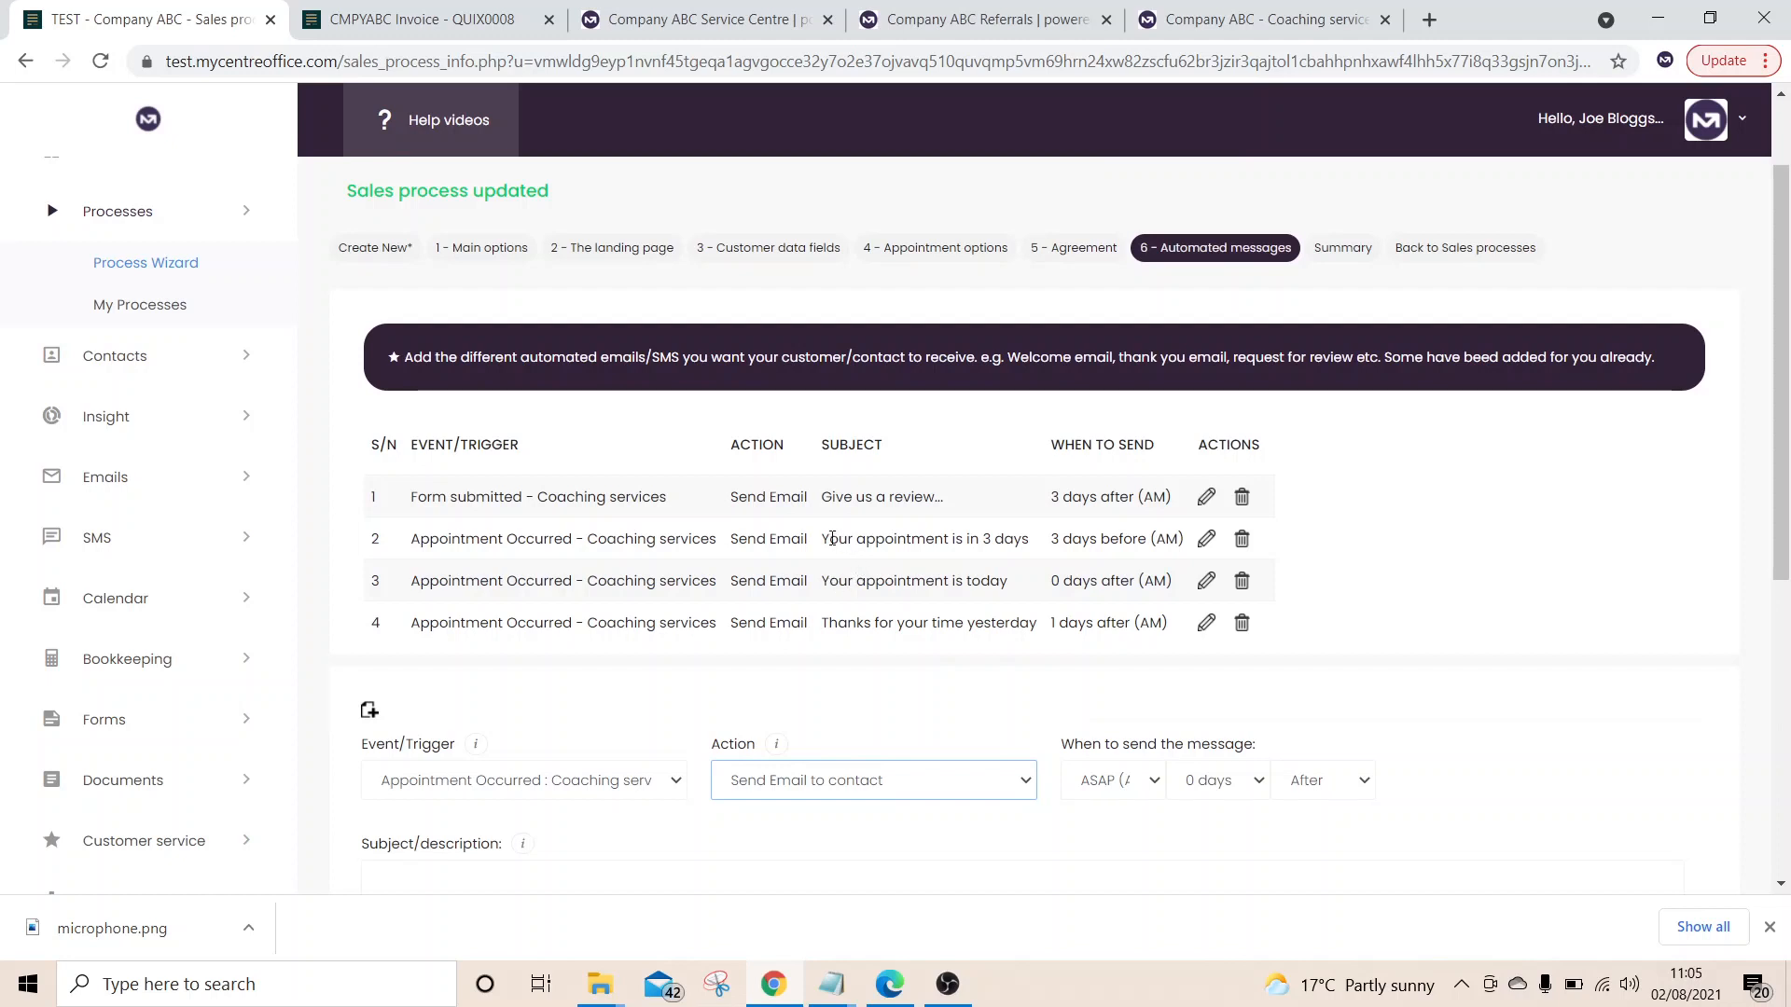
drag(833, 539, 1055, 543)
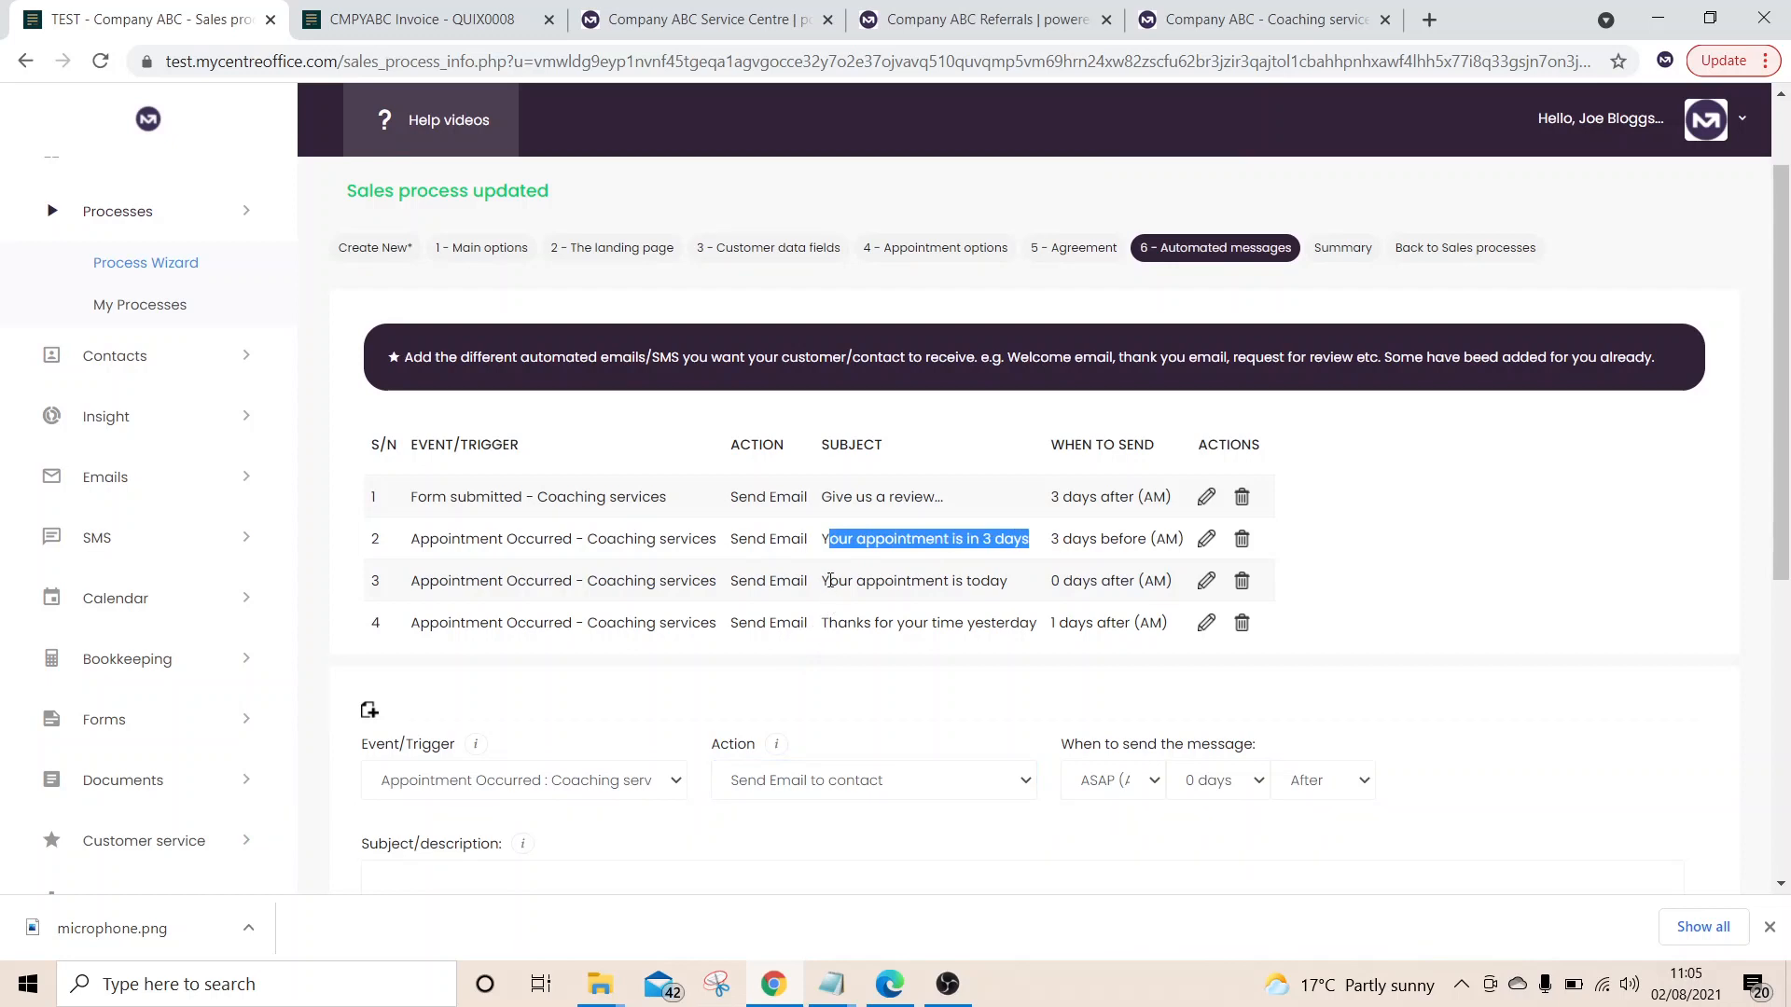
drag(830, 581, 1023, 593)
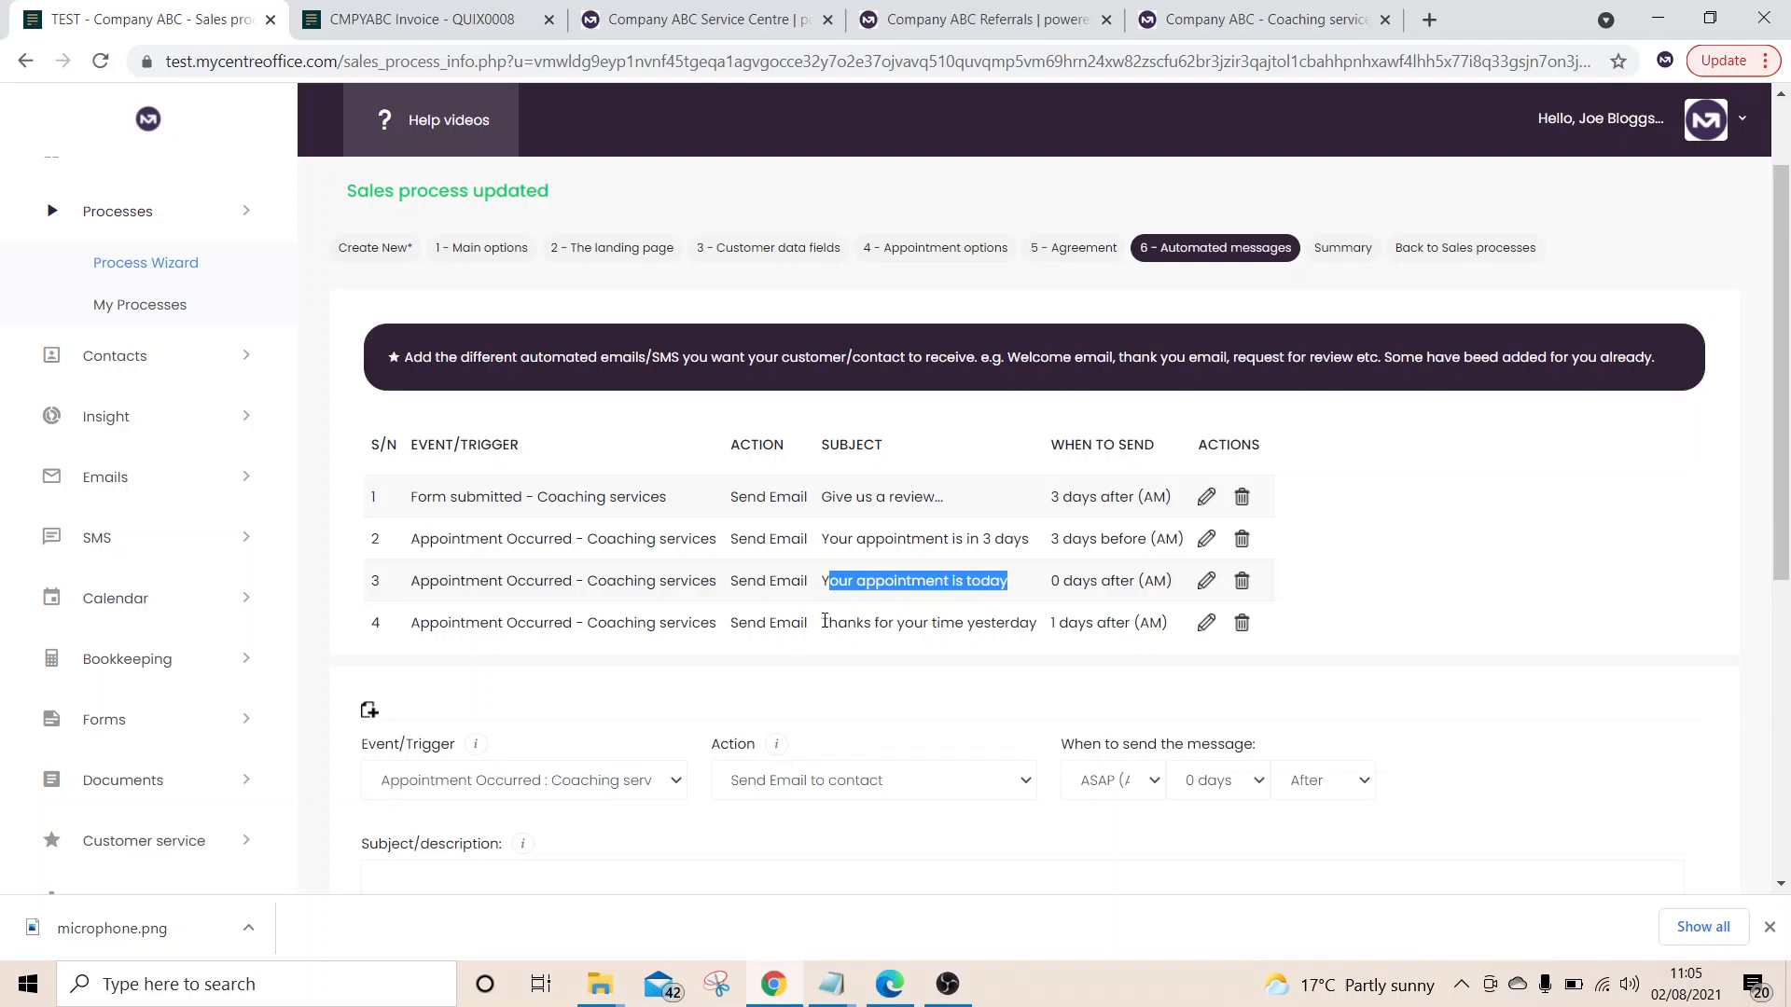
drag(824, 622, 1033, 628)
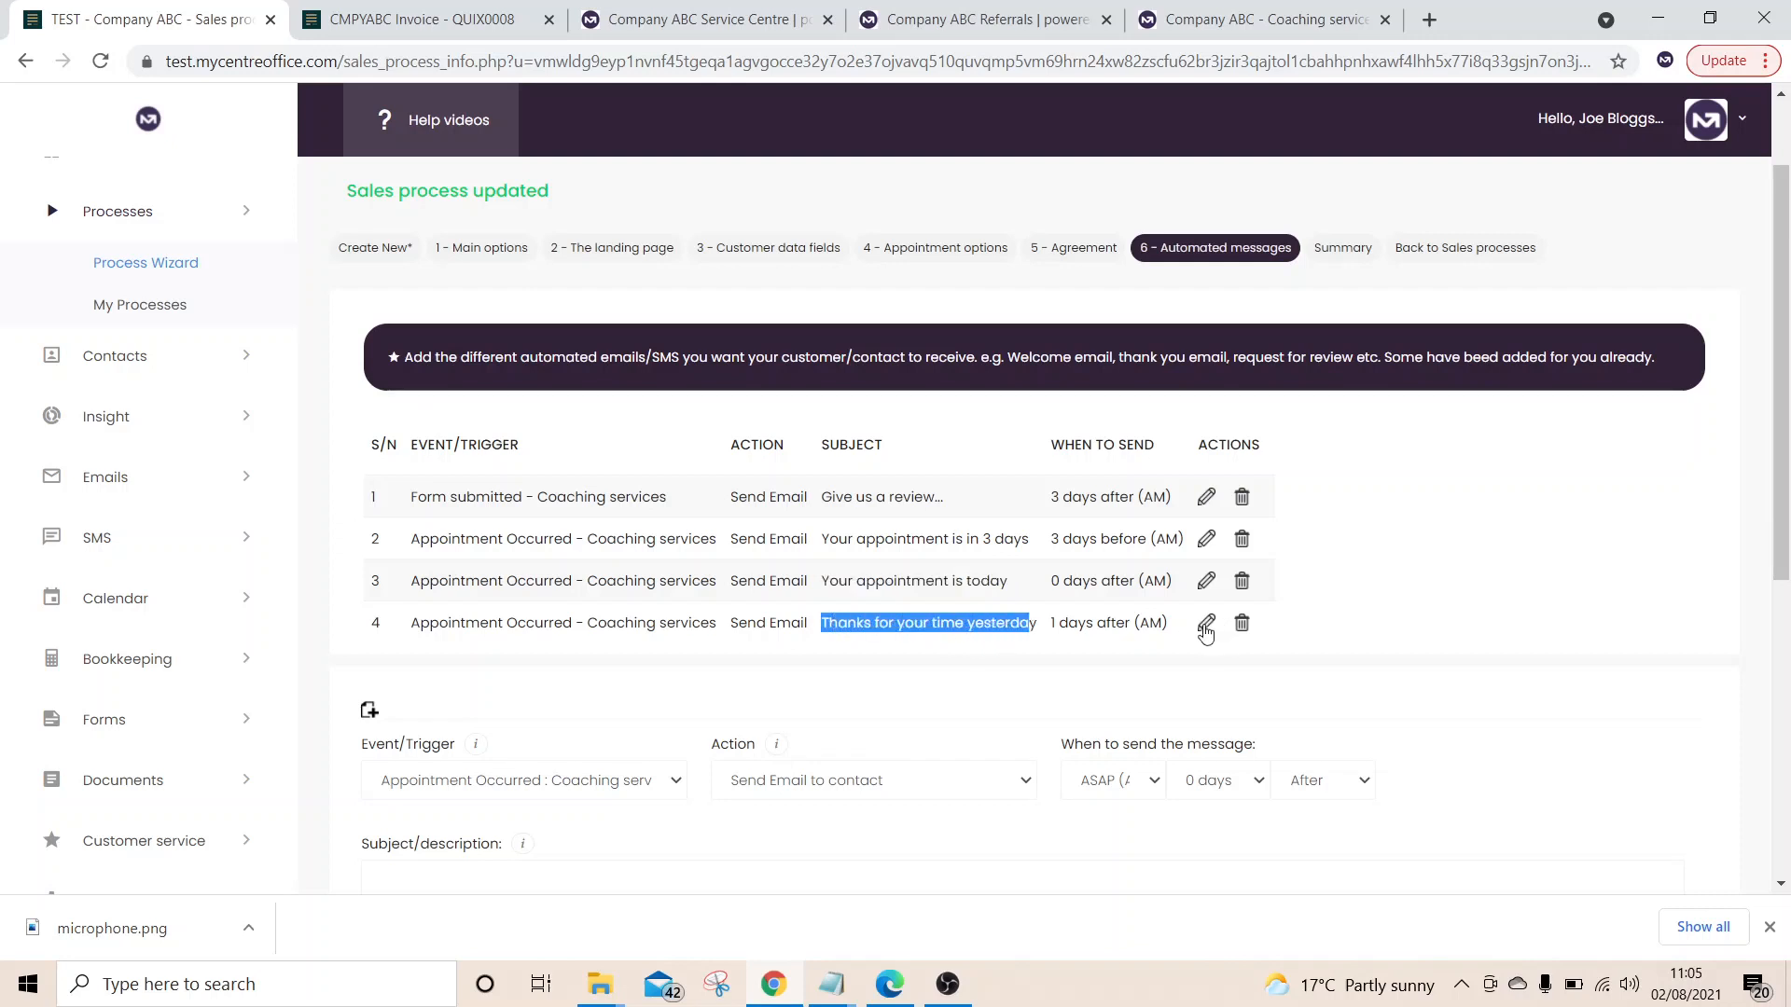
Load the 'Thanks for your time yesterday' message, keeping Appointment Occurred and switching Action to Send SMS
click(1204, 627)
scroll(1206, 633, down, 5)
scroll(1205, 624, up, 1)
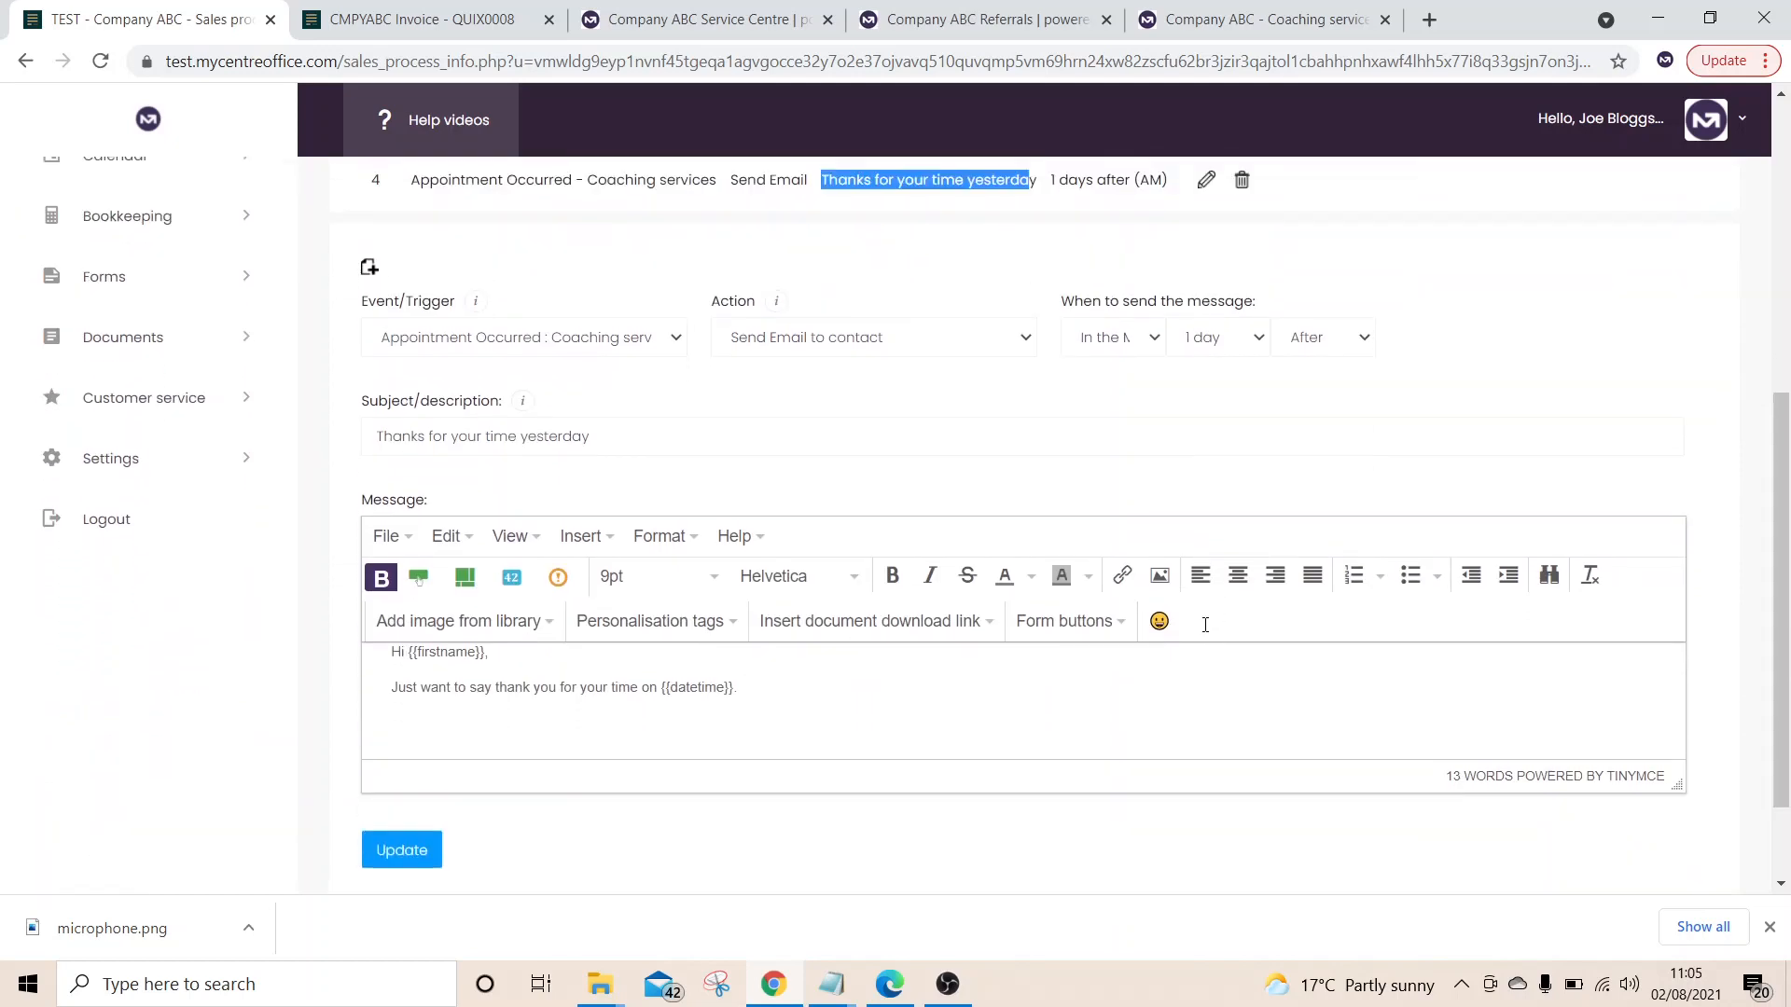
scroll(1205, 625, up, 1)
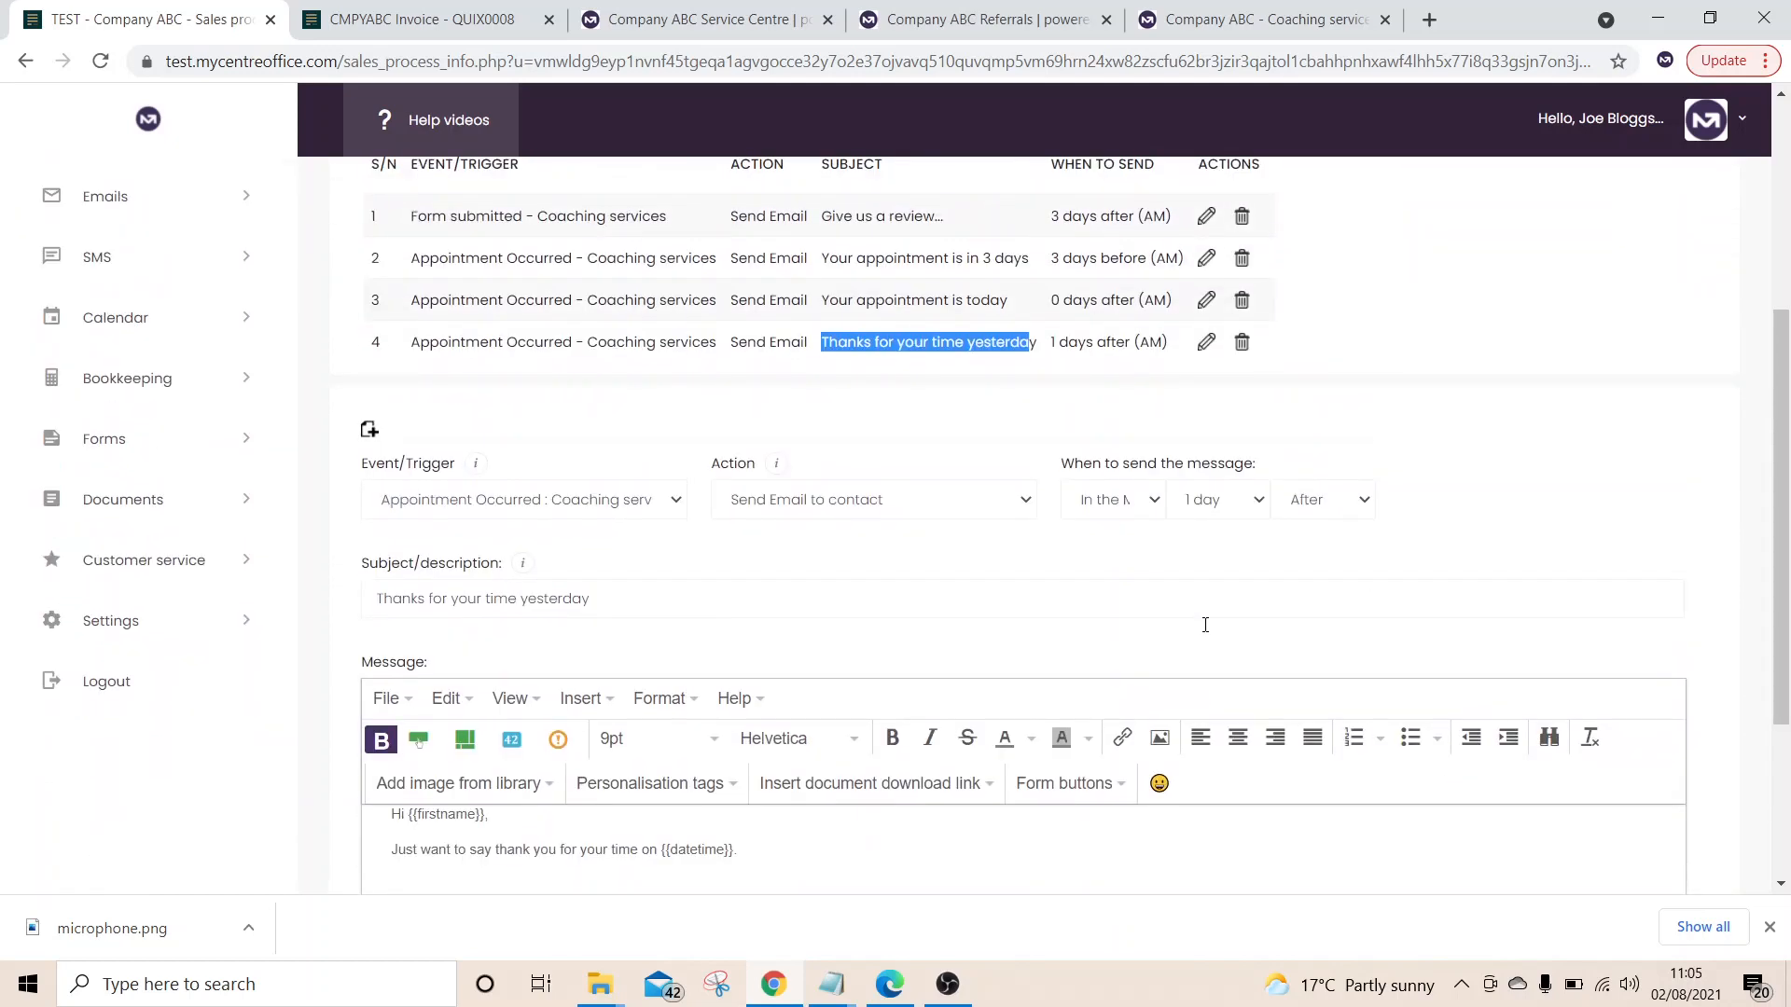
scroll(1205, 625, up, 2)
click(664, 678)
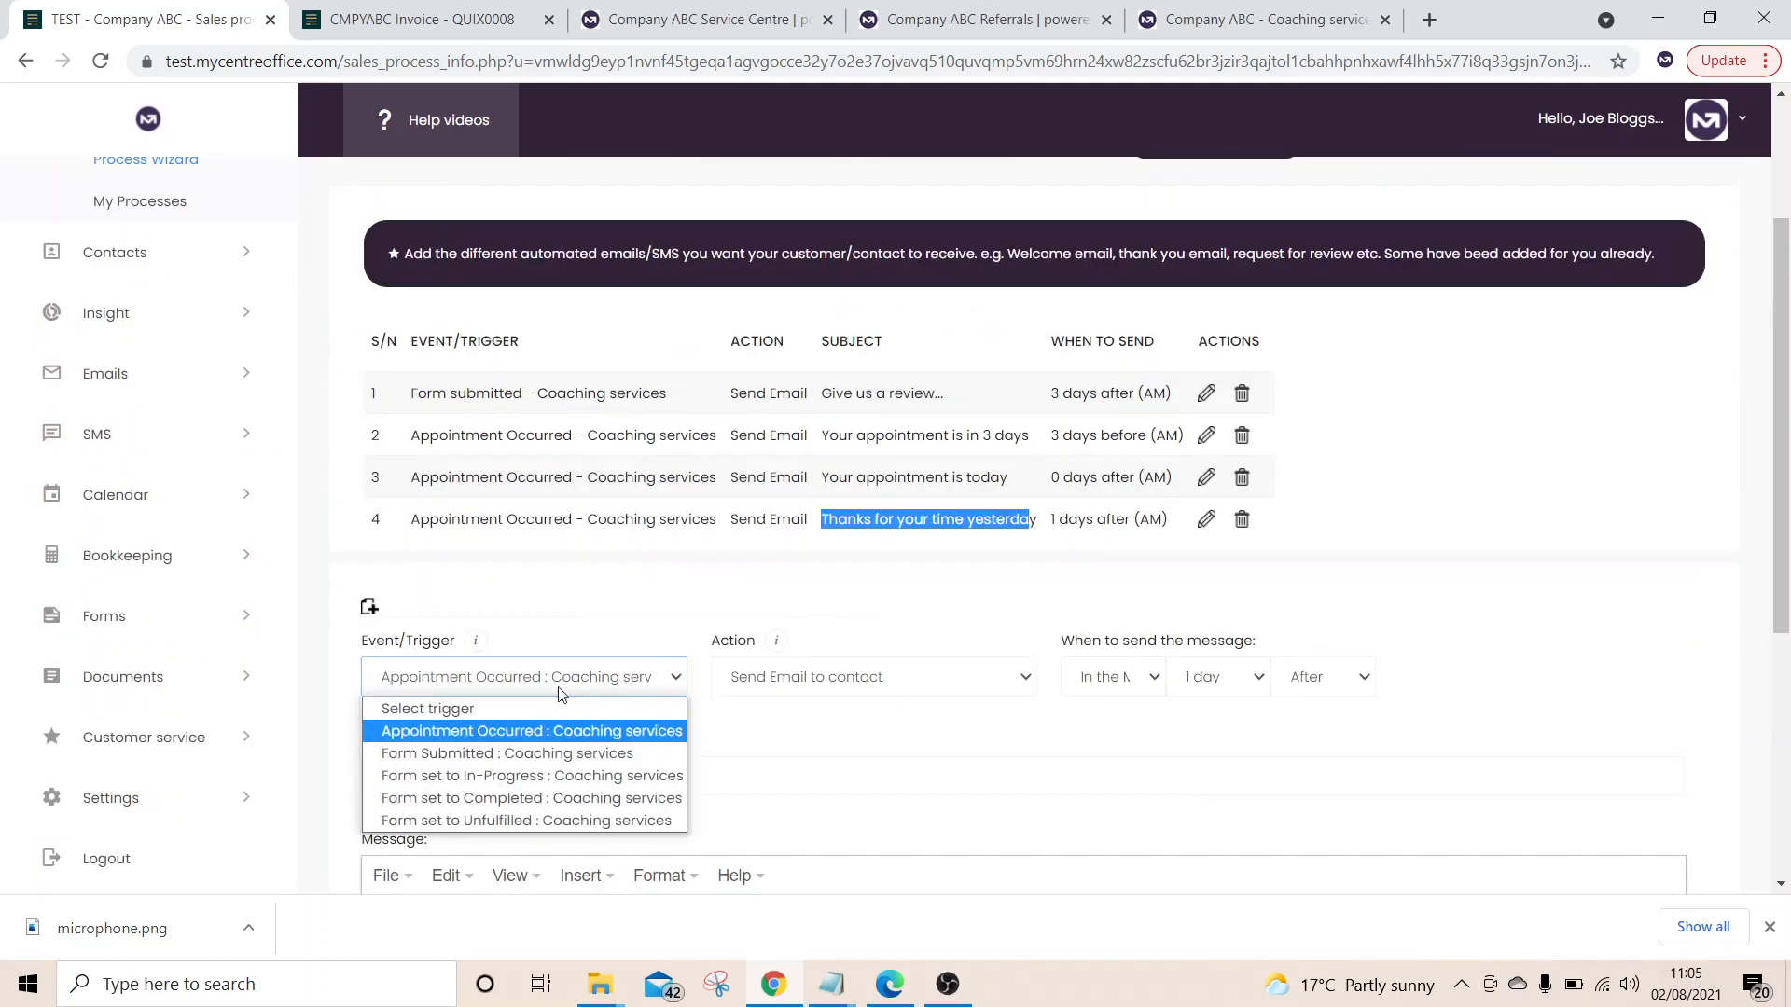
click(537, 732)
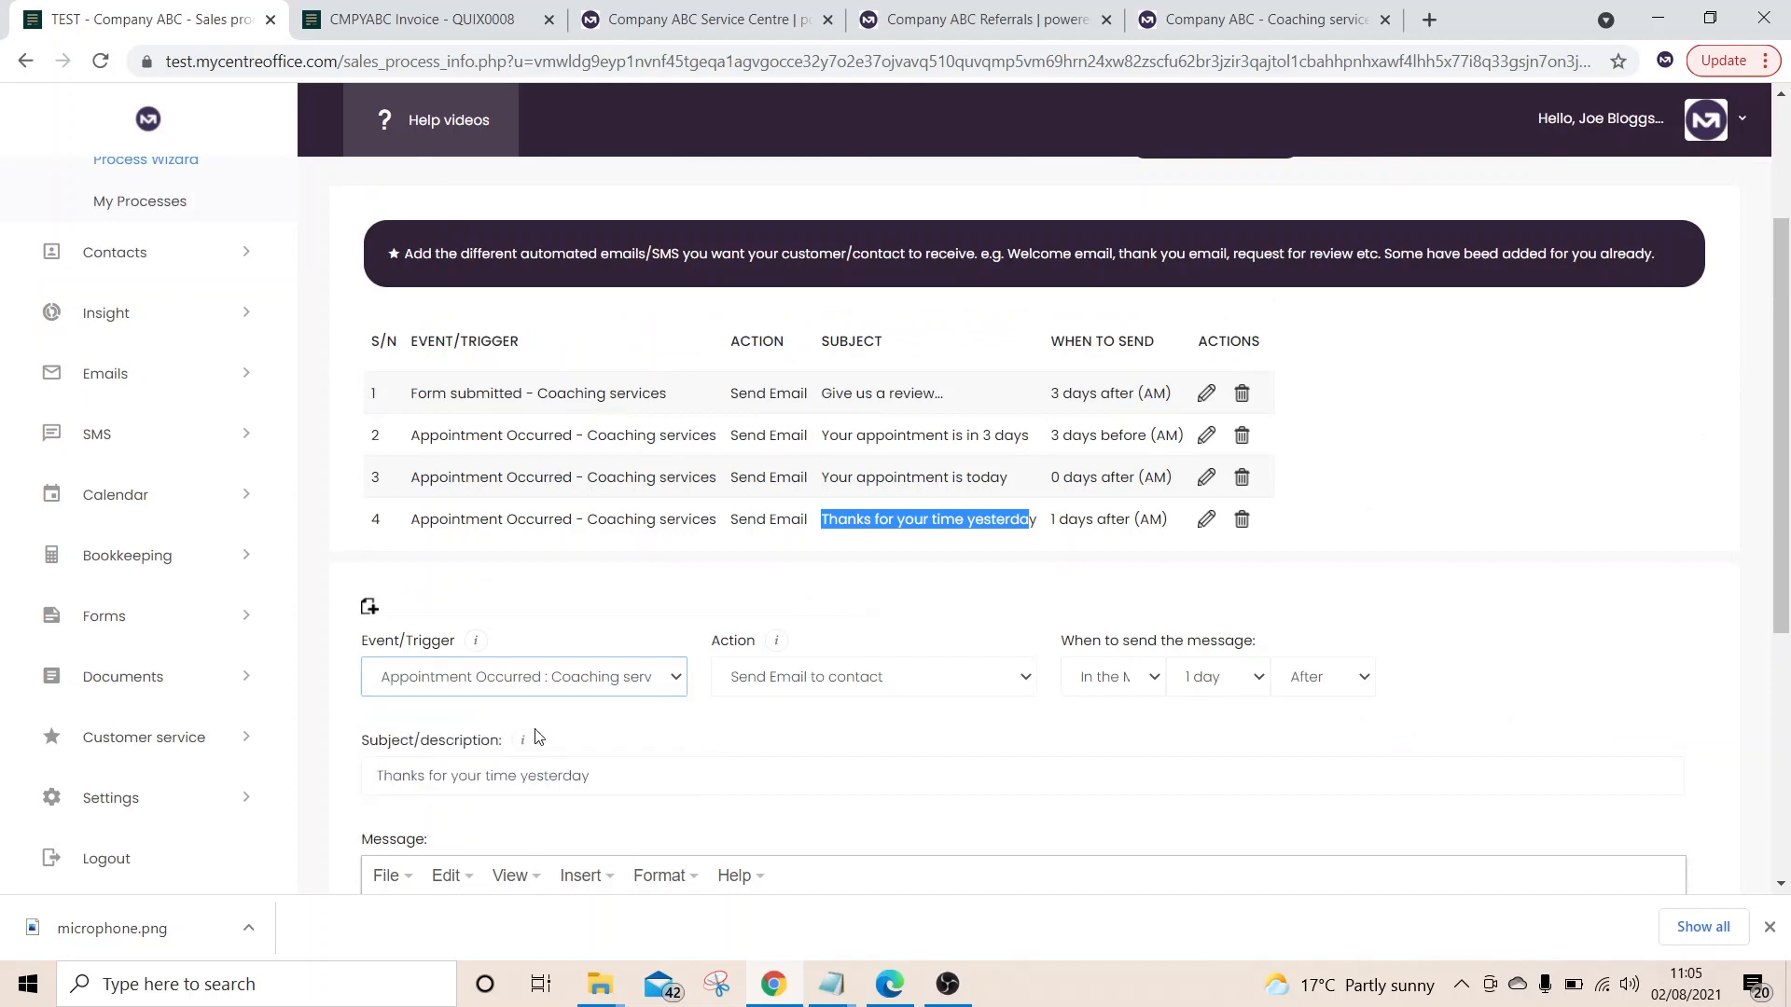
click(761, 679)
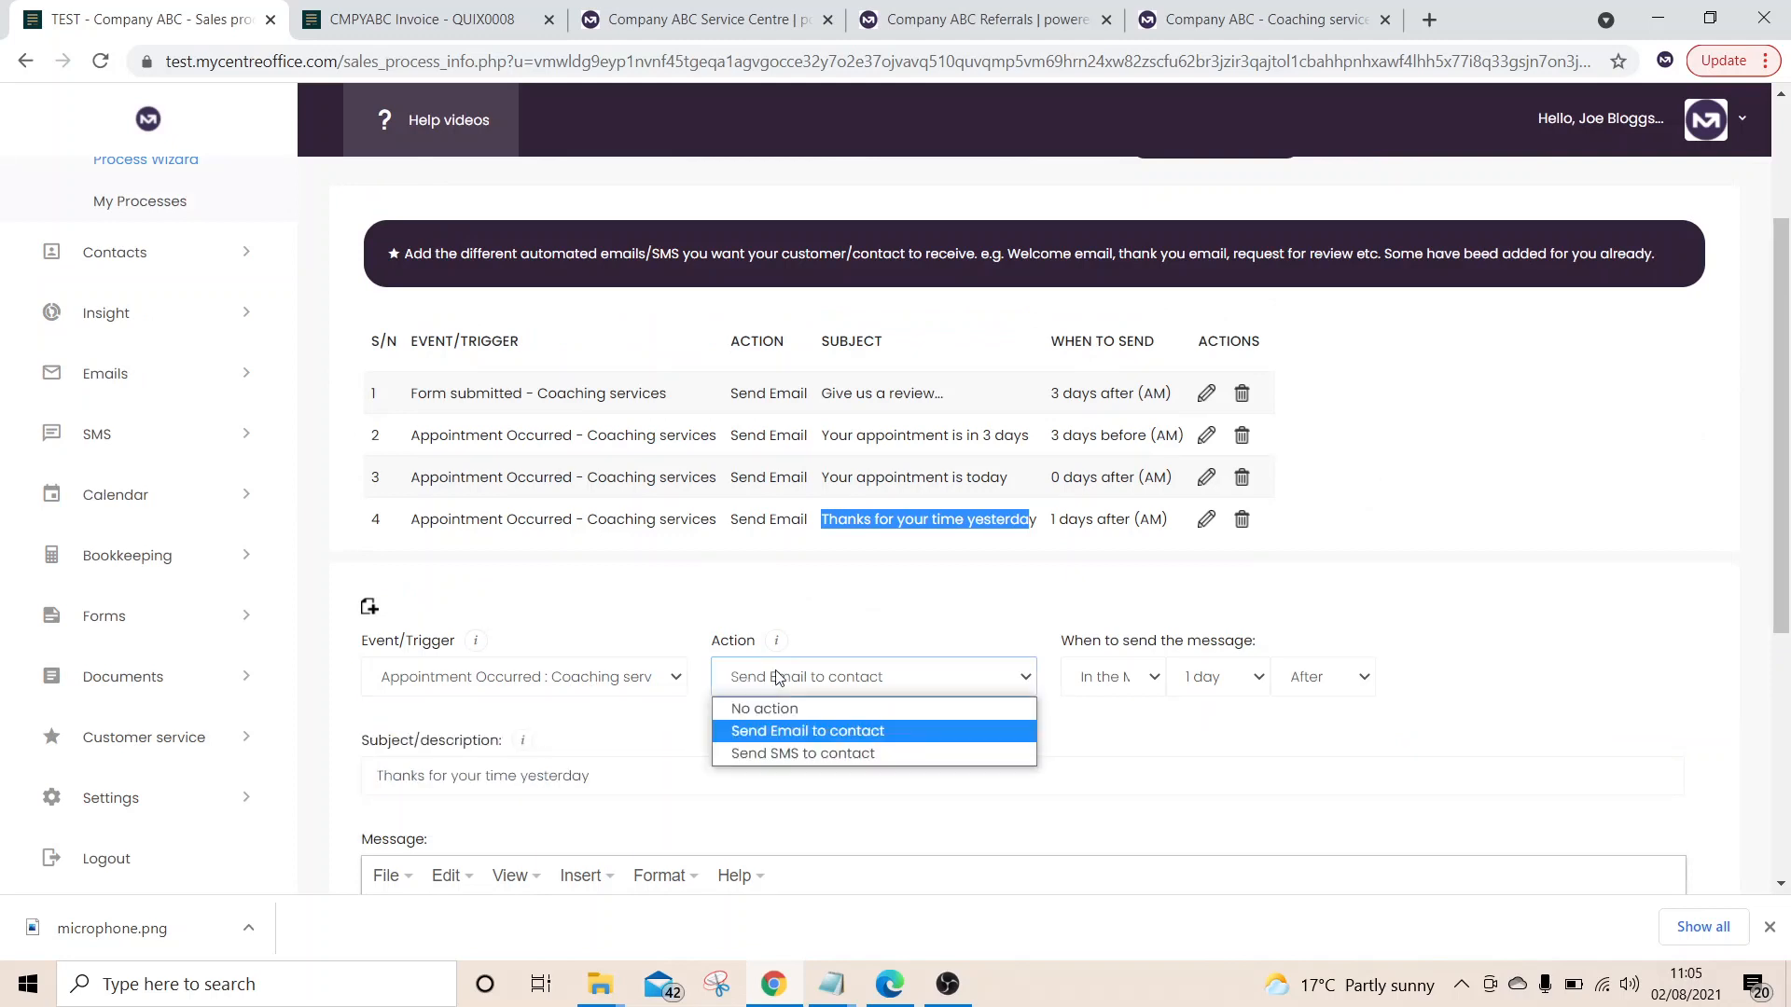
click(848, 754)
Reset to a blank new automated-message form with no trigger or action
scroll(1257, 697, down, 1)
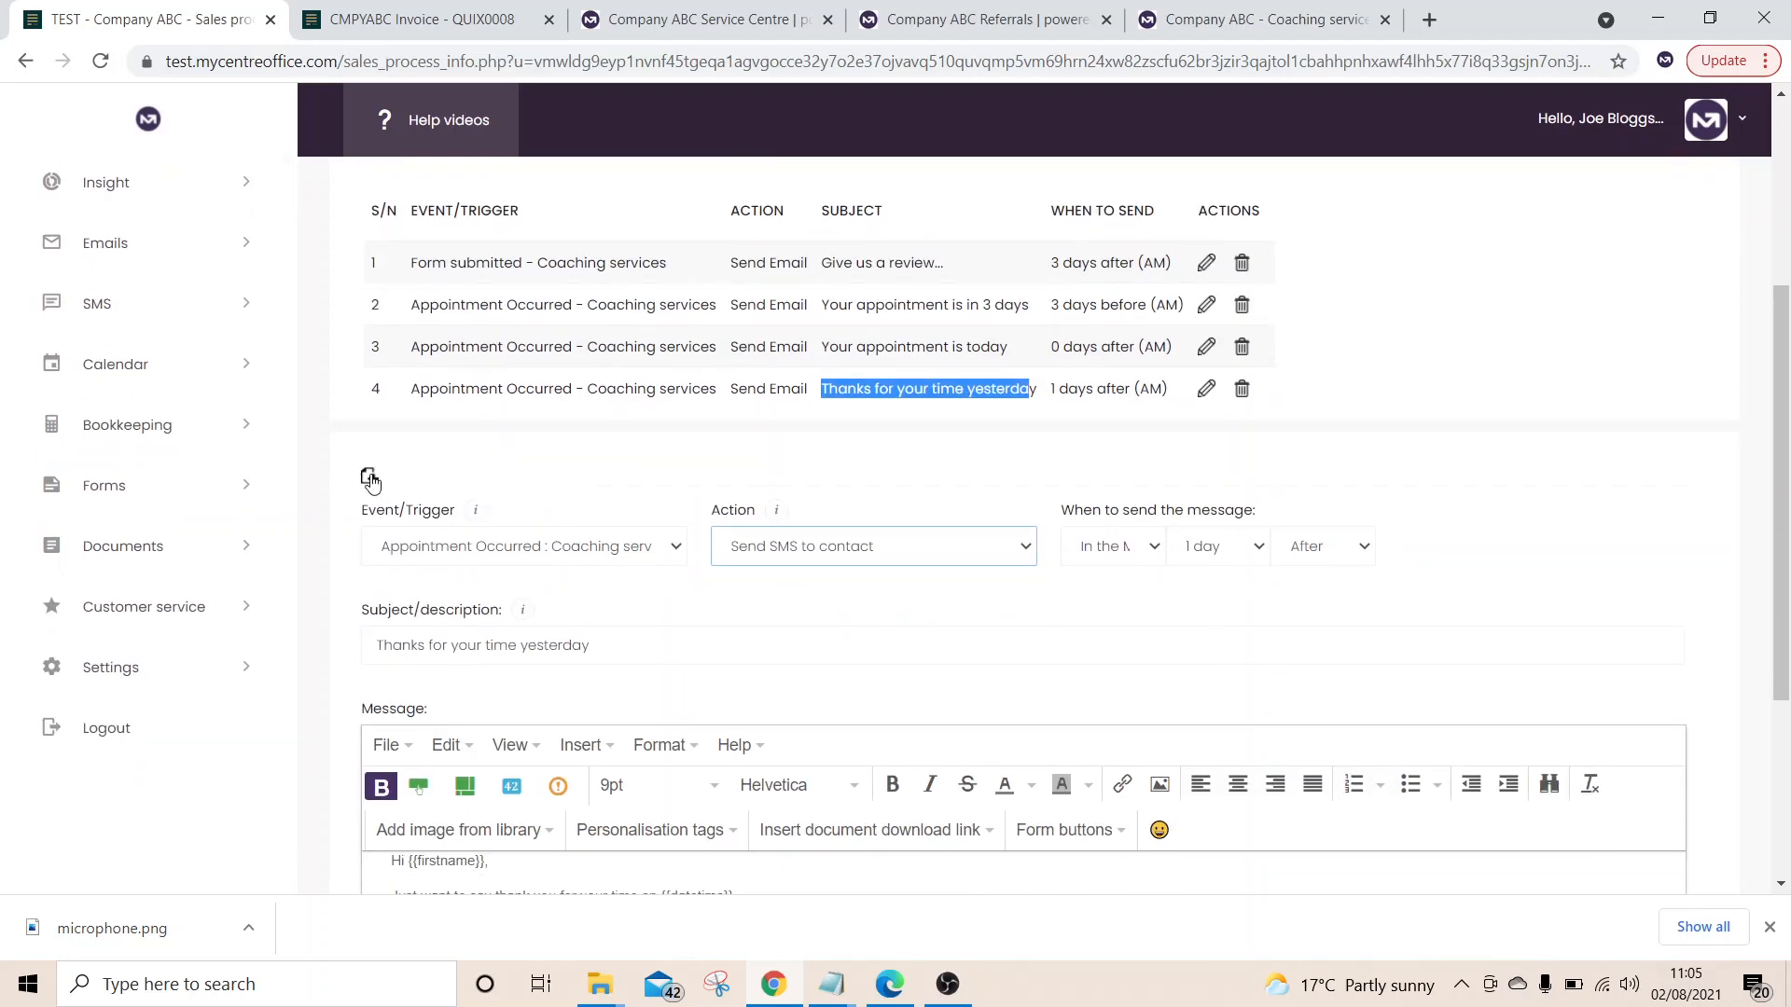
click(369, 476)
click(606, 556)
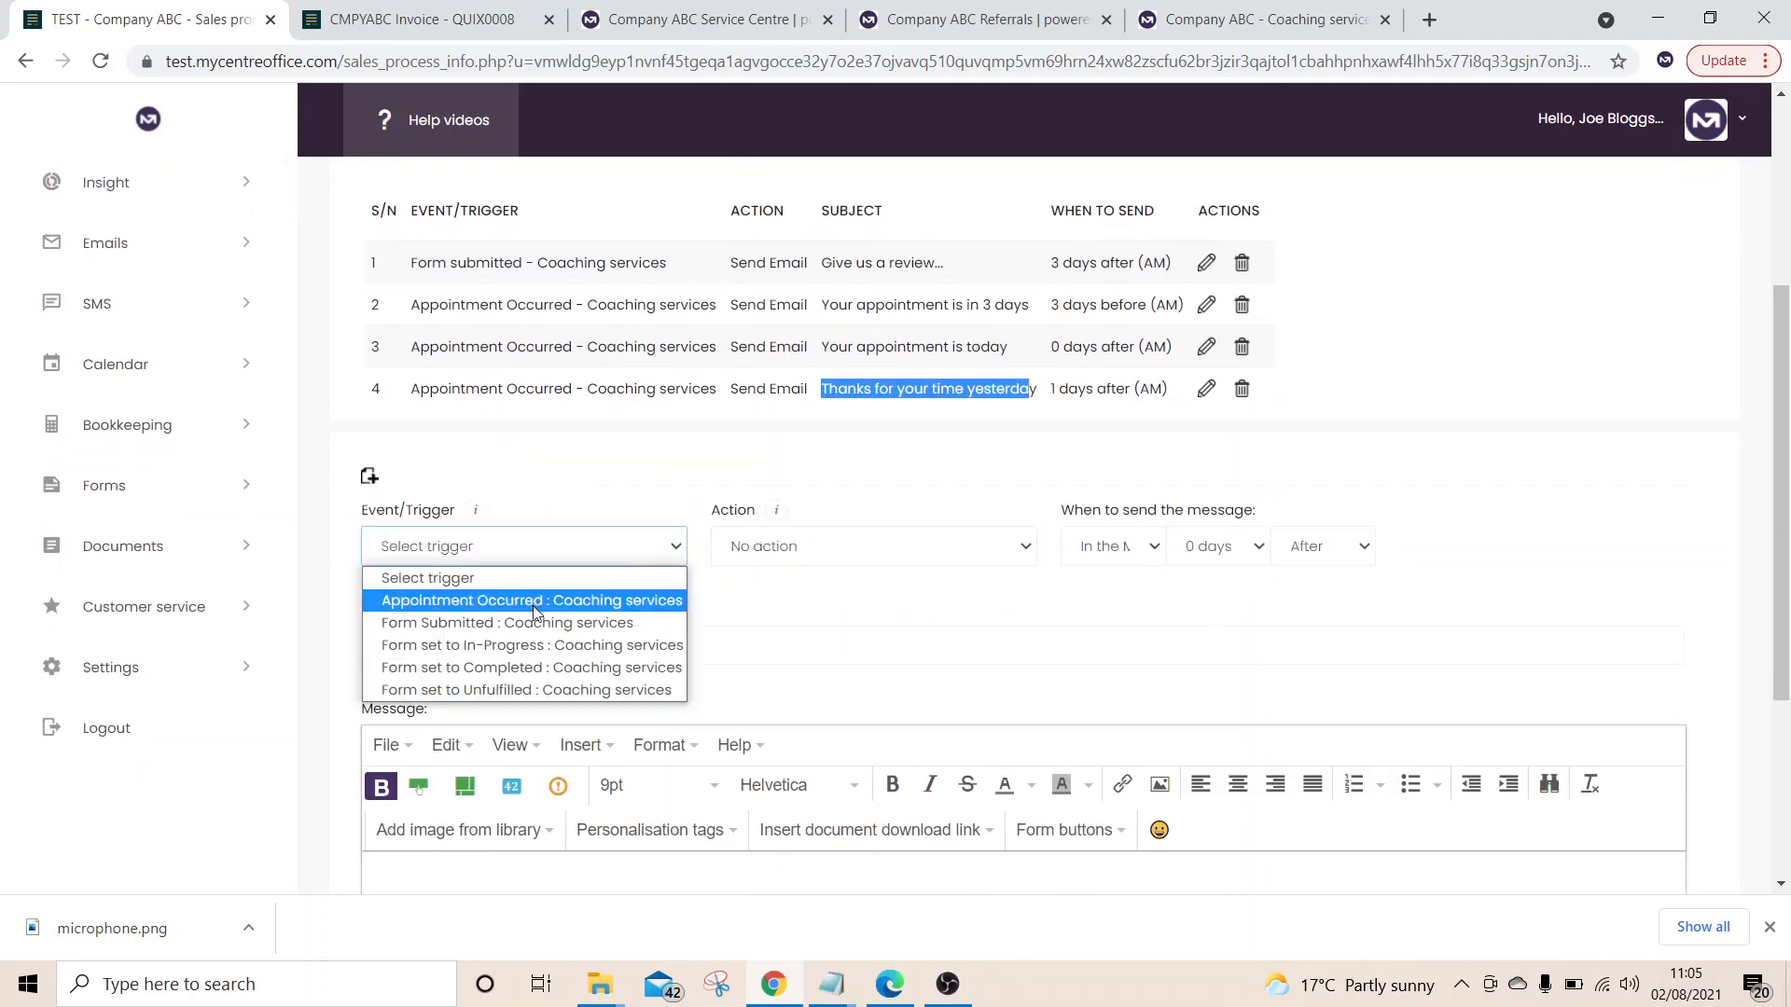
Set the trigger to Form Submitted : Coaching services and the action to Send Email to contact
click(573, 603)
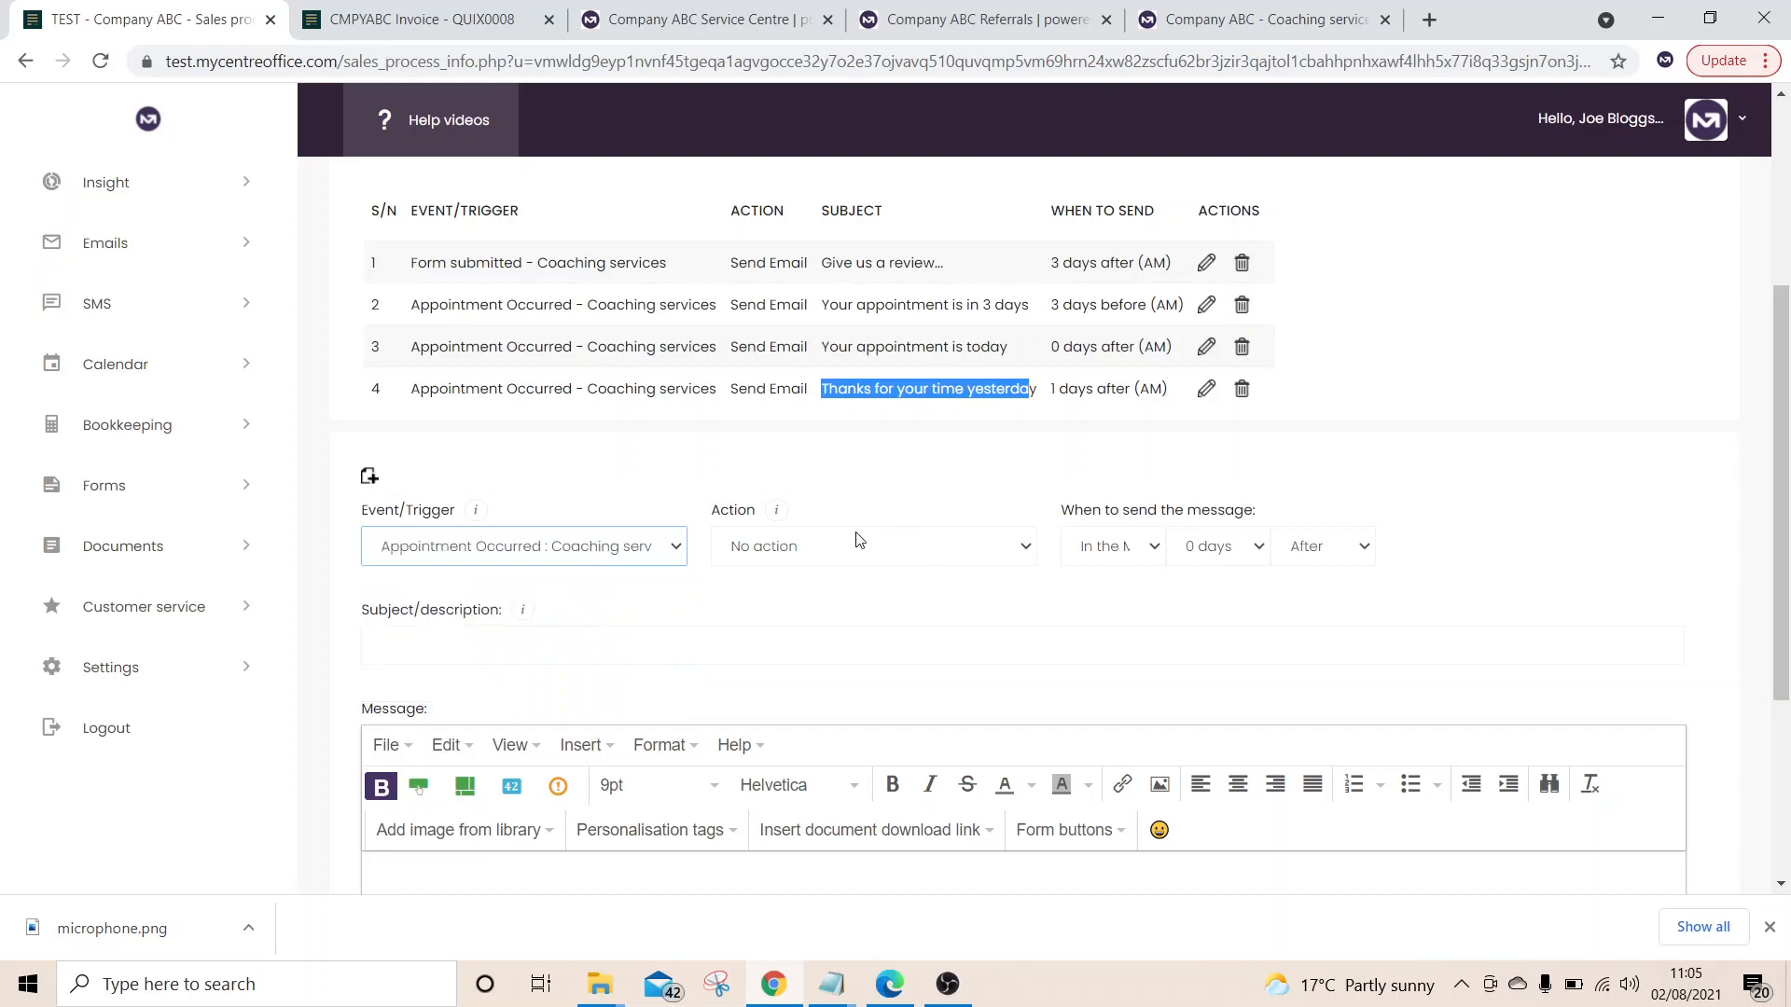
click(473, 563)
click(510, 625)
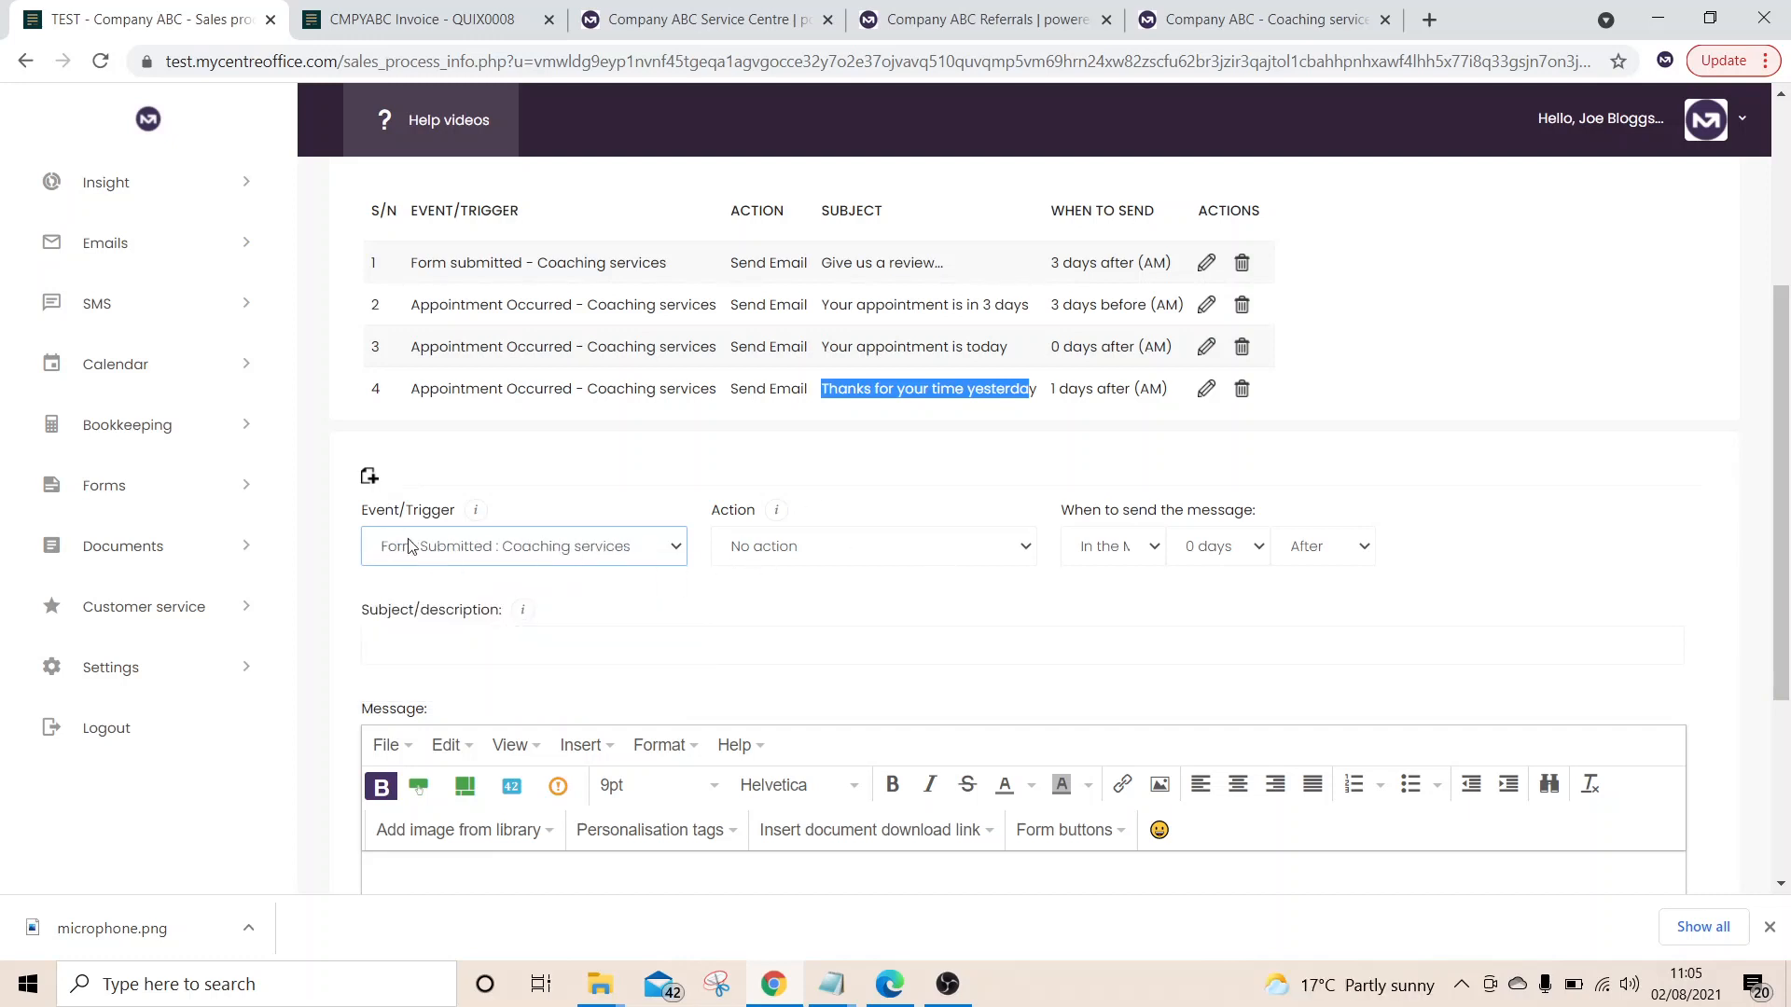
click(793, 560)
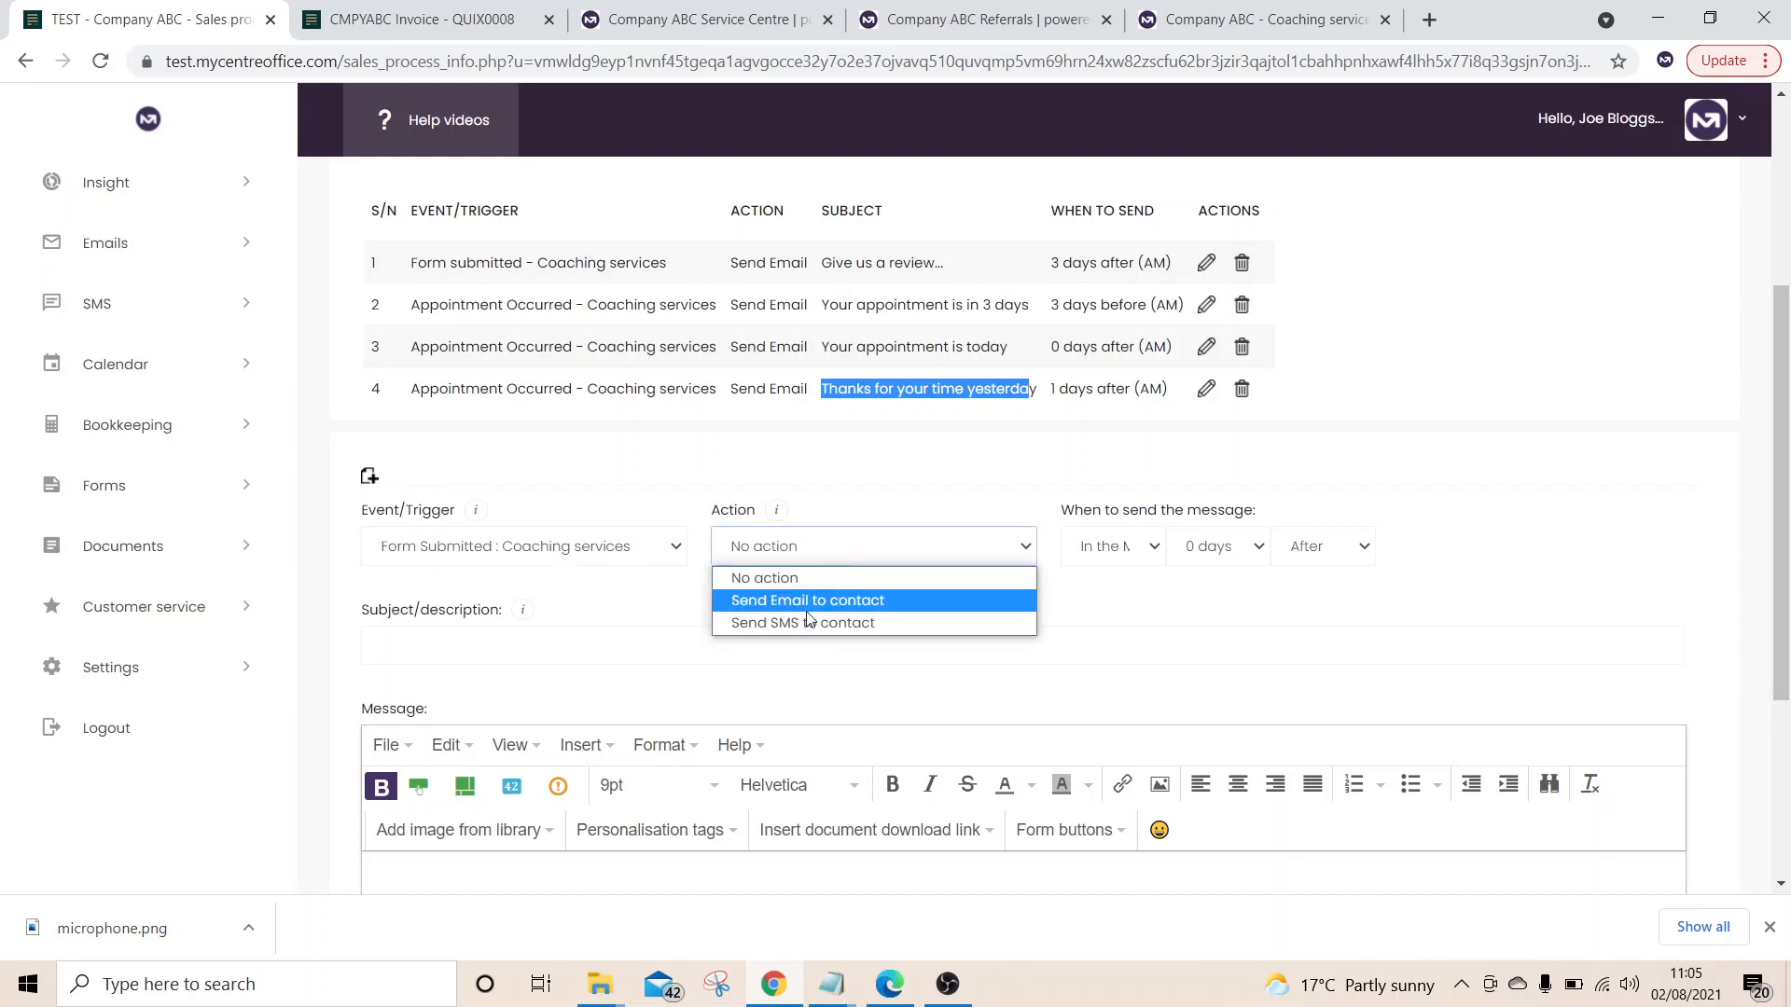
click(894, 608)
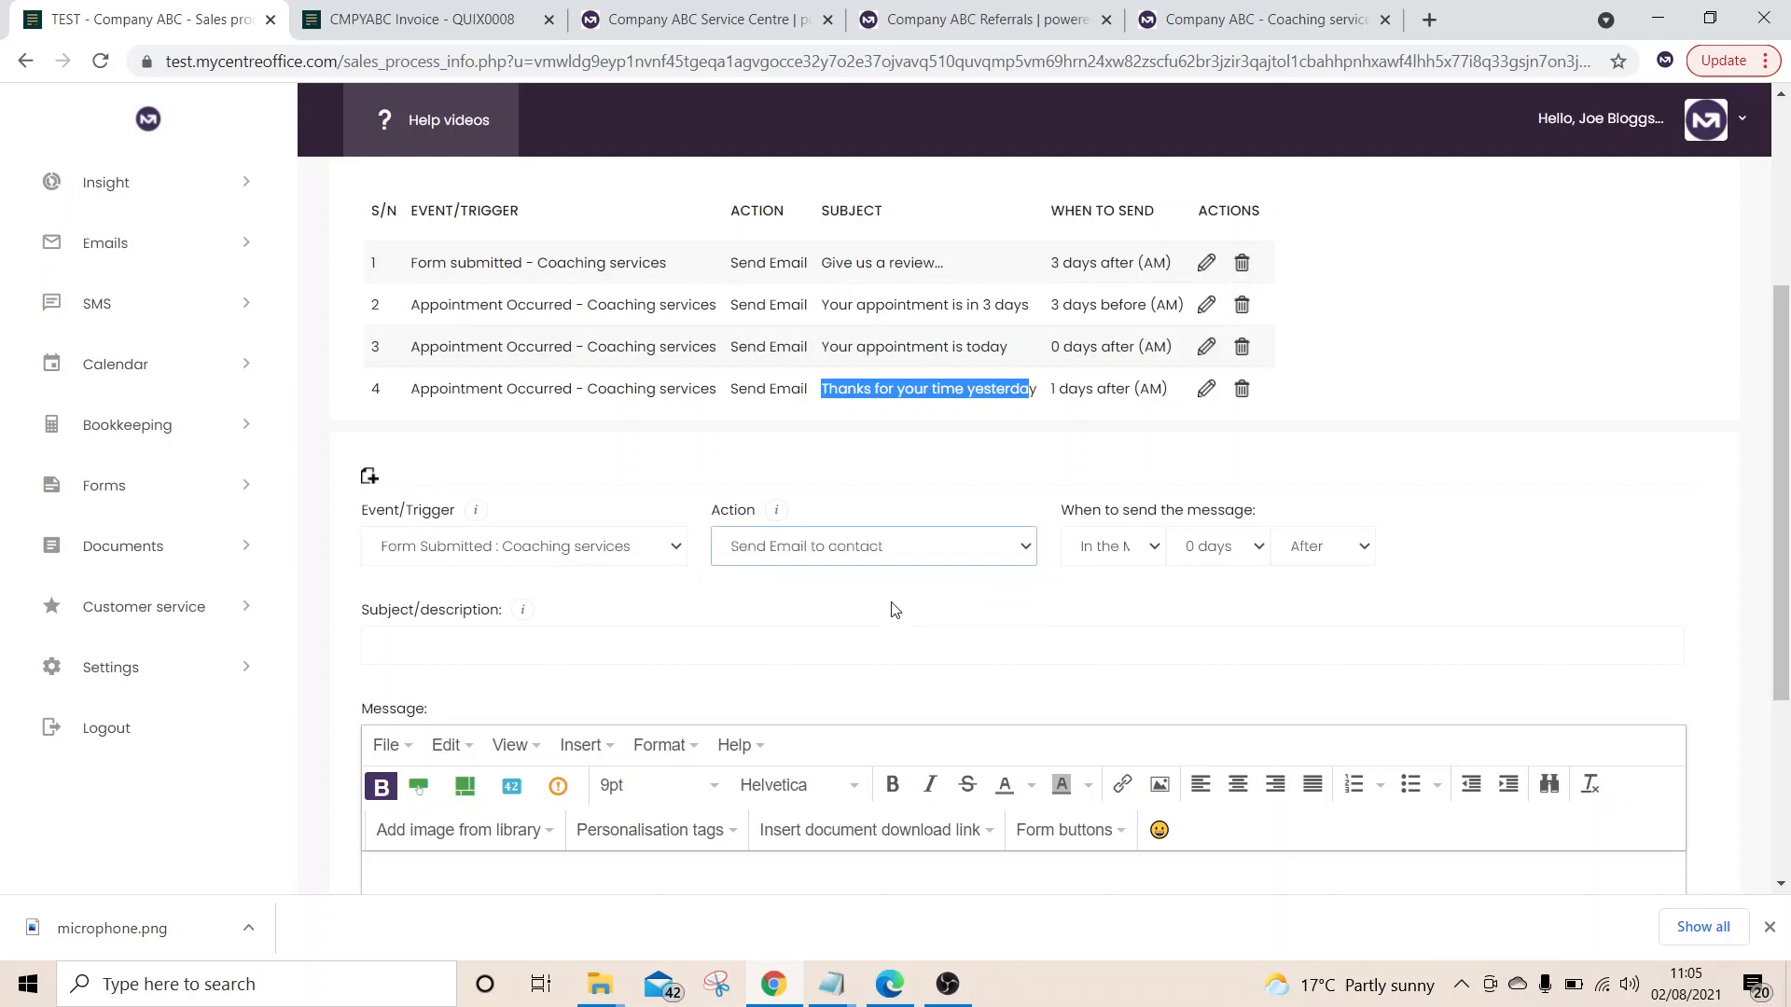
scroll(1326, 588, down, 2)
click(1140, 427)
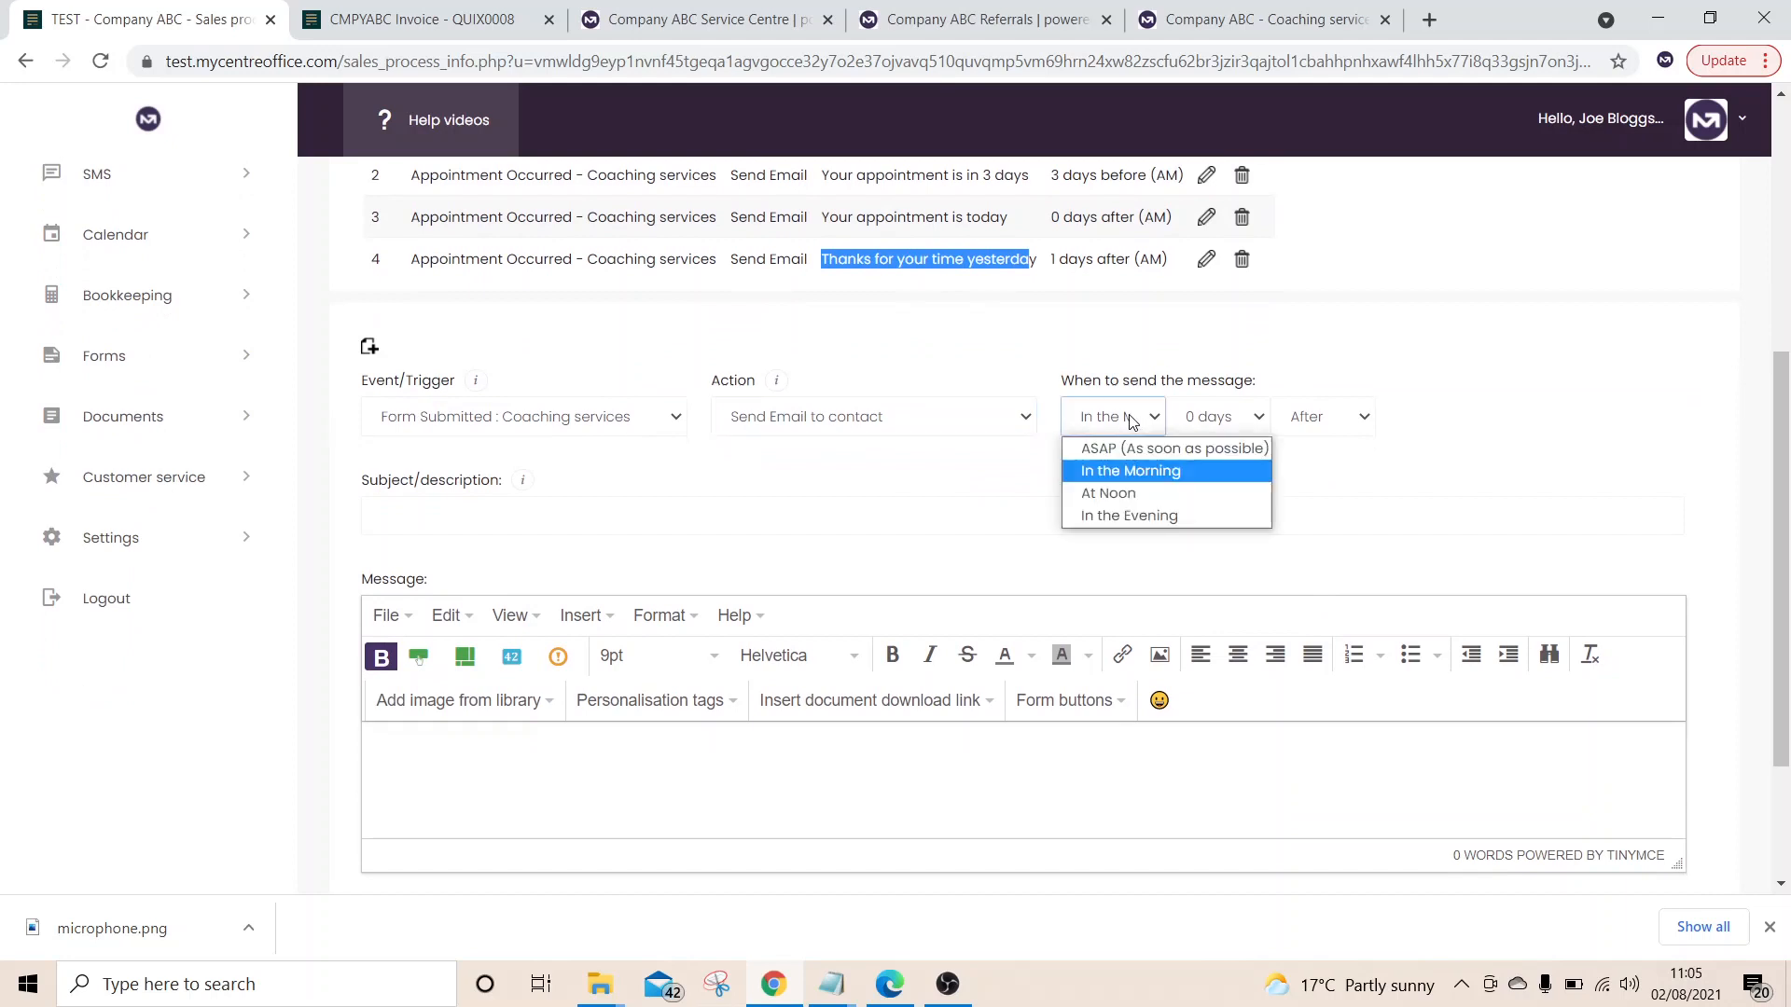
click(1136, 424)
Enter subject 'Thanks for contacting us' and body 'Hi, thank you so much for reaching out to us.', then save
click(601, 523)
text(Tha)
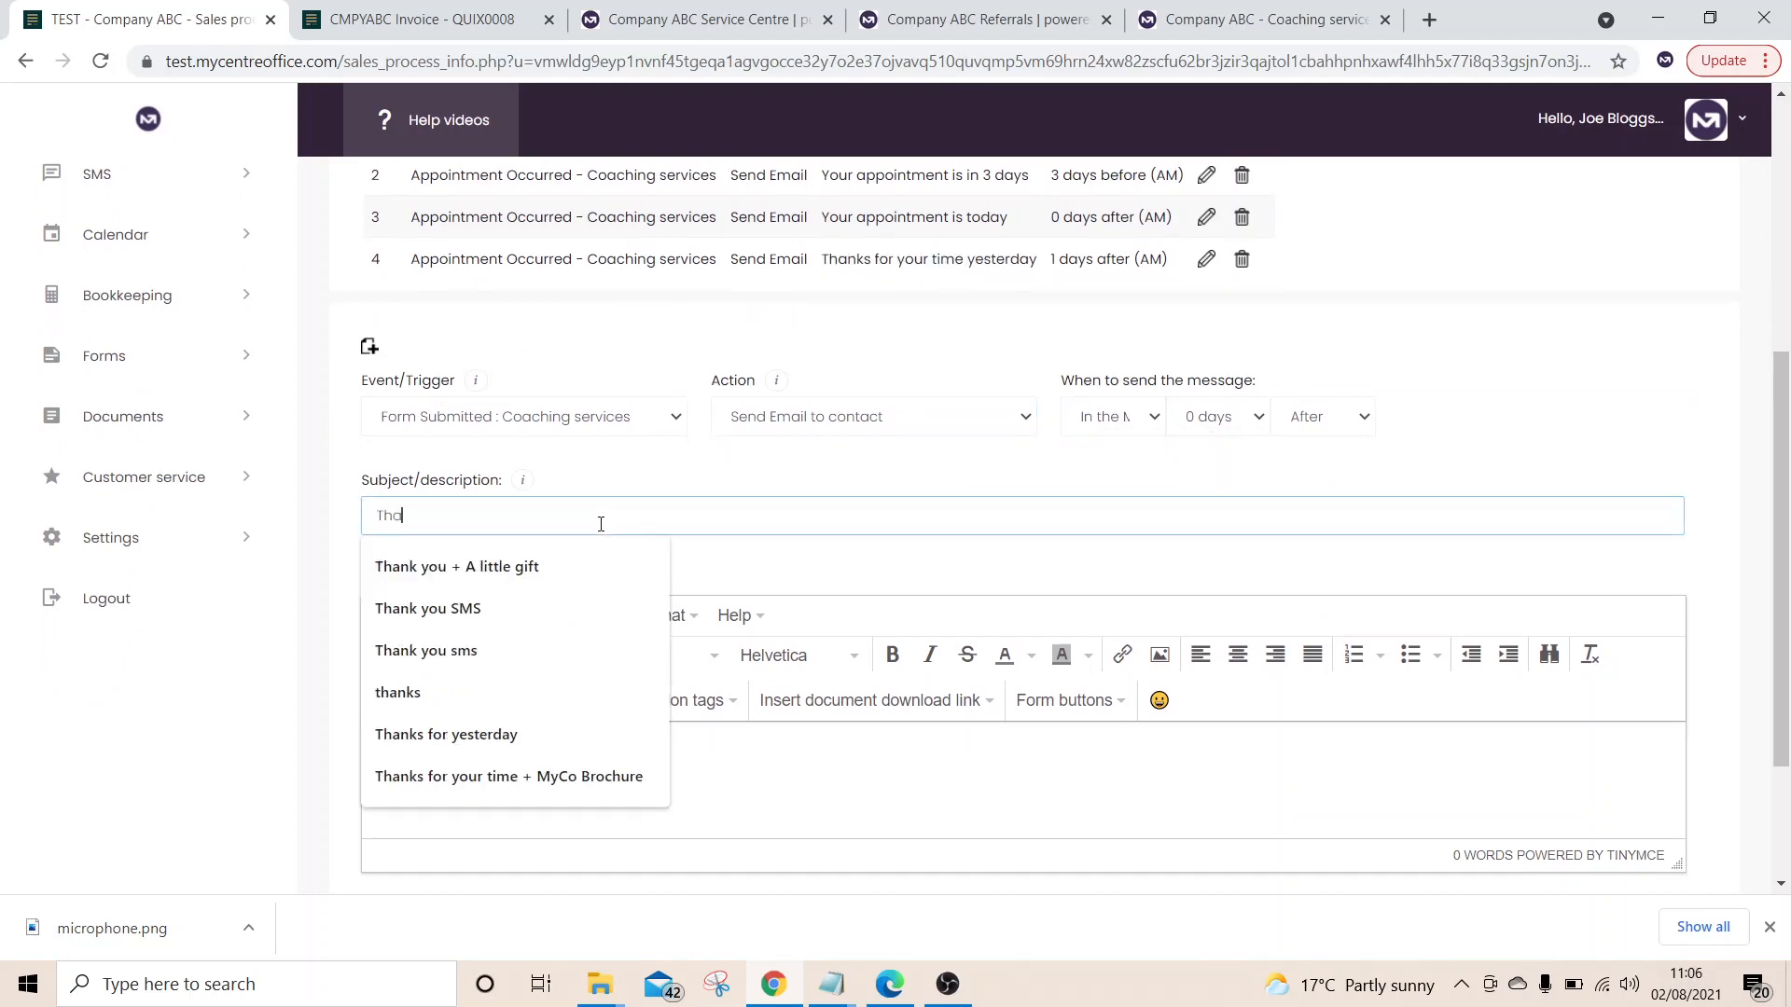
text(nks for contacting us)
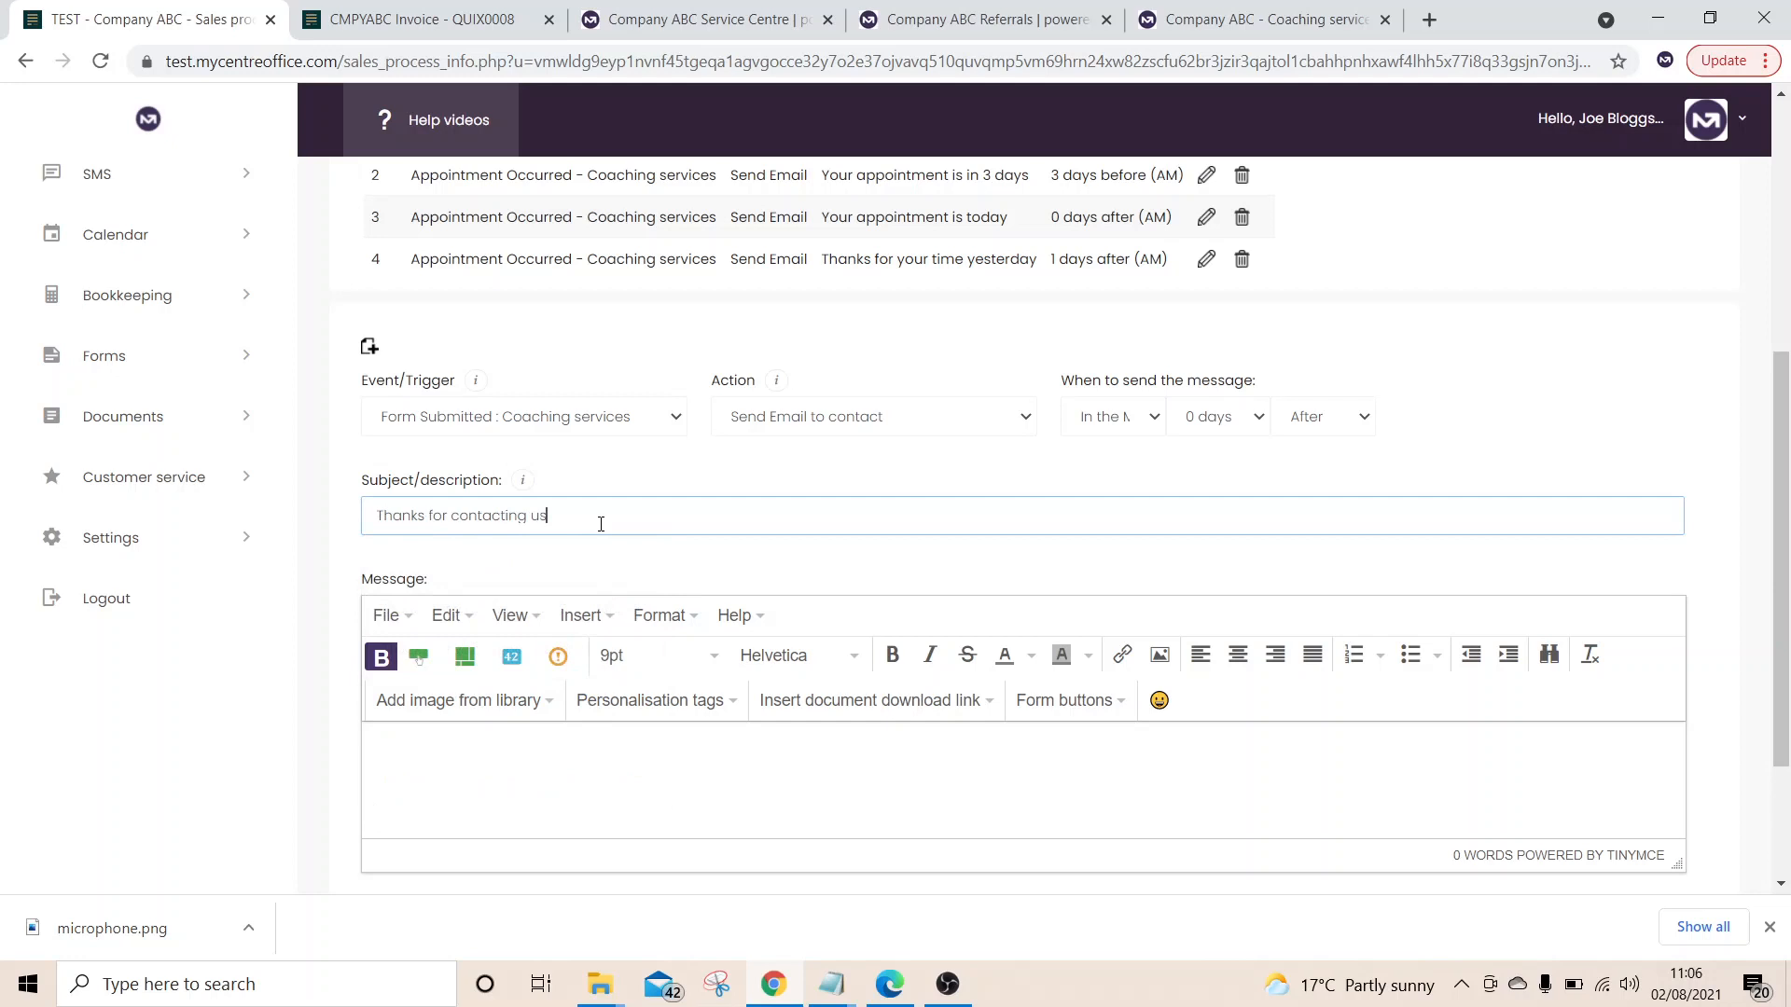
key(Tab)
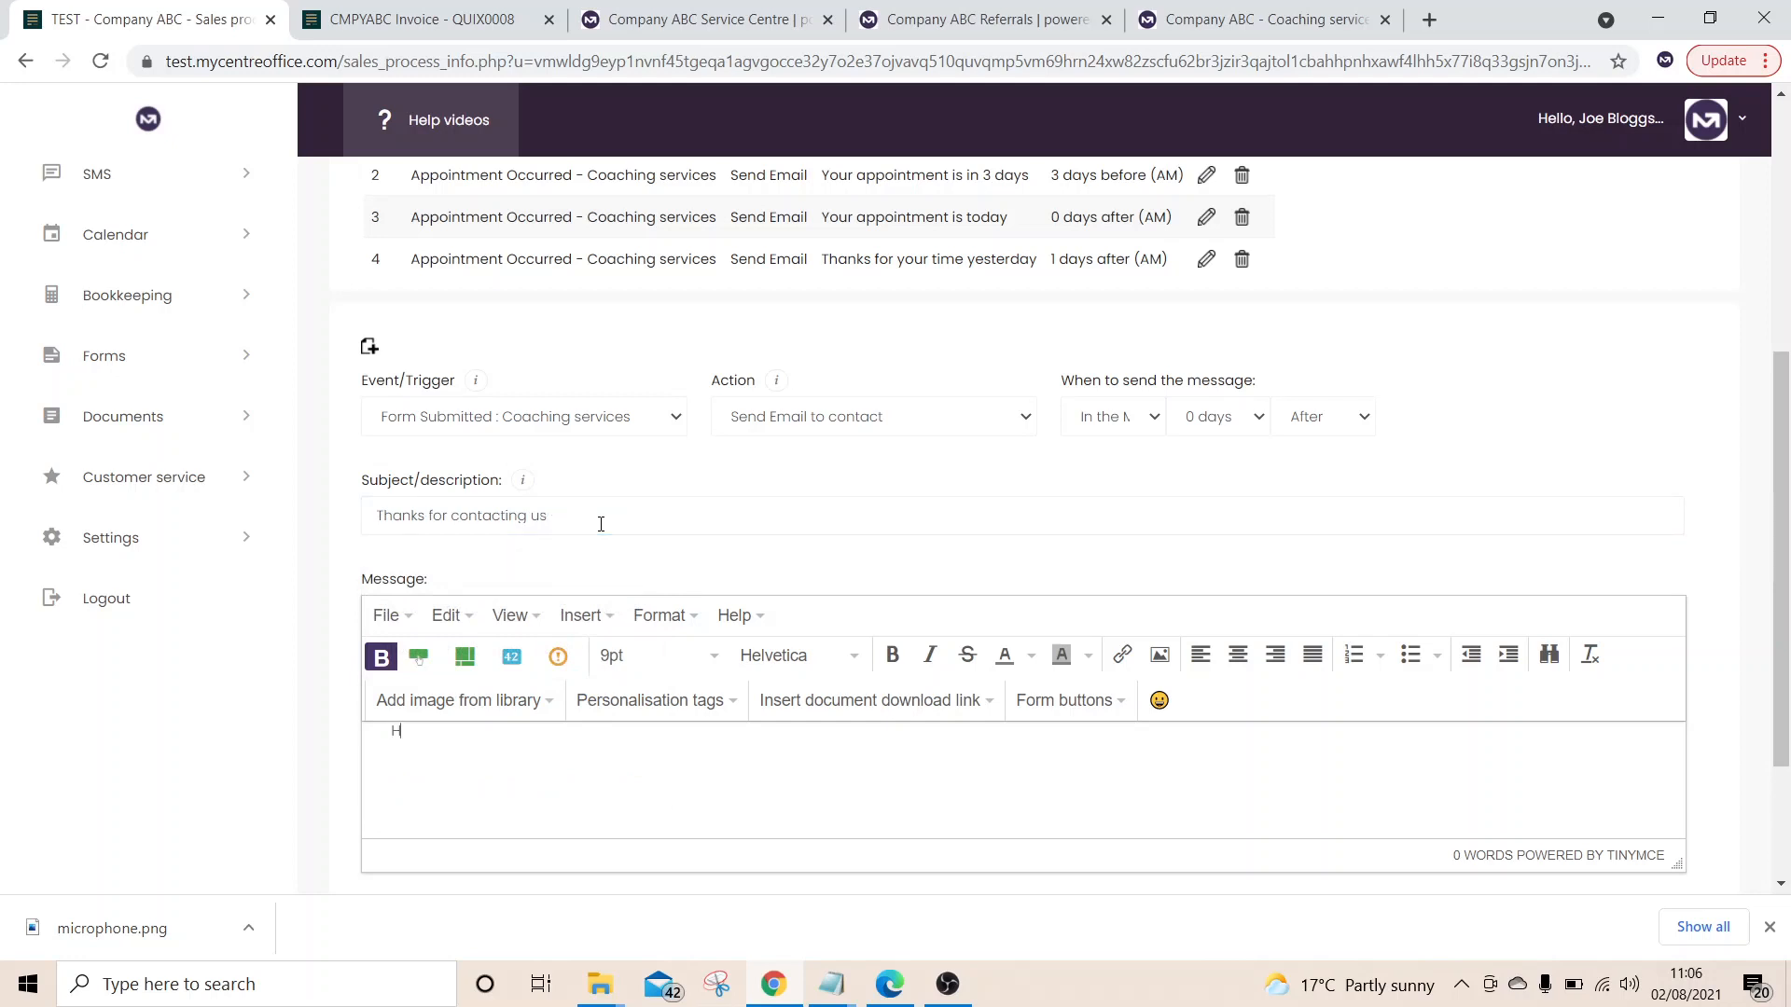
text(Hi, thank you so much for reaching out to us.)
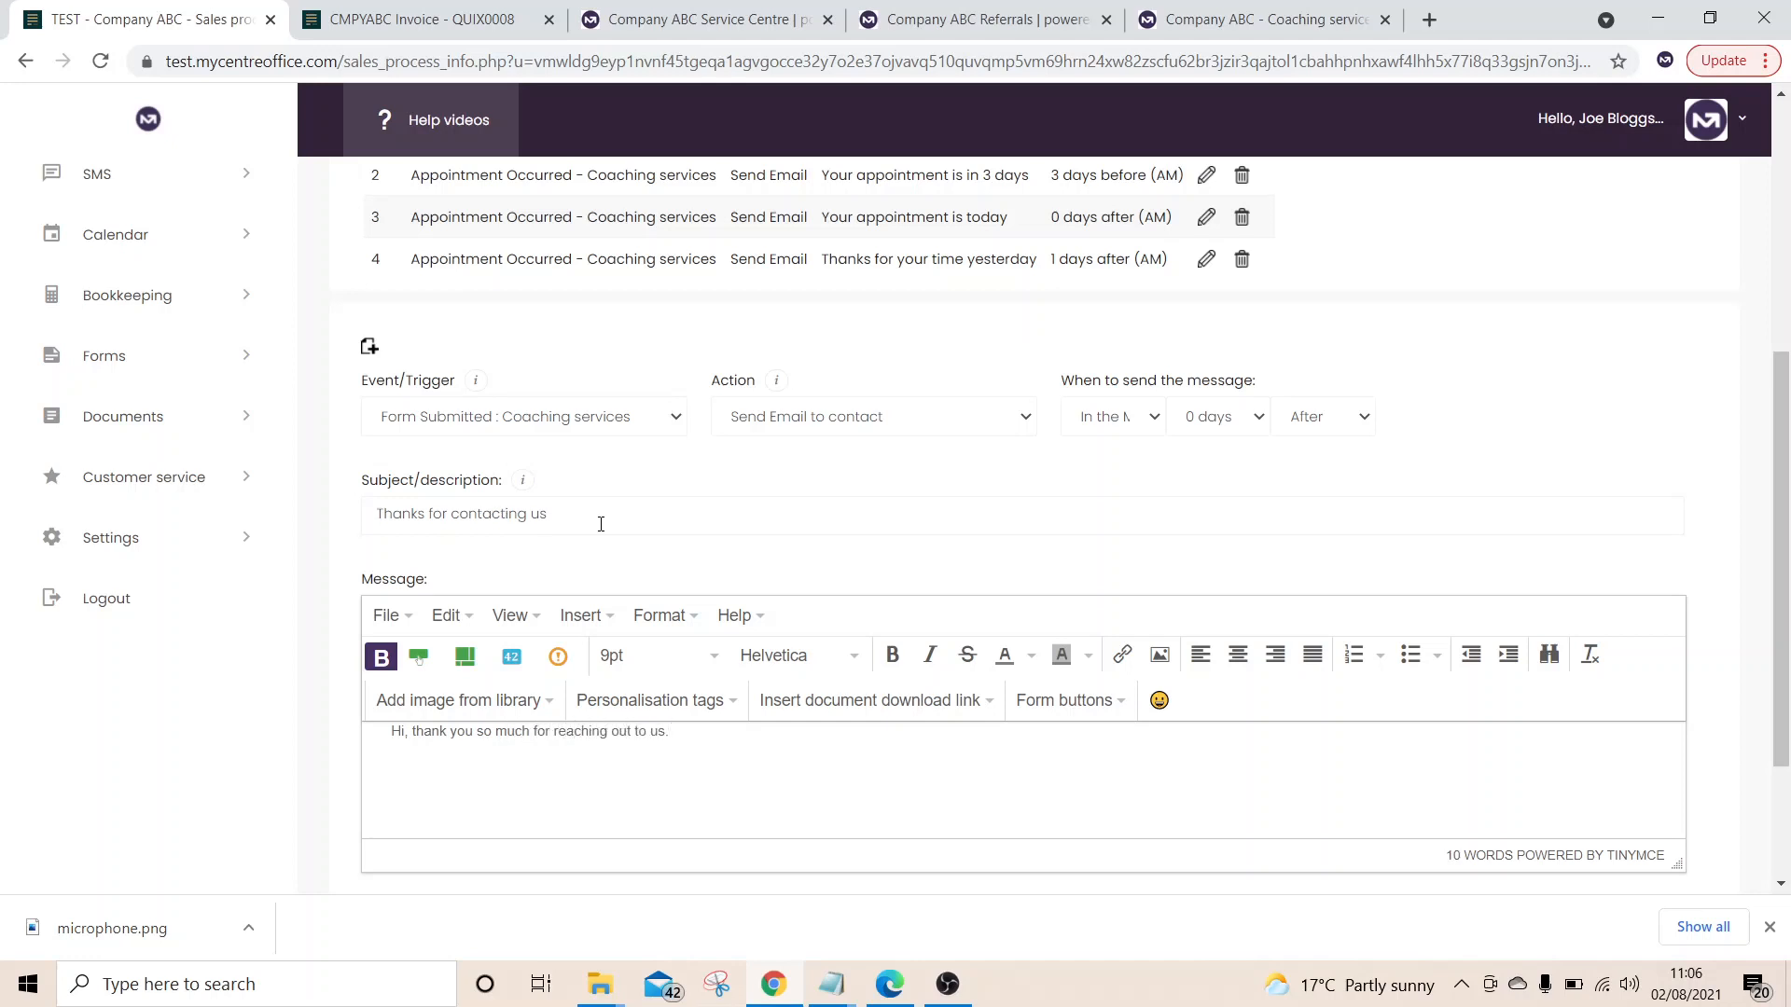
scroll(600, 522, down, 3)
click(397, 725)
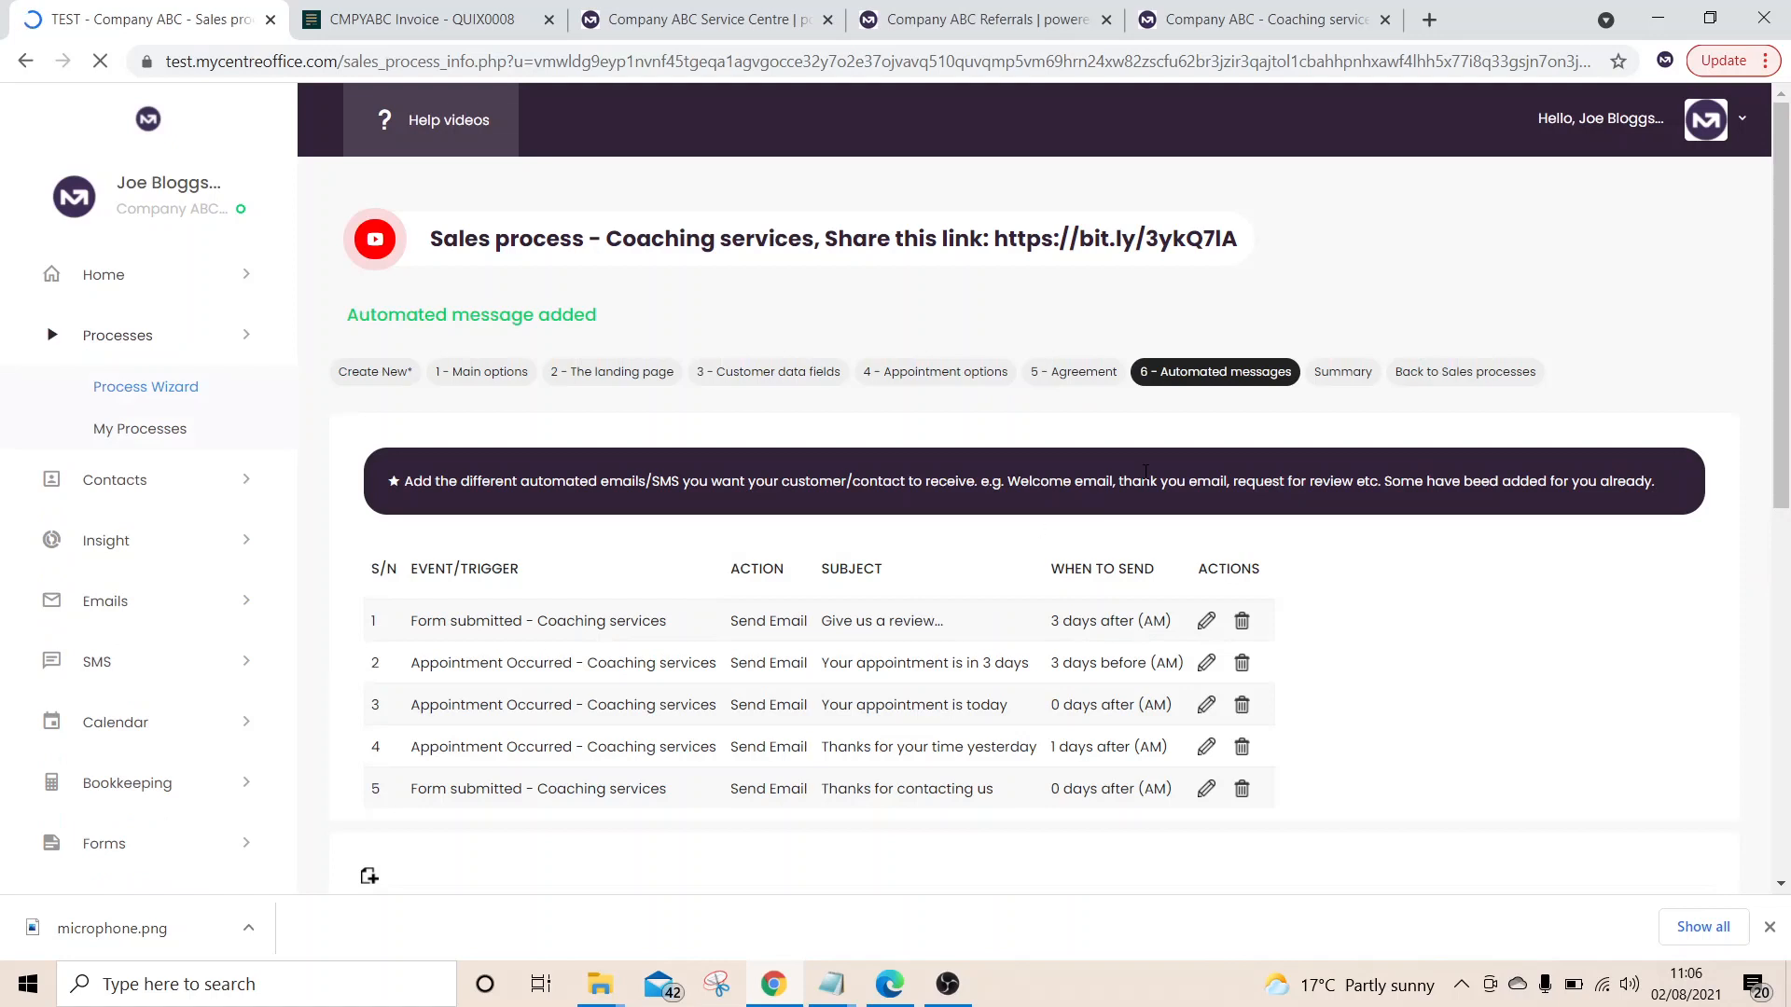
click(1339, 377)
scroll(1789, 271, down, 1)
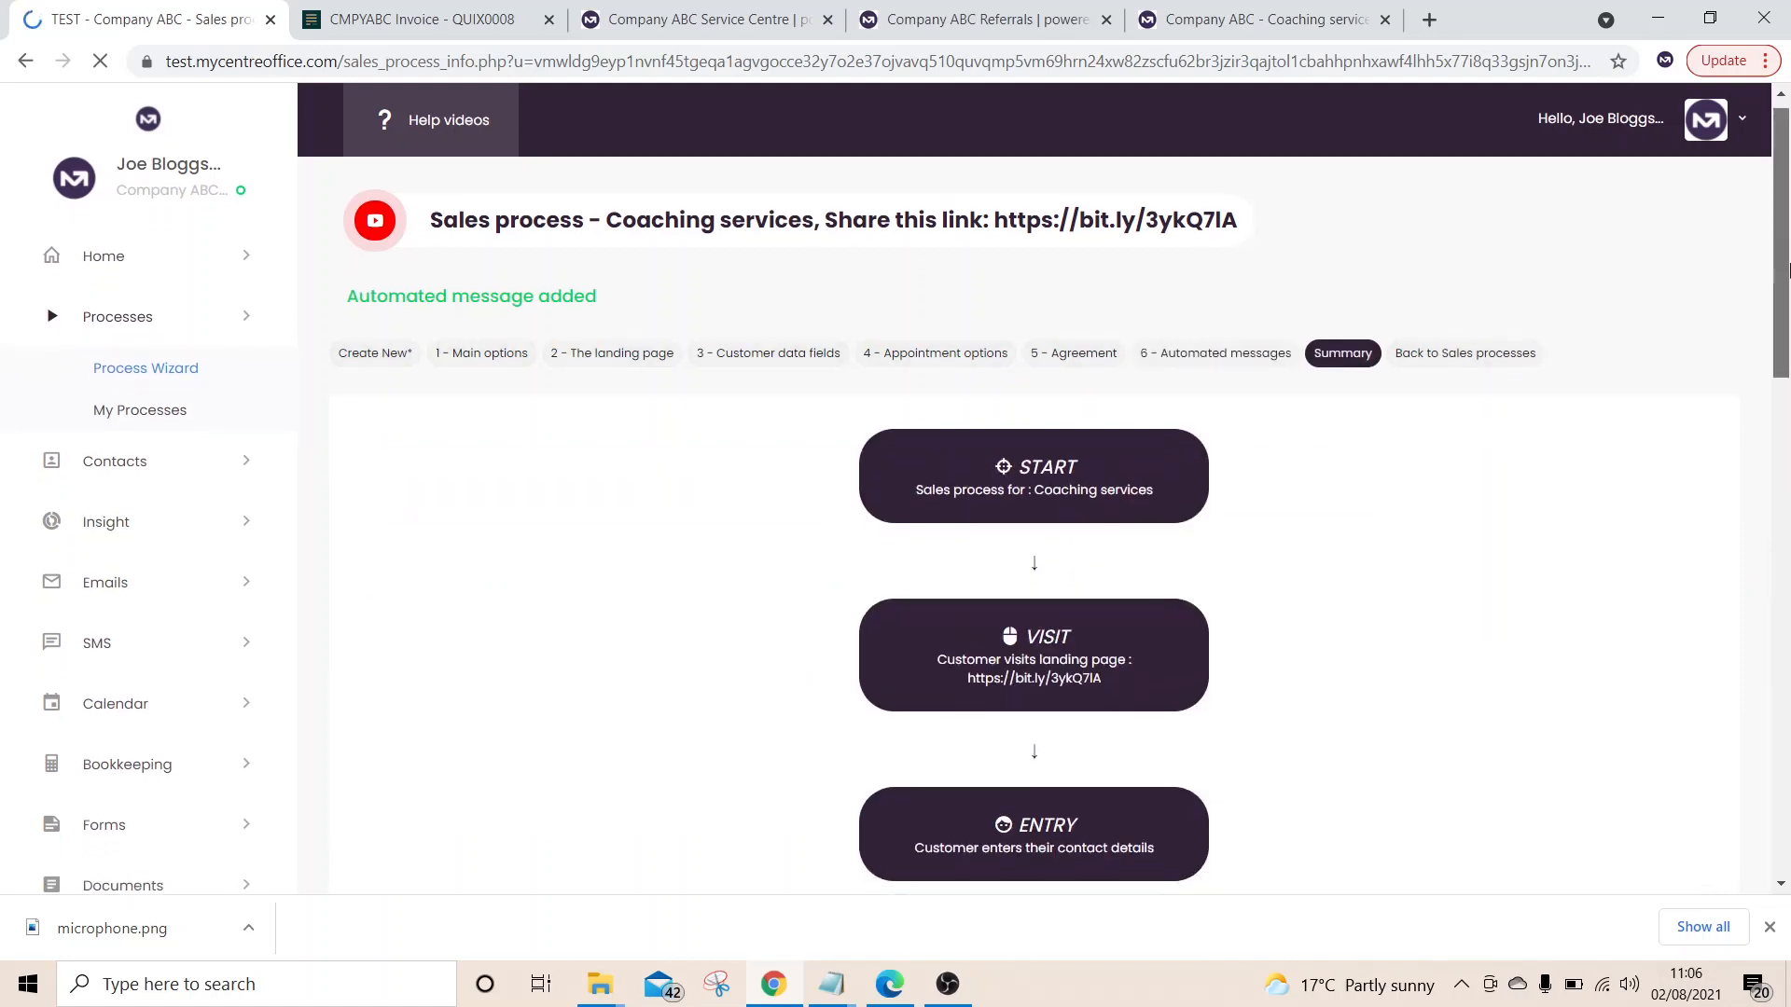
scroll(1789, 270, down, 2)
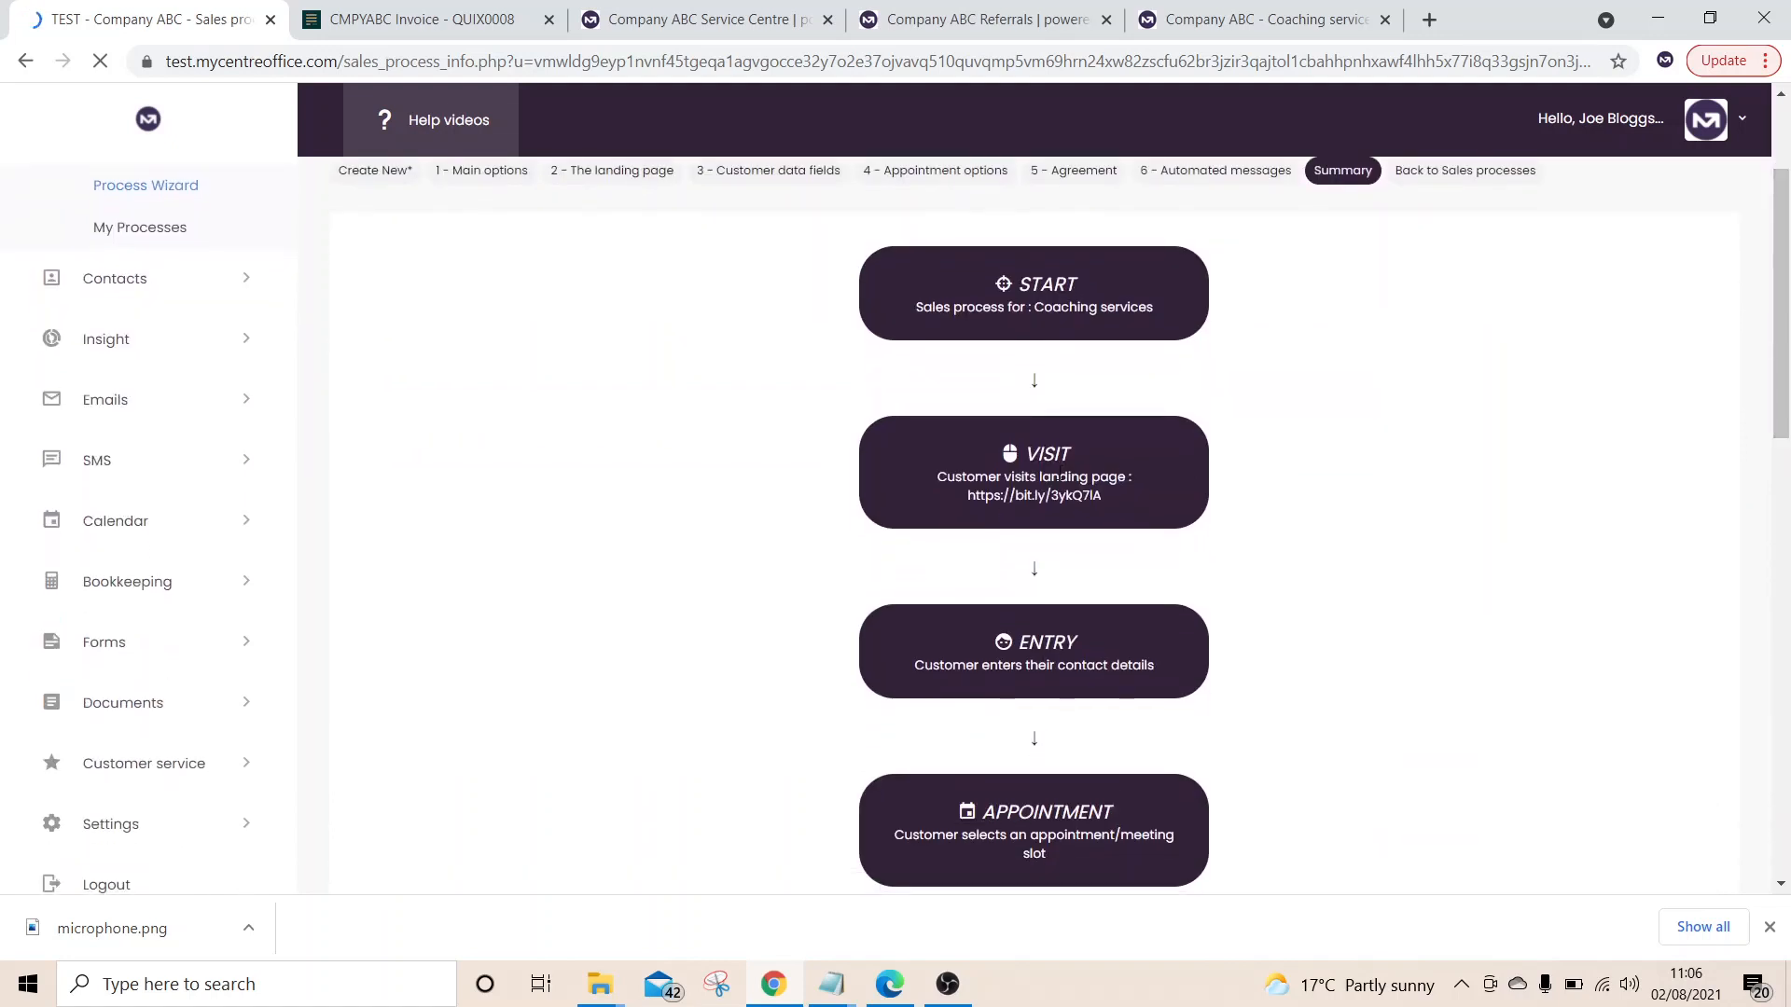
scroll(1046, 372, down, 3)
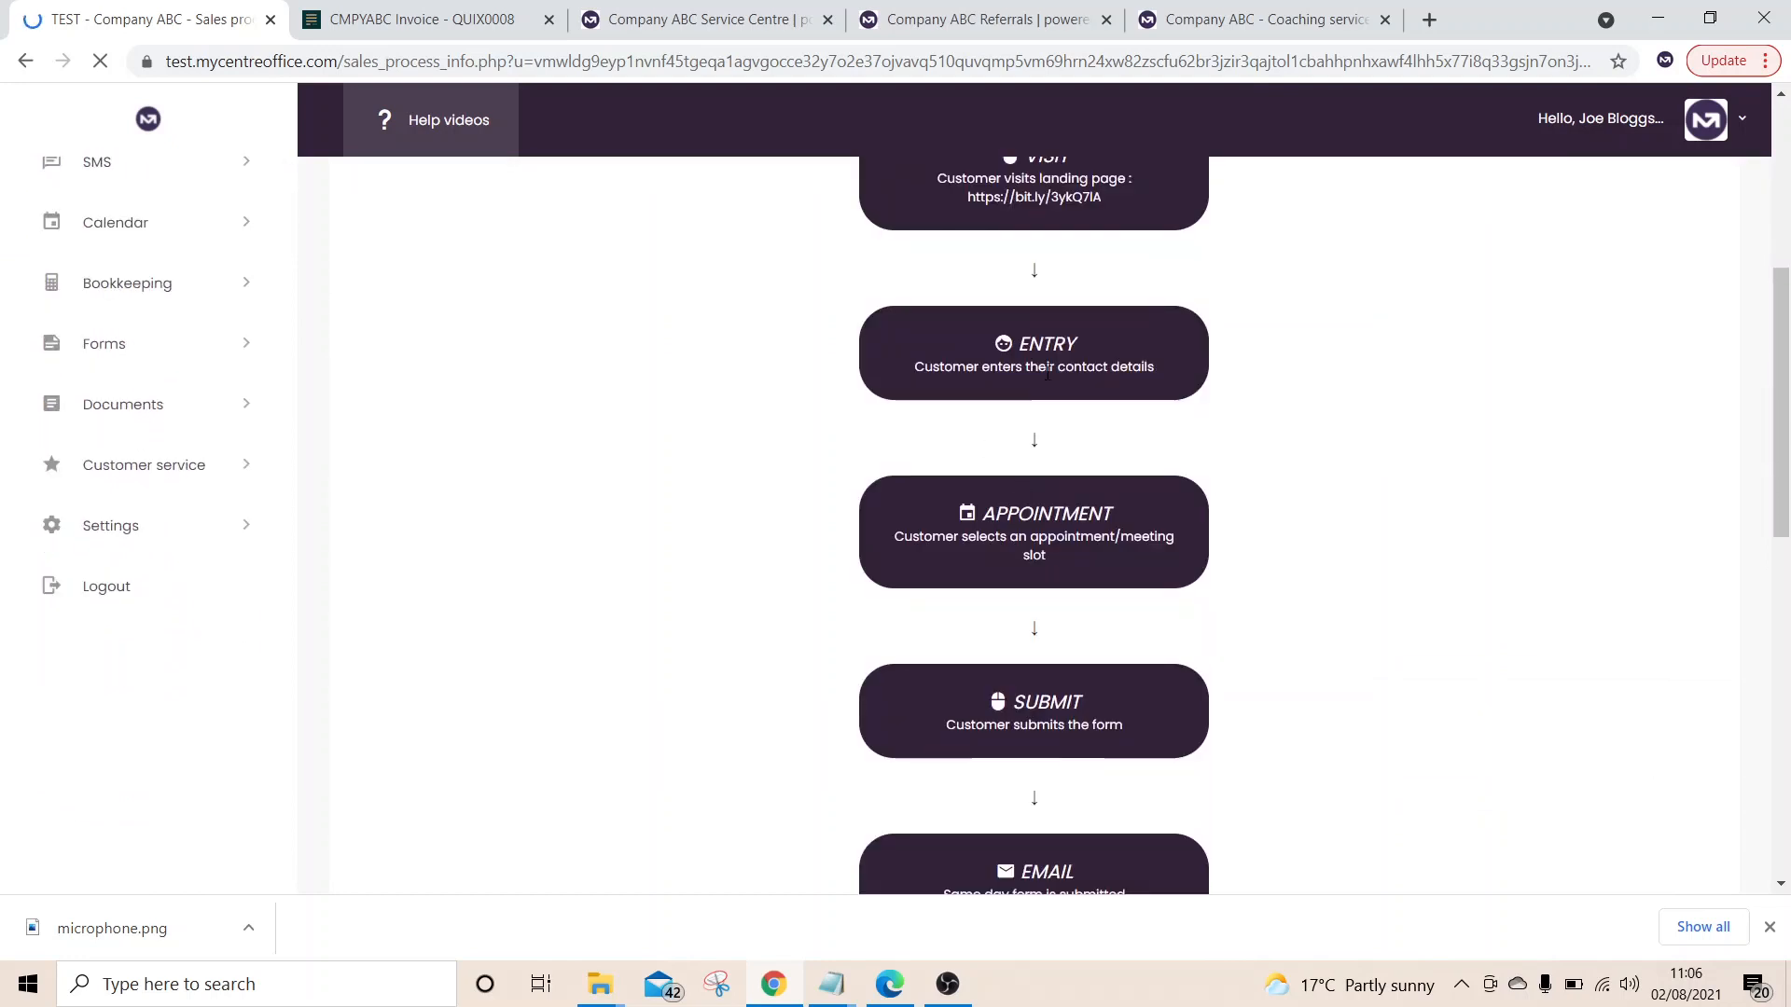
scroll(1082, 537, down, 2)
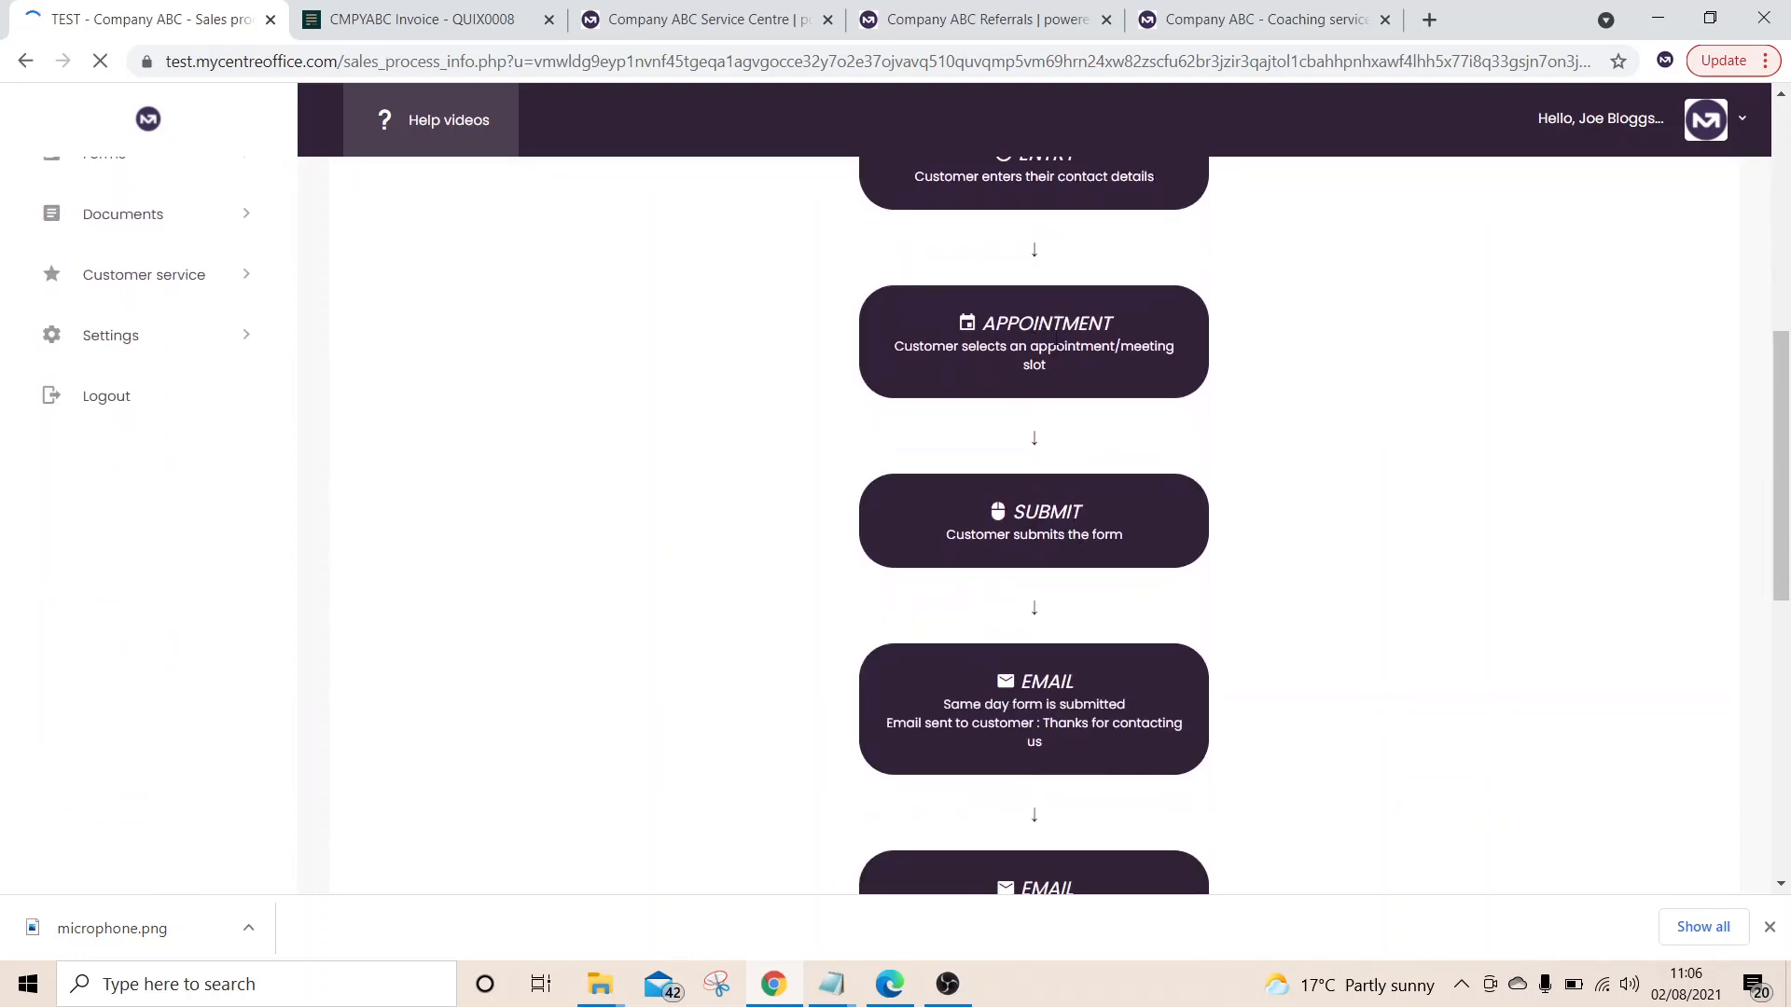
scroll(1123, 364, down, 1)
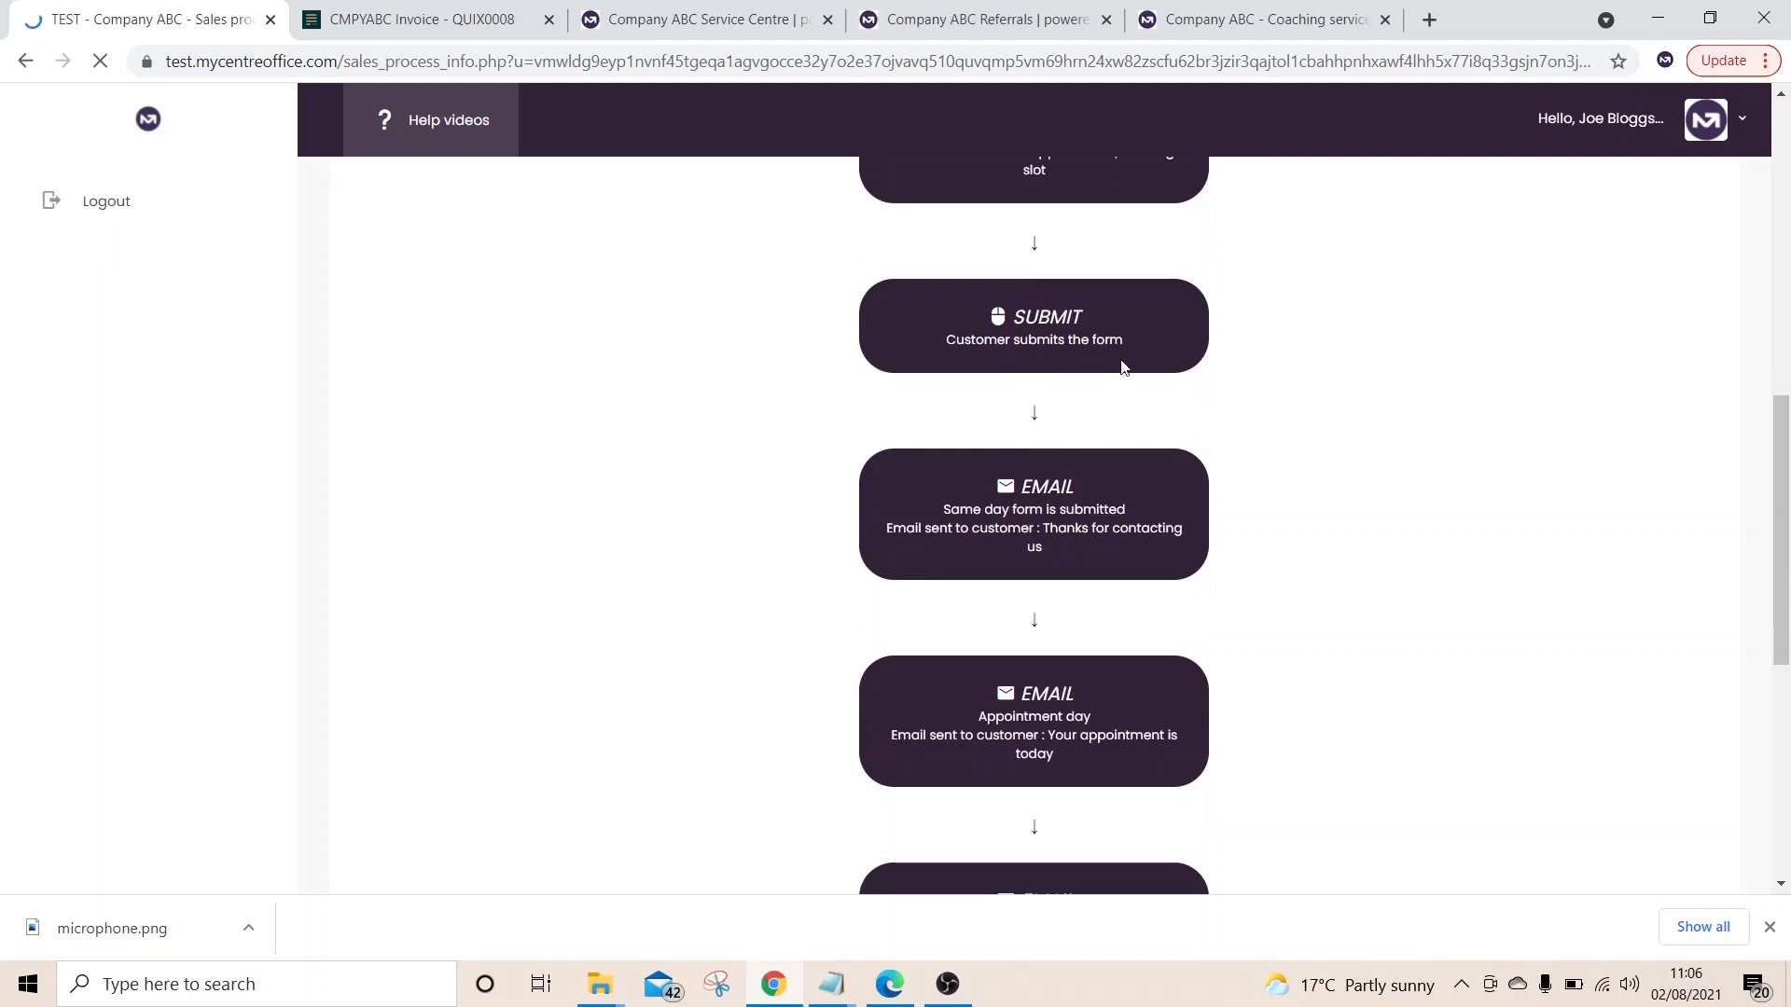
scroll(1038, 484, down, 2)
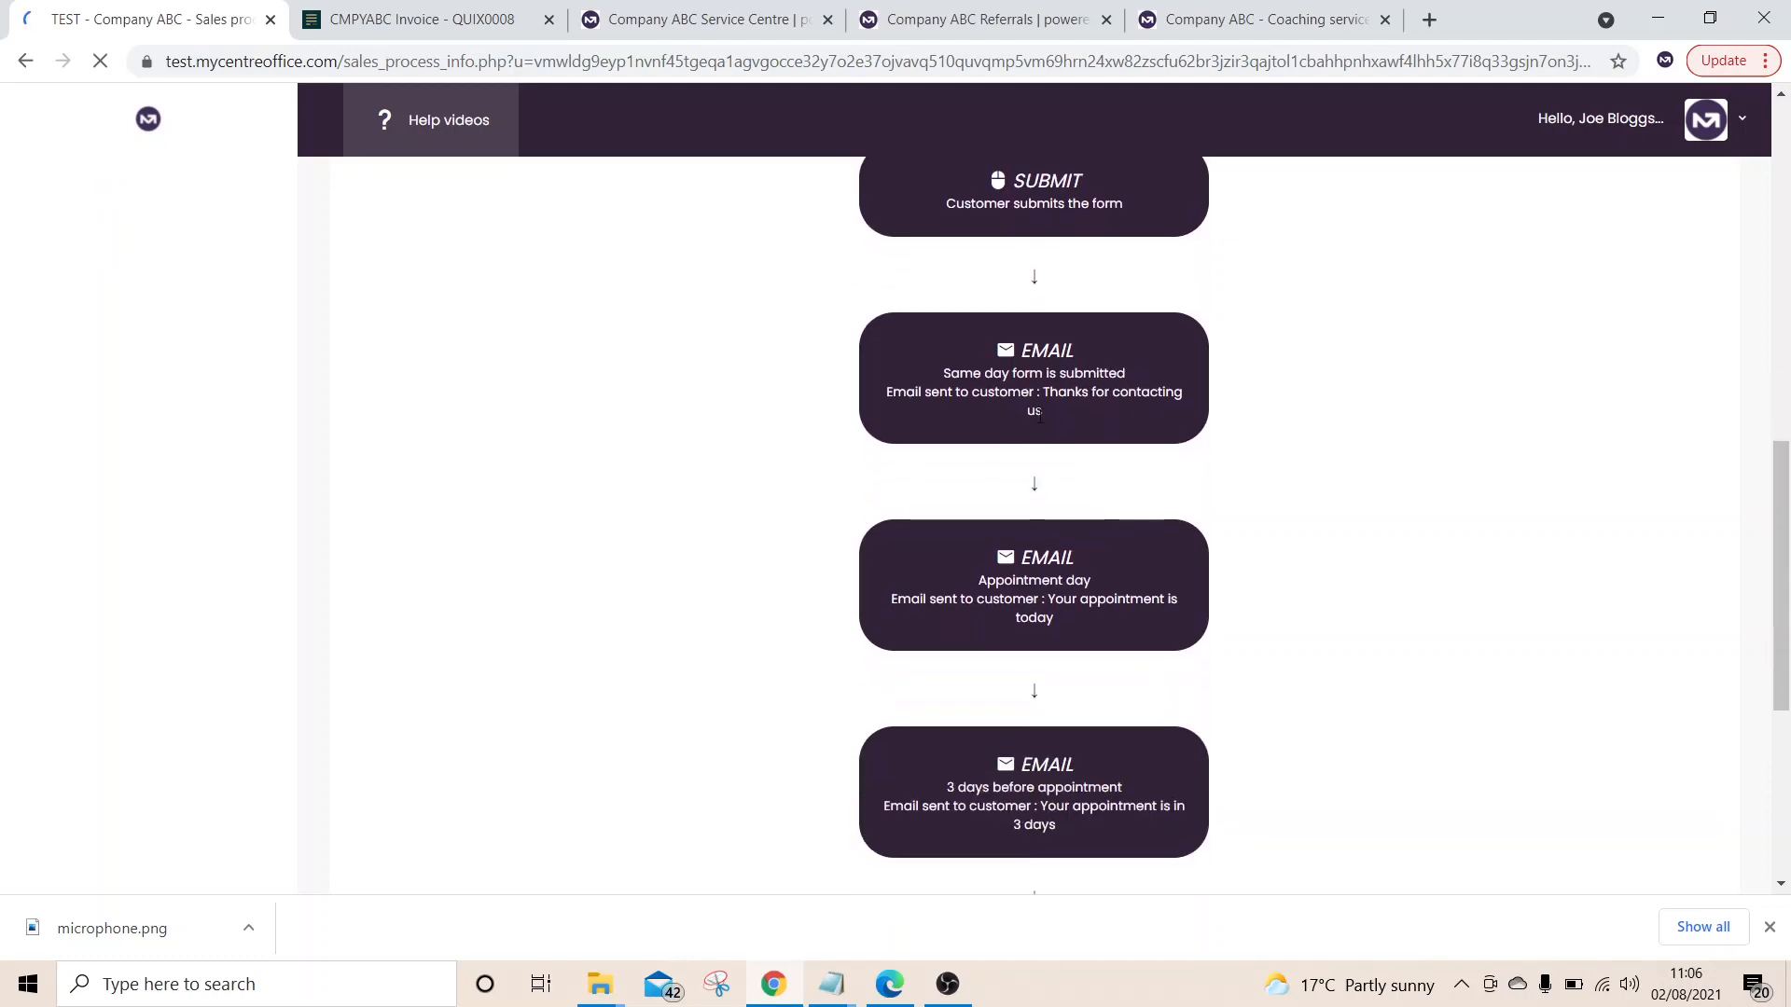
scroll(1038, 440, down, 2)
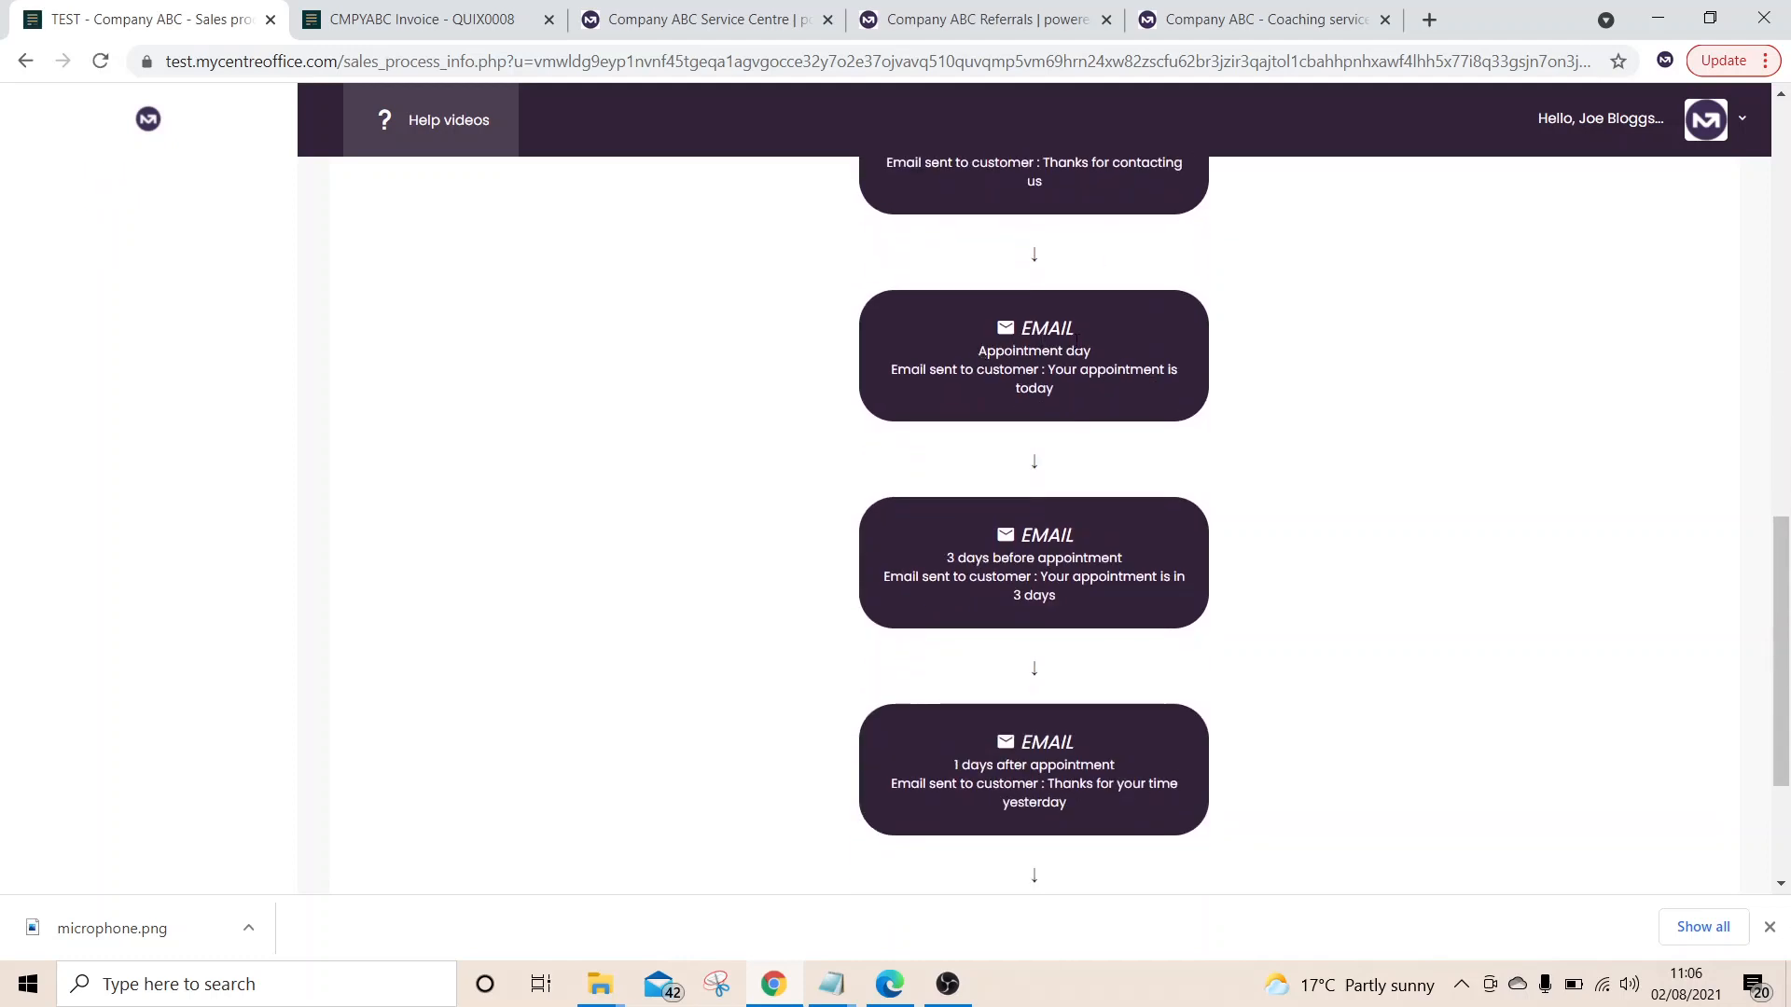
scroll(1079, 598, down, 2)
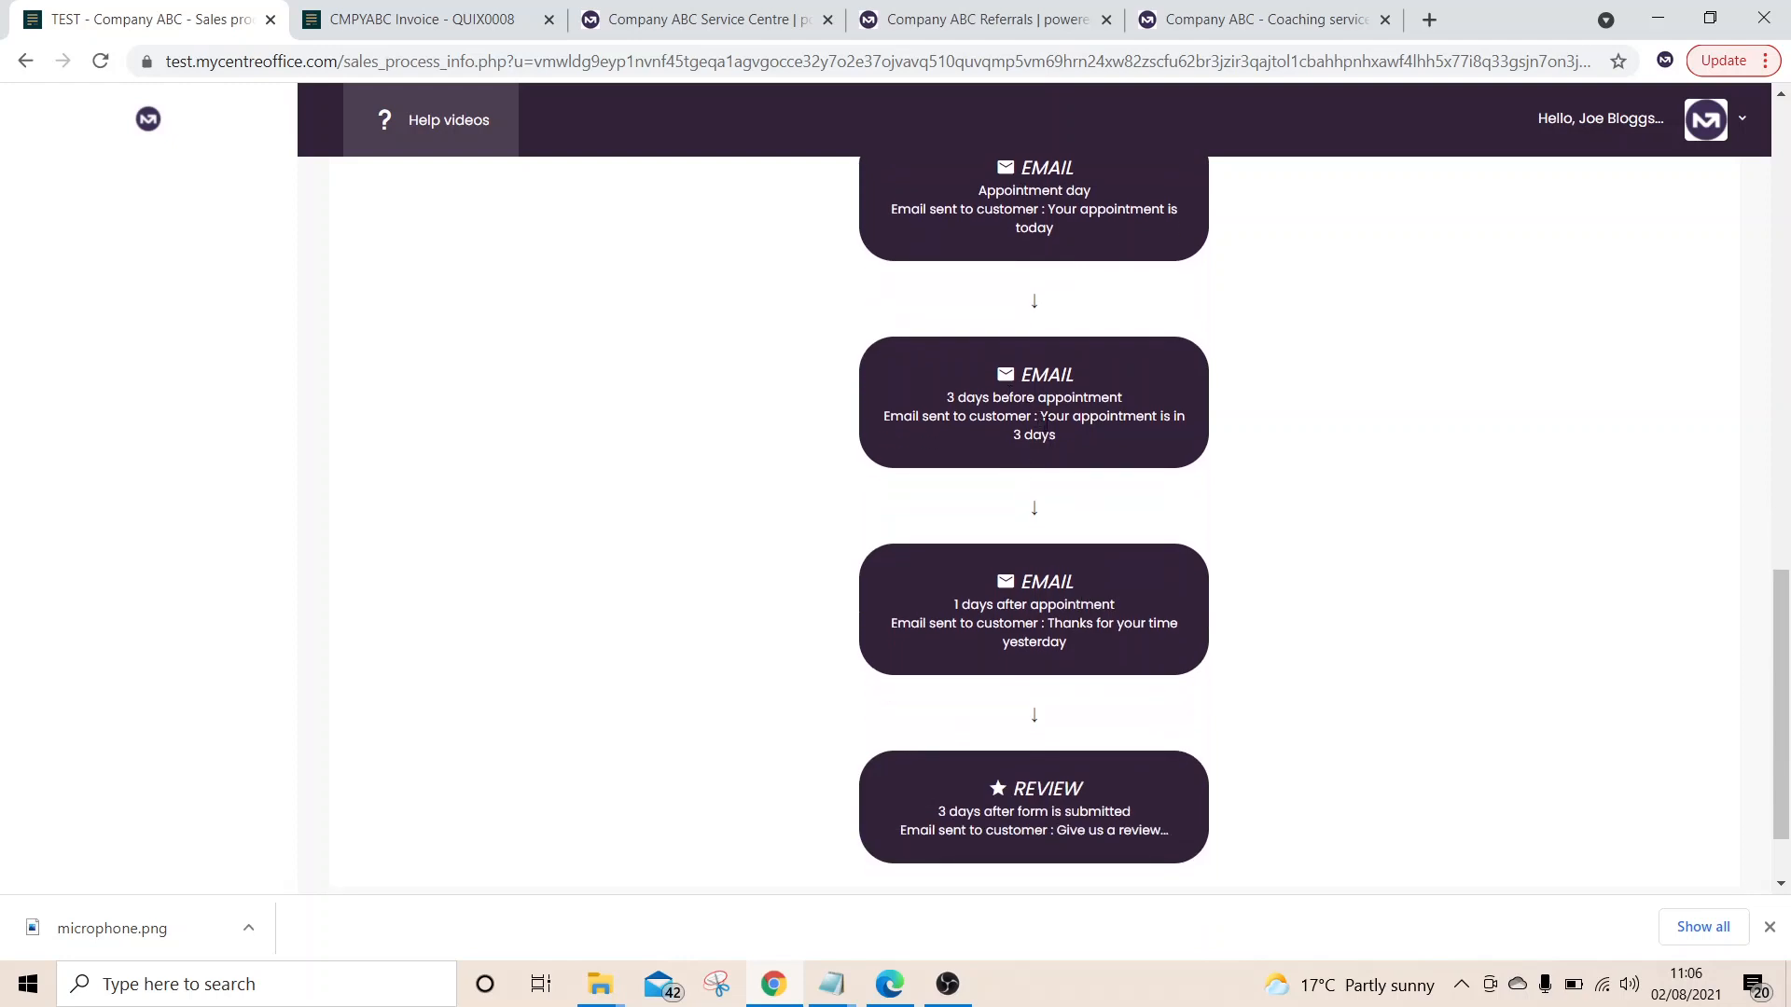
scroll(1044, 424, down, 1)
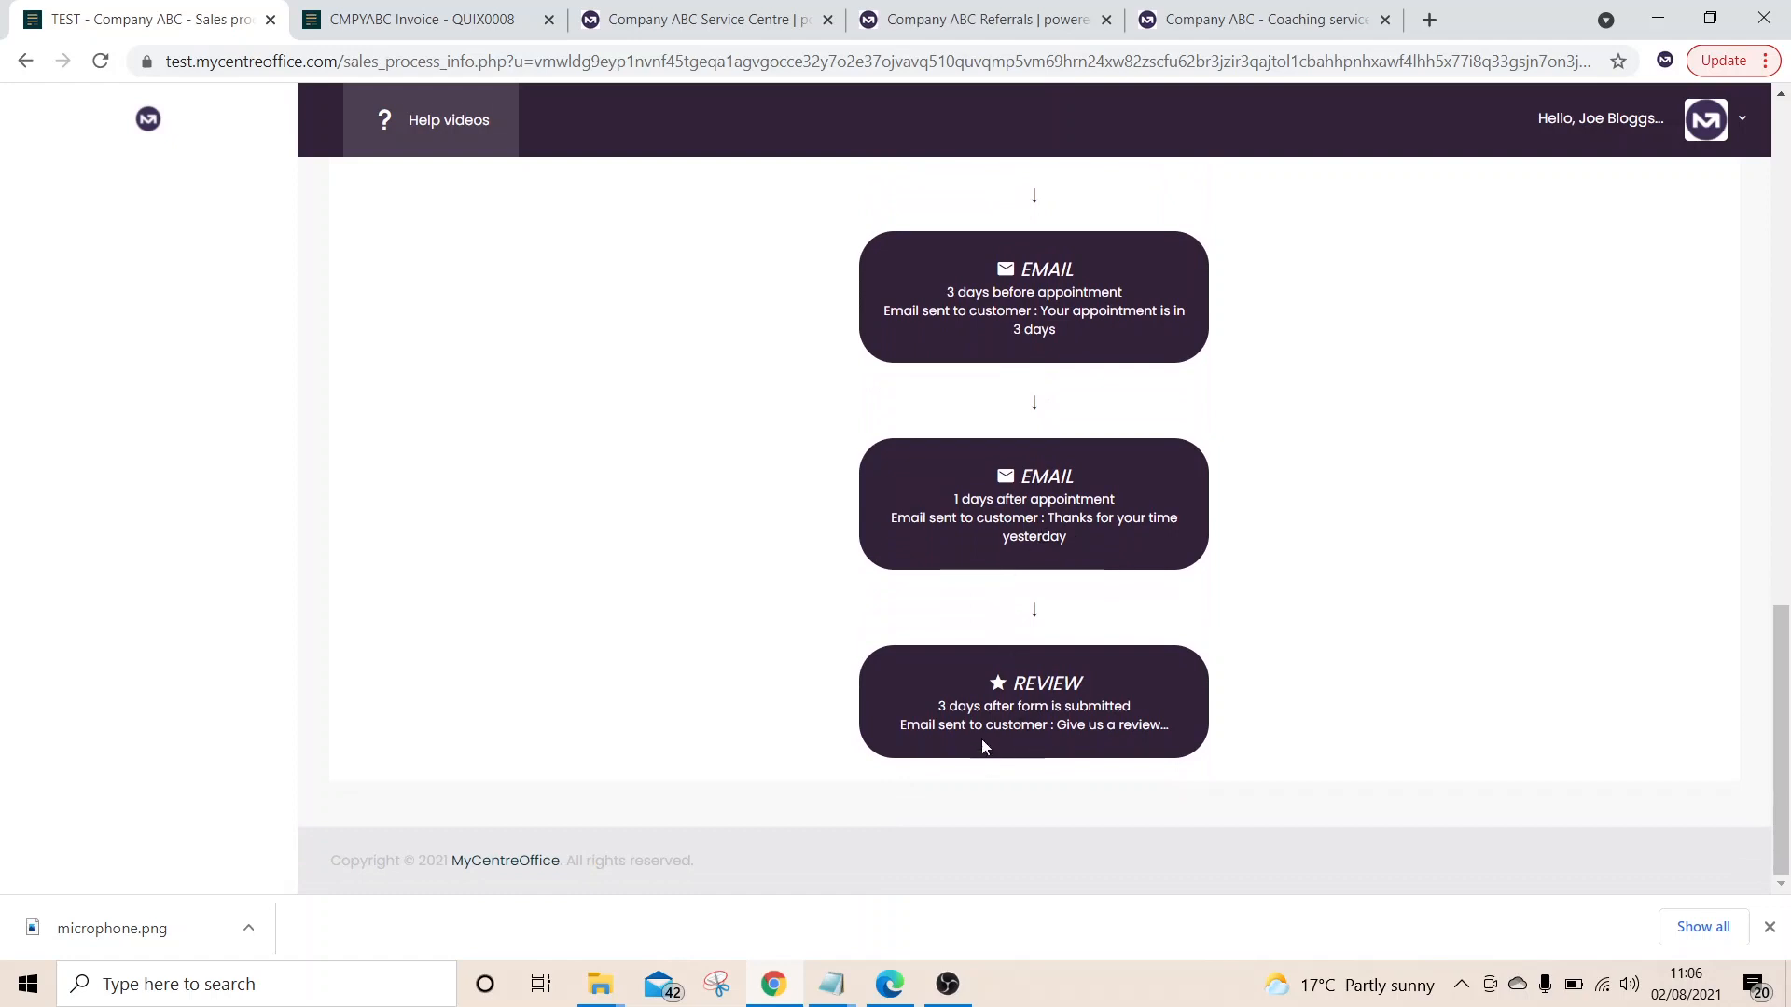
scroll(1105, 706, up, 15)
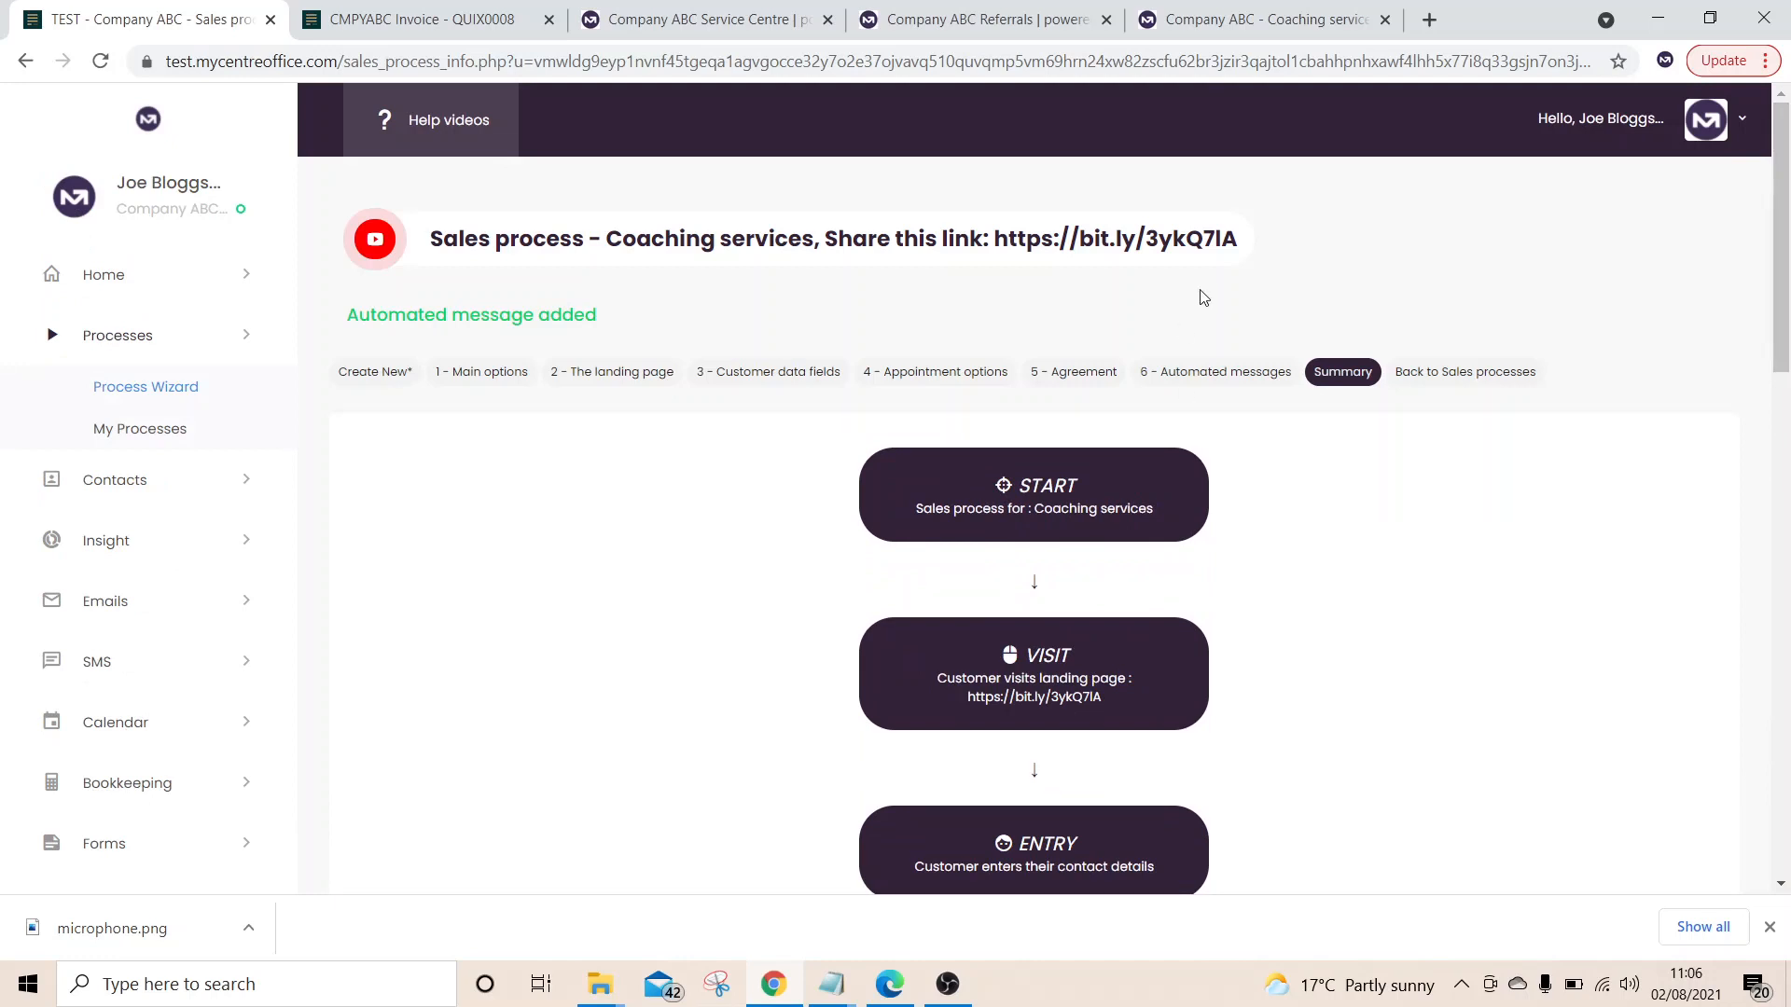
Open the Coaching services share link in a new browser tab
drag(1245, 246, 995, 230)
key(ctrl+c)
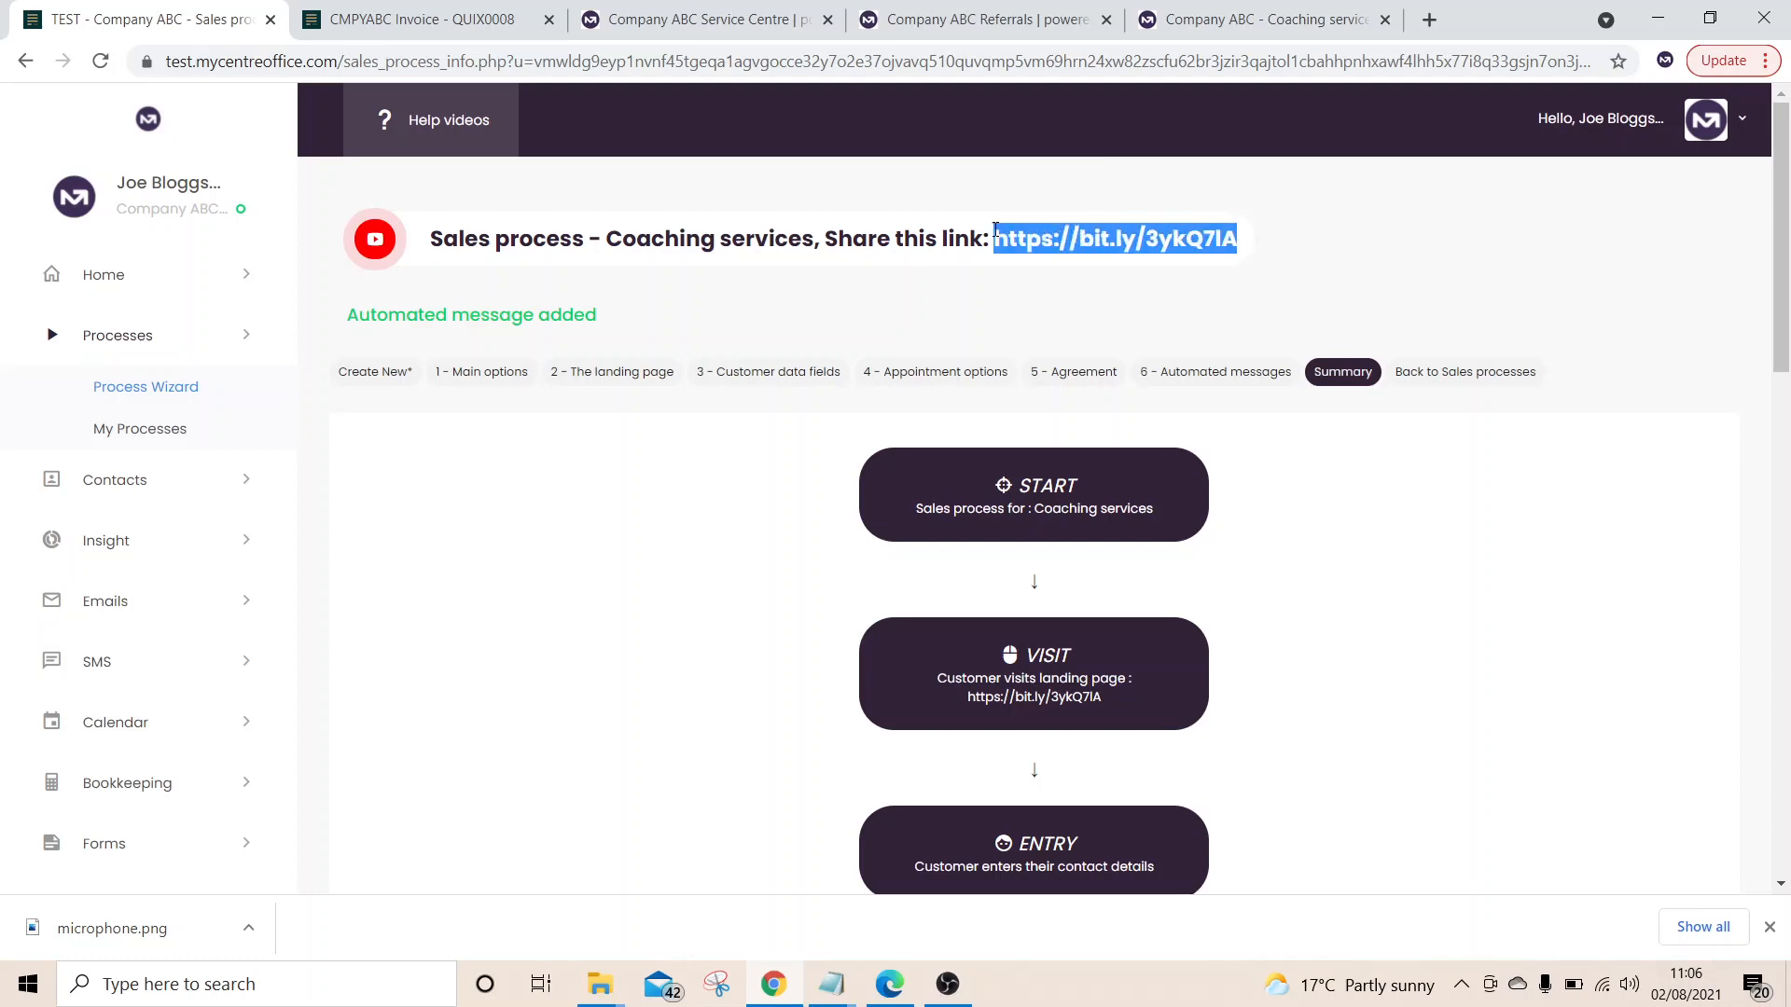
click(1421, 27)
key(ctrl+v)
key(Return)
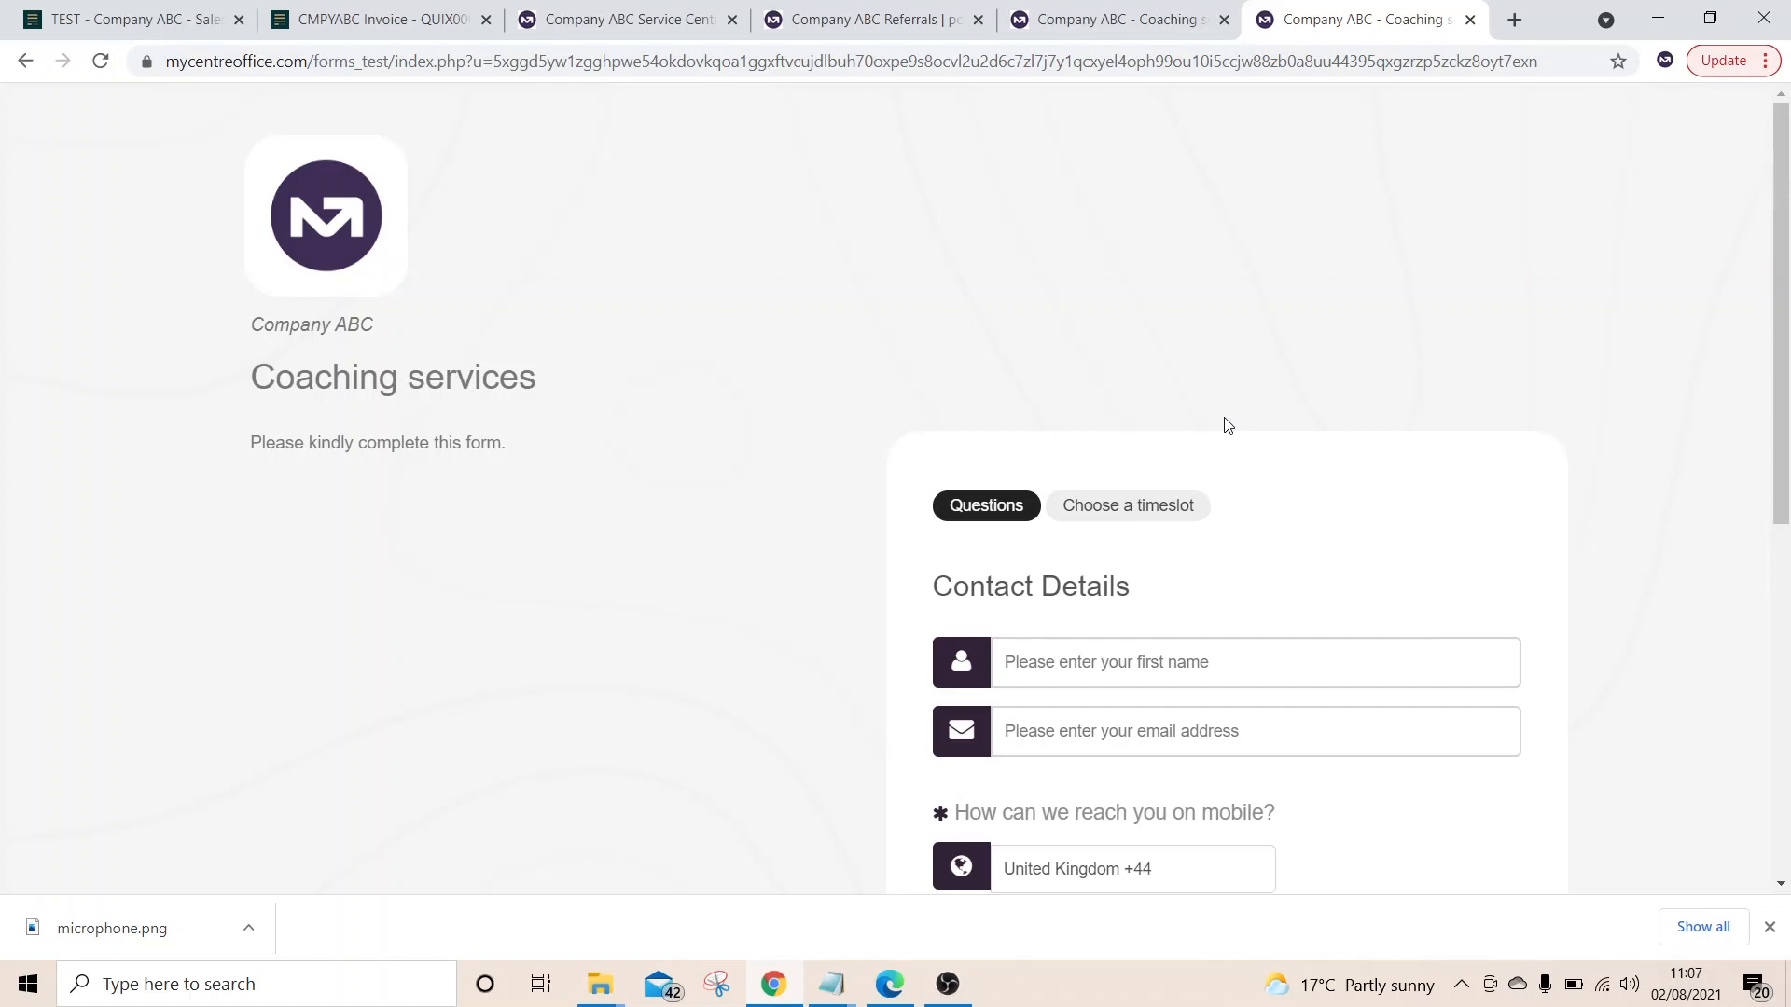
Return to the first tab and open Processes > My Processes
click(175, 21)
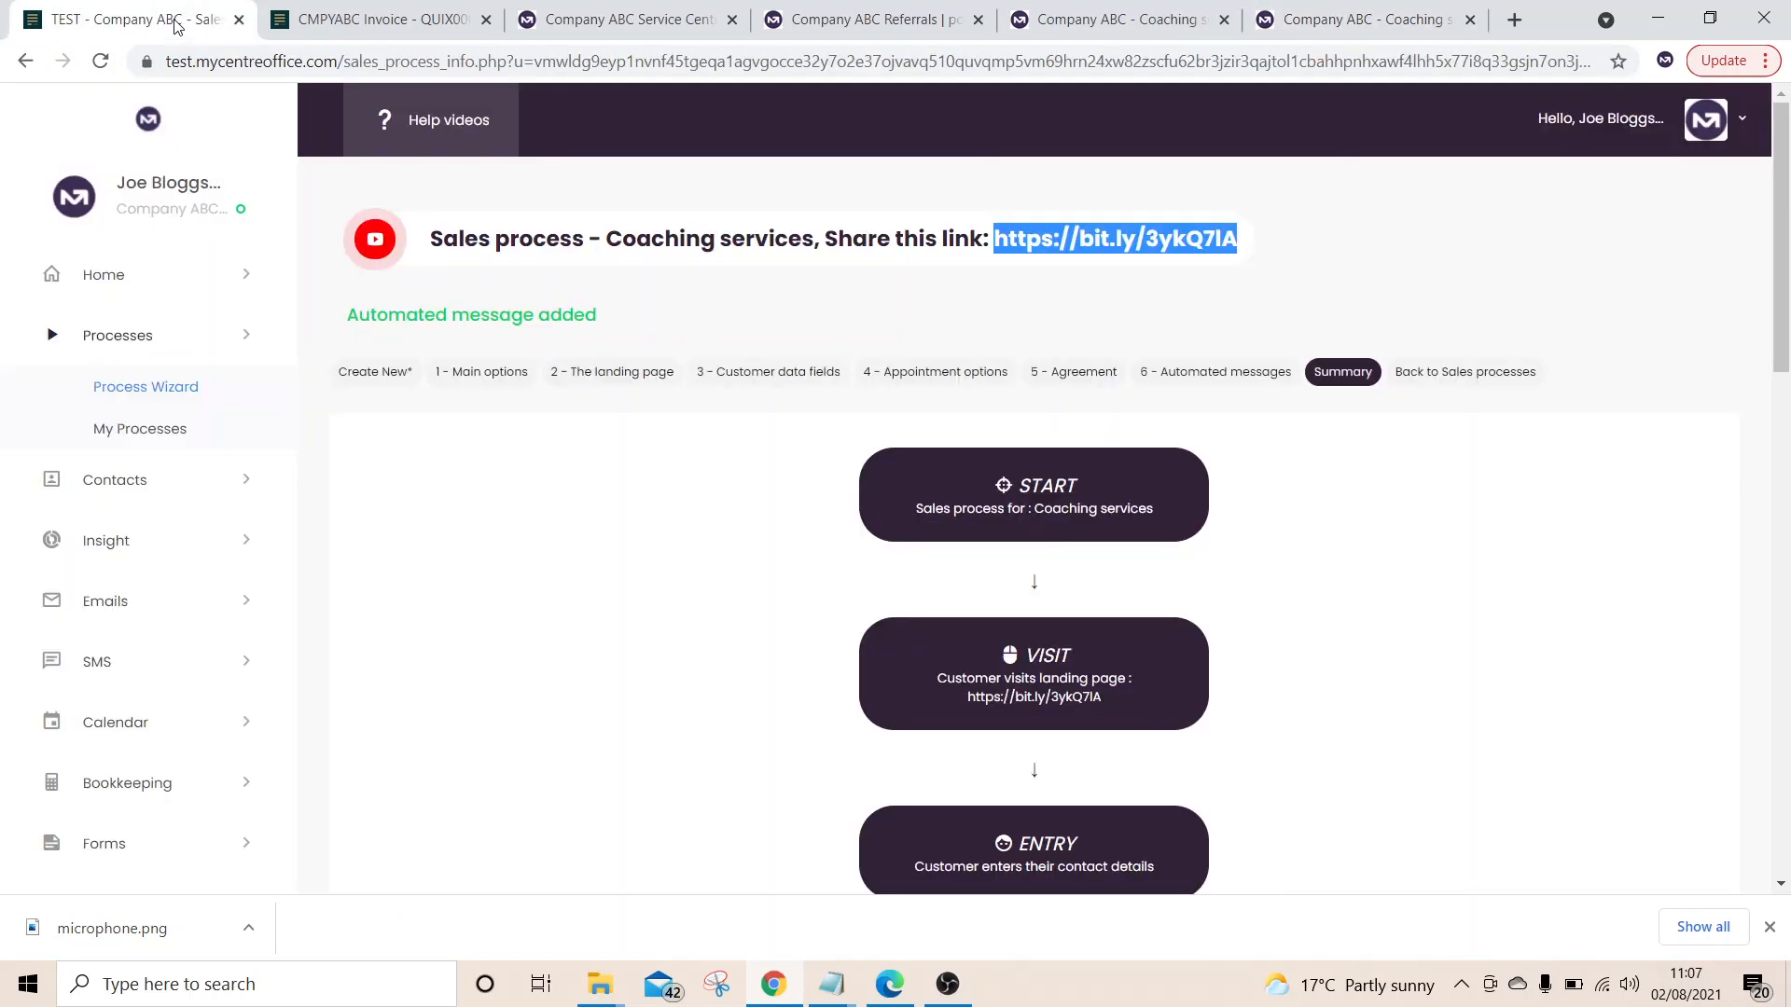
click(193, 353)
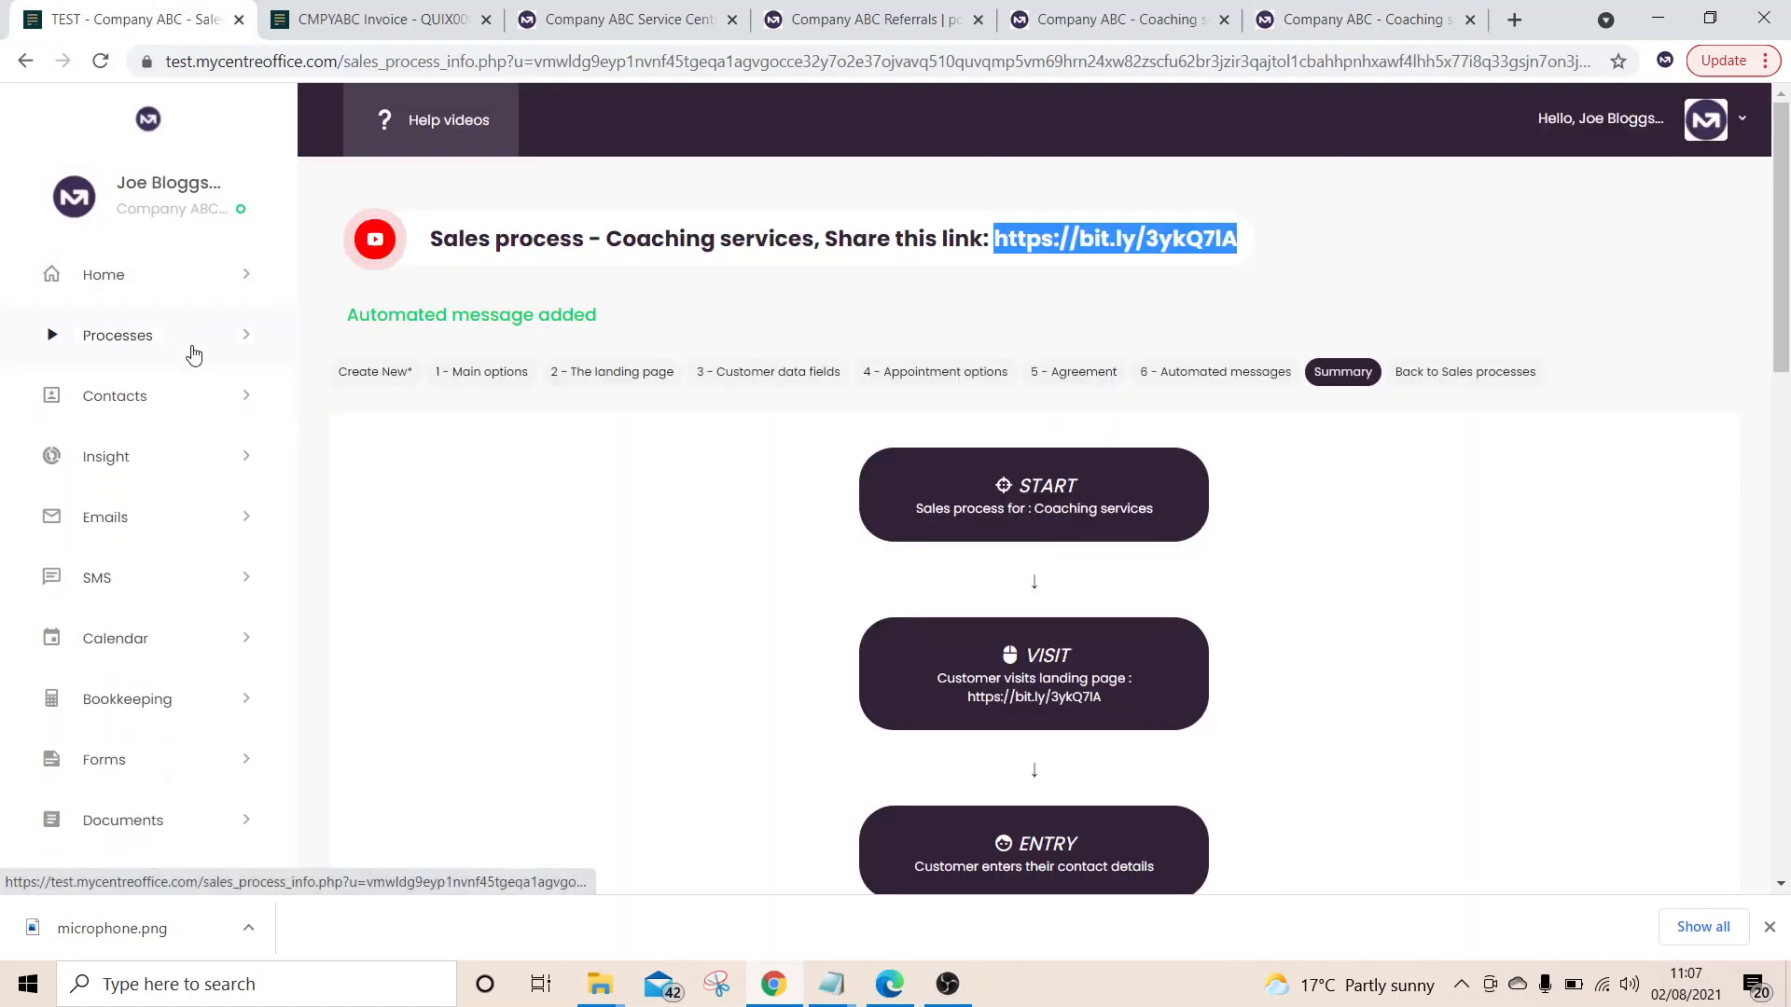
click(232, 349)
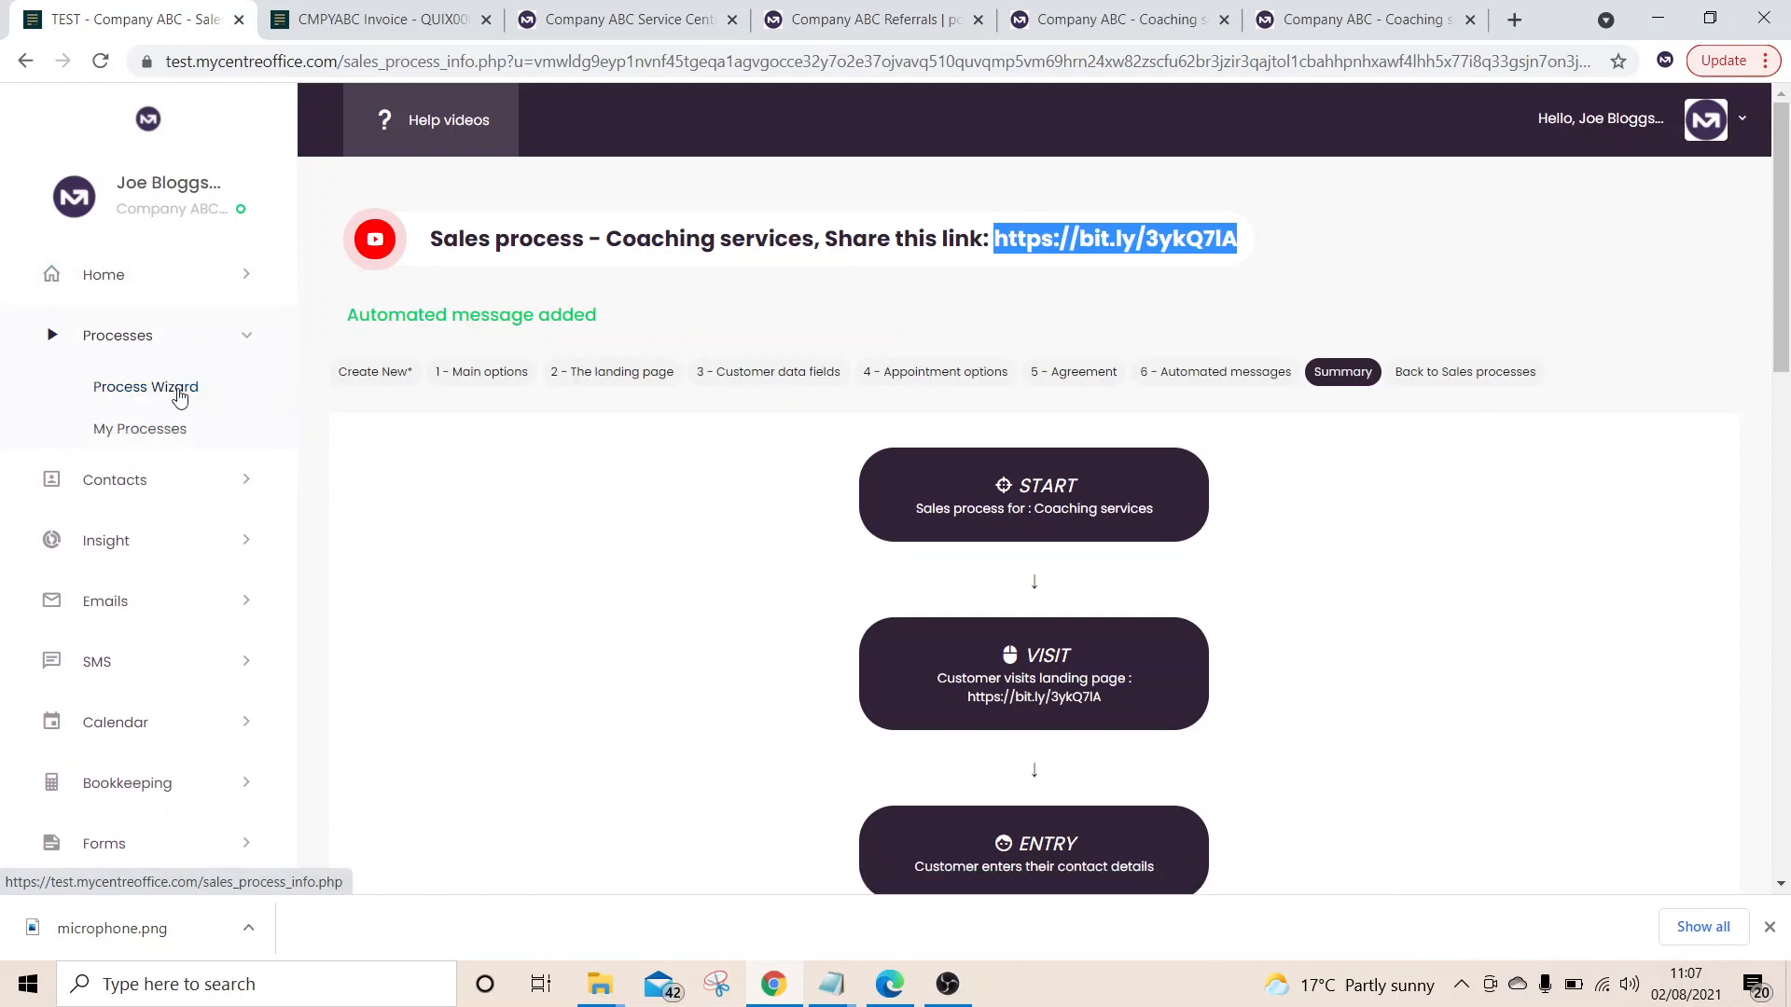
click(169, 446)
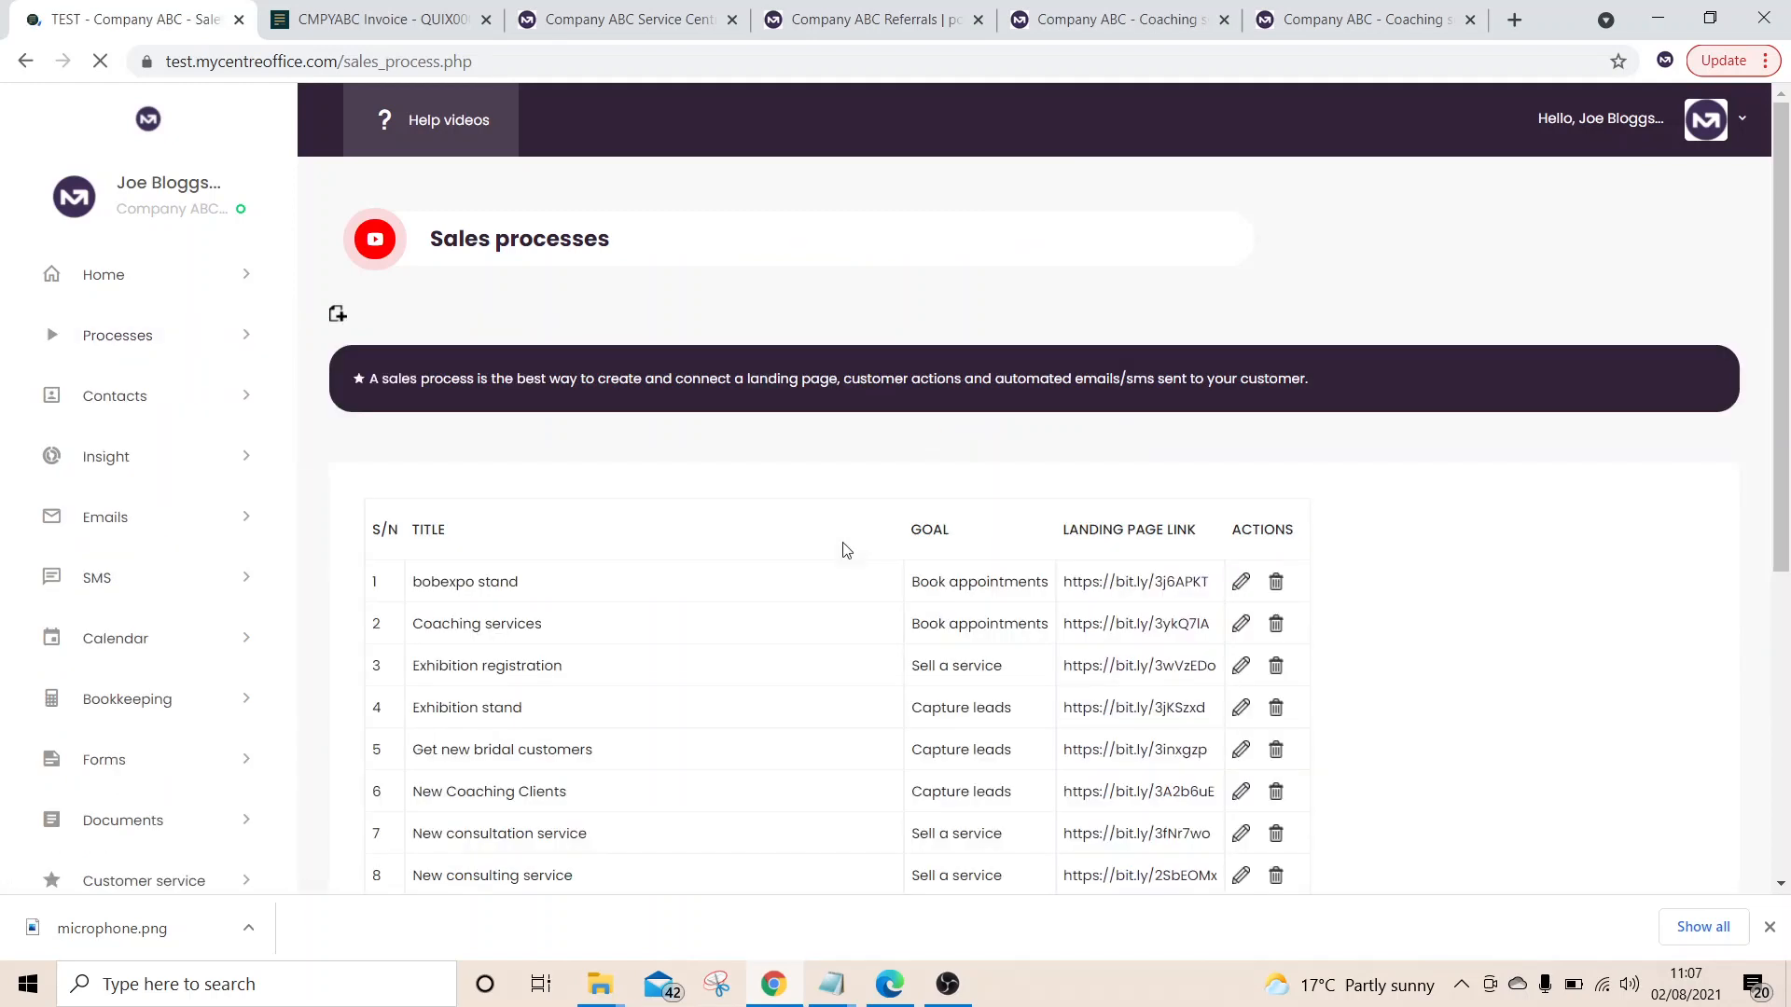
Open Home > Dashboard showing GBP 500.00 unpaid invoices, 11 new customers and GBP 4,300.00 weekly sales
click(209, 274)
click(162, 332)
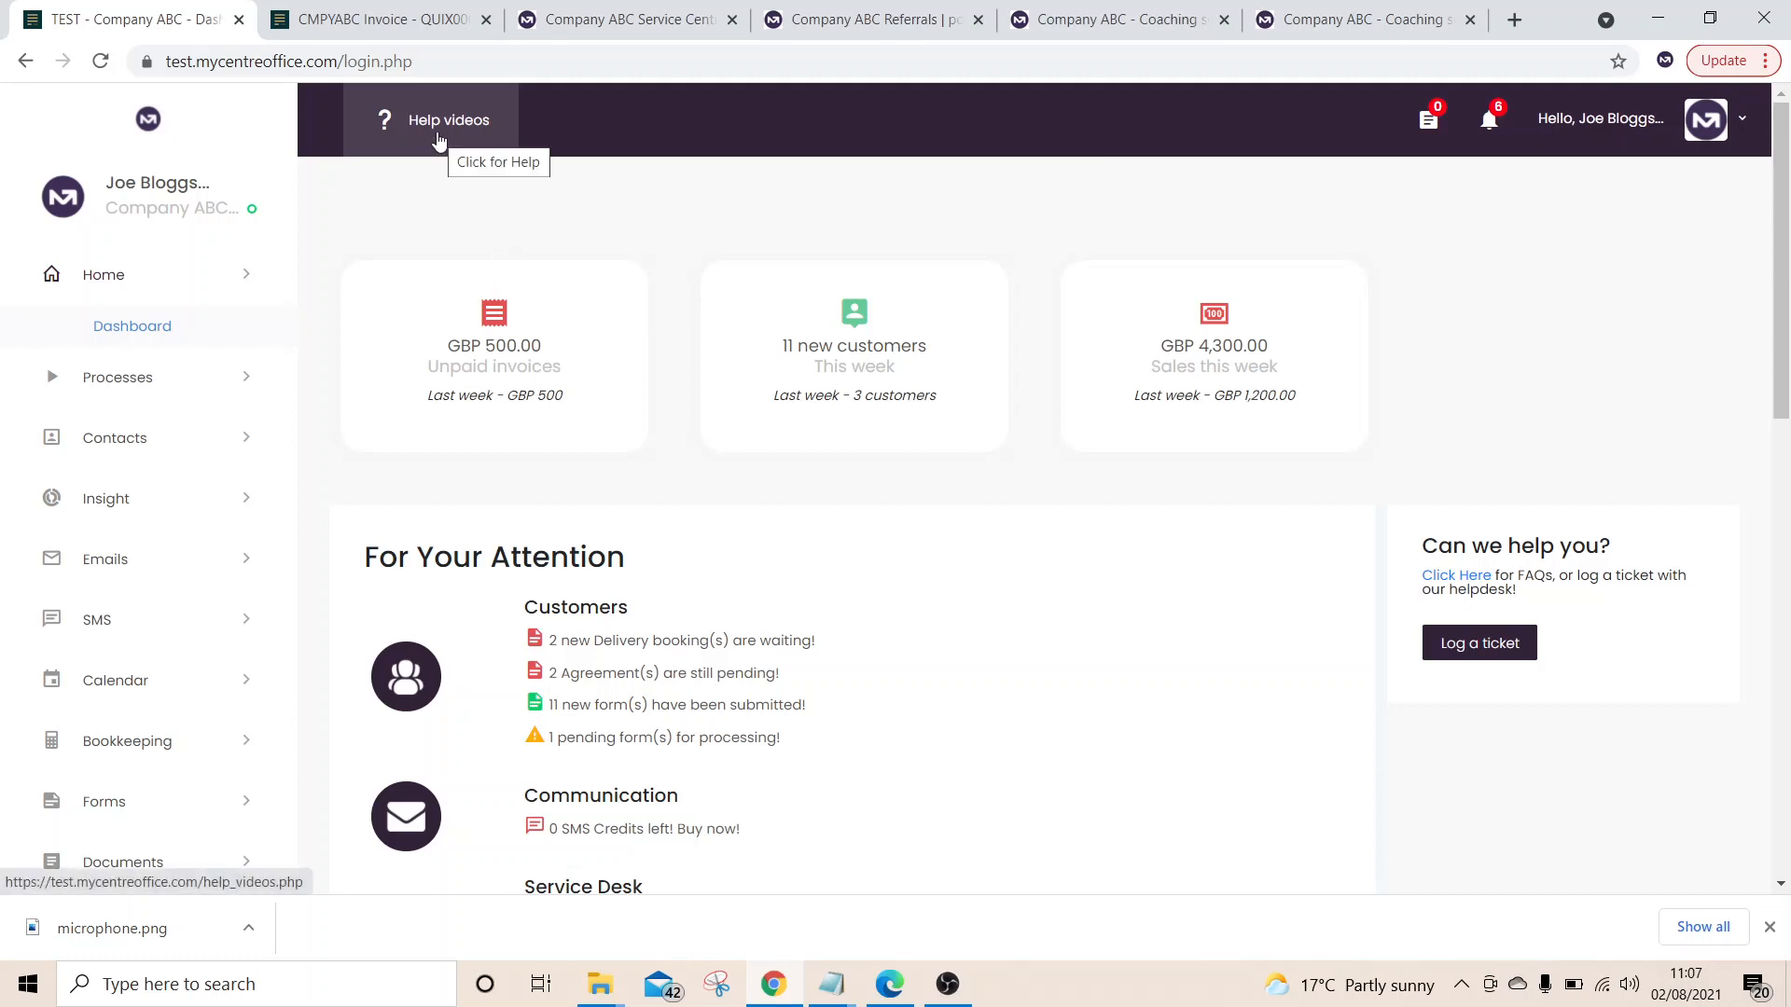
Search the Help videos for 'appointment' to find the appointment booking form tutorial
click(438, 140)
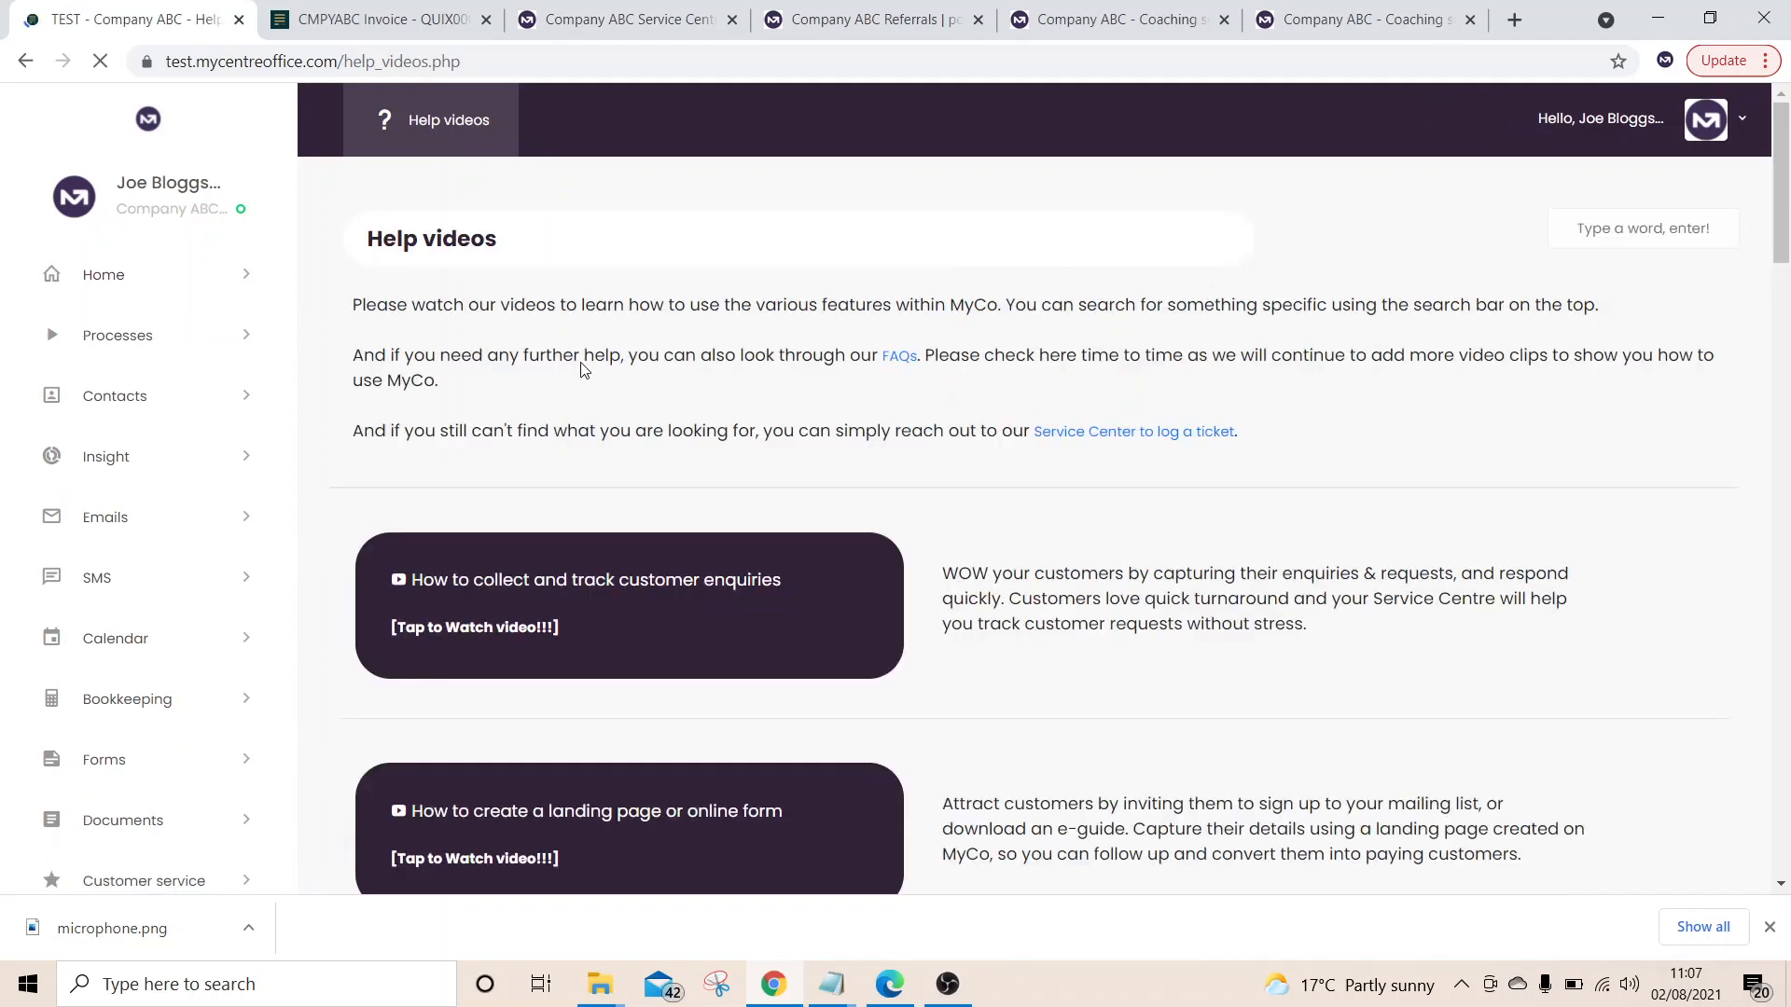
scroll(1072, 308, down, 8)
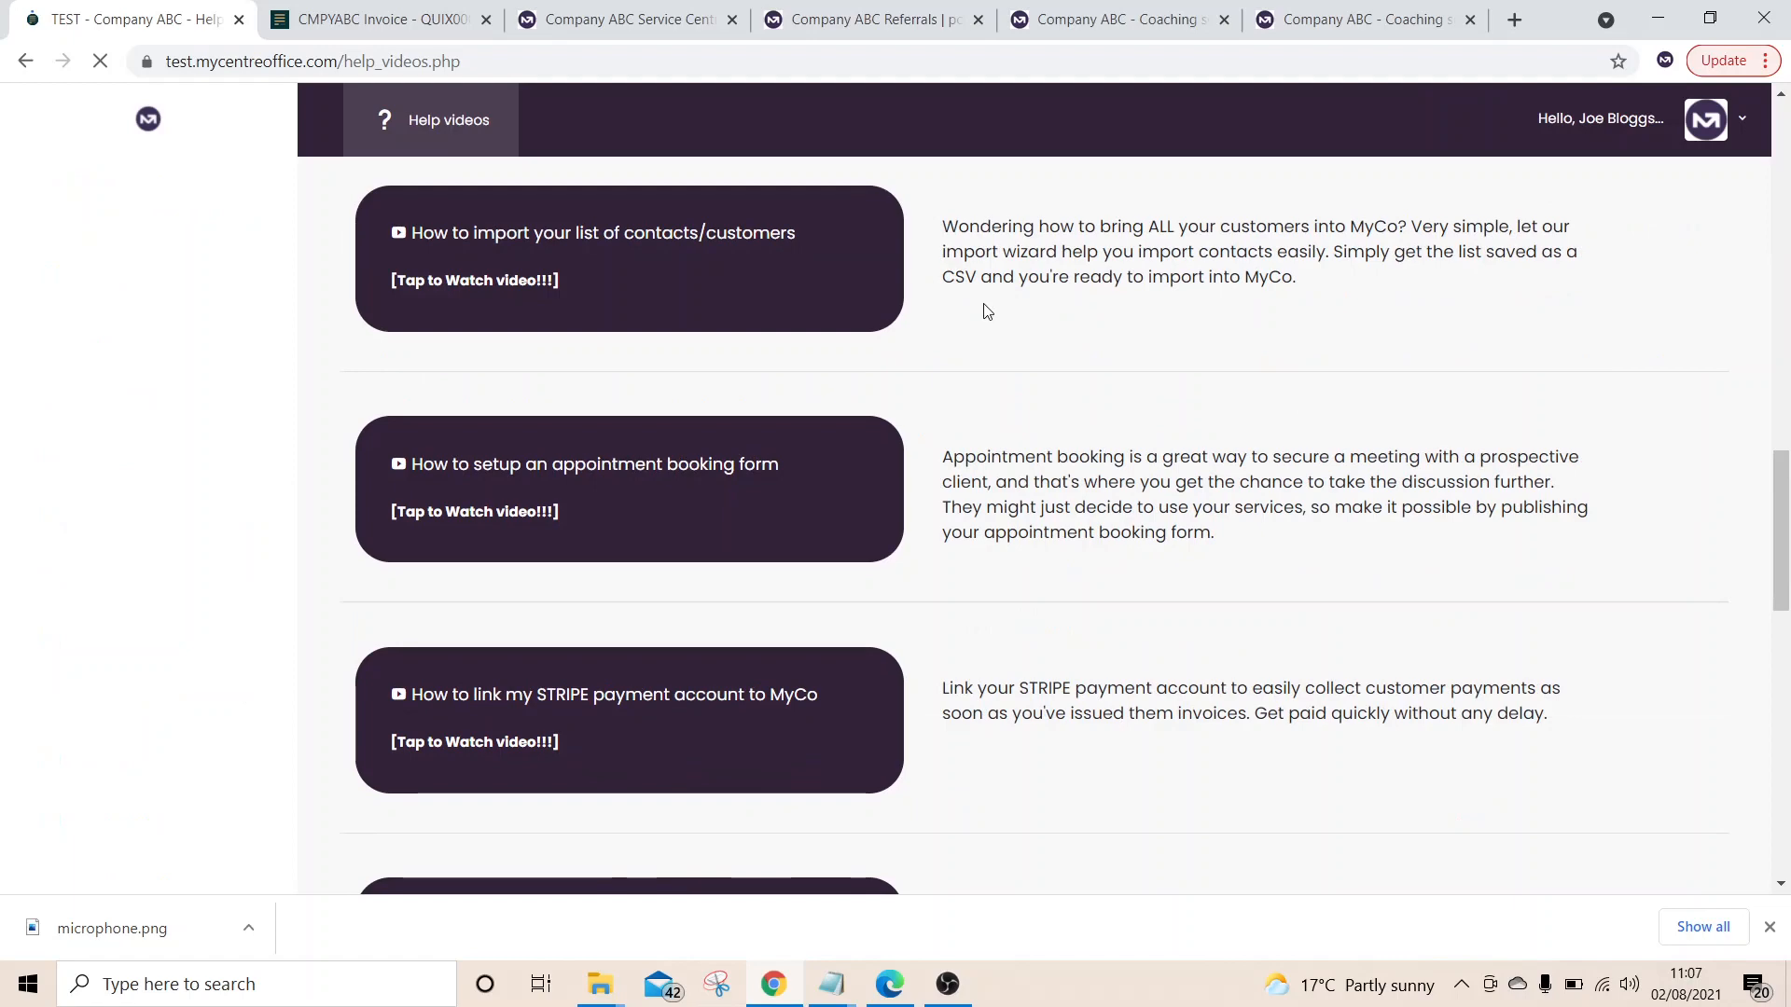
scroll(500, 612, down, 7)
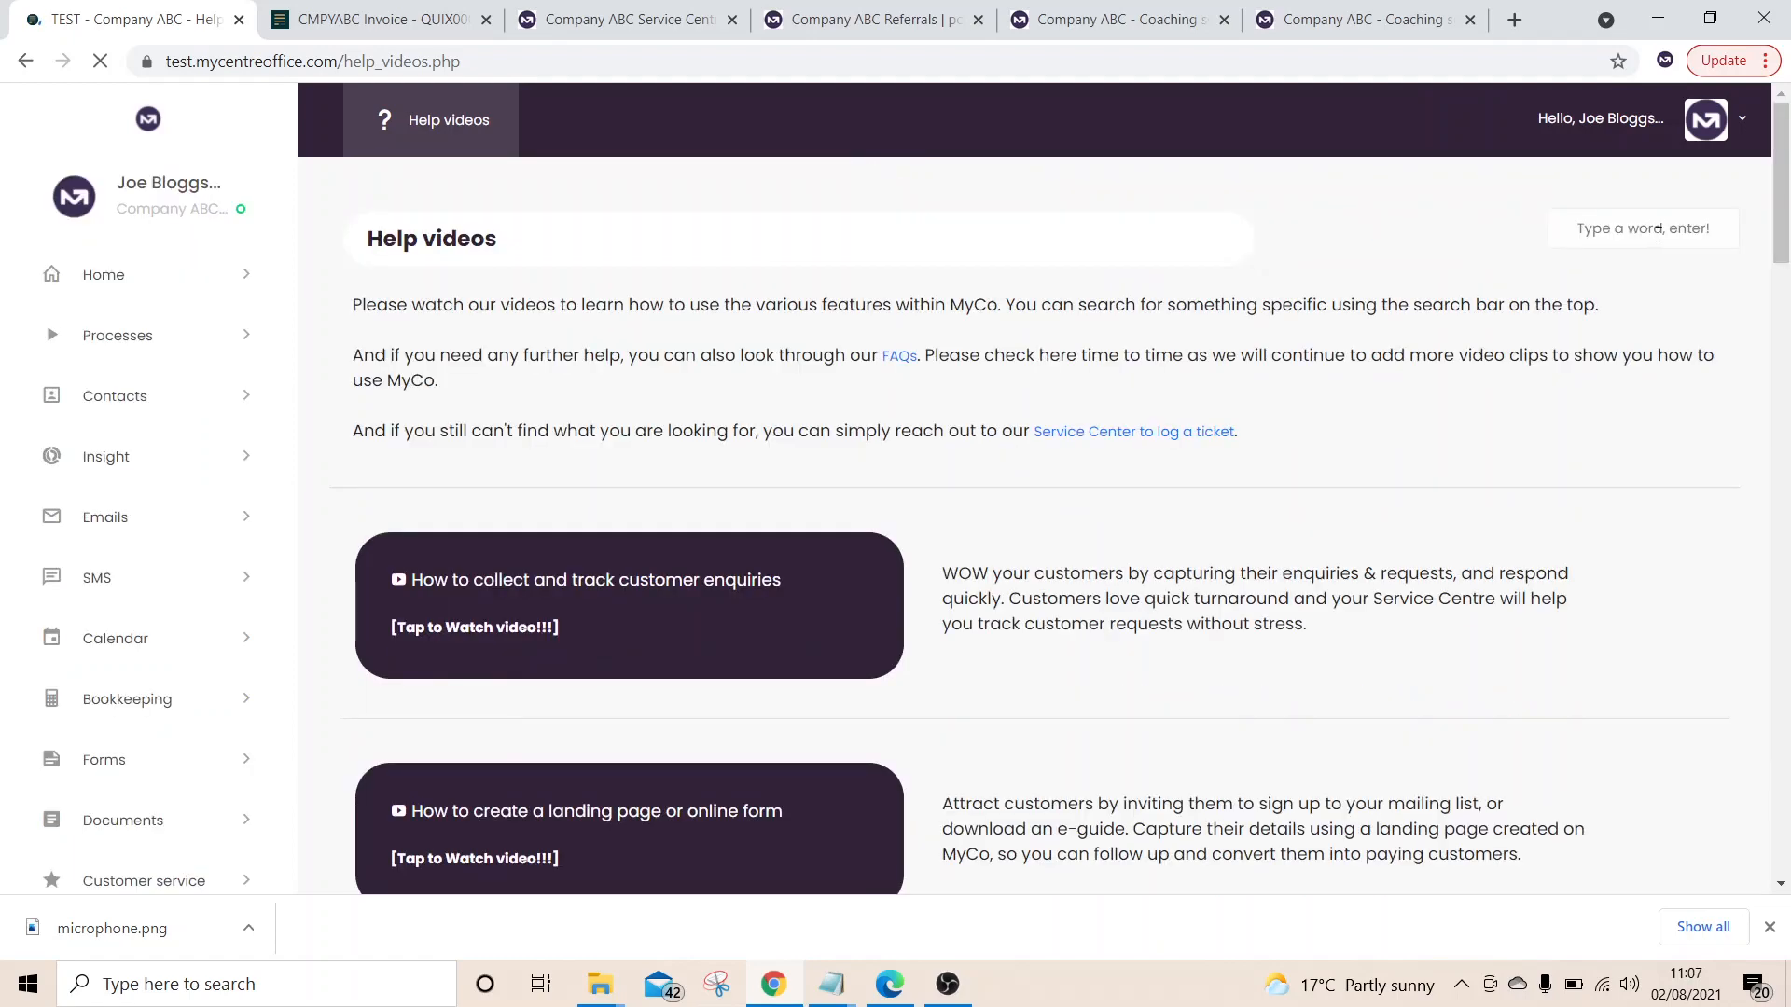
click(1658, 234)
text(appointme)
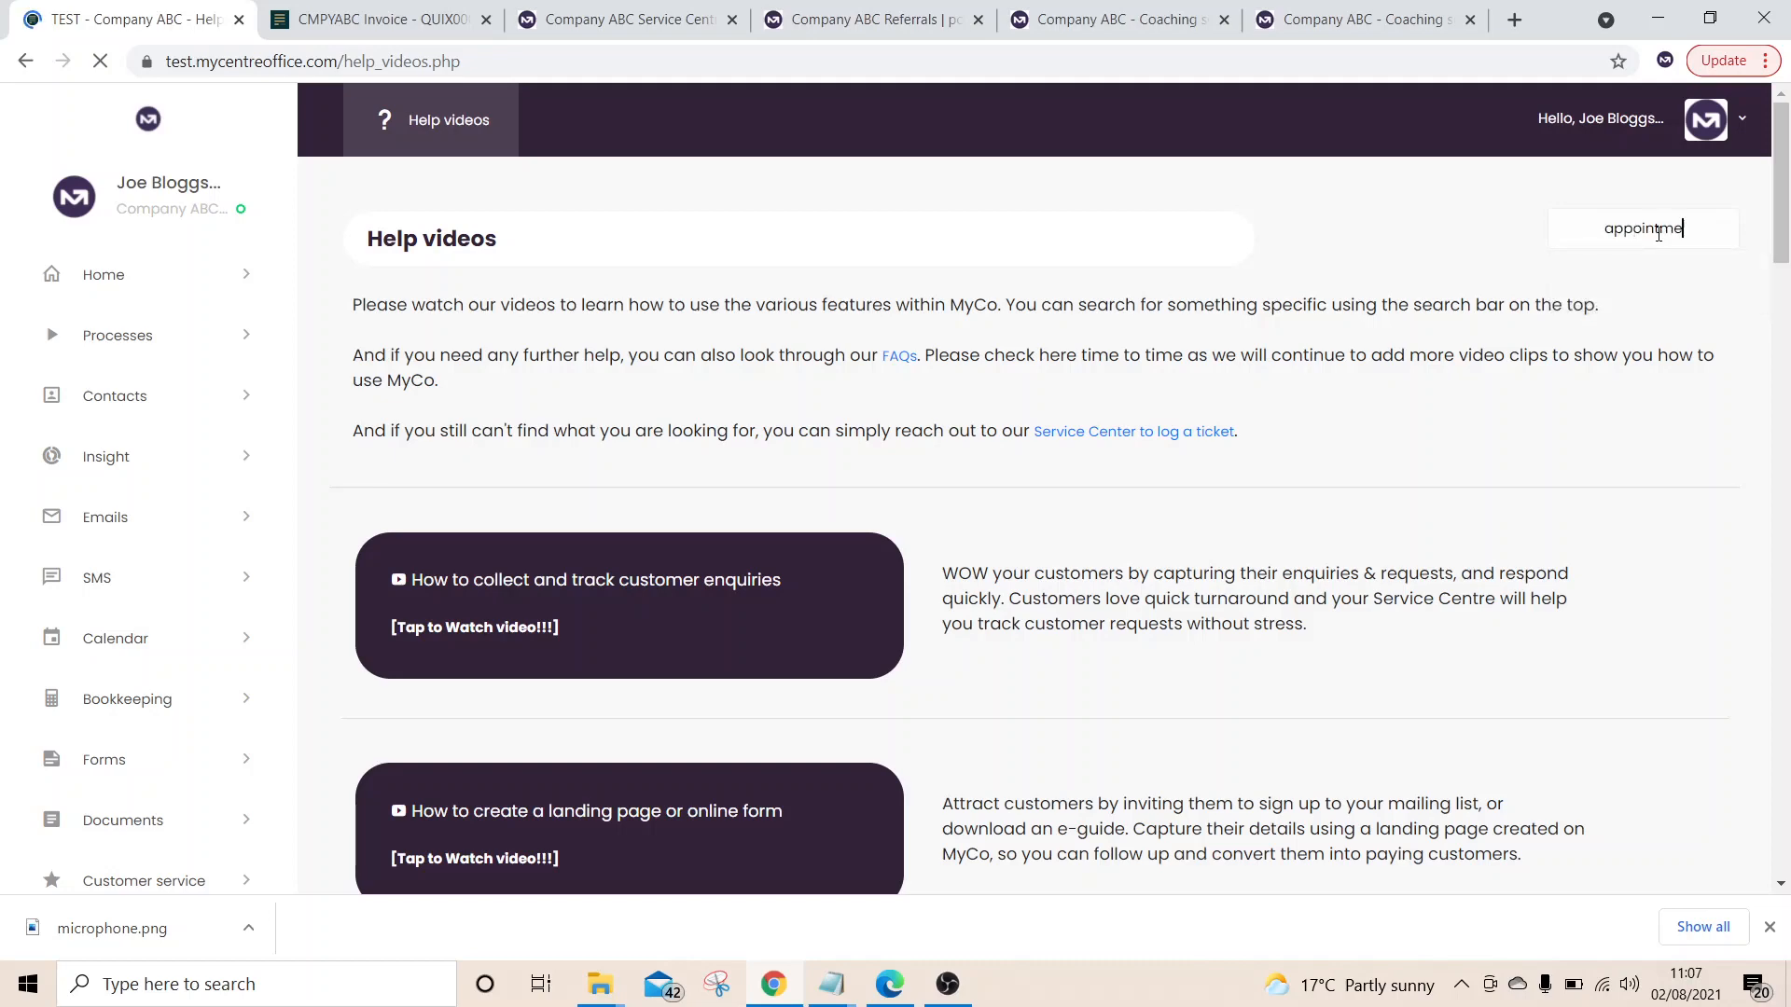
text(nt)
key(Return)
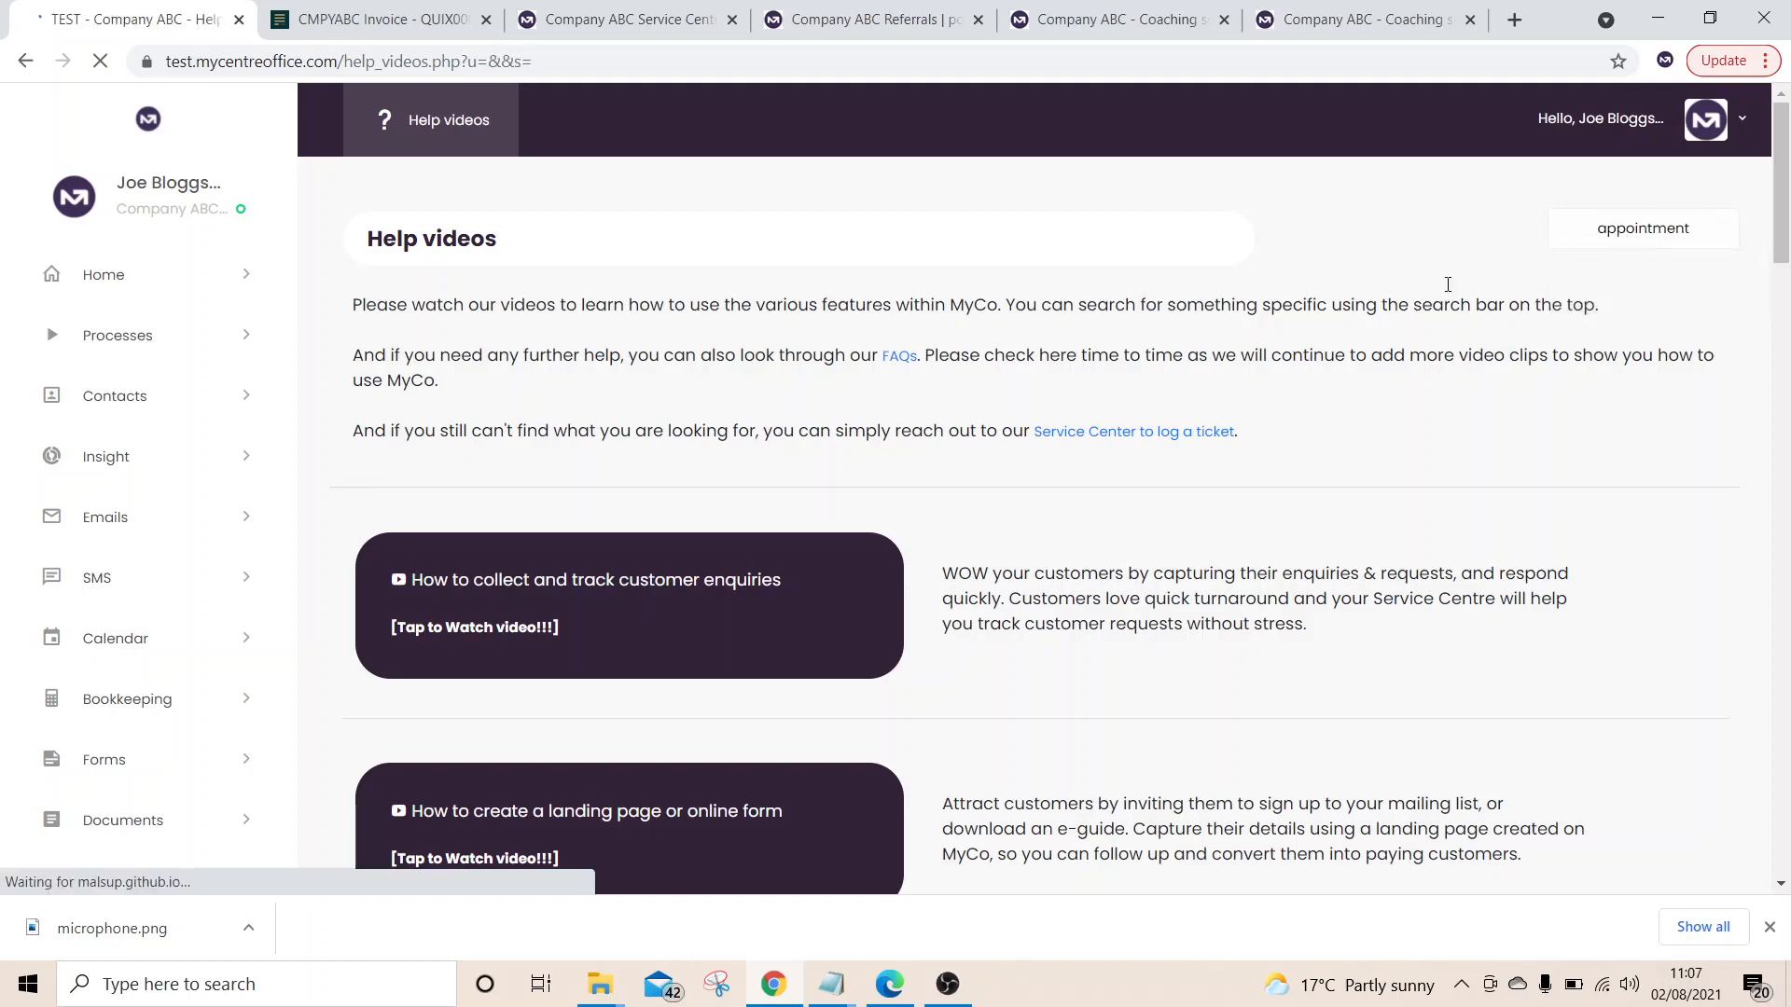
scroll(598, 625, down, 4)
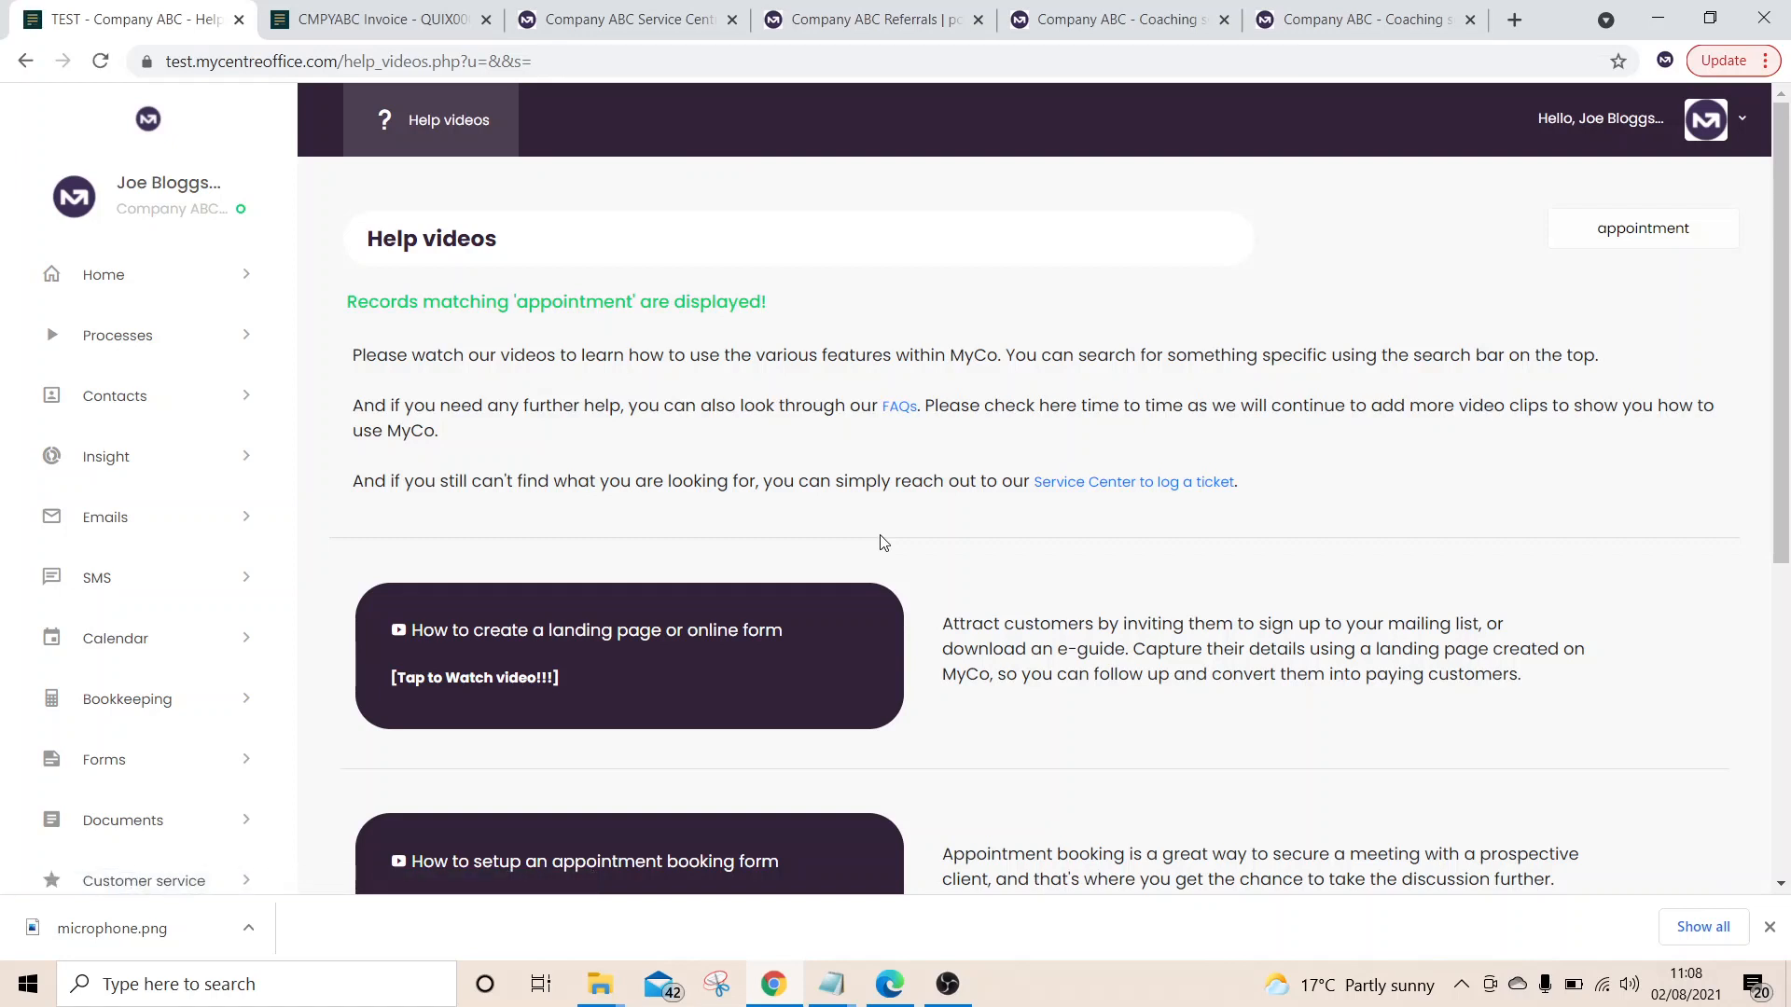
Edit the 'bobexpo stand' process from My Processes and watch its introduction video
click(131, 347)
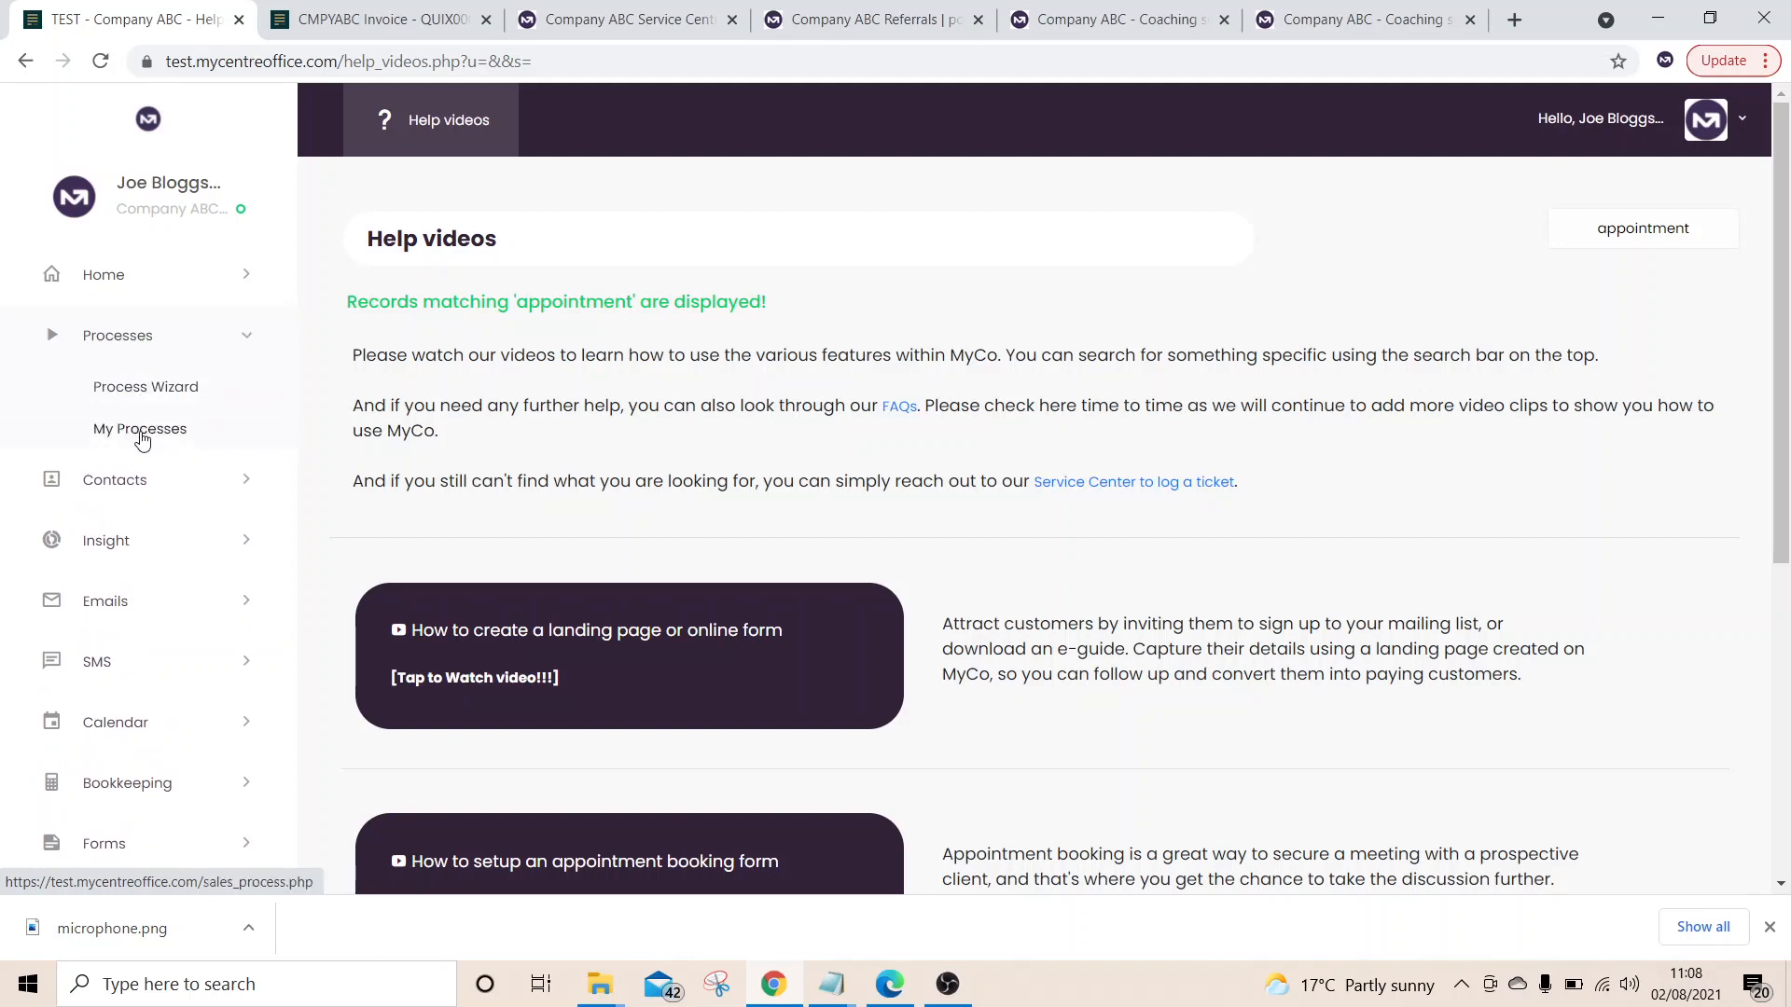
click(140, 428)
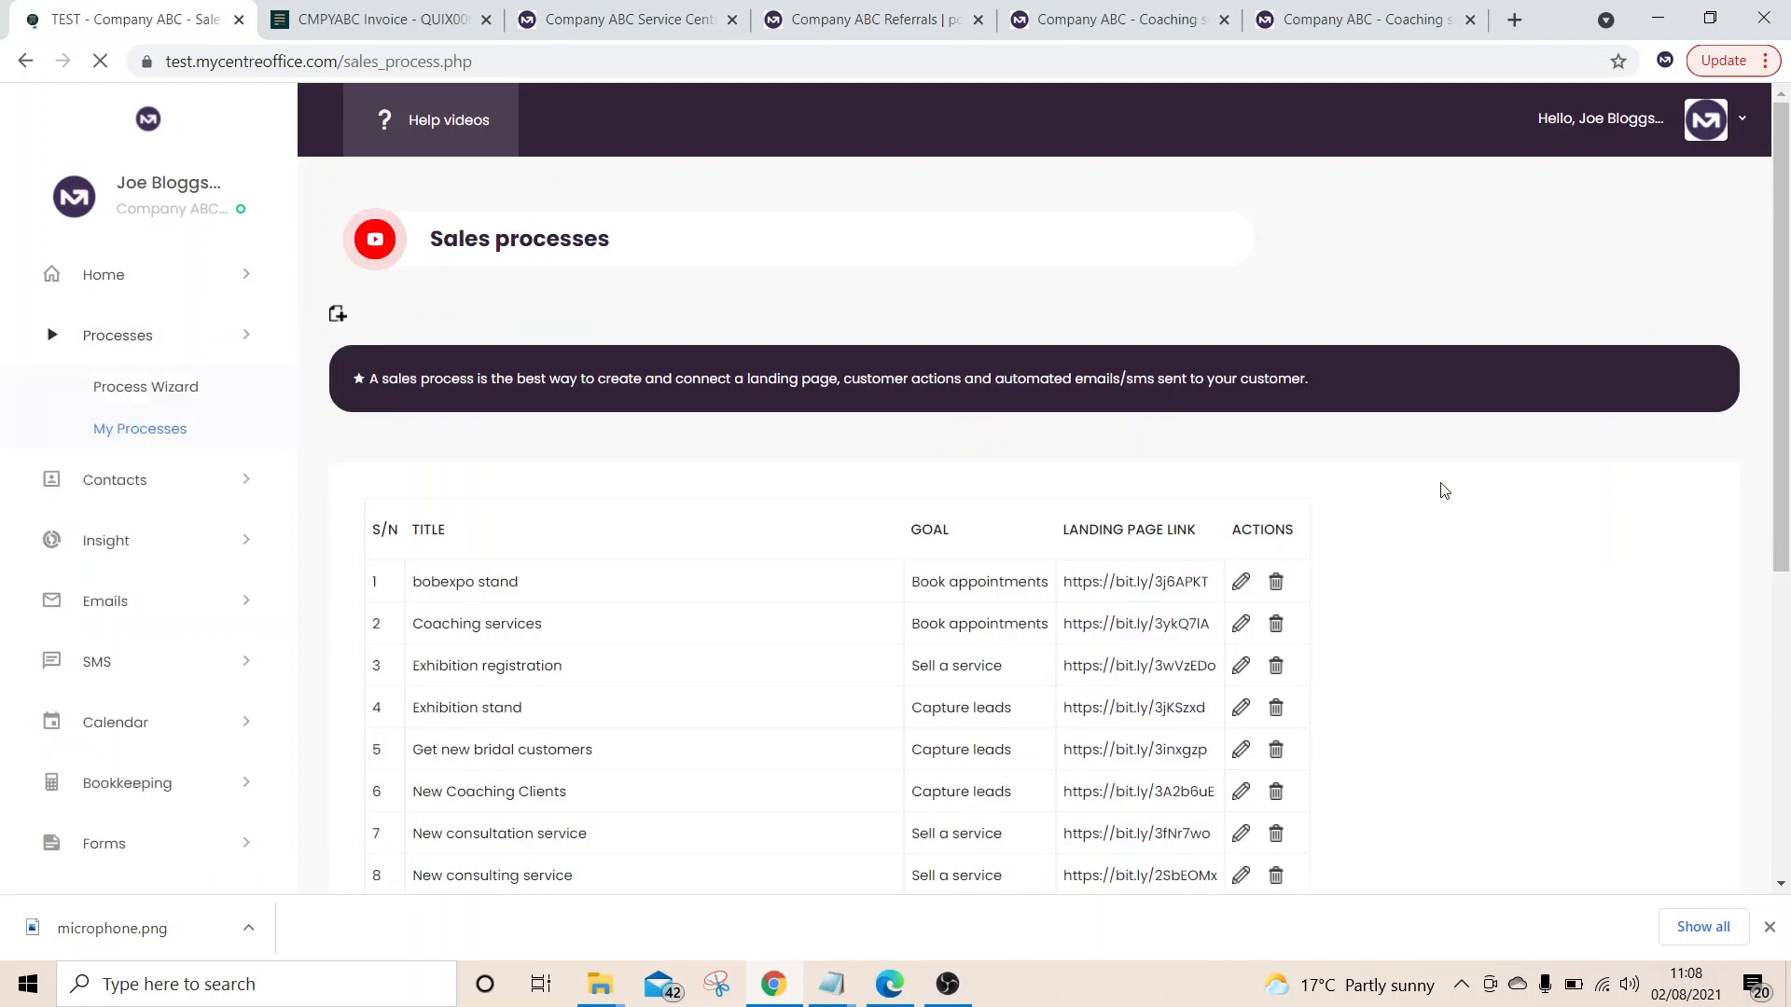
click(1239, 584)
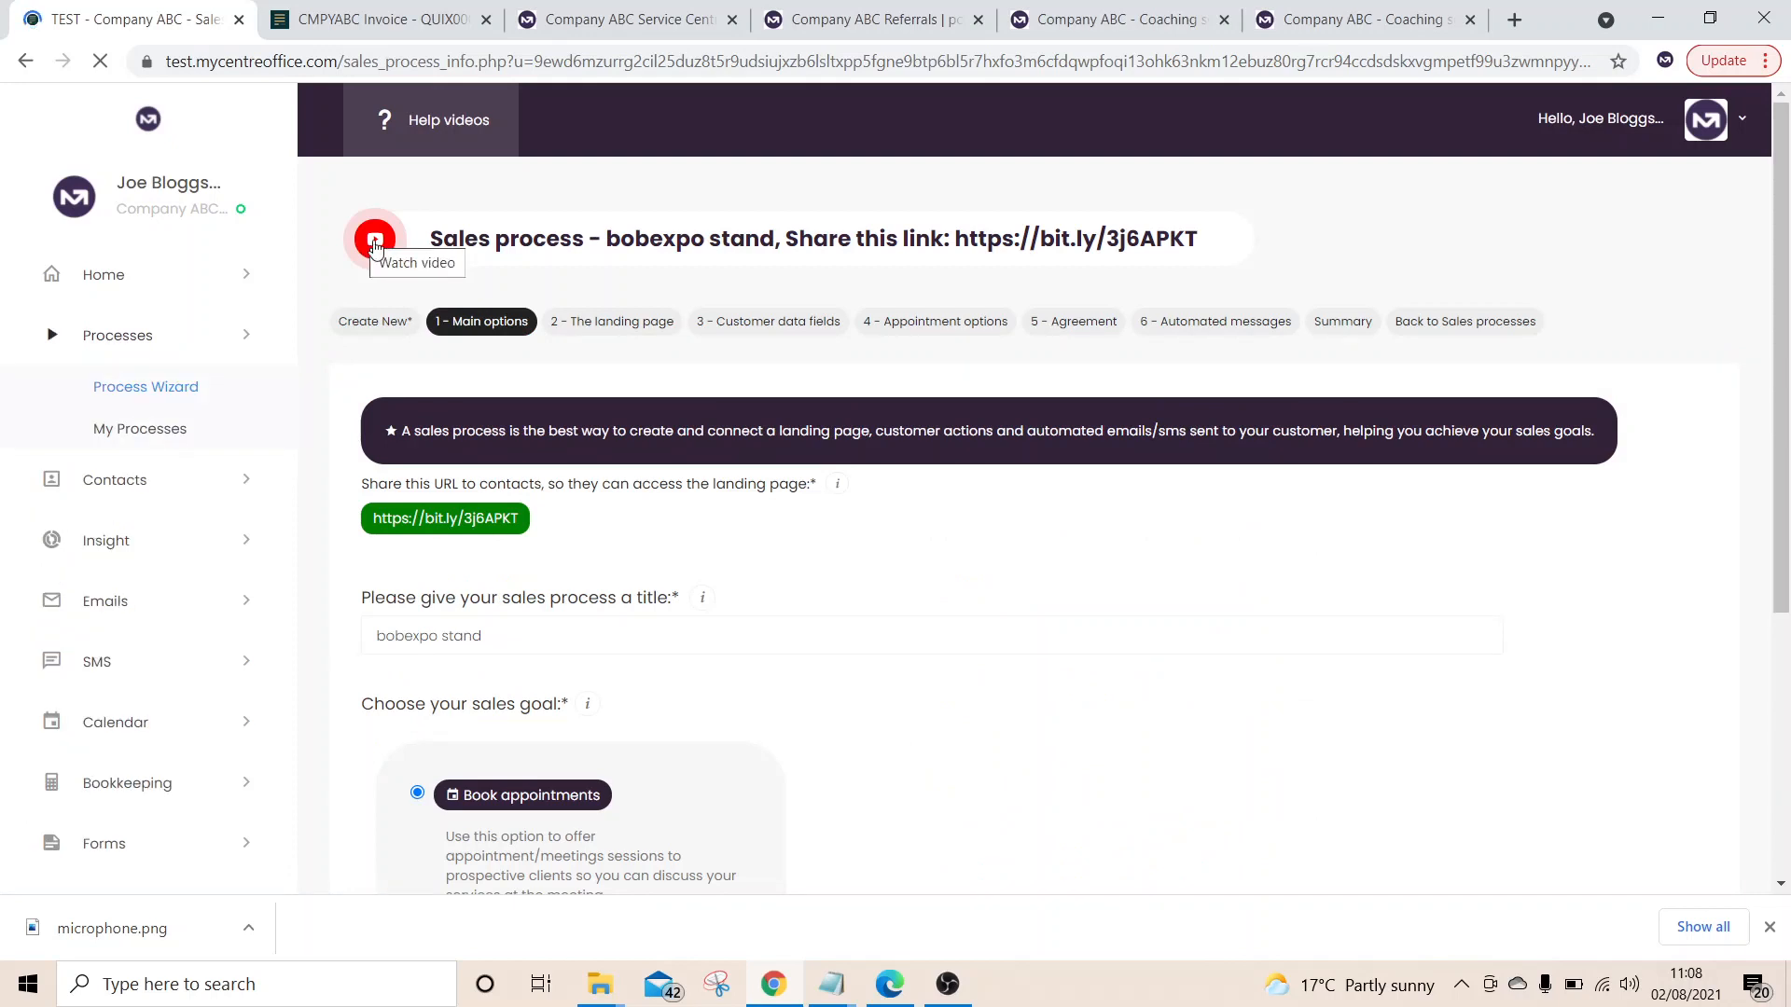
click(374, 244)
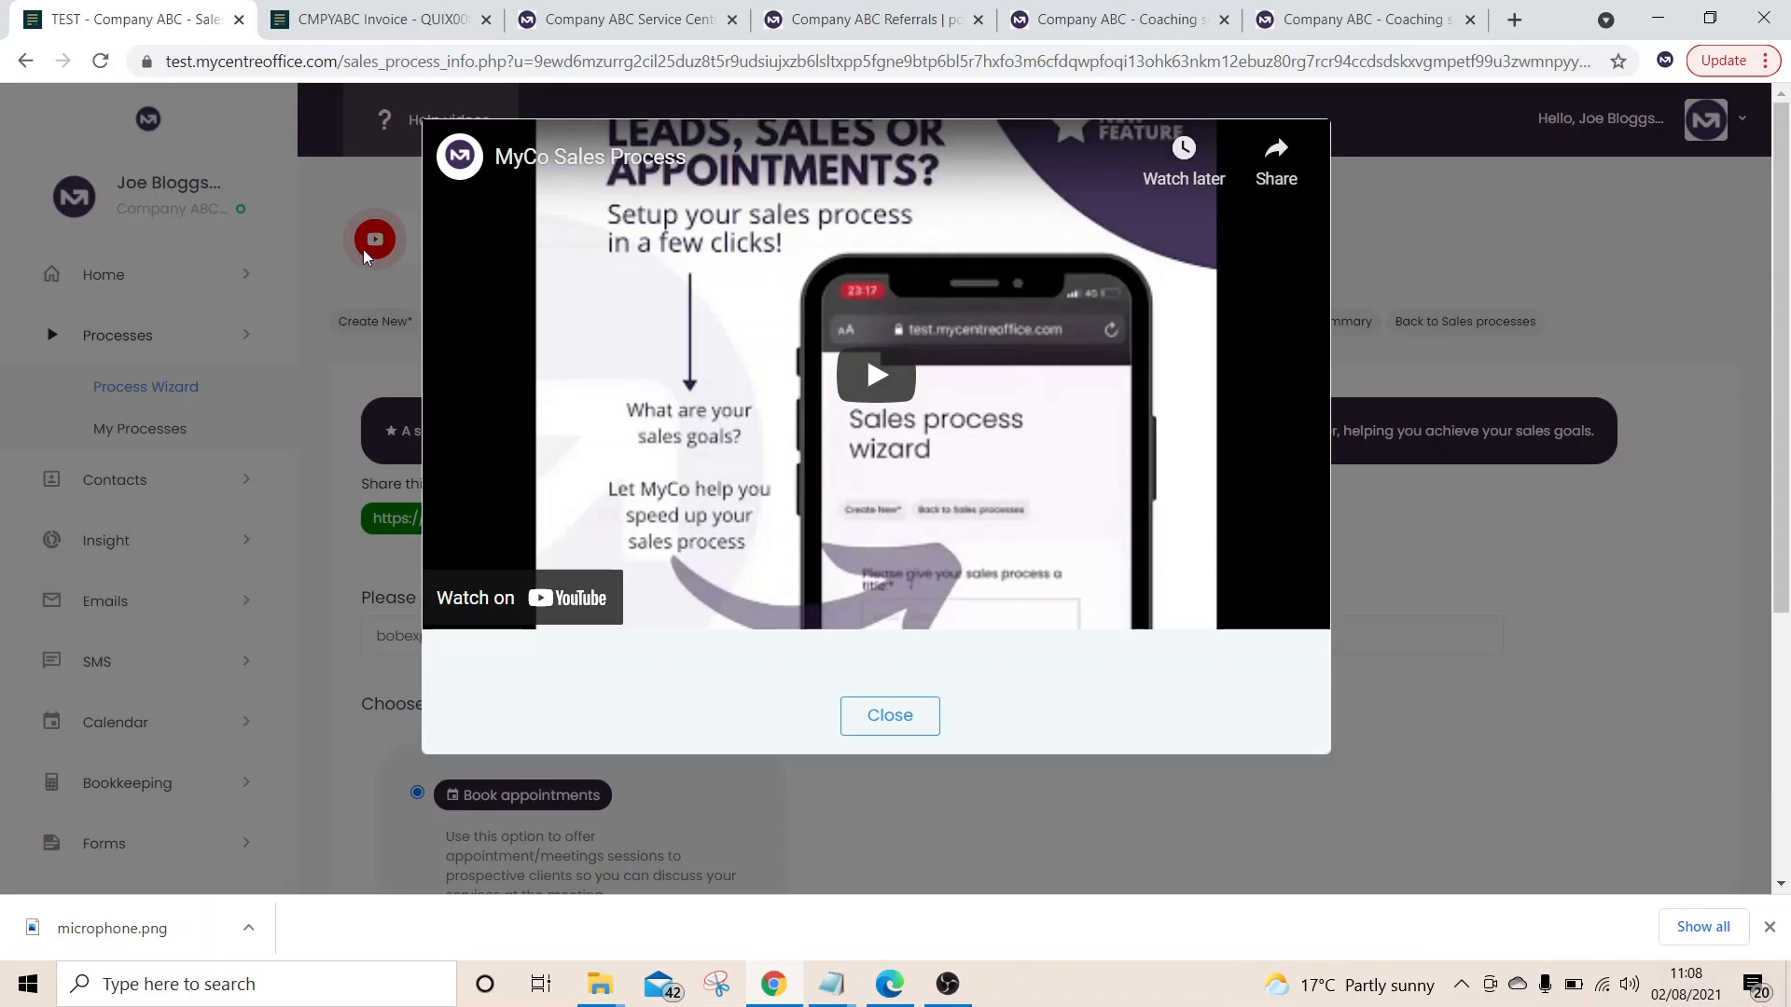
click(897, 724)
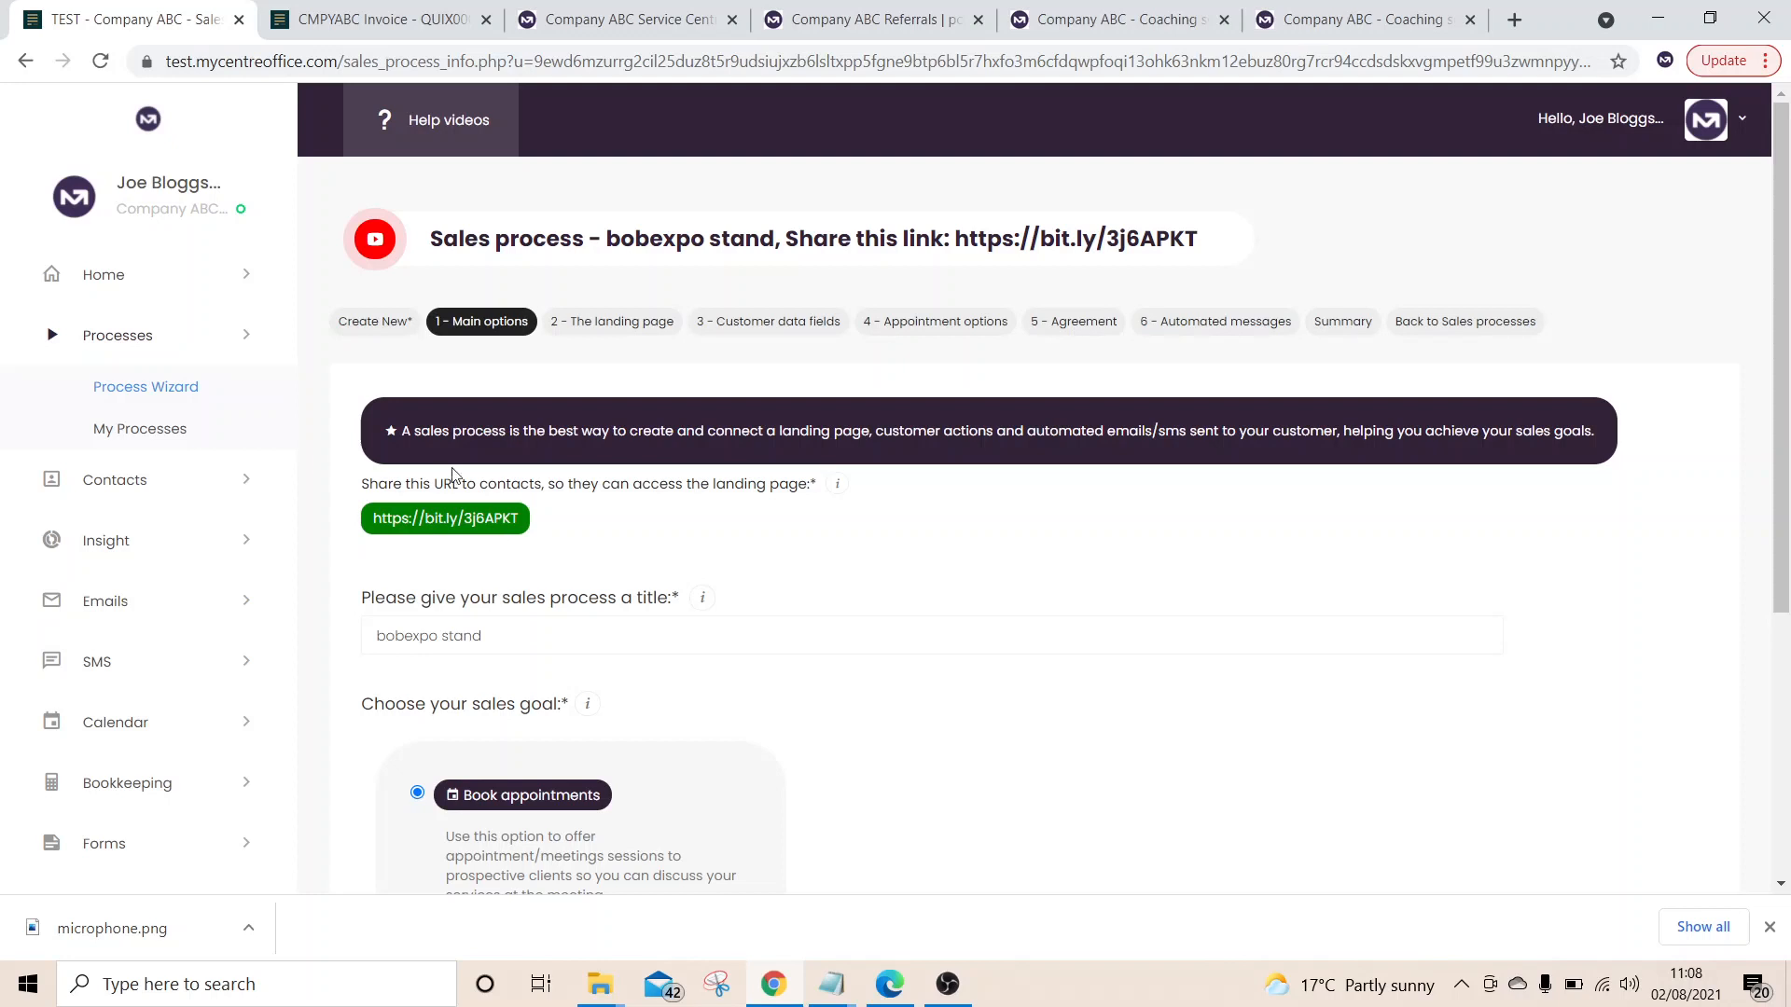
Go back to the Dashboard from the Home section of the sidebar
click(177, 294)
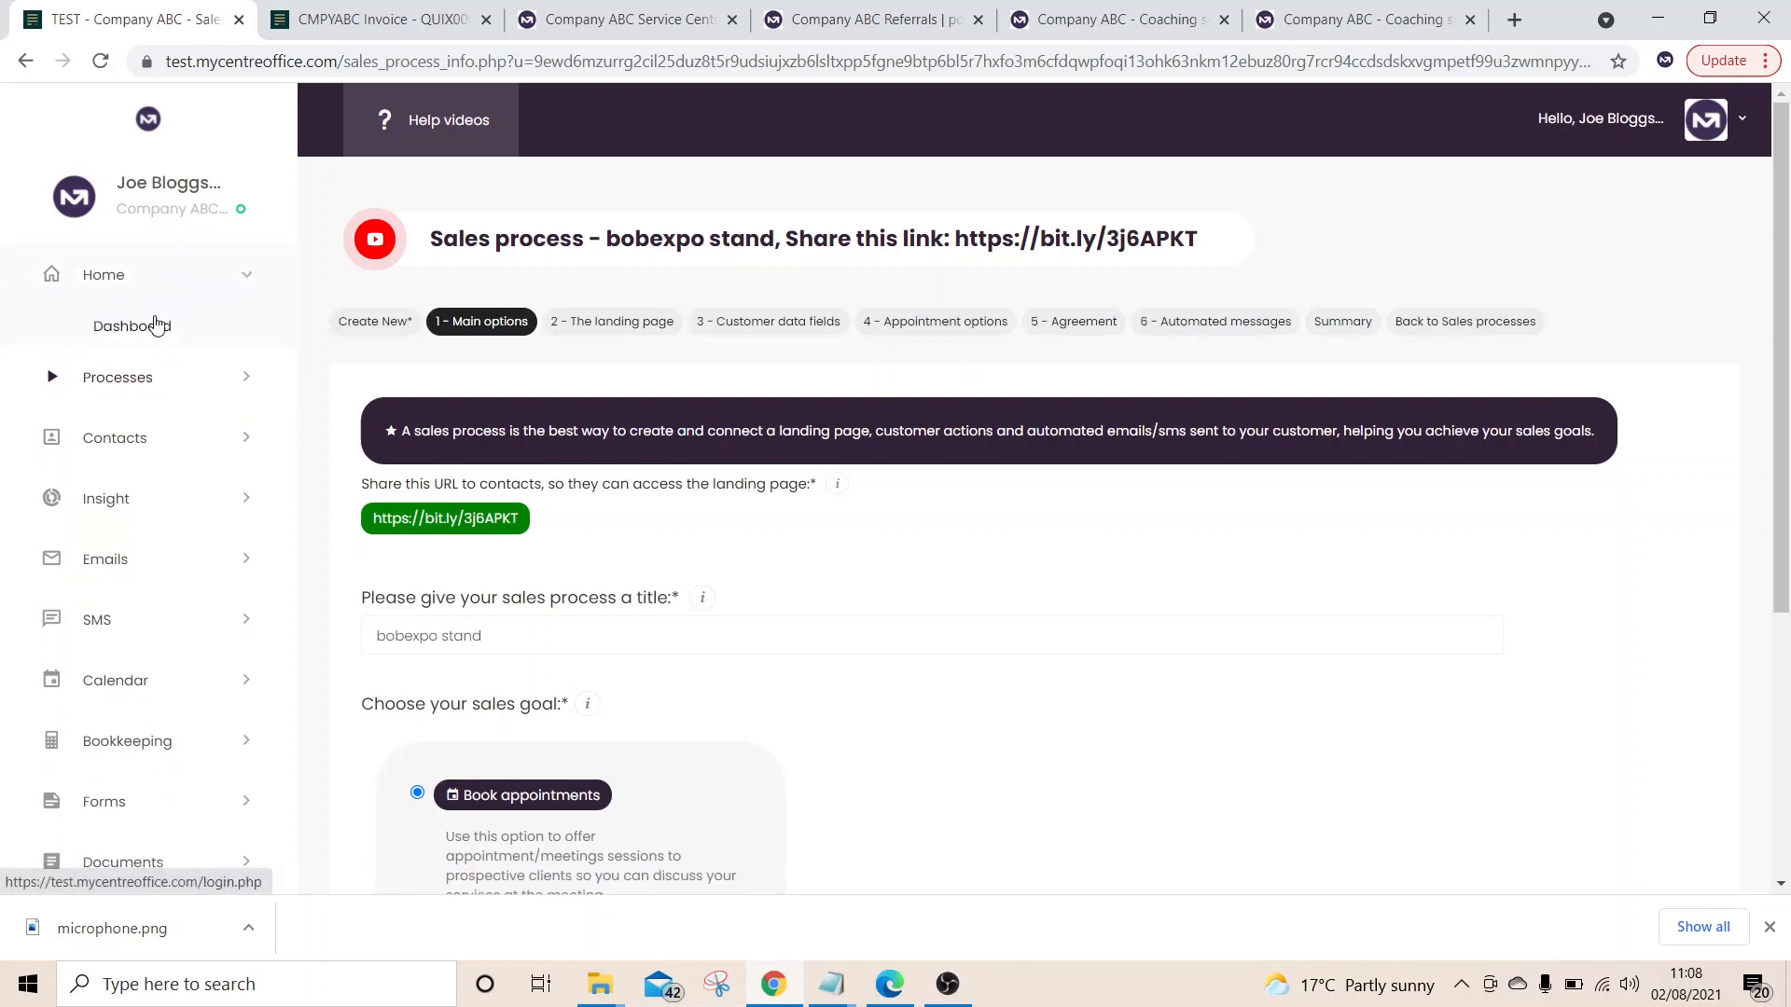
click(152, 326)
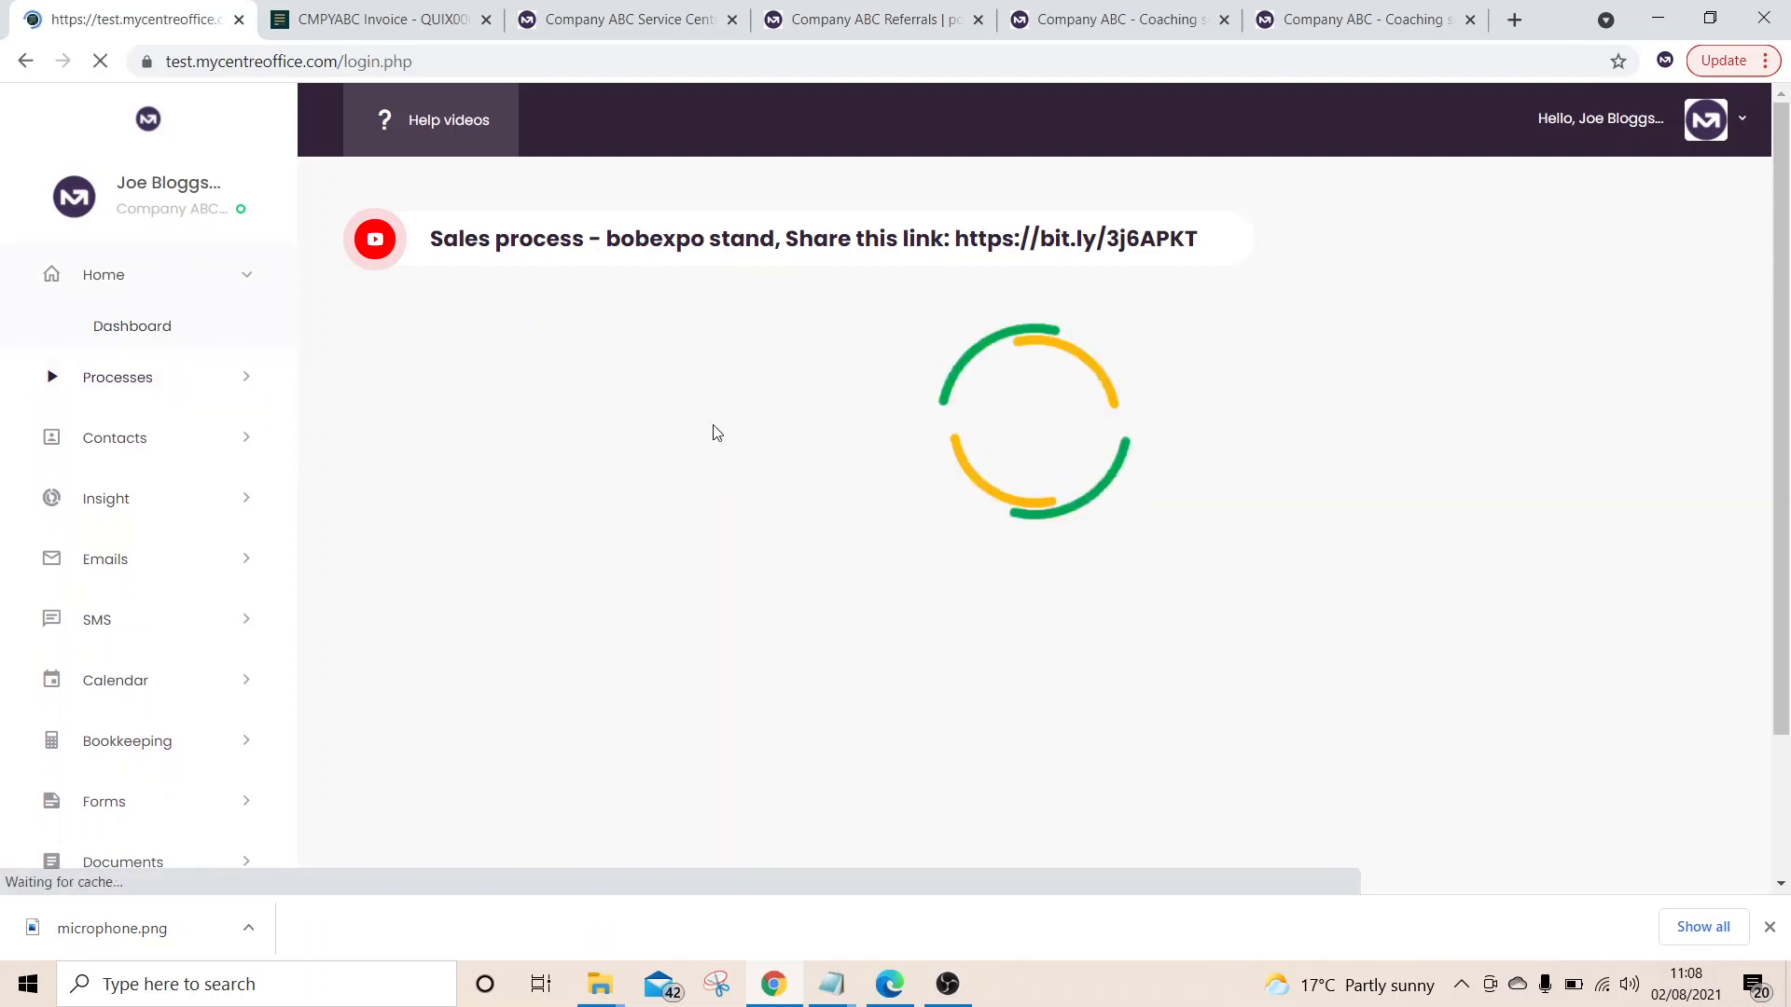